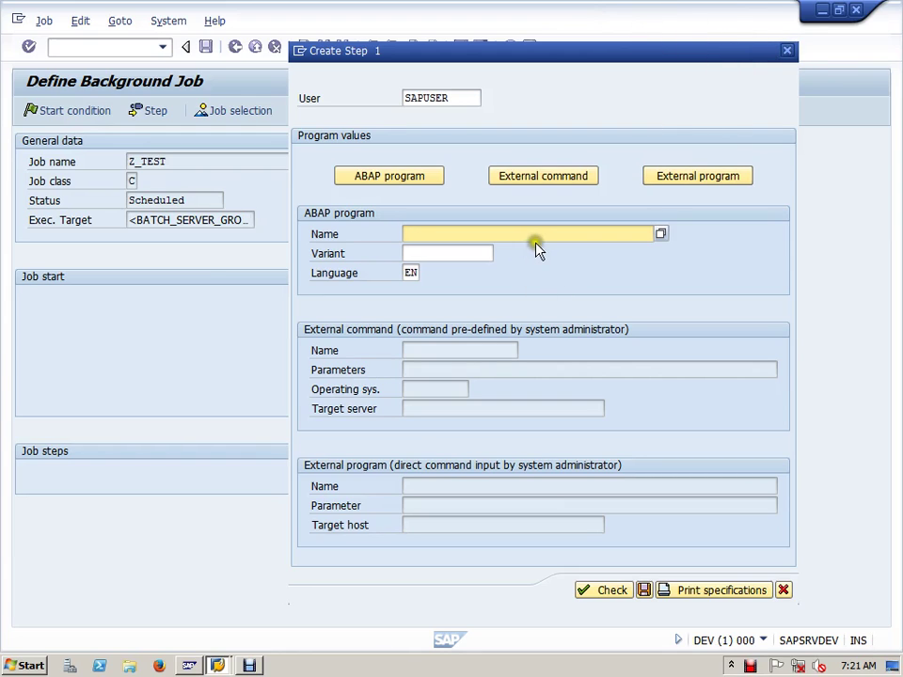
Step: Save the first job step with ABAP program rsclxcop and no variant, and return to the job definition
text(r)
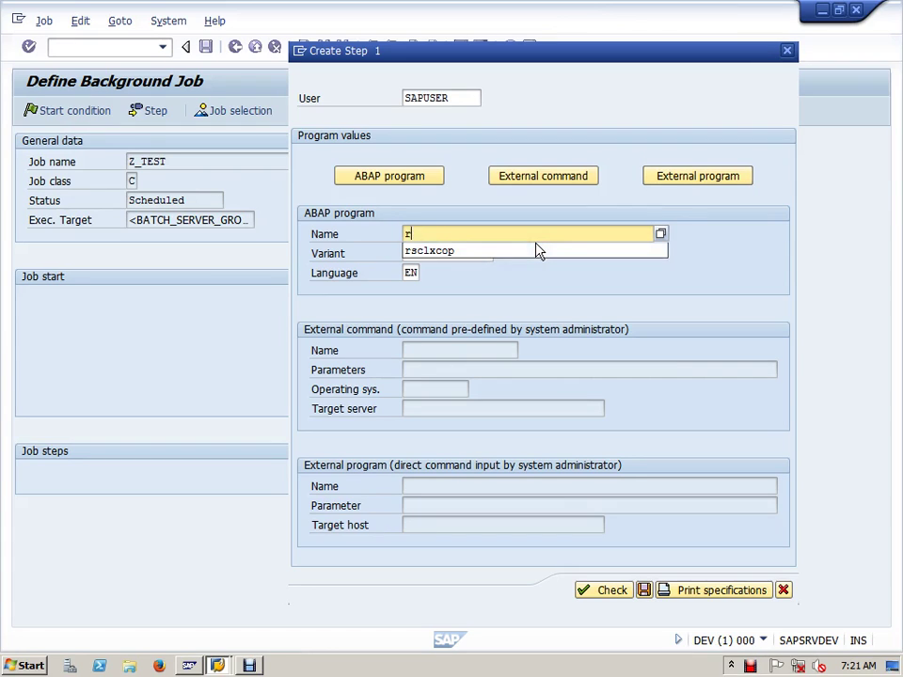
text(sclxcop)
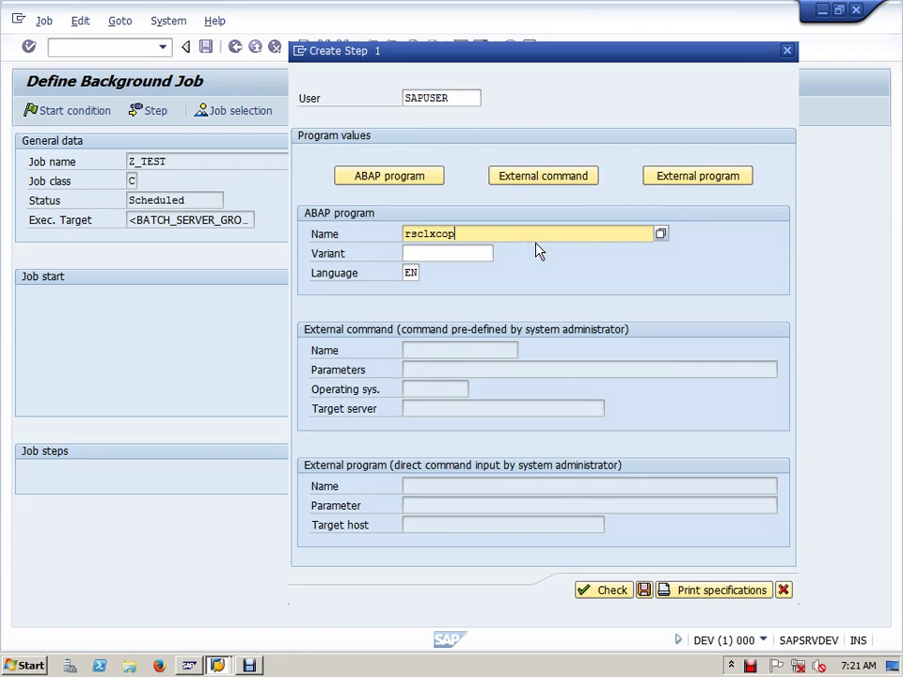
click(470, 253)
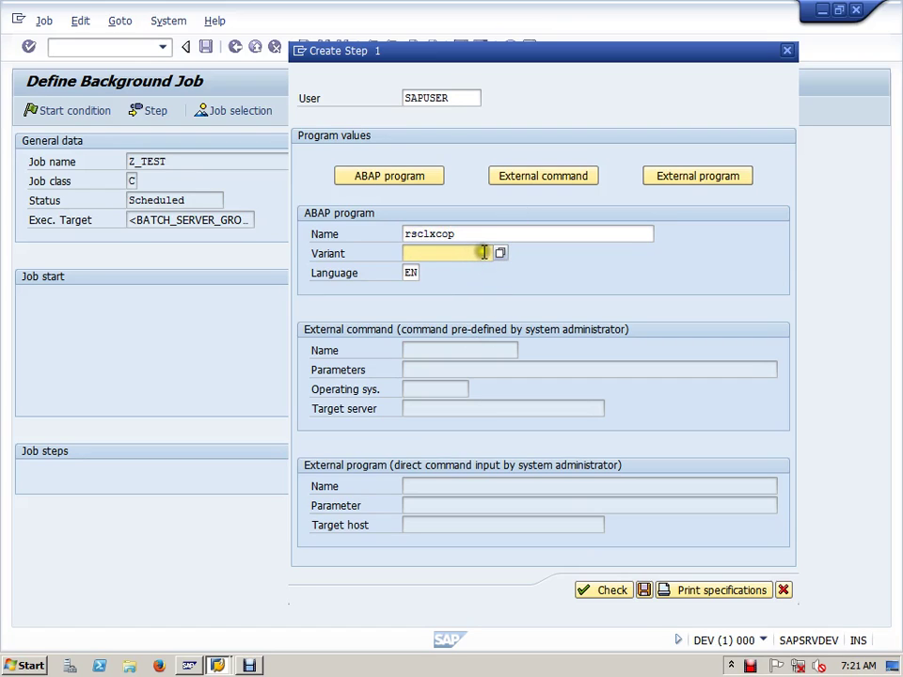
click(499, 254)
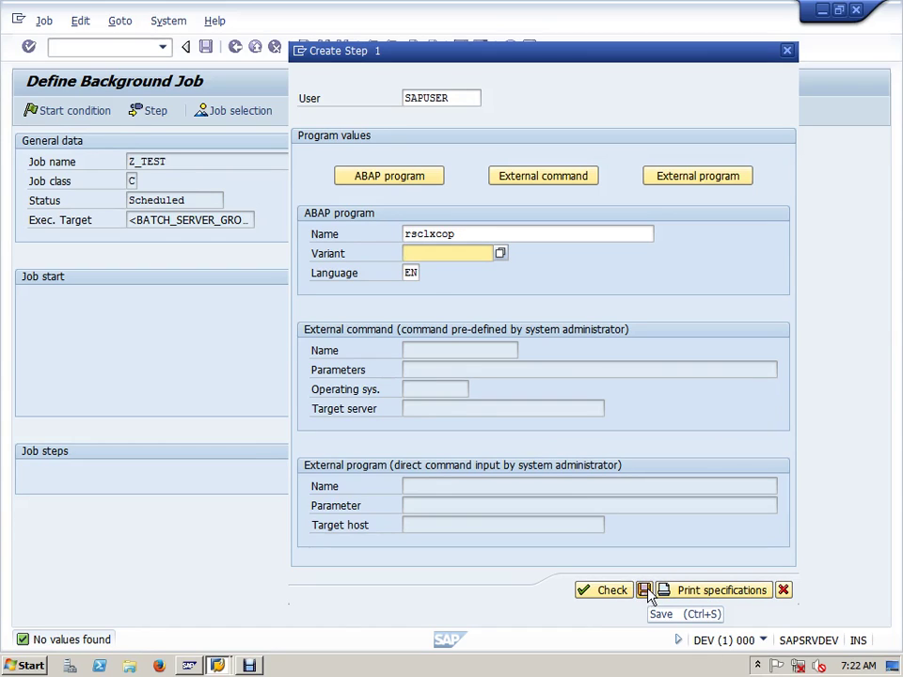
click(648, 593)
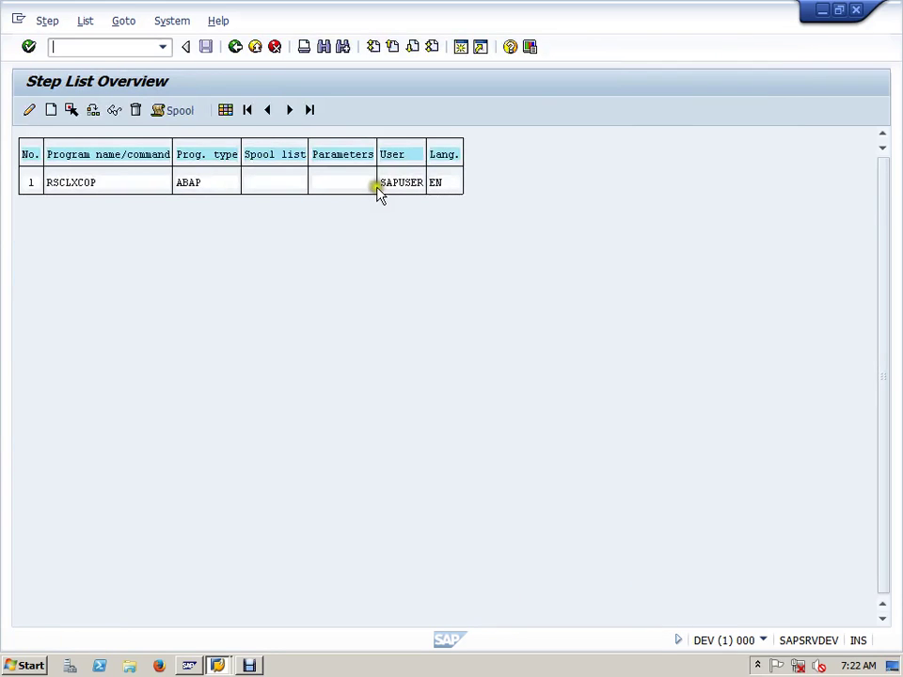
click(240, 54)
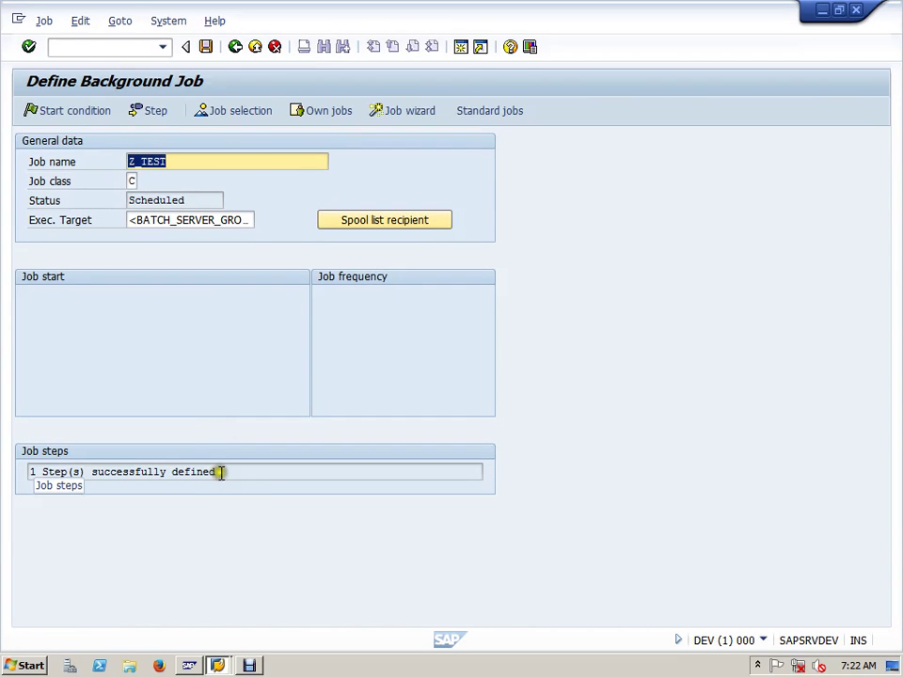
drag(220, 471, 25, 471)
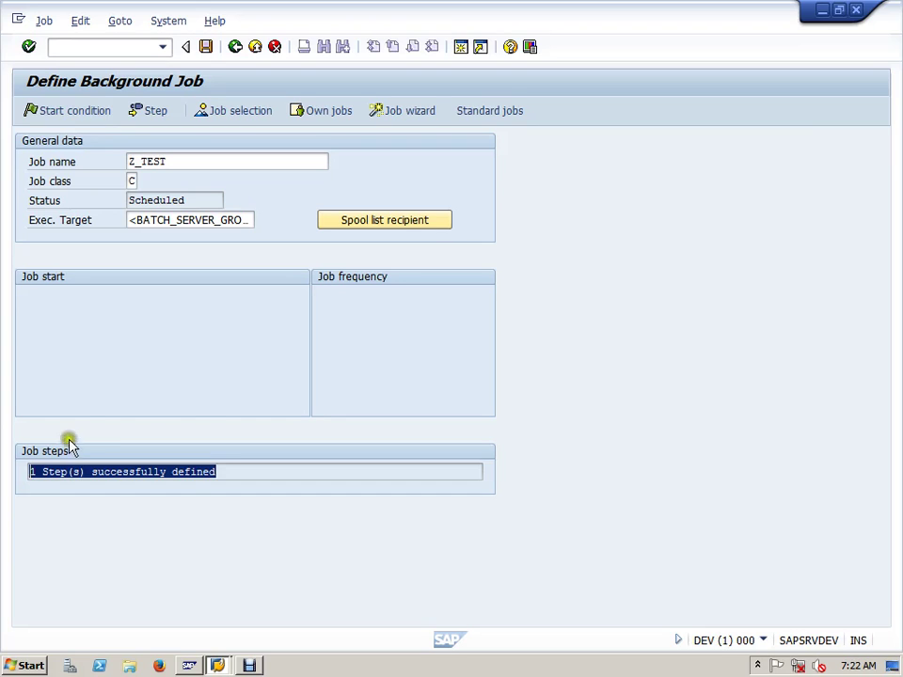
Step: Add a second job step to Z_TEST that runs the ABAP program rsclxcop, and save it
click(158, 113)
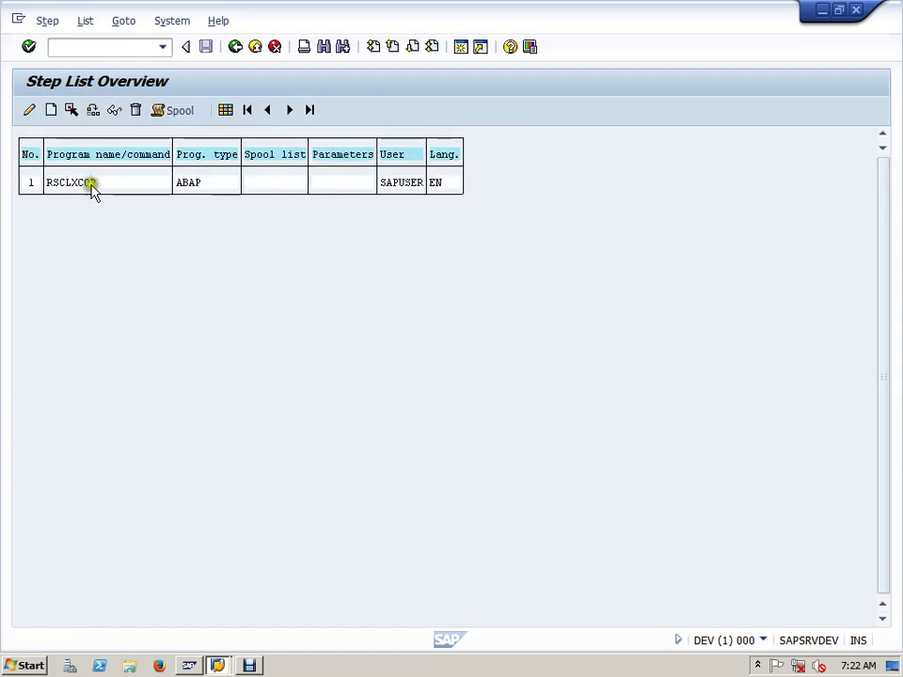
click(52, 110)
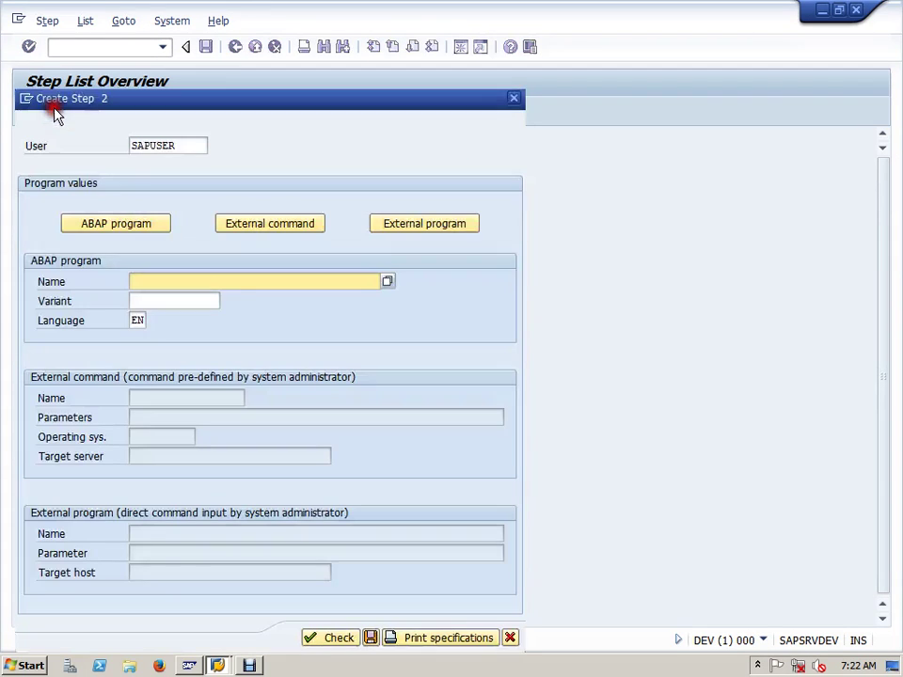
click(215, 296)
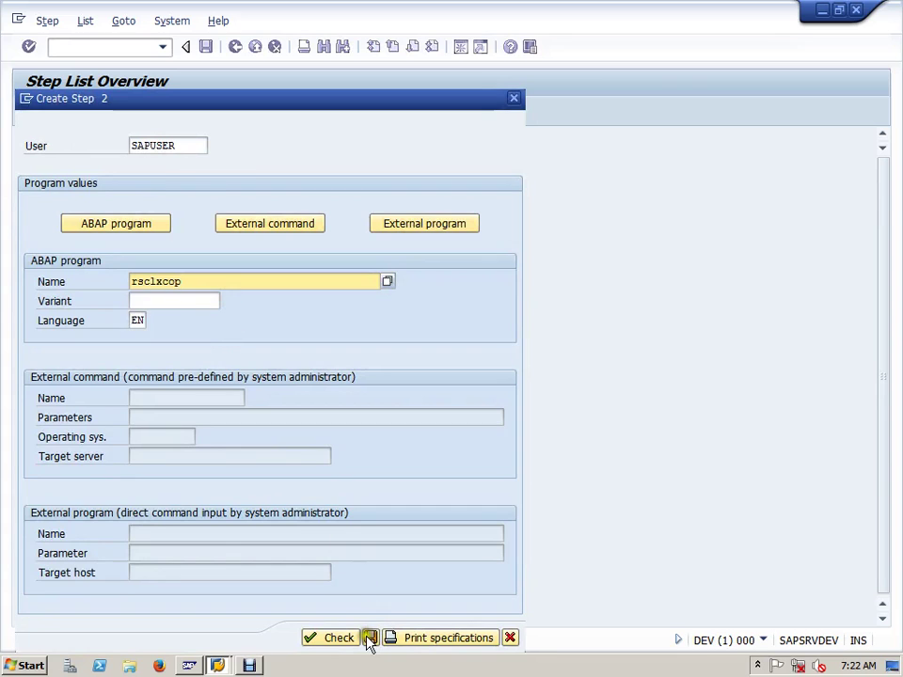
click(370, 638)
click(92, 181)
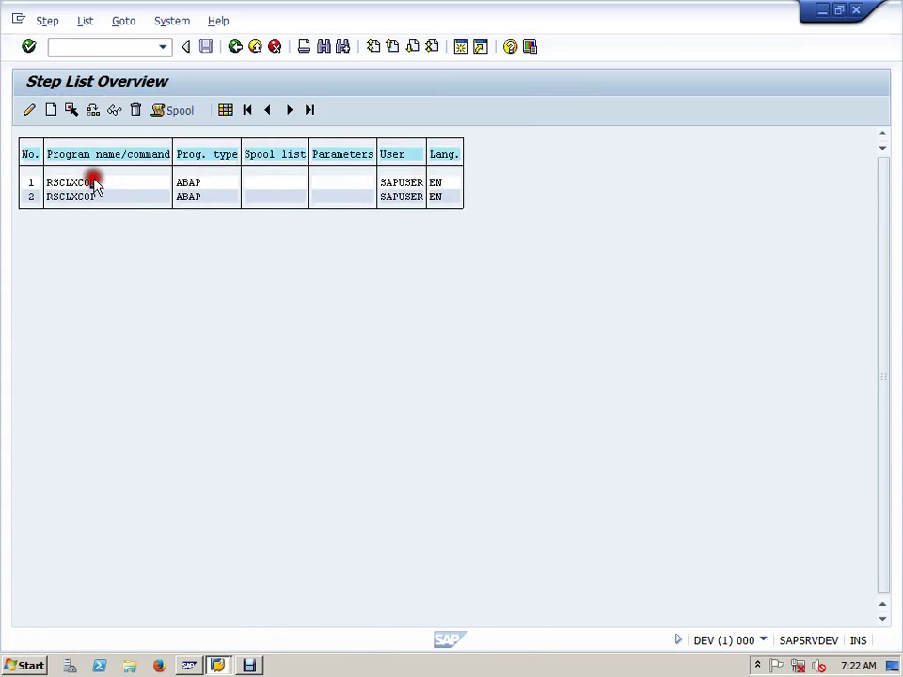
click(92, 199)
Step: Create a third job step as an external command named brbackup, leaving its parameters empty
click(49, 109)
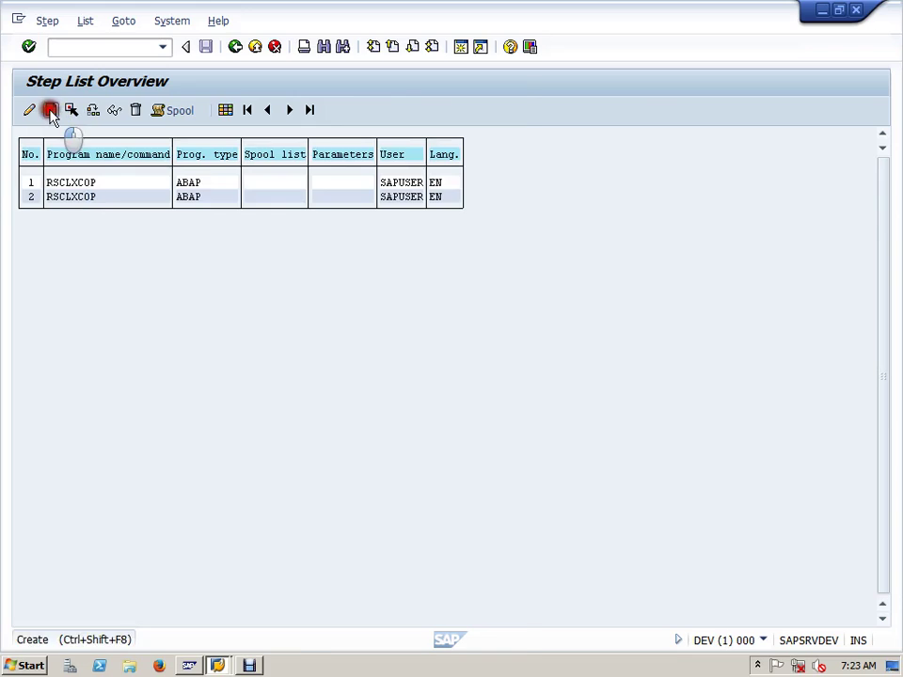
click(303, 227)
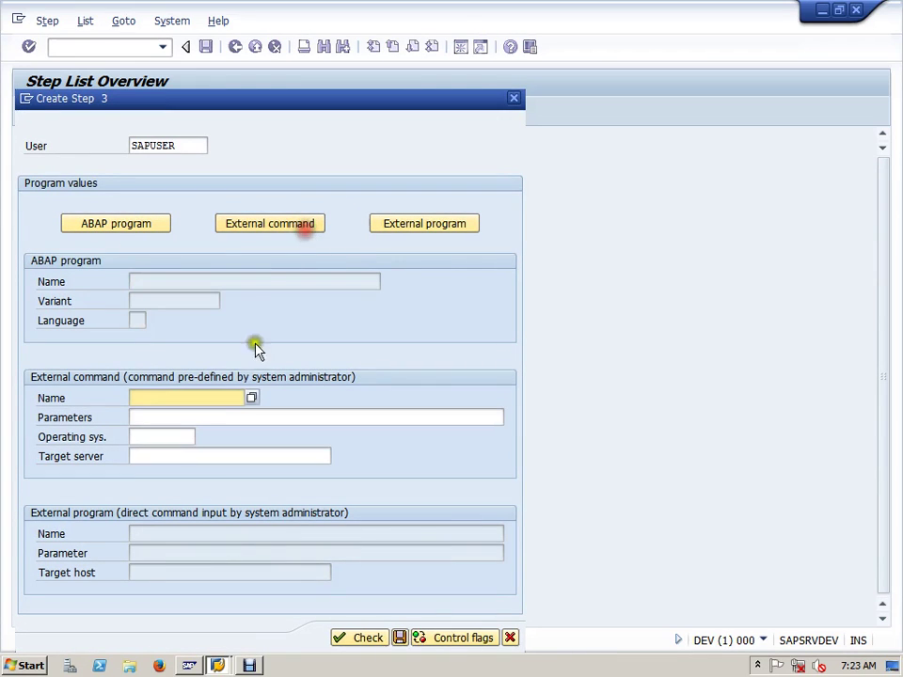
text(brbar)
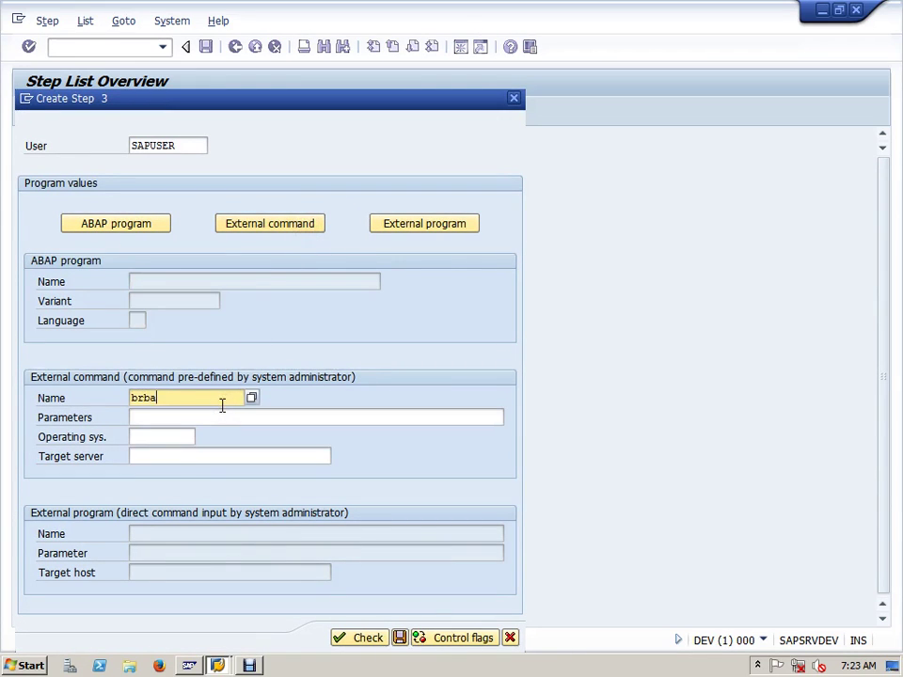
key(BackSpace)
text(ckup)
key(Tab)
key(Tab)
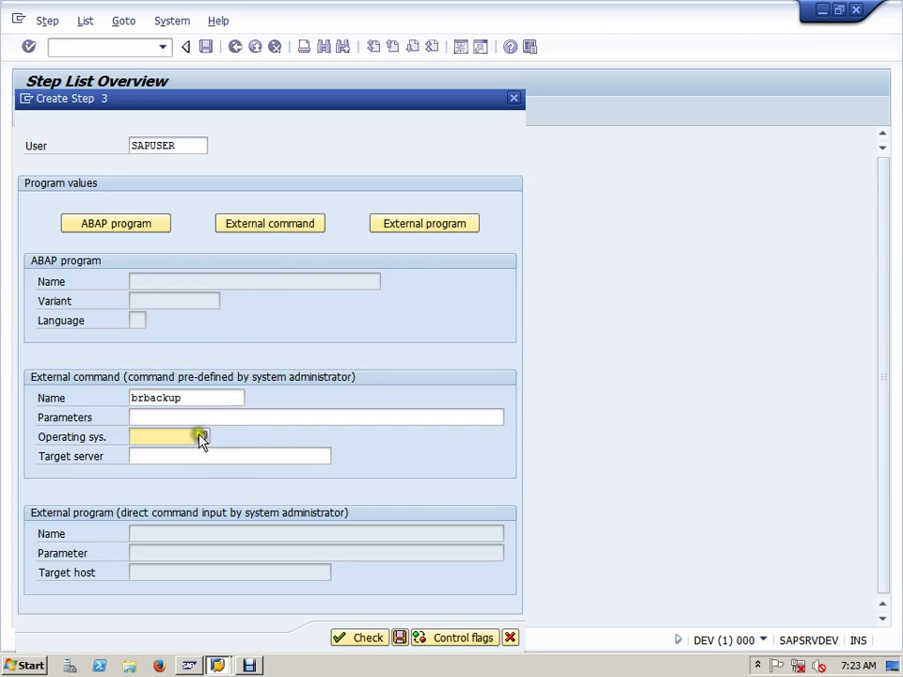
Step: Set the external command's operating system to ANYOS and target server to sapsrvdev, and save the step
click(200, 437)
click(63, 205)
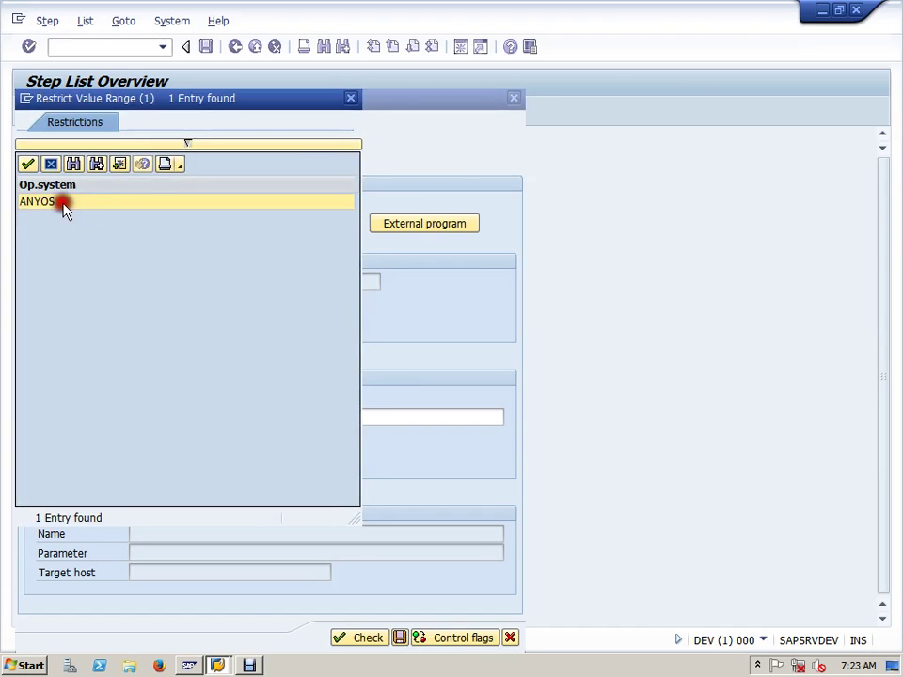
click(199, 455)
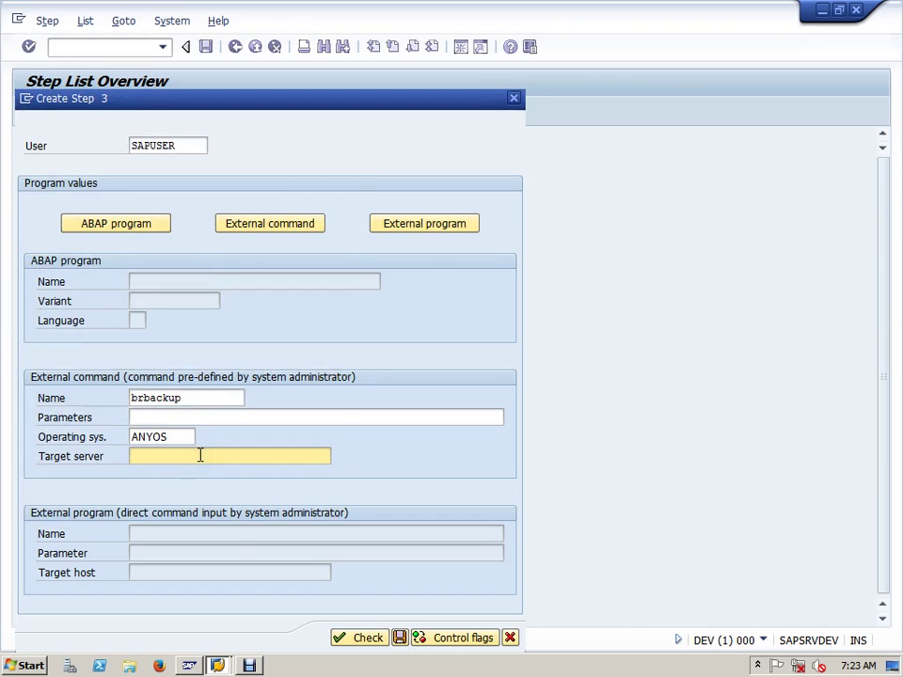
text(sapsrvdev)
click(201, 454)
click(400, 637)
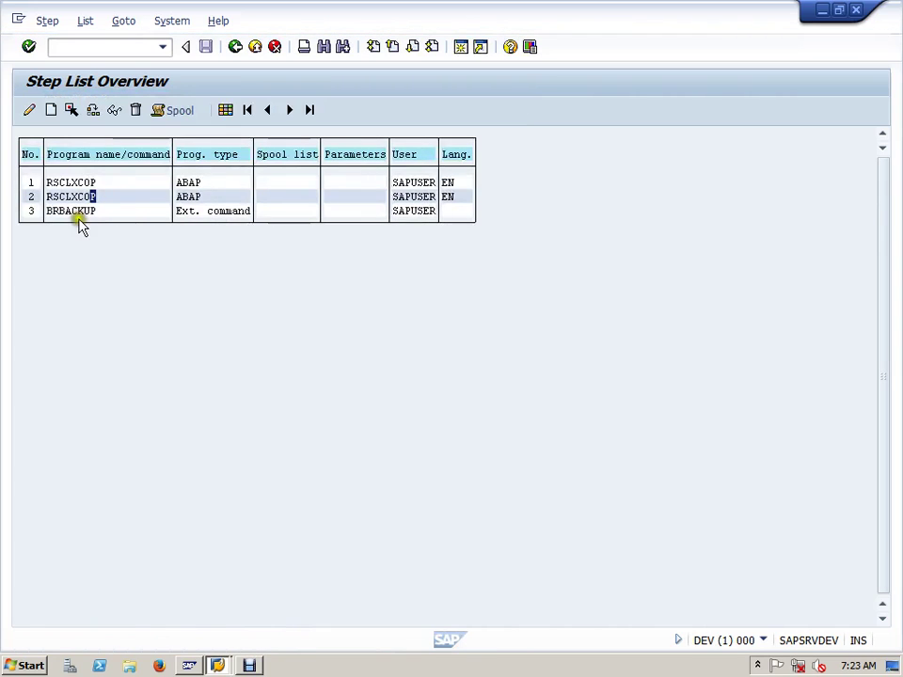
click(77, 214)
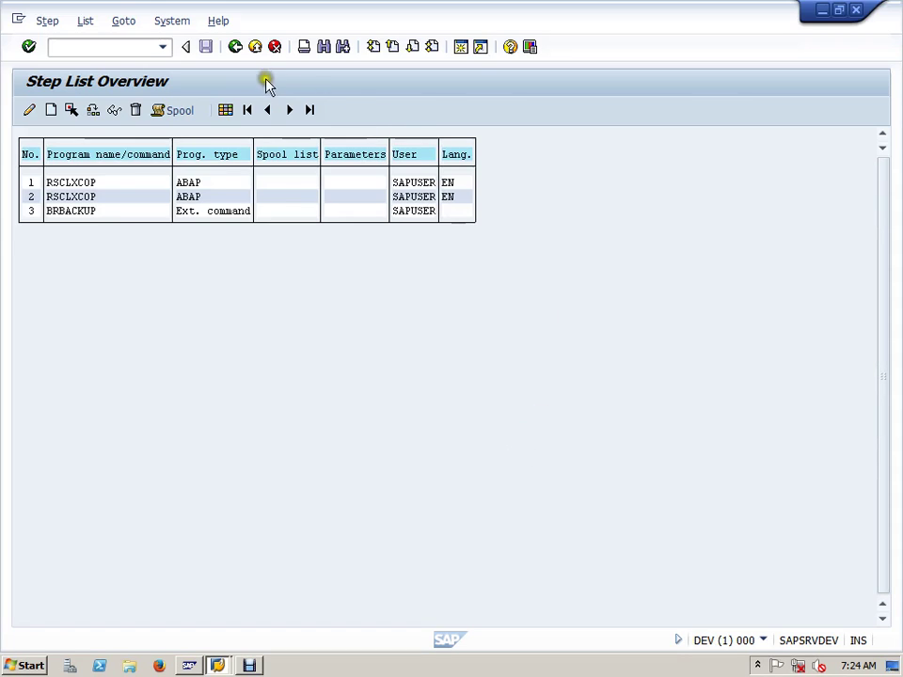
Step: Return to the job definition and save the background job Z_TEST
click(238, 55)
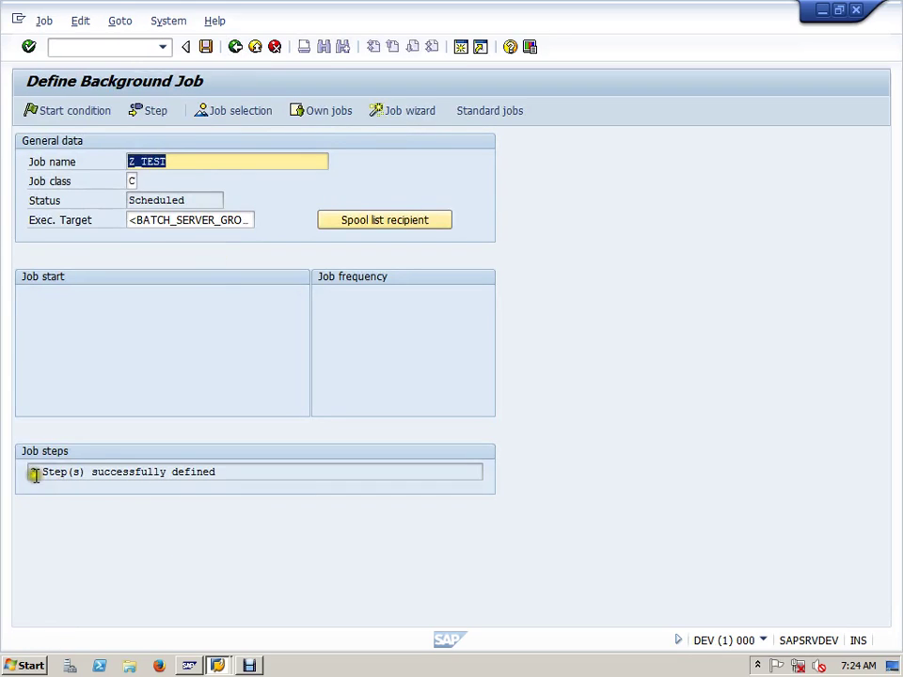
drag(32, 474, 240, 478)
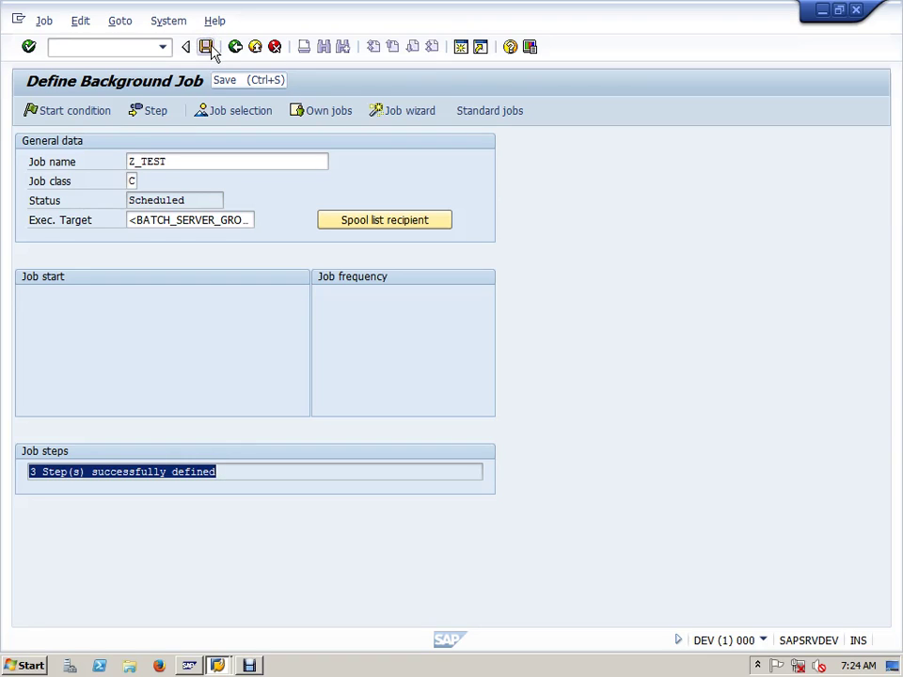
click(209, 47)
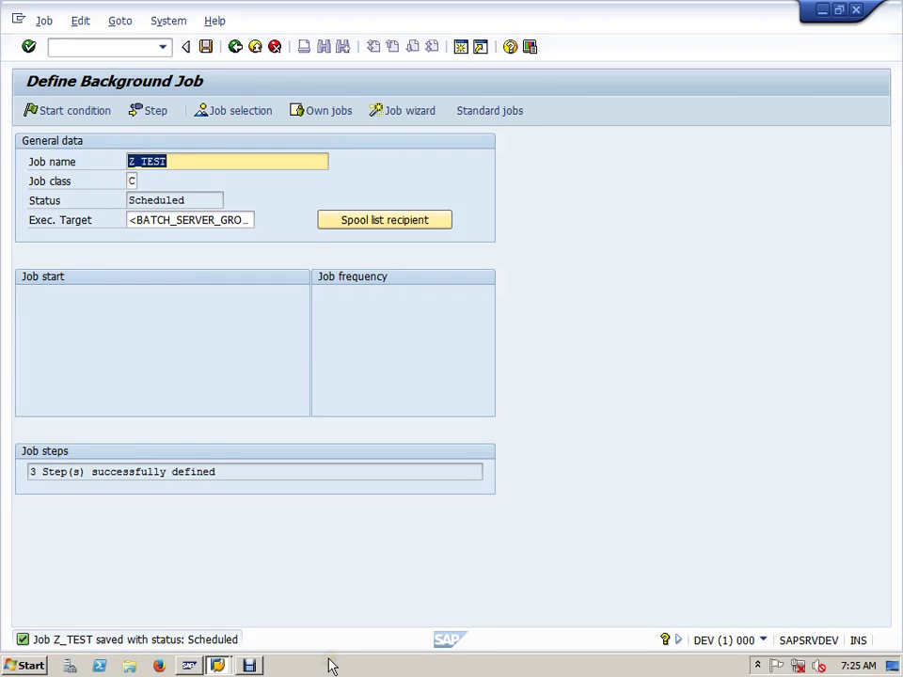
click(304, 586)
Step: Open transaction SM37, include scheduled jobs in the status selection, and run the job selection for all job names
click(104, 47)
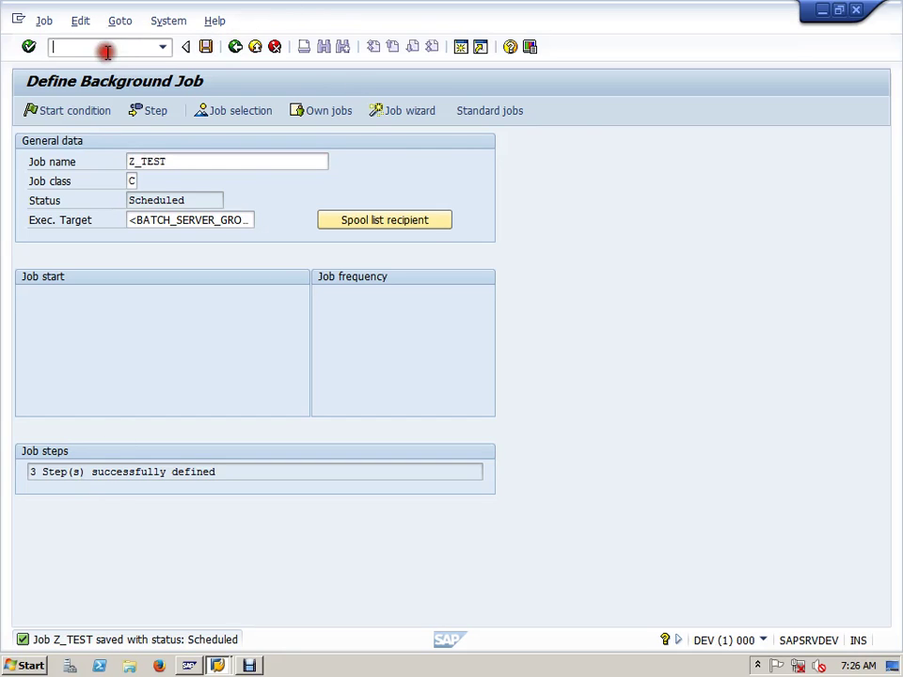
text(/nsm37)
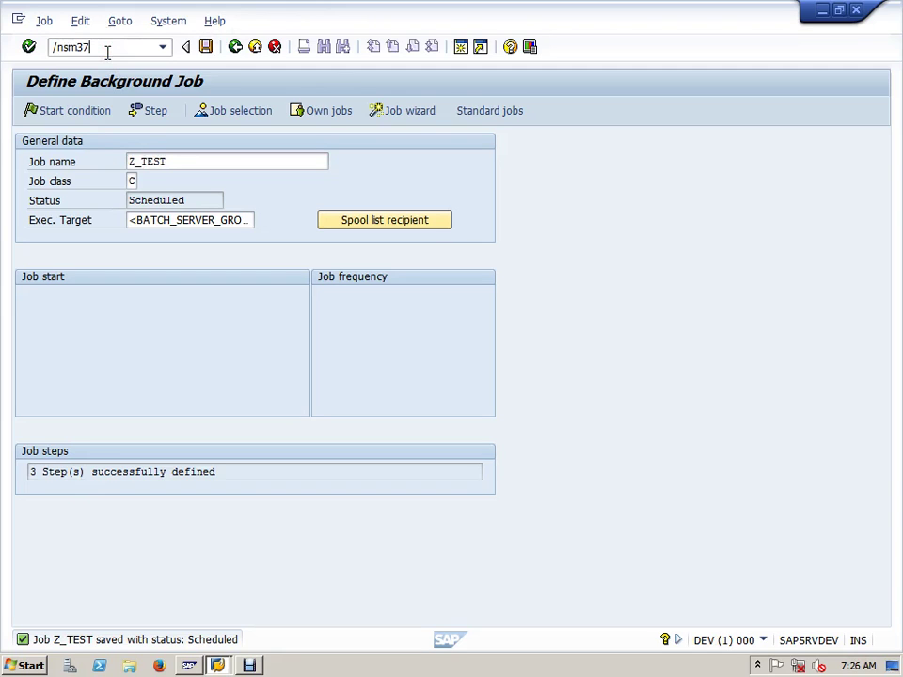
key(Return)
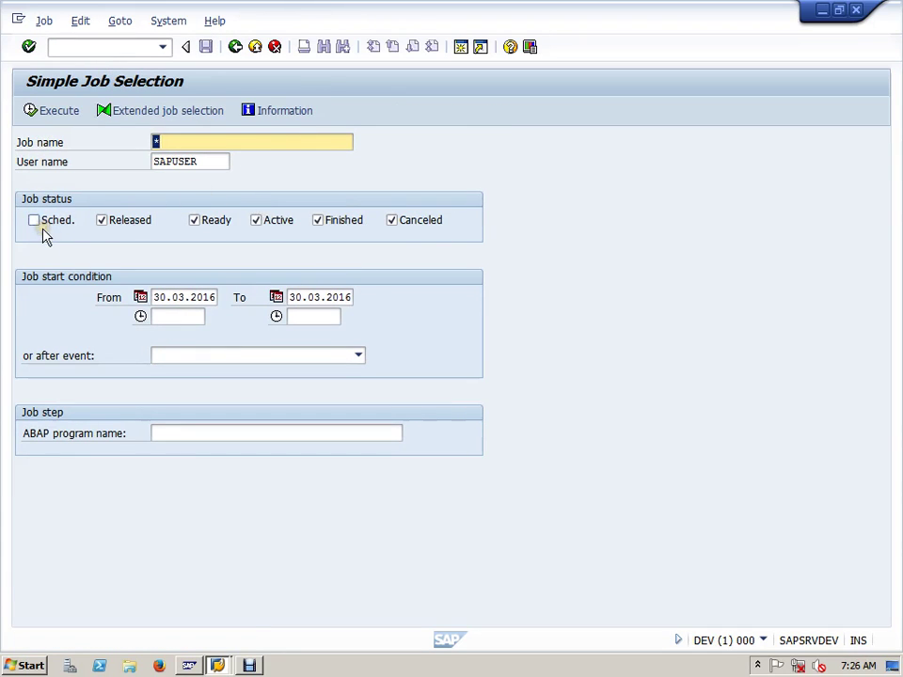
click(52, 223)
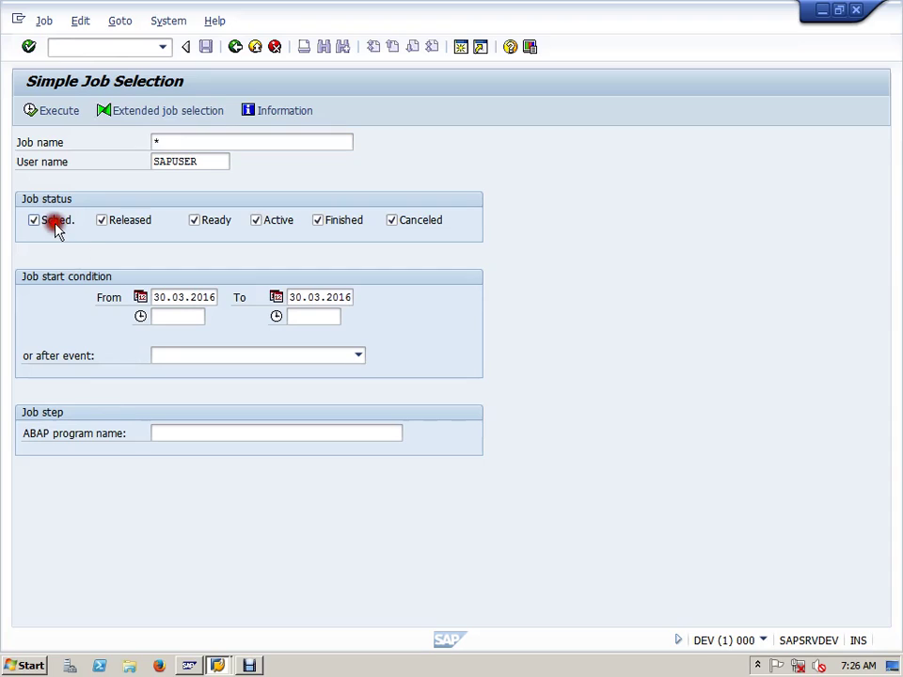
click(222, 168)
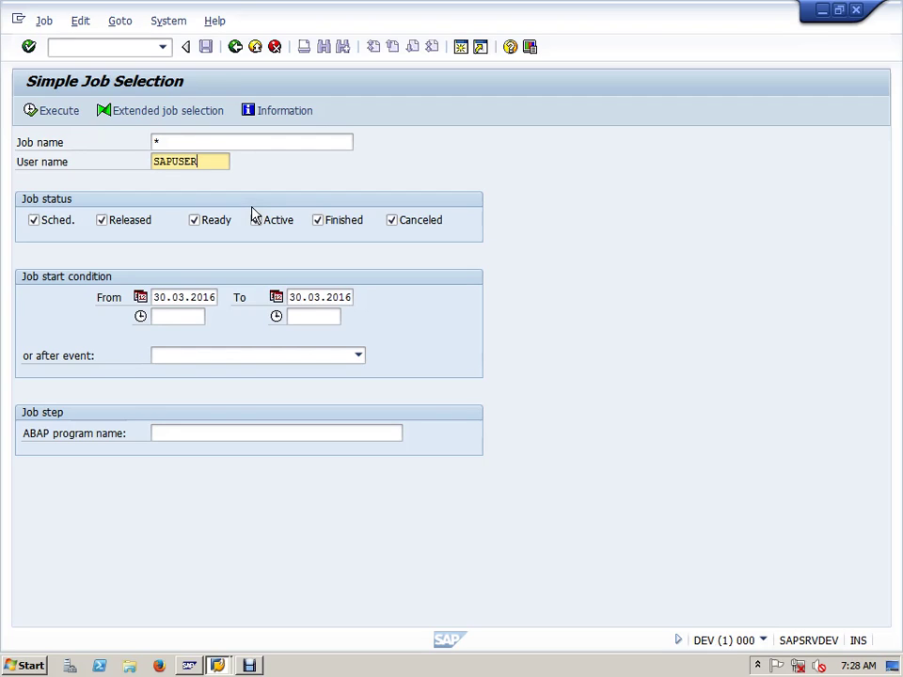
click(59, 114)
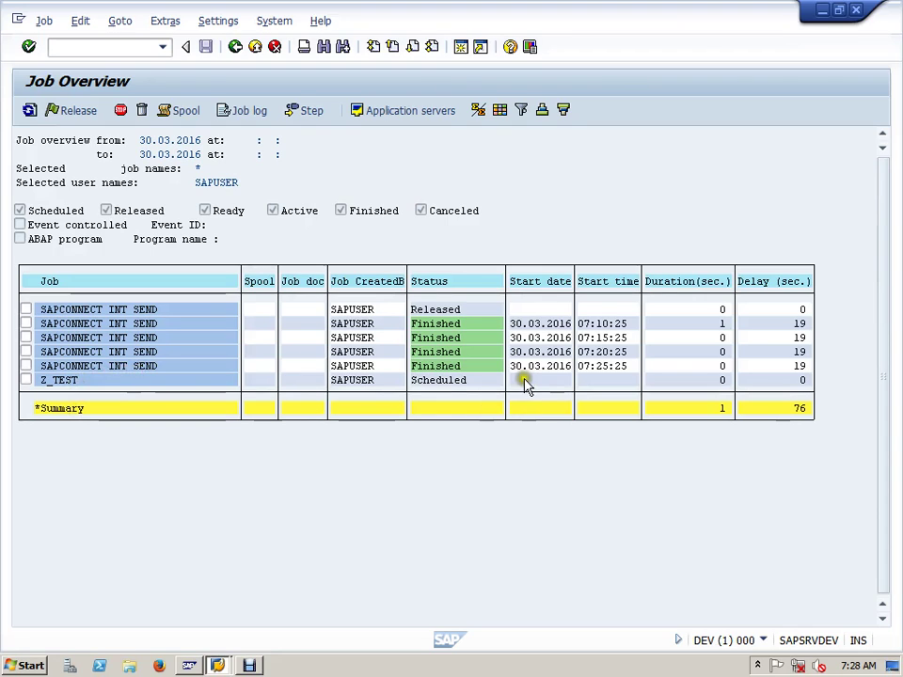
drag(121, 327, 129, 387)
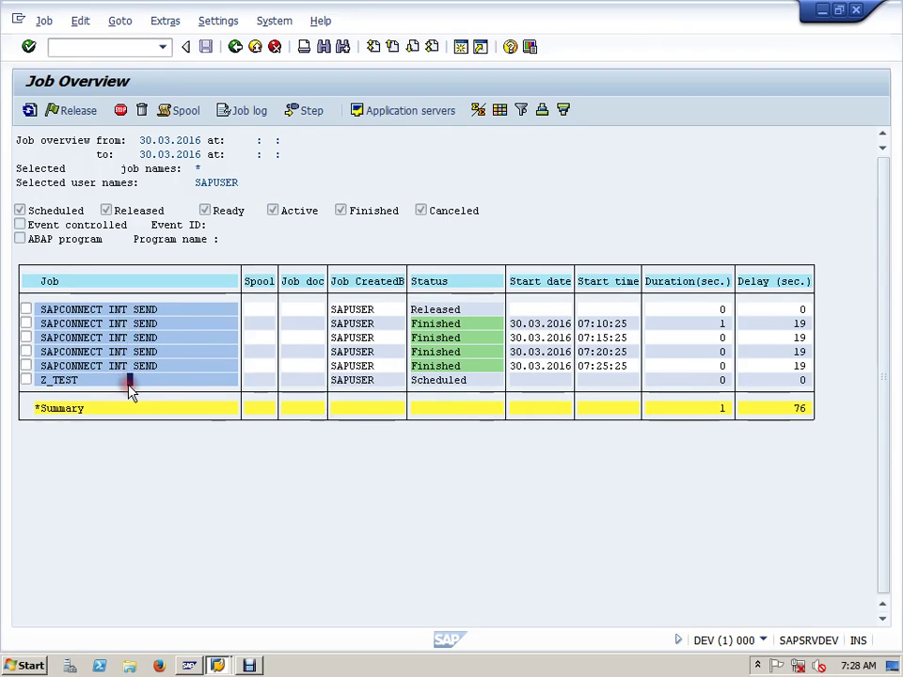
click(514, 324)
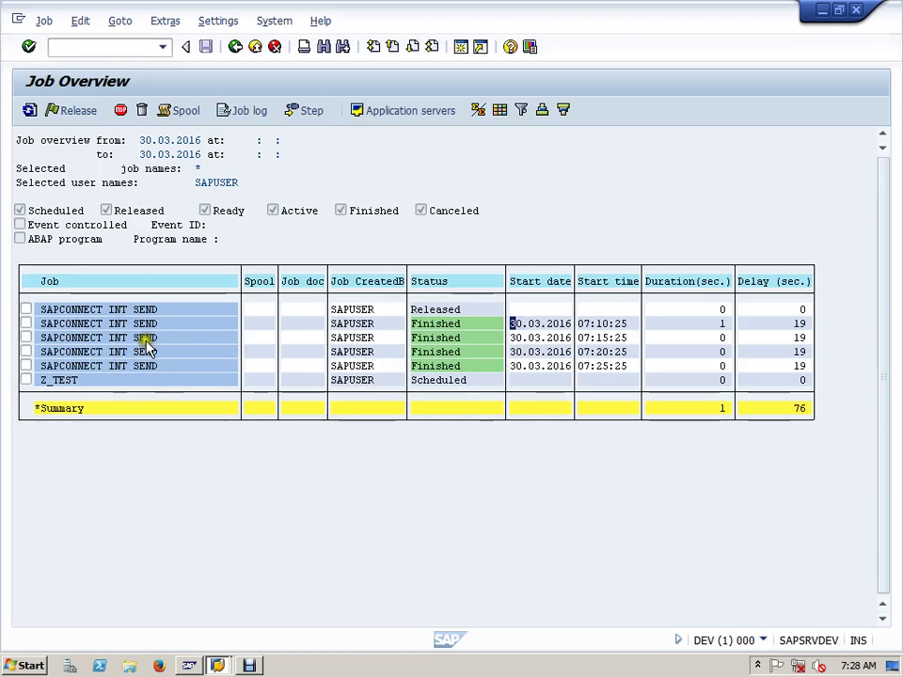
drag(145, 342, 148, 372)
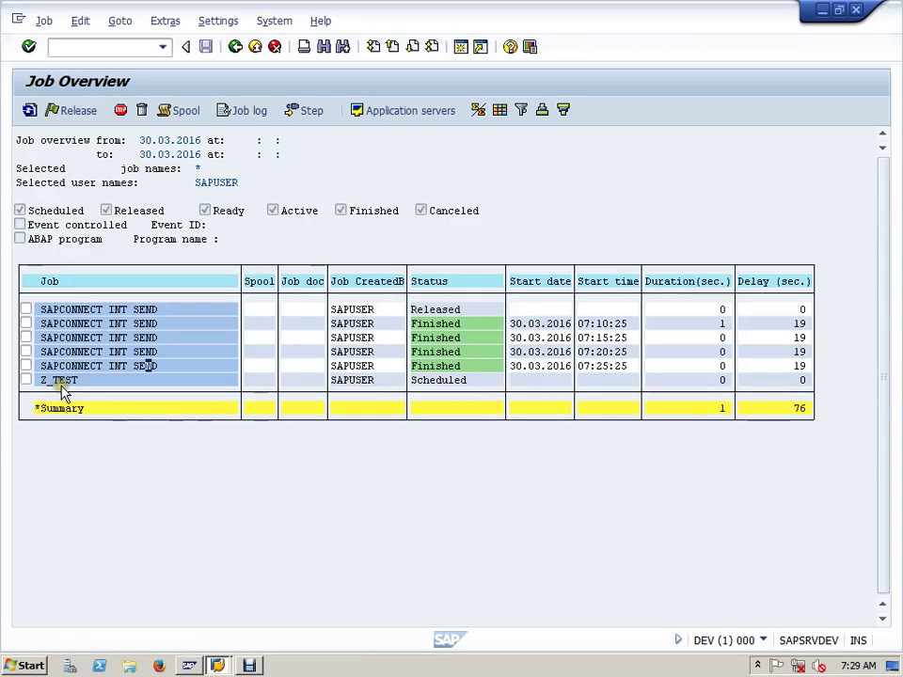
Step: Select the scheduled job Z_TEST in the job overview and open it for changing
click(26, 381)
click(45, 22)
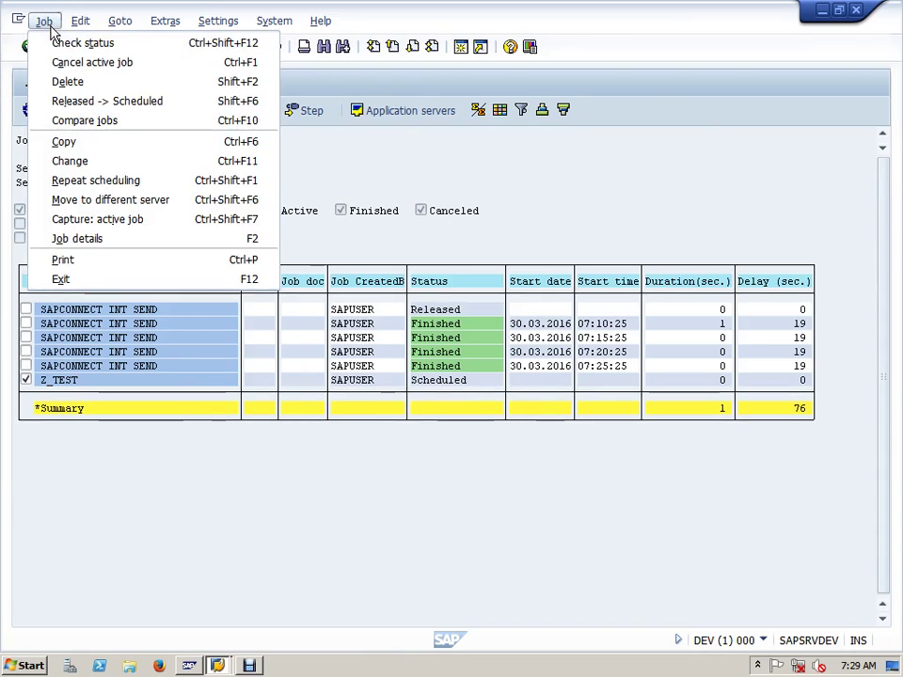
click(108, 161)
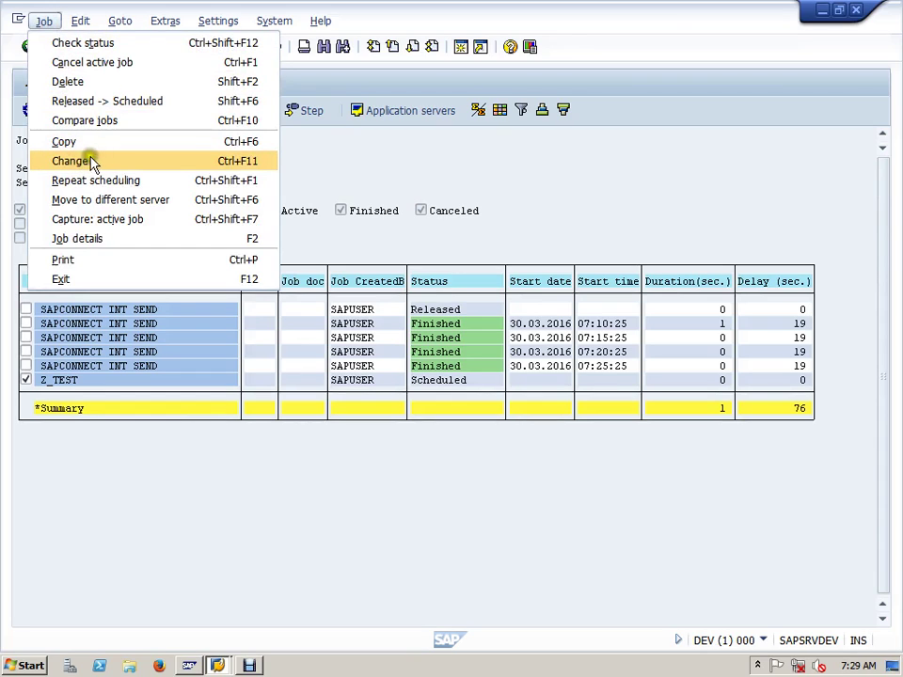
click(110, 163)
click(108, 164)
click(106, 163)
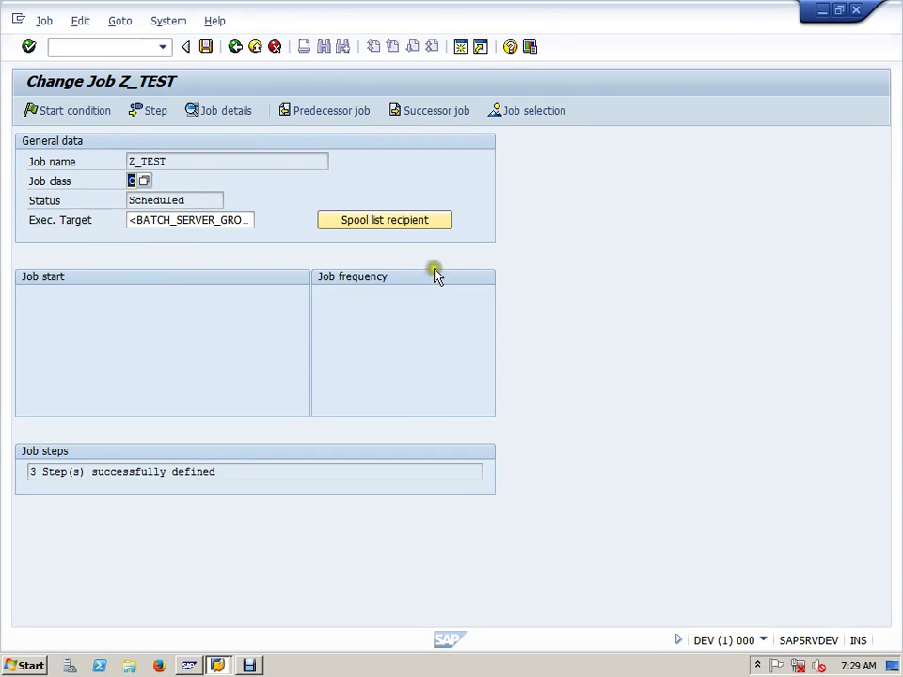
click(396, 466)
click(355, 422)
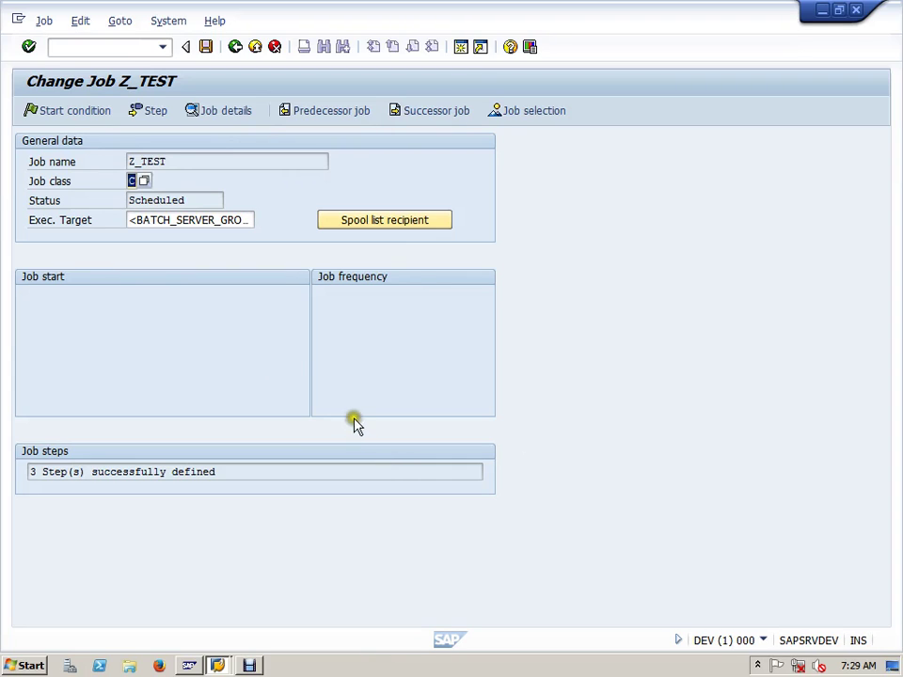
Step: Open the start condition settings of job Z_TEST and select an immediate start
click(79, 115)
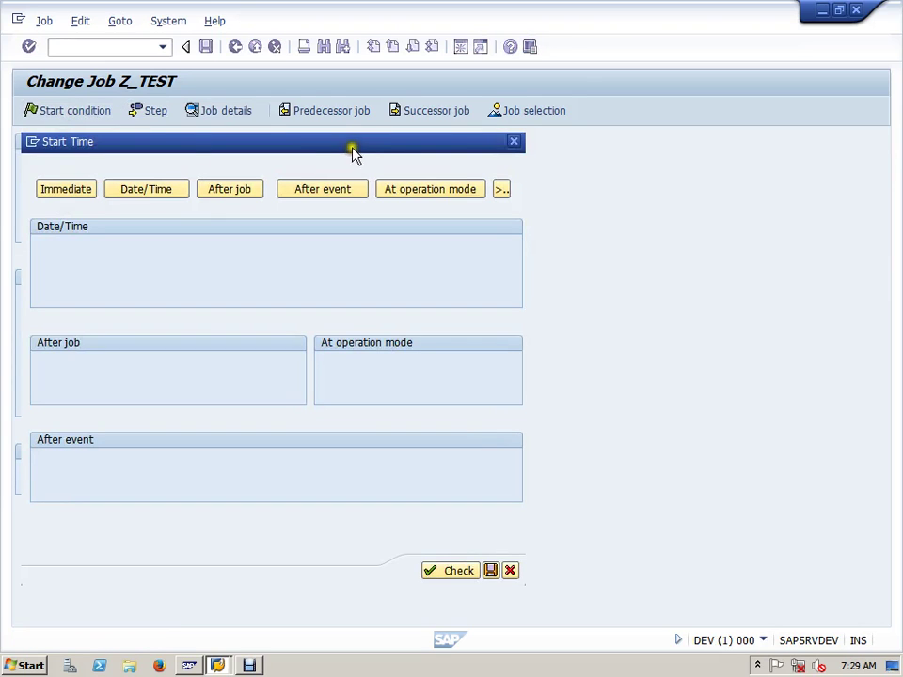
drag(403, 137, 504, 113)
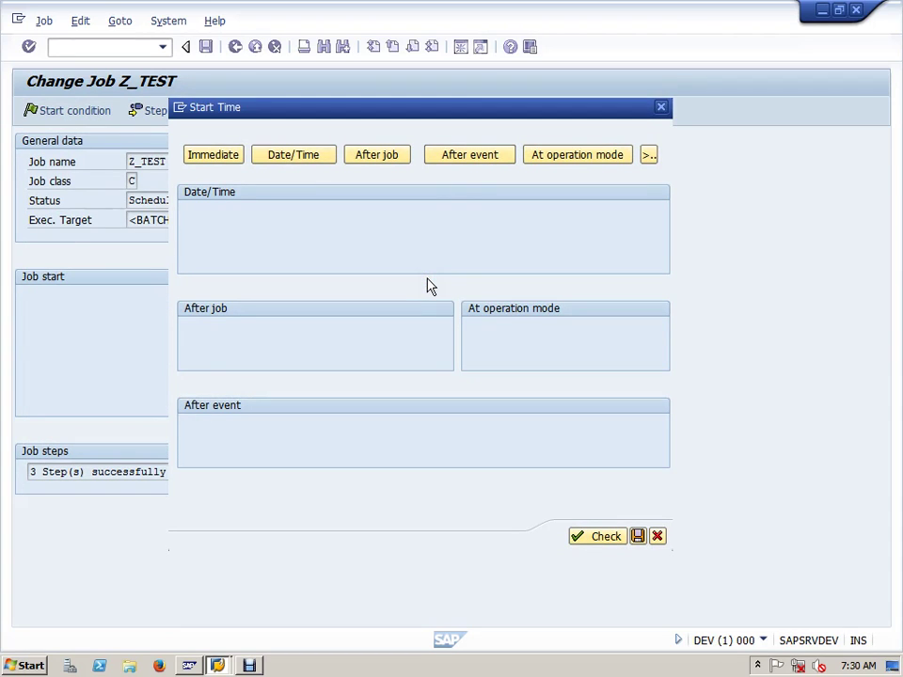
drag(427, 265, 414, 224)
click(390, 208)
click(228, 158)
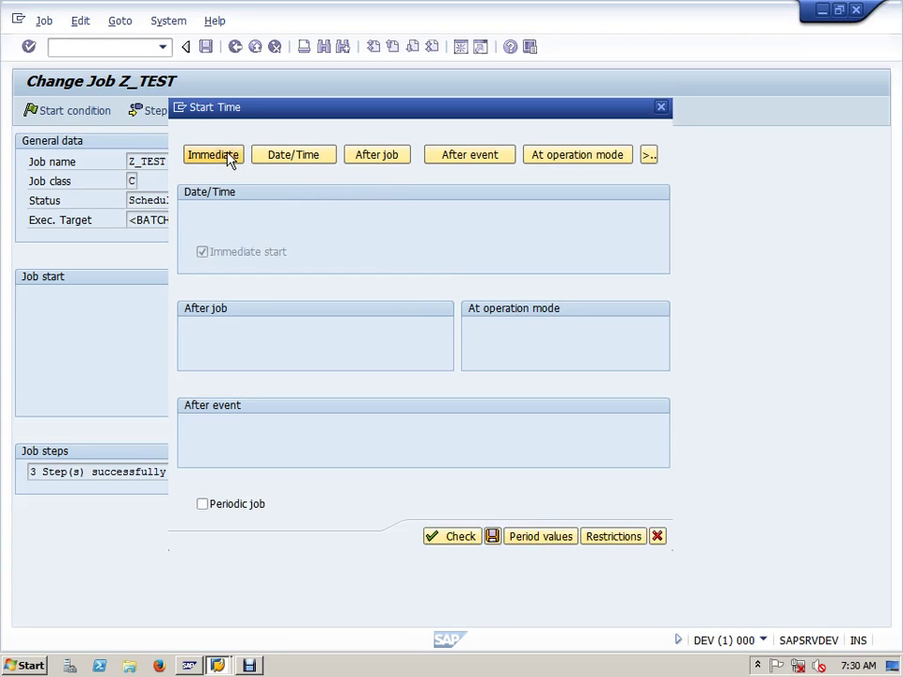
Step: Review the date/time, after-job and operation-mode start options, including the list of available operation modes
click(273, 156)
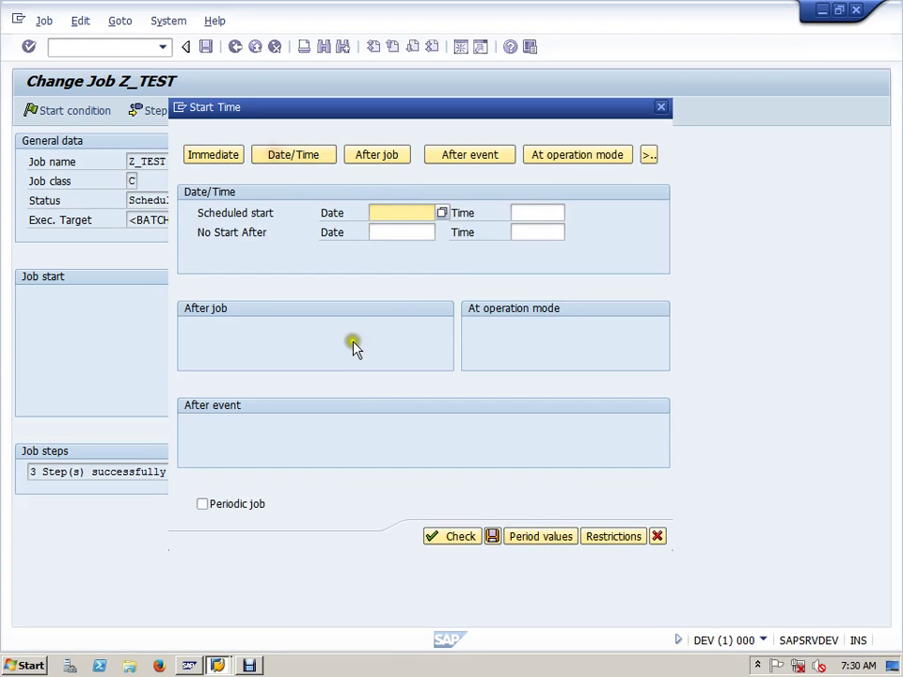
click(381, 157)
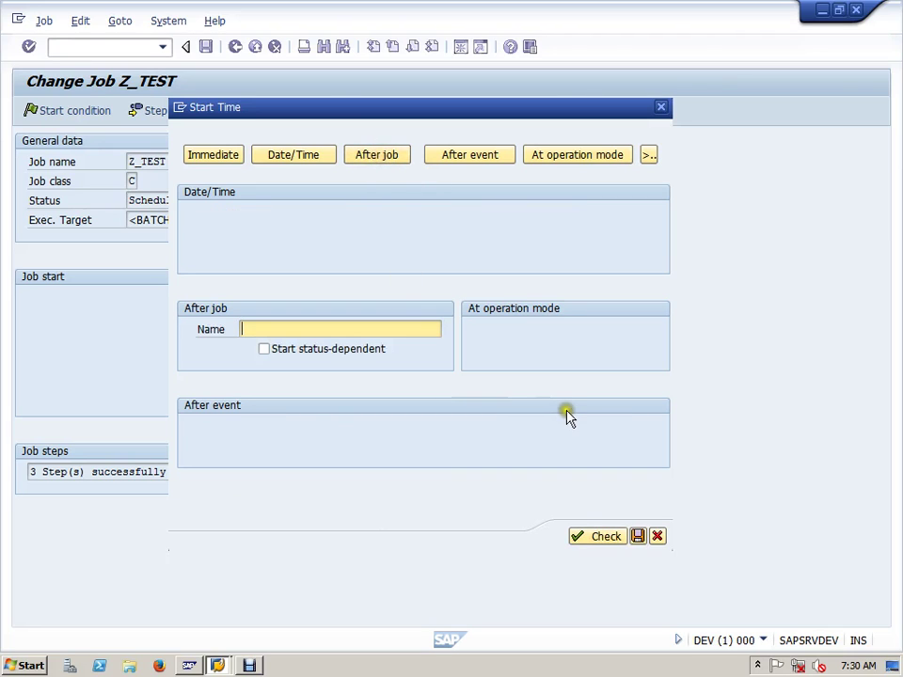
click(592, 157)
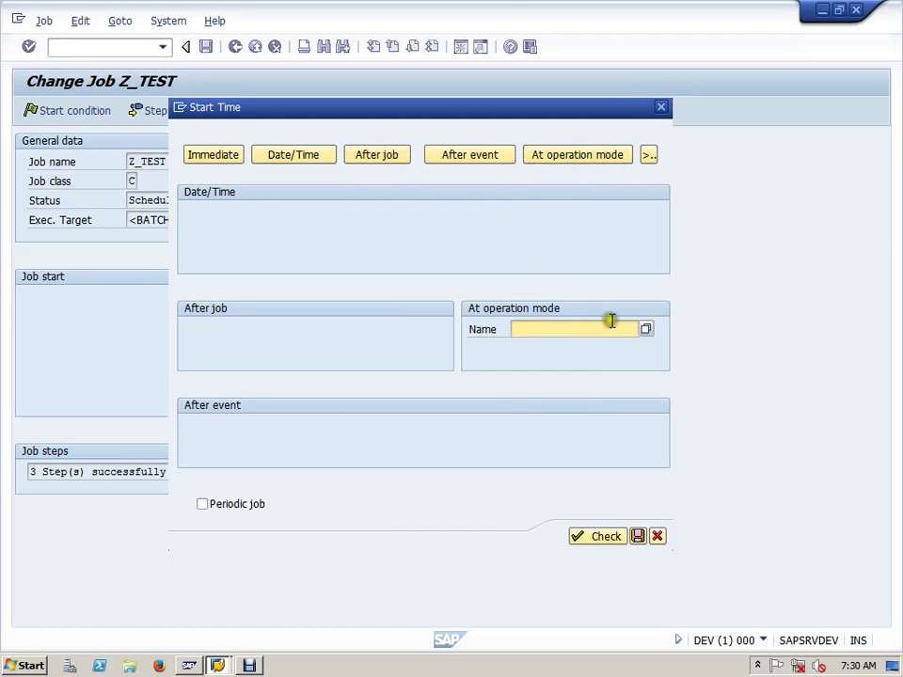
click(646, 331)
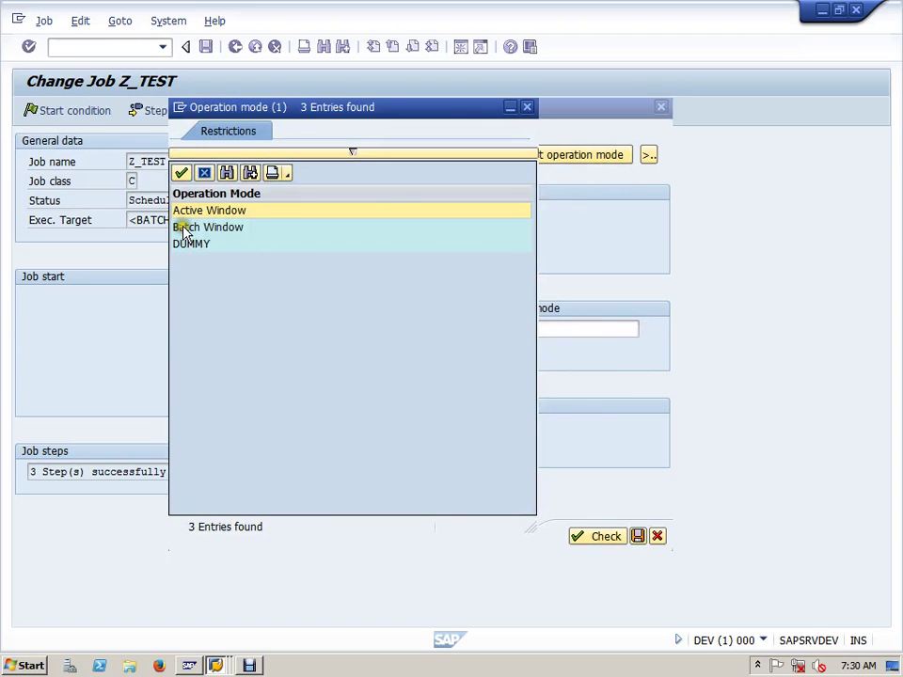
click(195, 213)
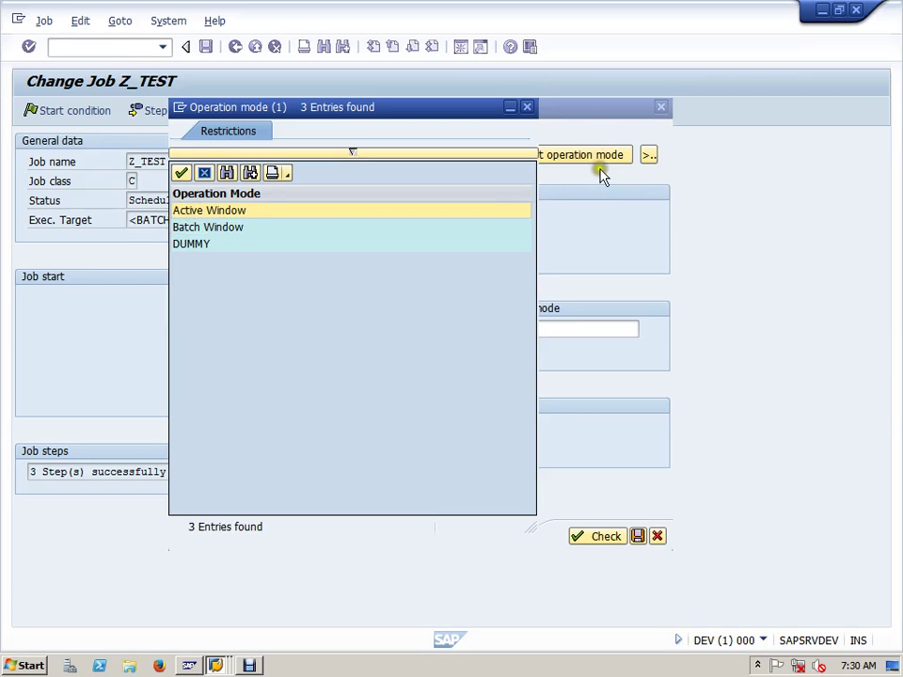
click(527, 107)
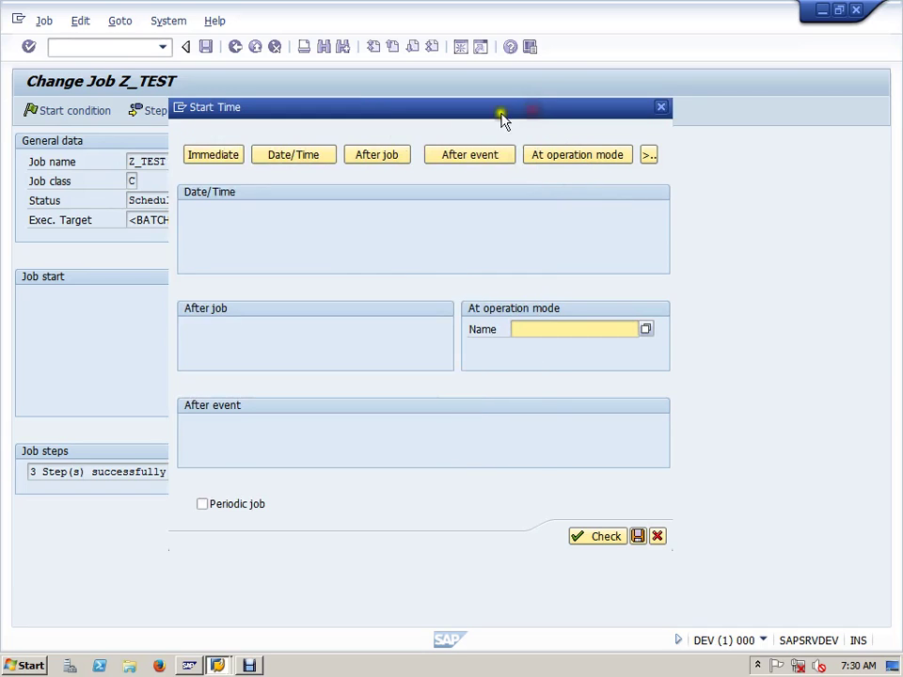
Step: Switch the job's start condition back to immediate start
click(203, 160)
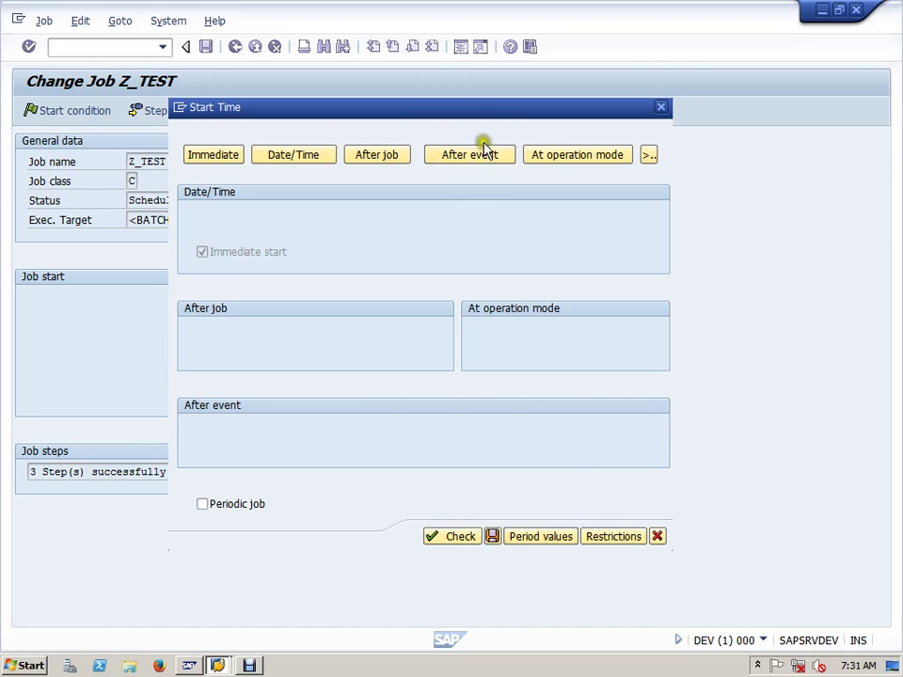
click(477, 112)
drag(477, 112, 471, 64)
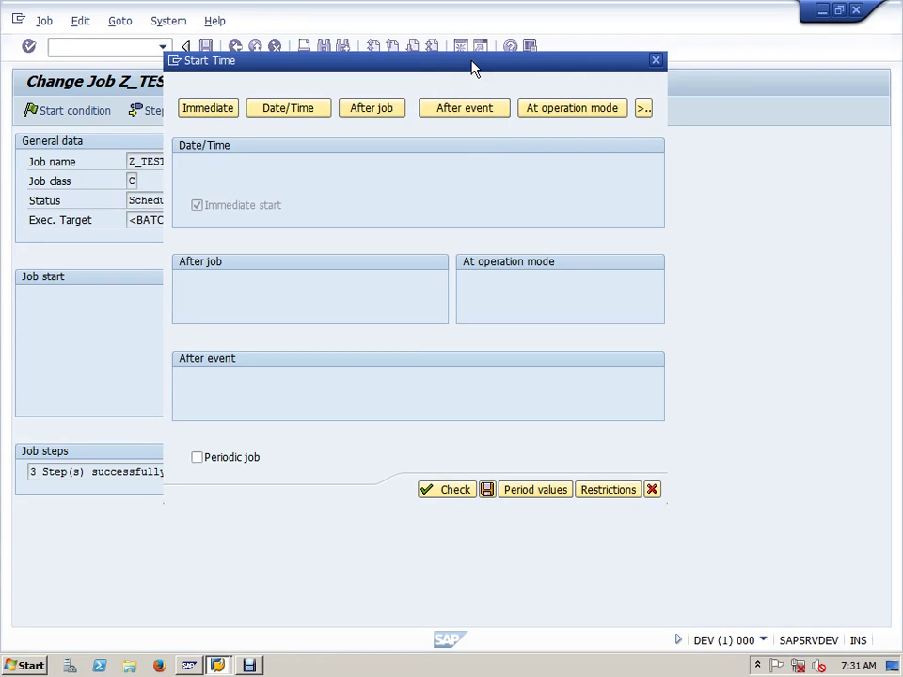
Step: Open the job's period values and go through the hourly, daily, weekly and monthly periods
click(552, 495)
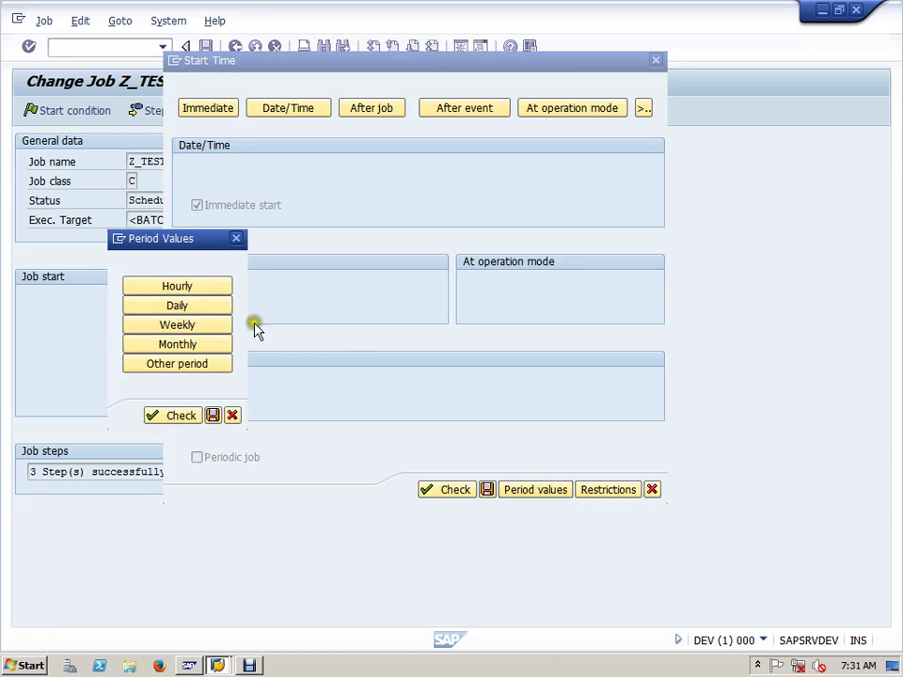
drag(201, 240, 515, 167)
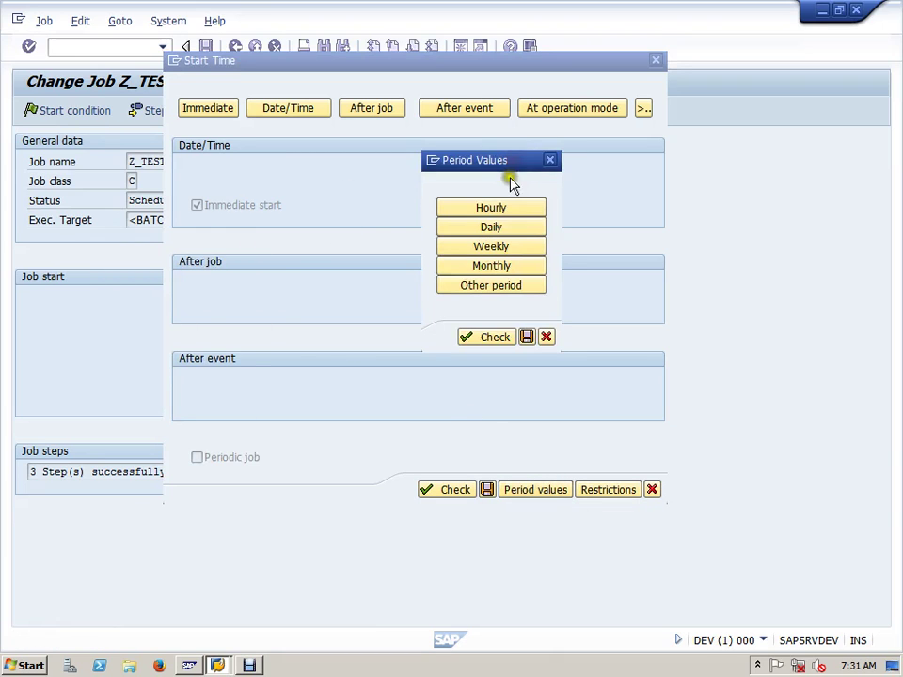
click(520, 206)
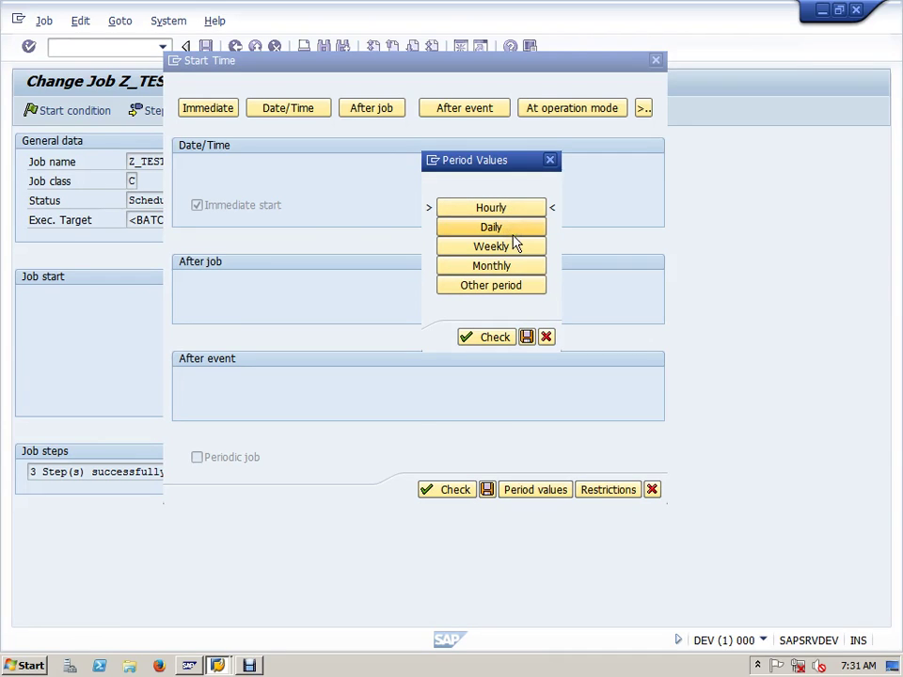
click(517, 228)
click(516, 245)
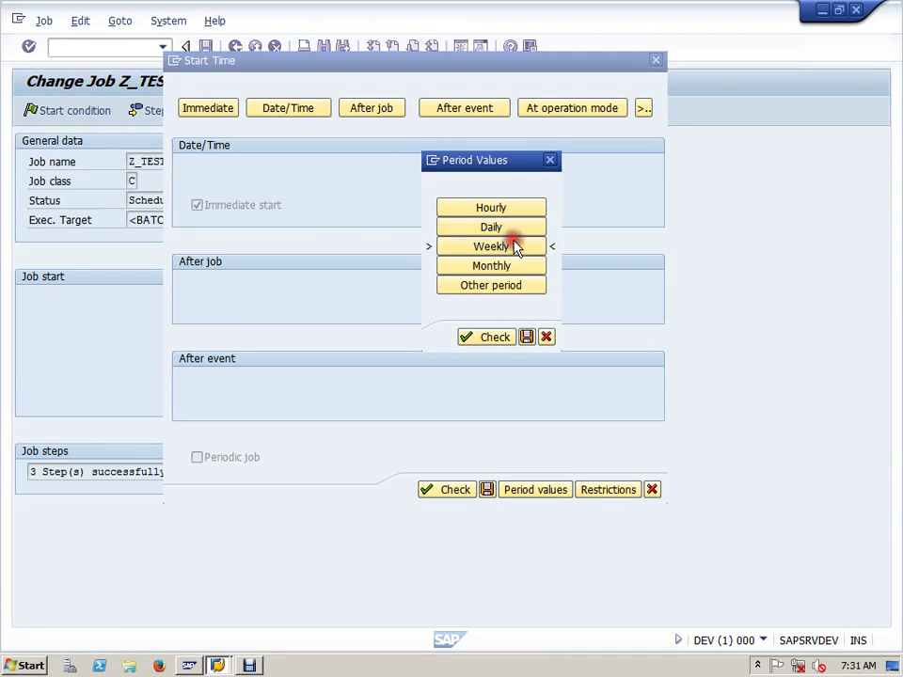
click(510, 267)
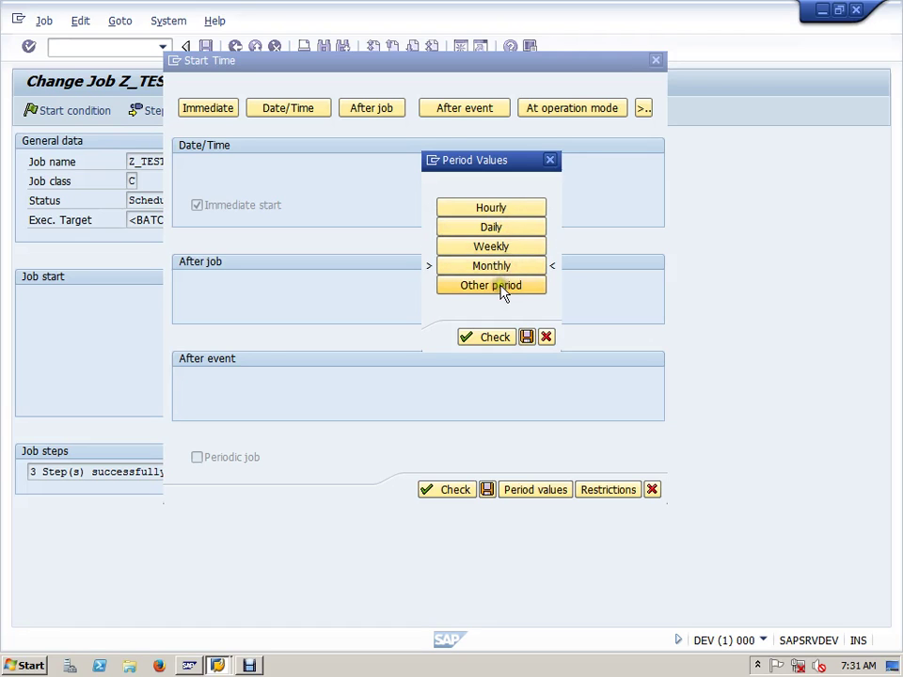
Step: Define another period that starts the job every 3 days, and save the period values
click(503, 287)
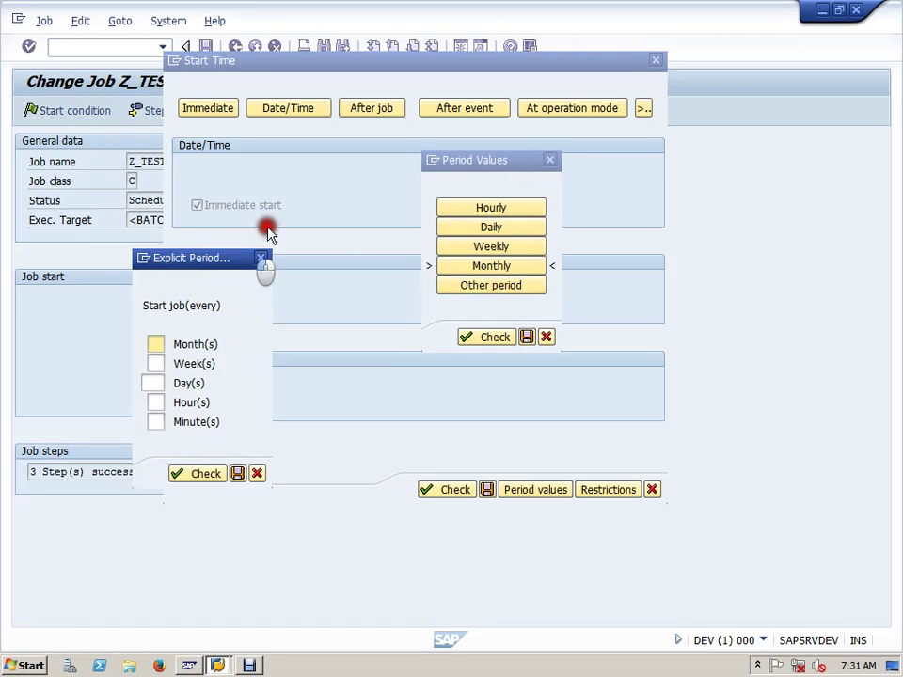
drag(209, 258, 514, 130)
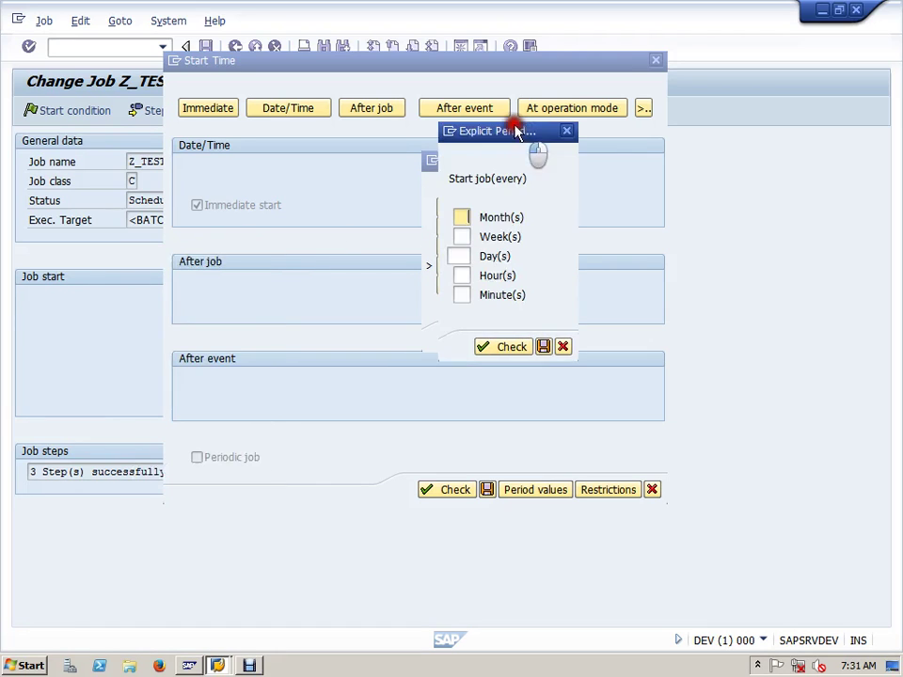
click(462, 294)
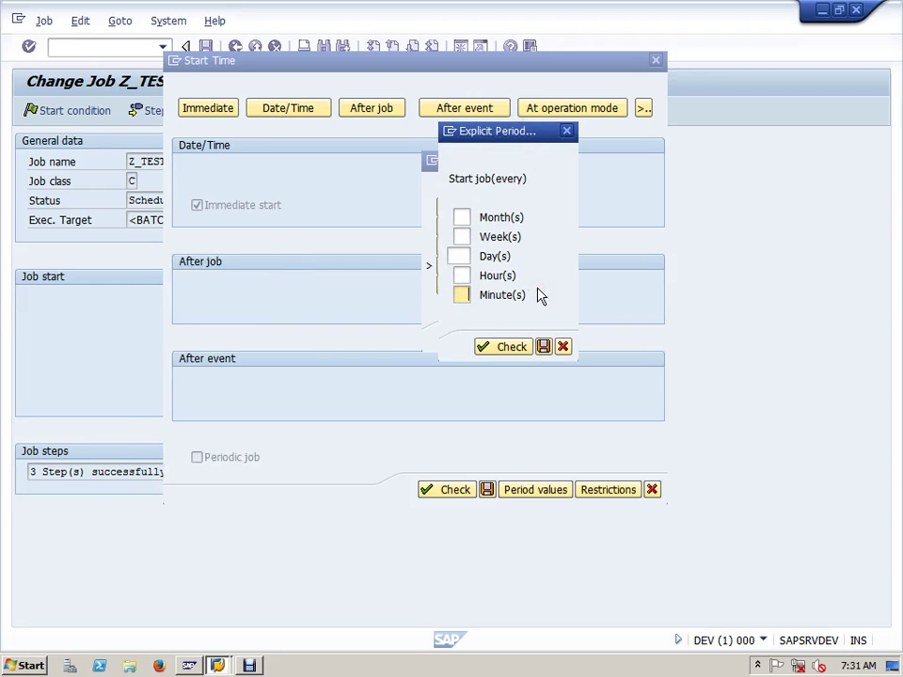
click(462, 275)
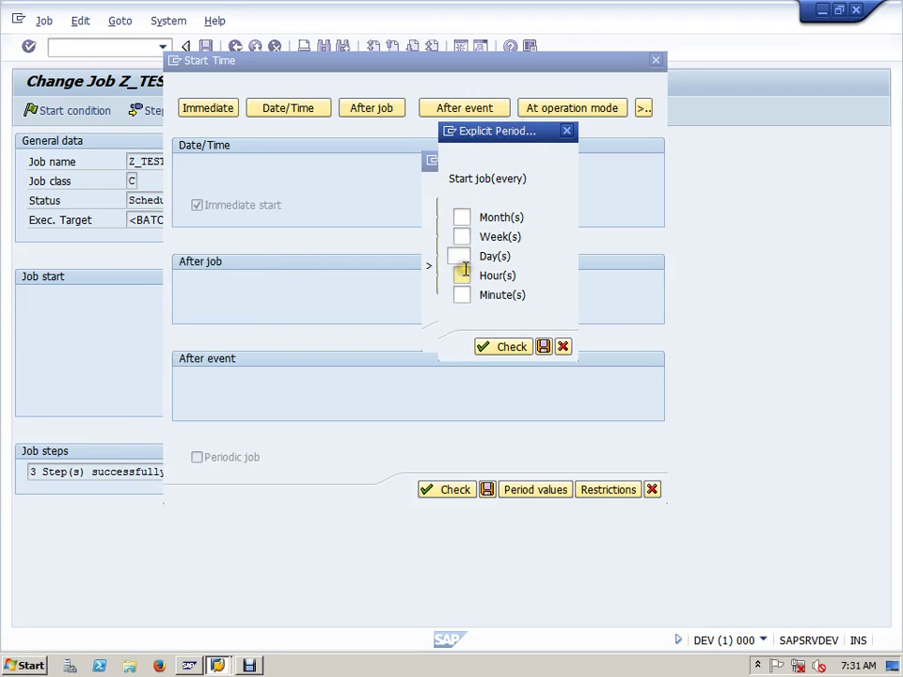
click(455, 256)
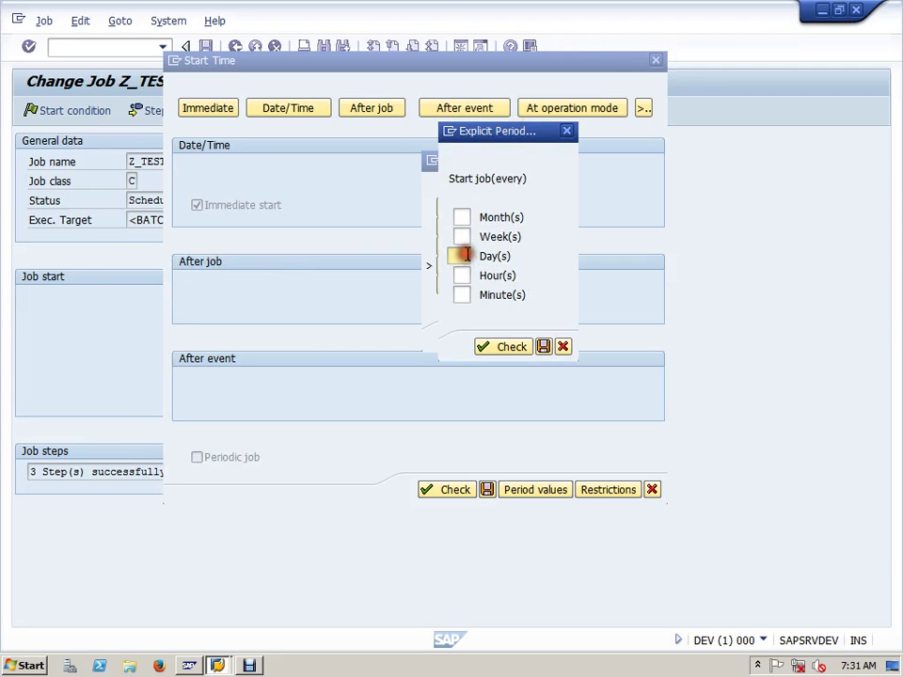
click(466, 216)
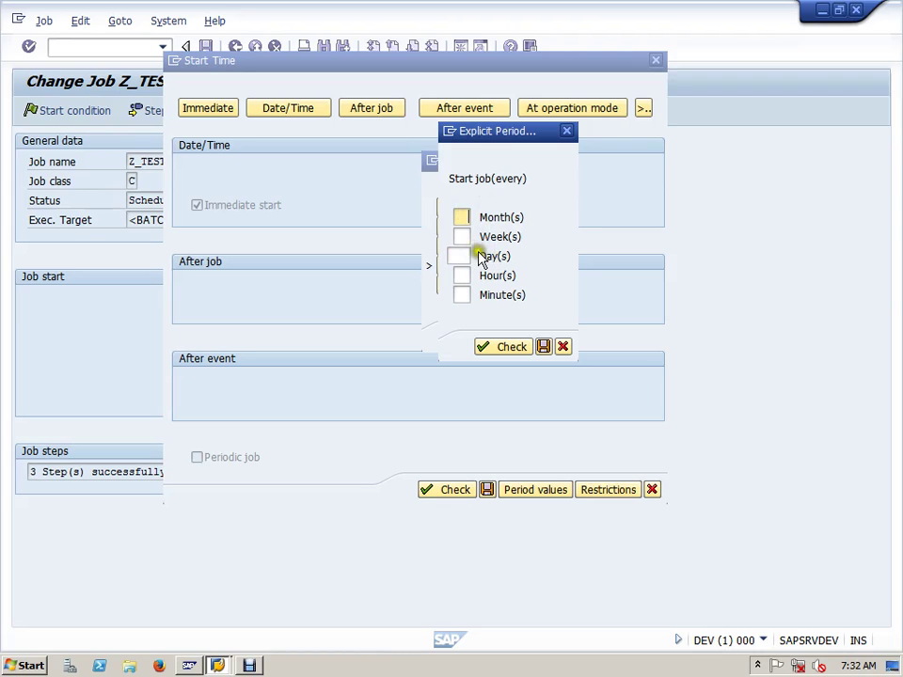
click(462, 256)
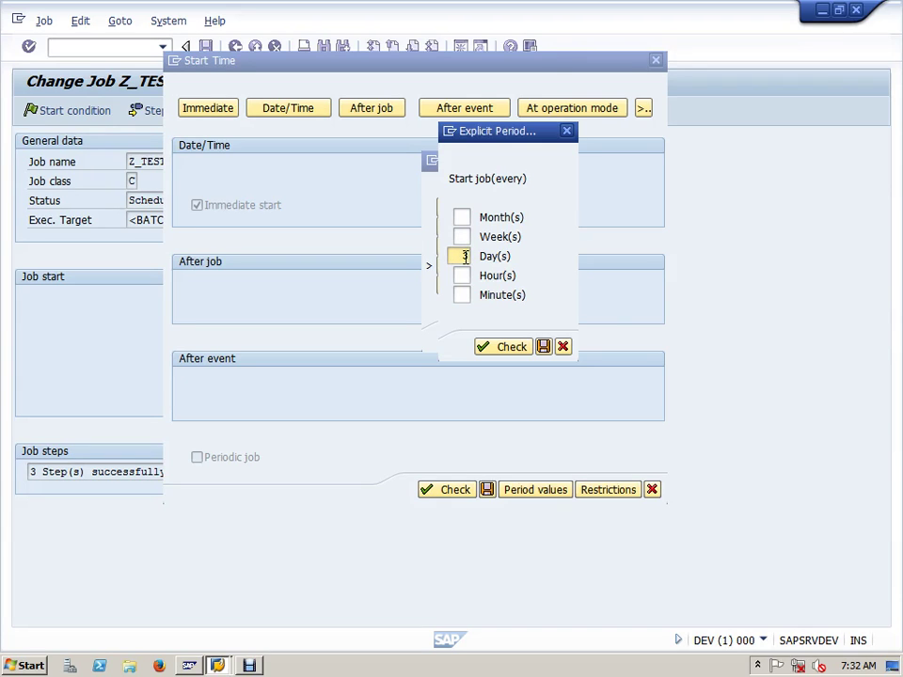
click(543, 348)
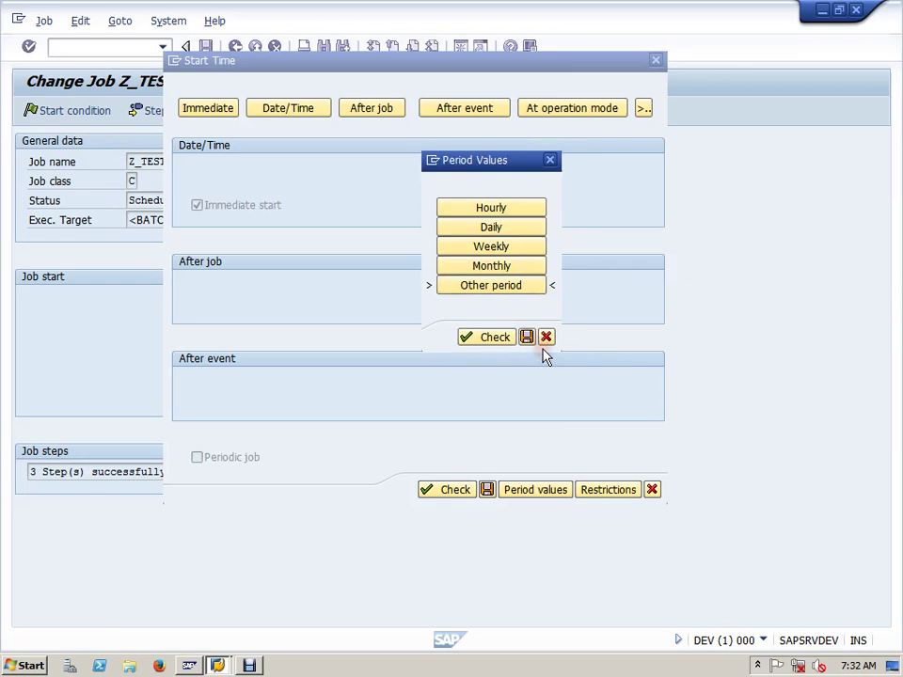
click(528, 338)
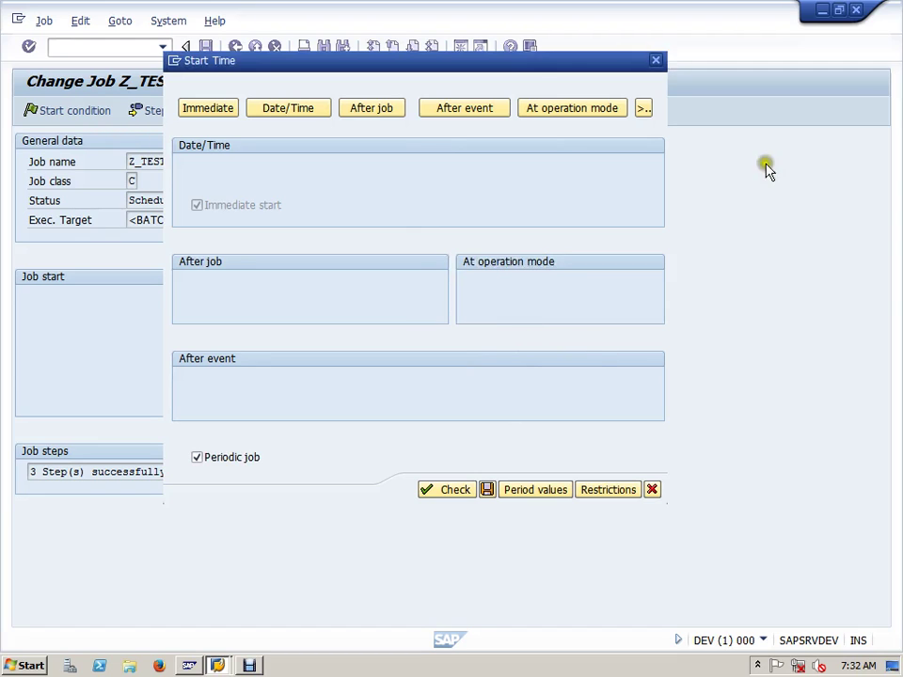
Step: Open the start date restrictions and choose not to execute the job on Sundays or holidays
click(567, 68)
drag(567, 68, 563, 94)
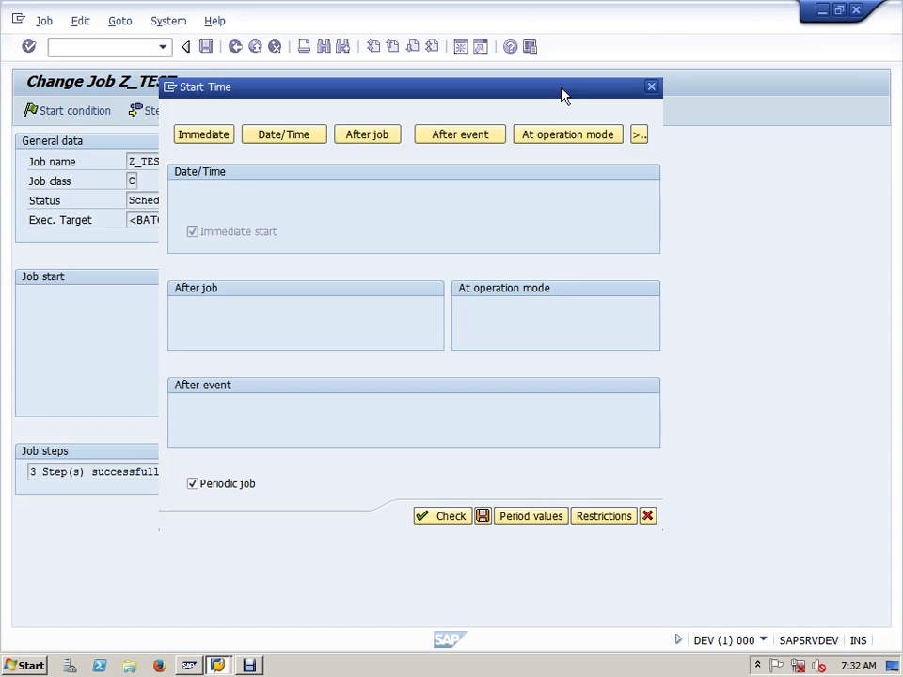
click(600, 518)
drag(353, 222, 585, 127)
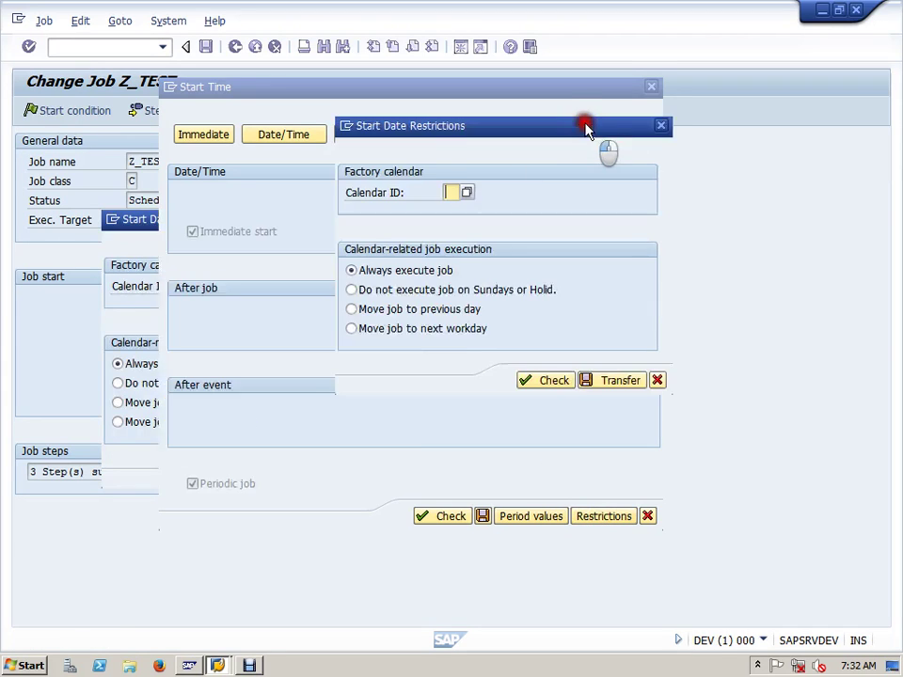
click(446, 289)
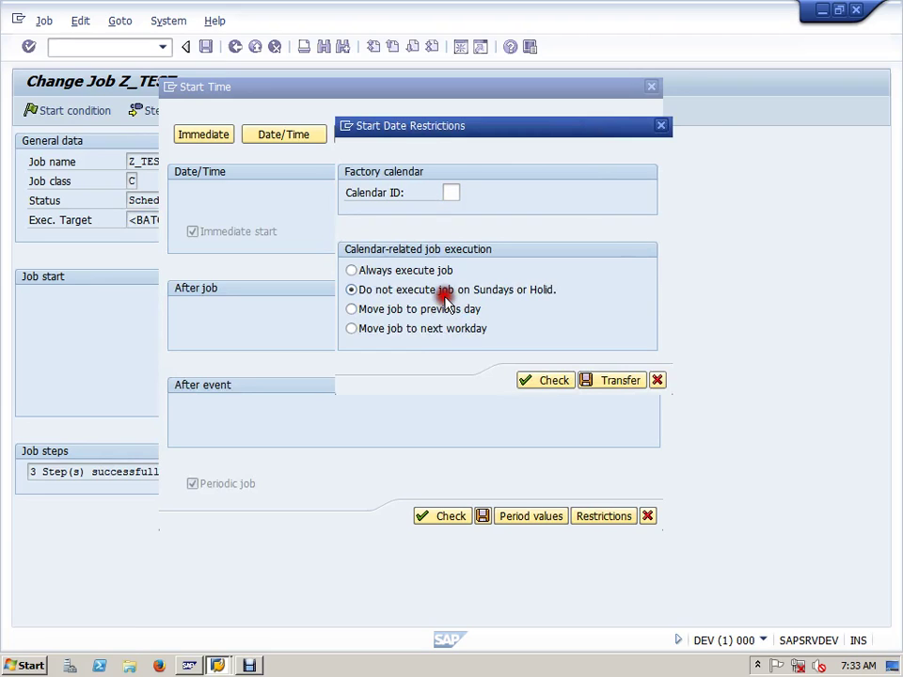
Step: Look through the available factory calendar IDs, including W6 and W7 for Baden-Württemberg, and close the list without choosing one
click(451, 193)
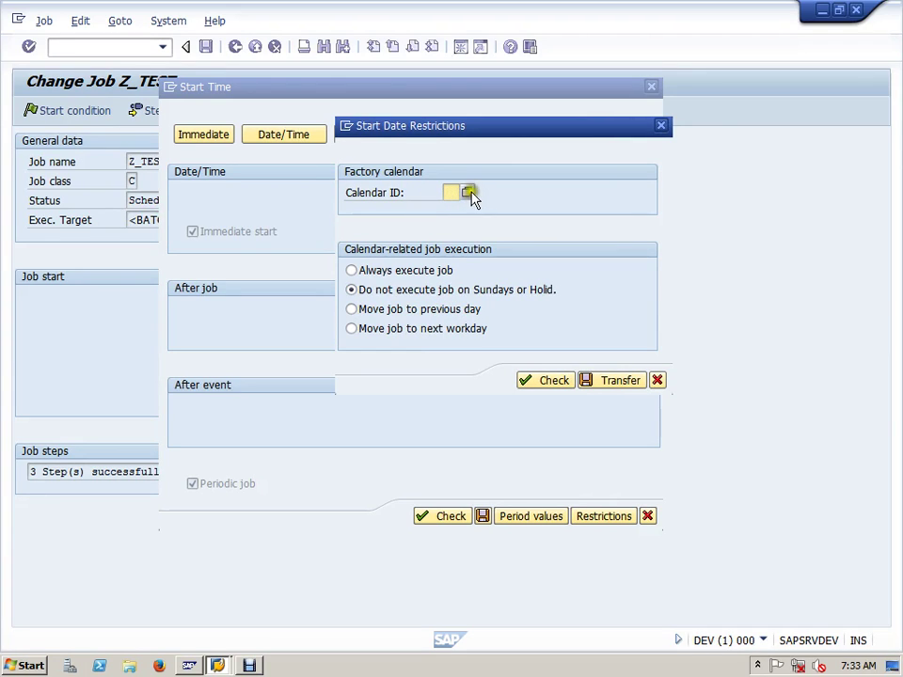
click(467, 193)
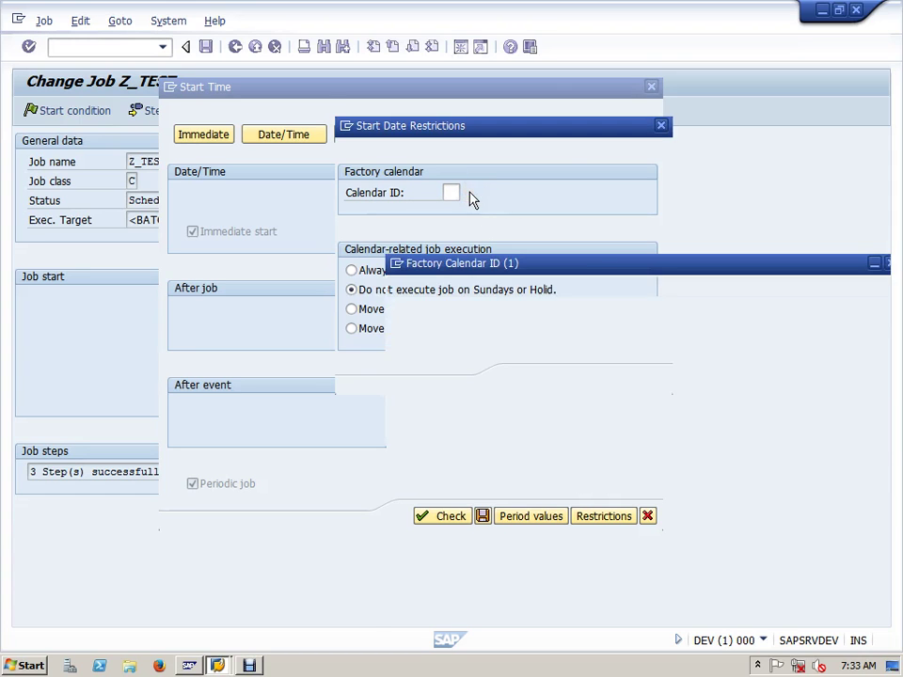
drag(545, 226, 490, 20)
scroll(398, 353, down, 15)
scroll(399, 353, down, 1)
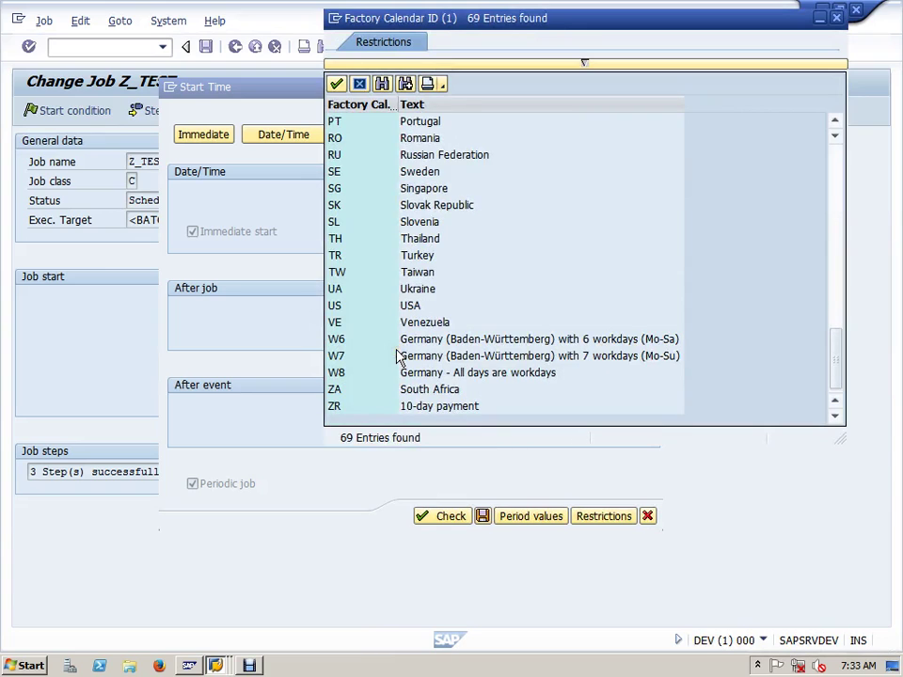
drag(683, 101, 789, 109)
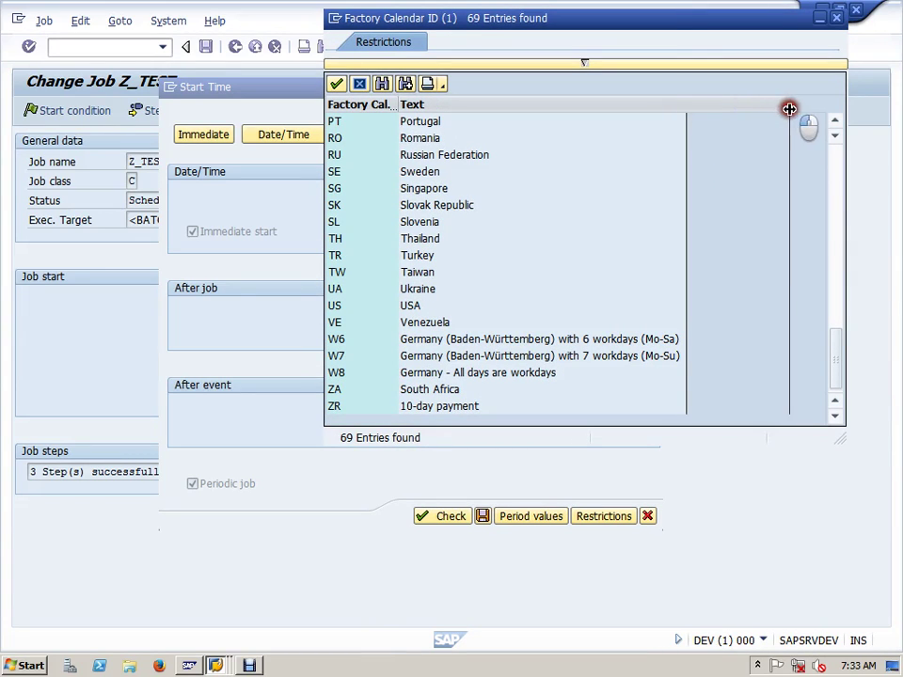
click(339, 341)
click(340, 357)
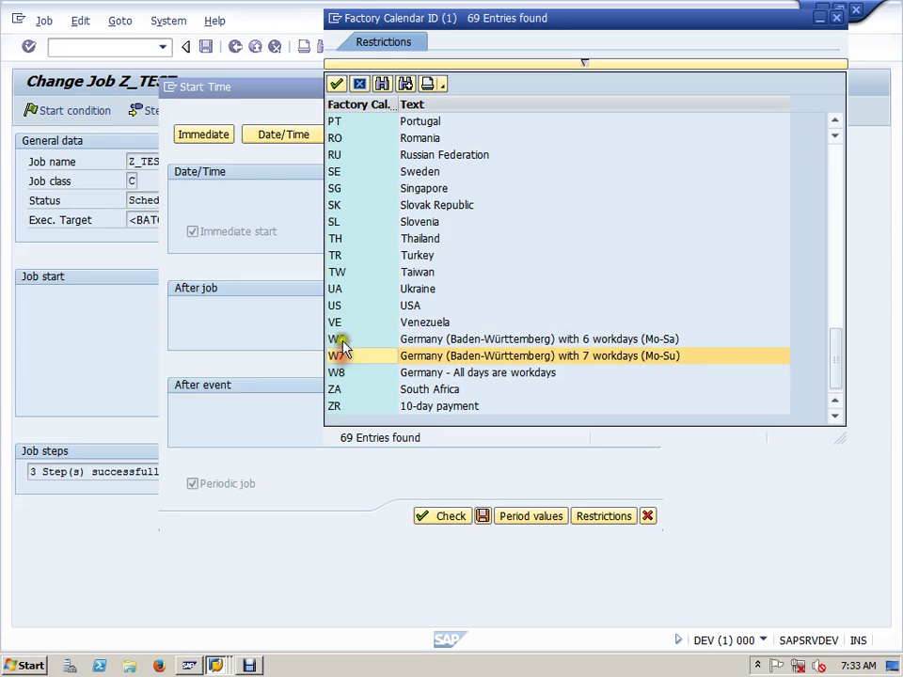
click(339, 341)
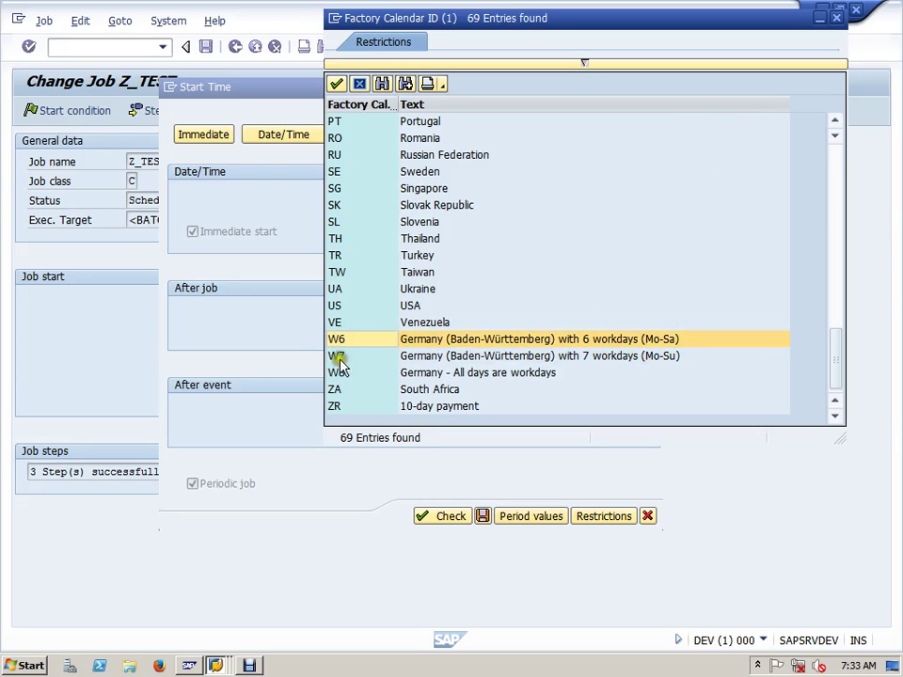
click(338, 361)
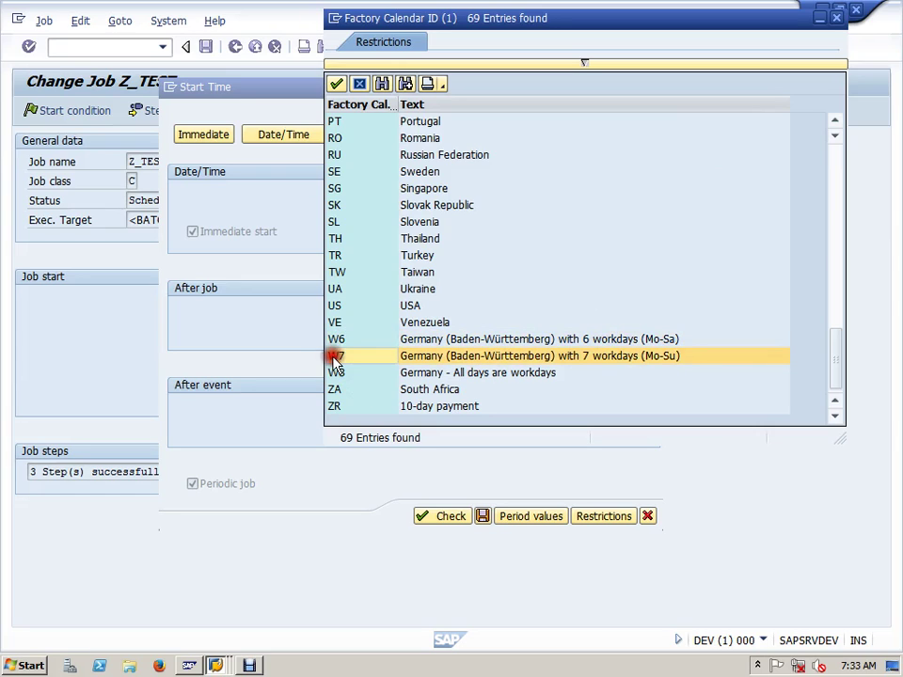
click(622, 342)
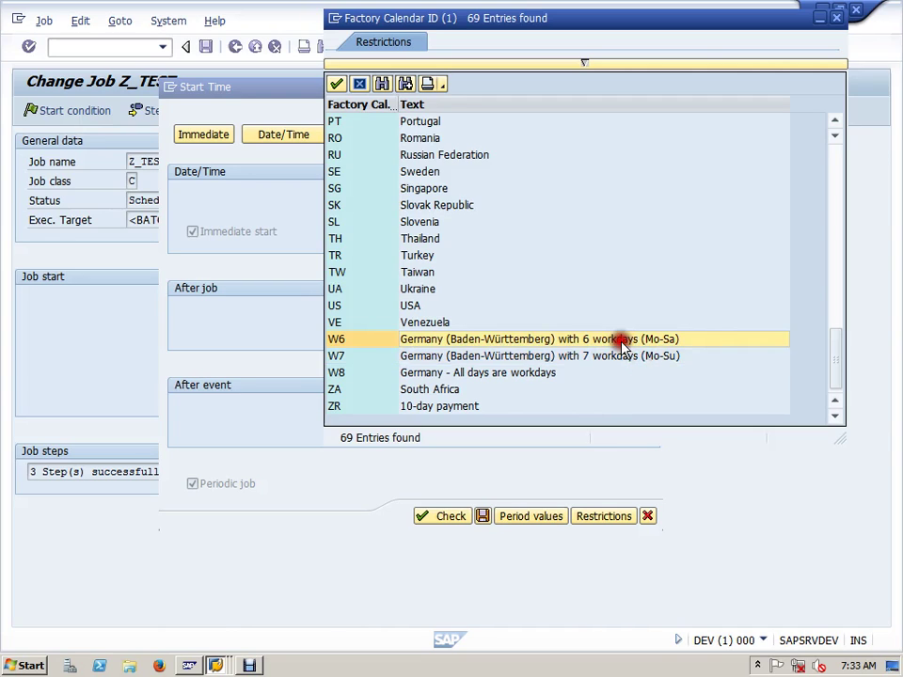
scroll(622, 347, up, 10)
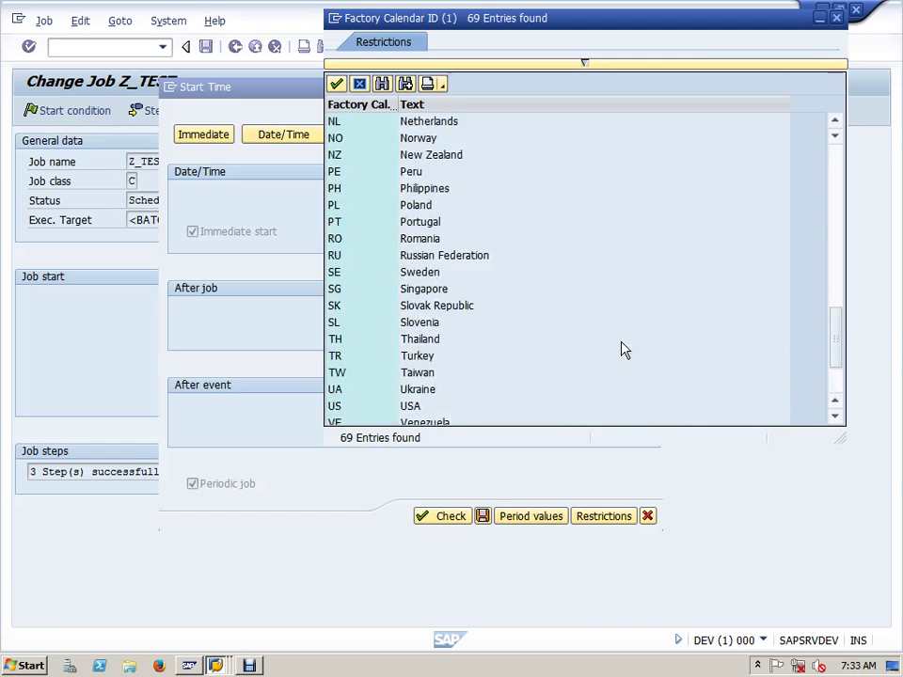
scroll(619, 342, up, 7)
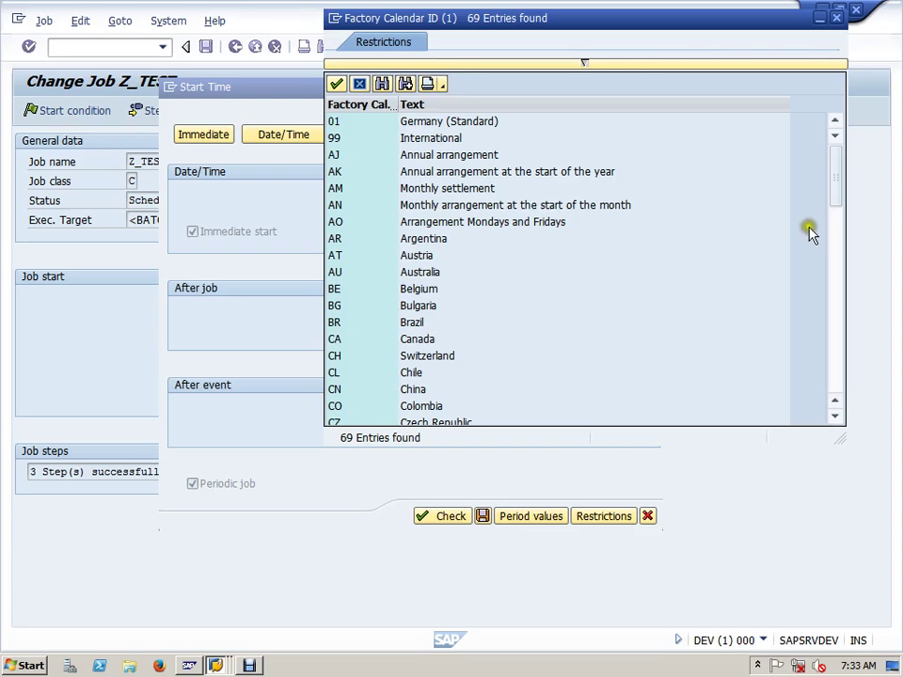
click(835, 17)
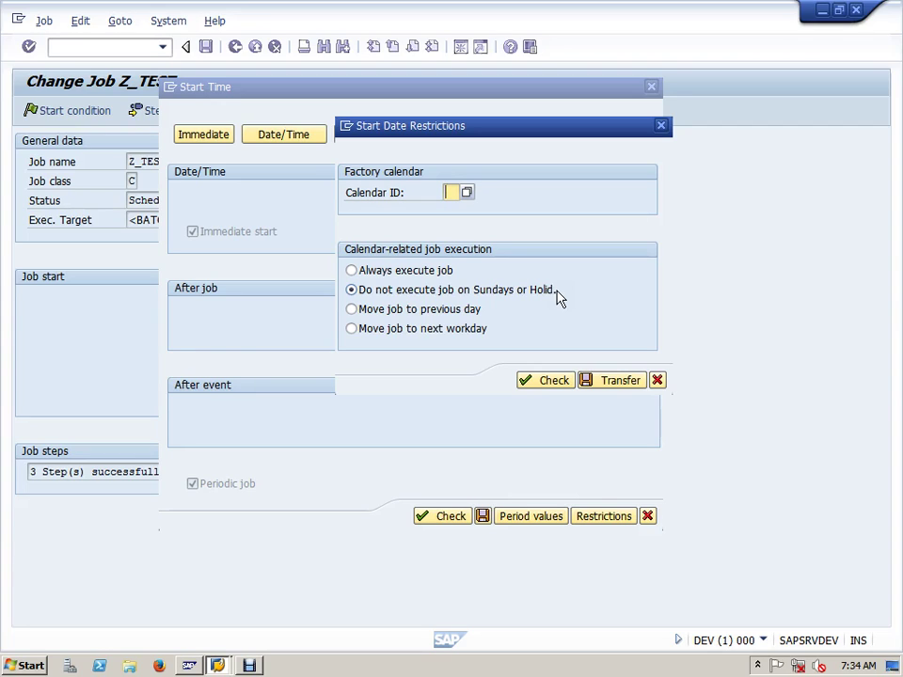
Step: Set the calendar-related execution to always execute the job, transfer the restrictions and save the start time
click(425, 271)
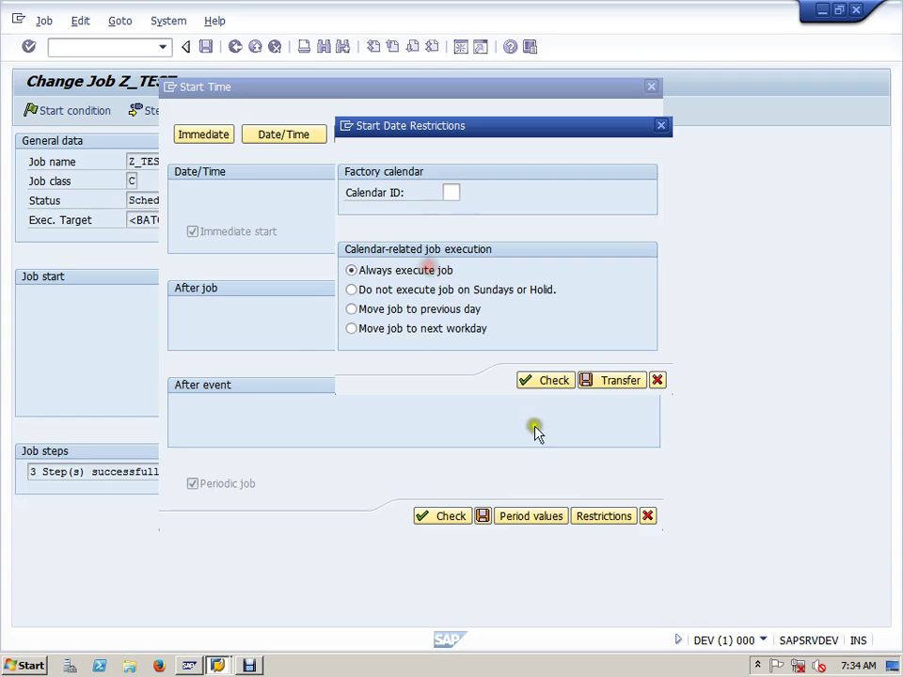
click(597, 382)
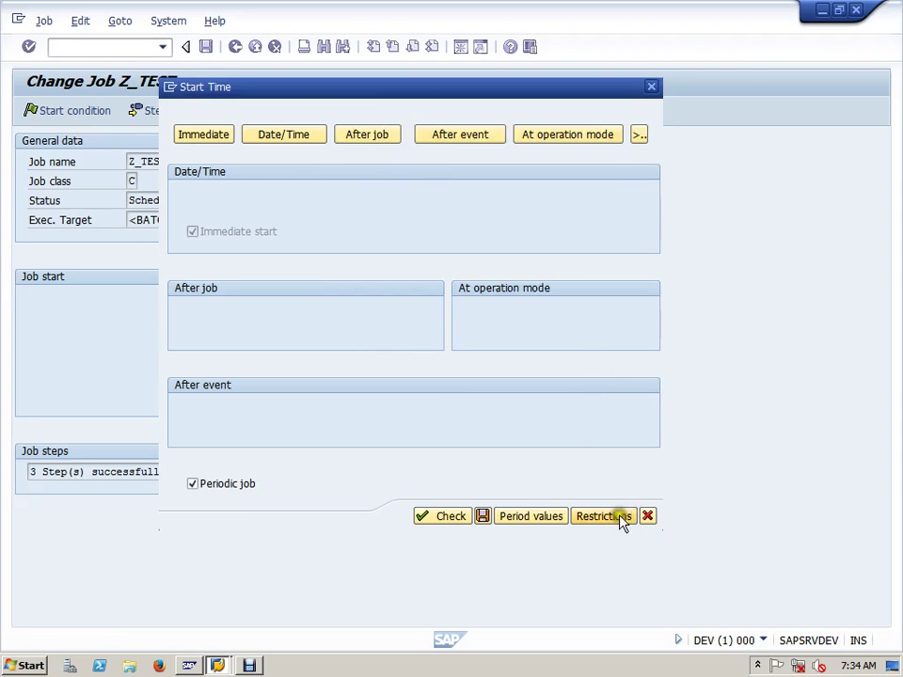
click(483, 518)
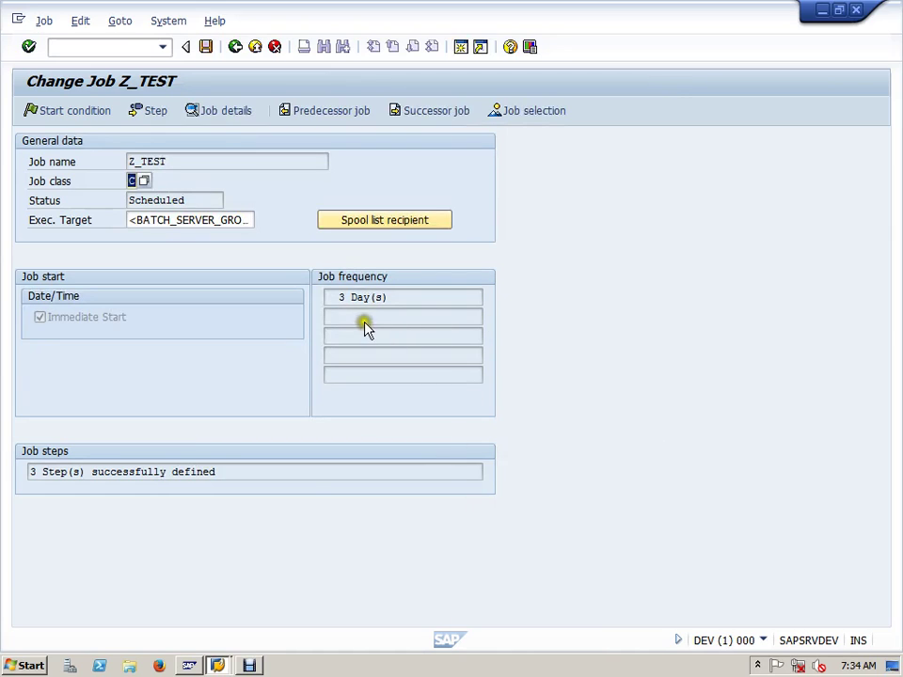
Step: Save the changed job Z_TEST and refresh the job overview
drag(338, 297, 396, 306)
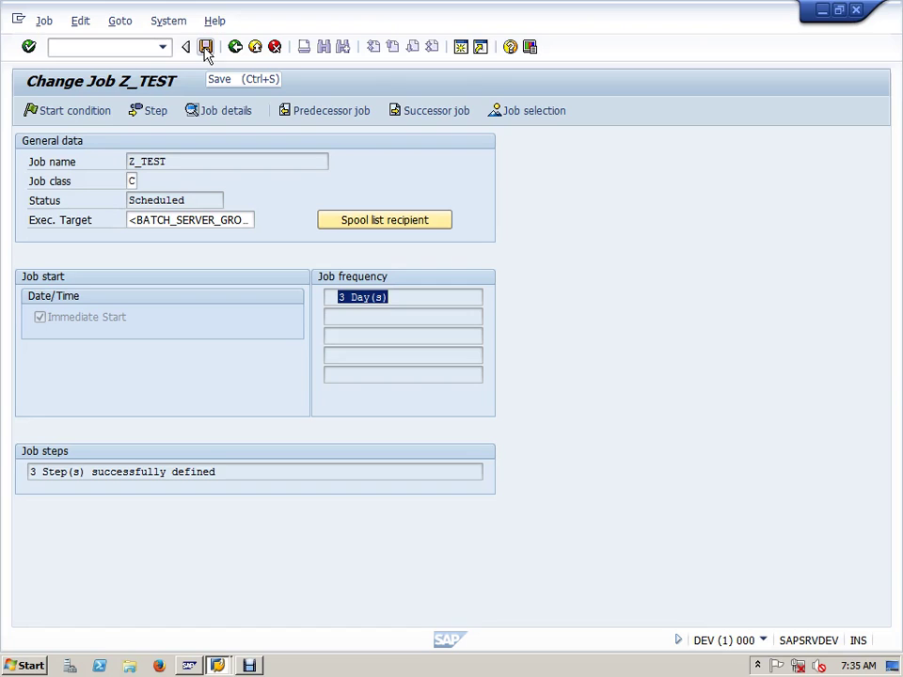
click(205, 47)
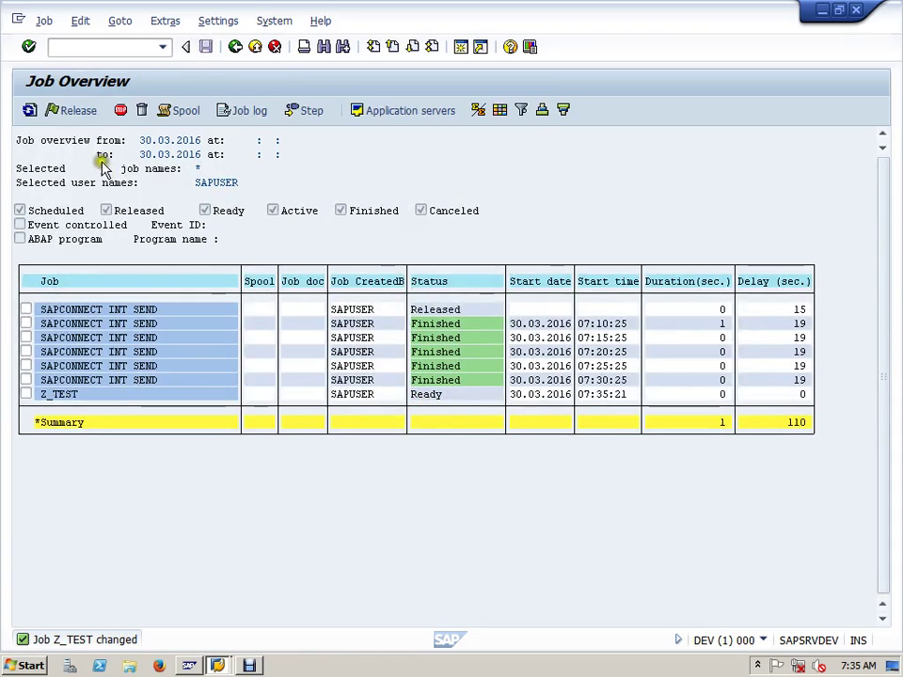
click(29, 111)
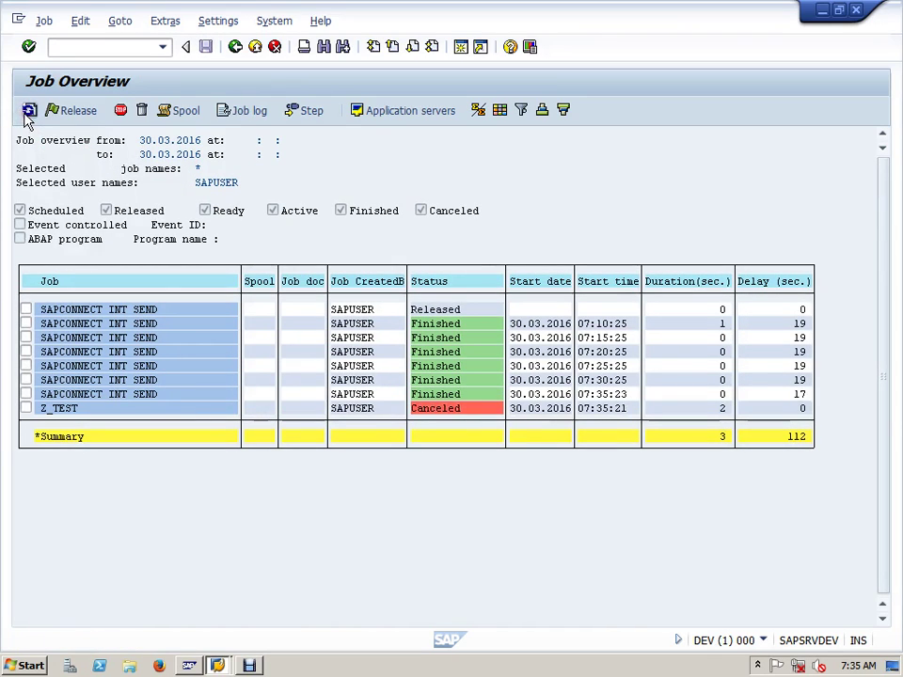
Step: Examine the Z_TEST job's status and the delay values of all jobs, refreshing the overview once
click(419, 407)
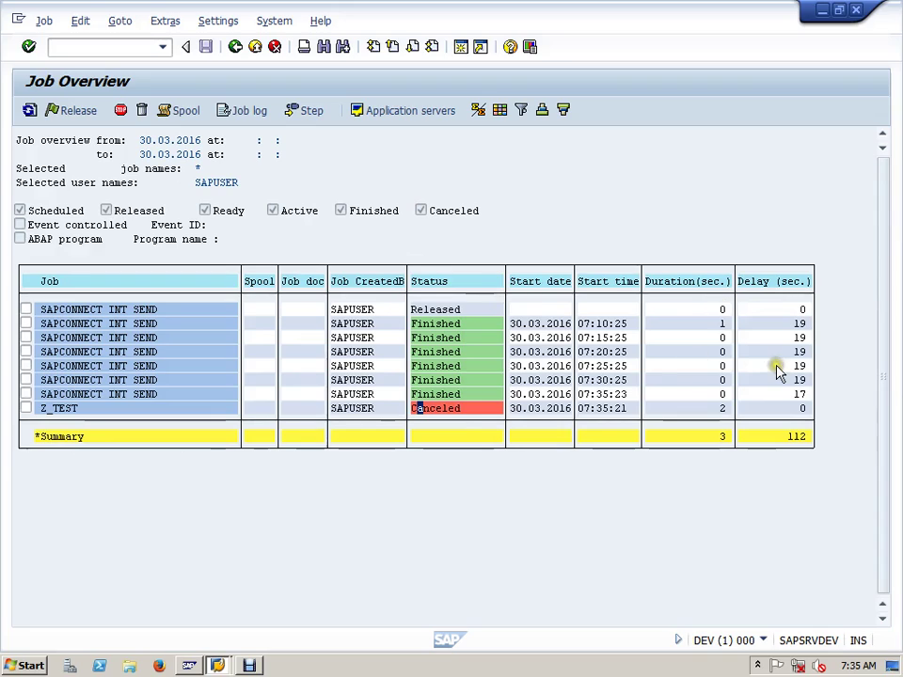
click(459, 409)
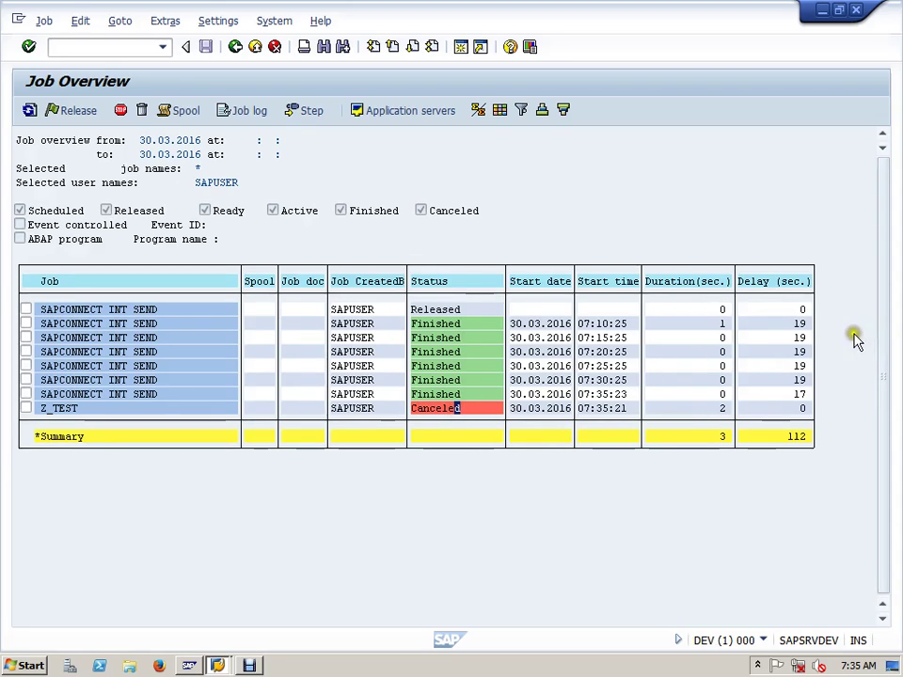
click(804, 309)
click(722, 430)
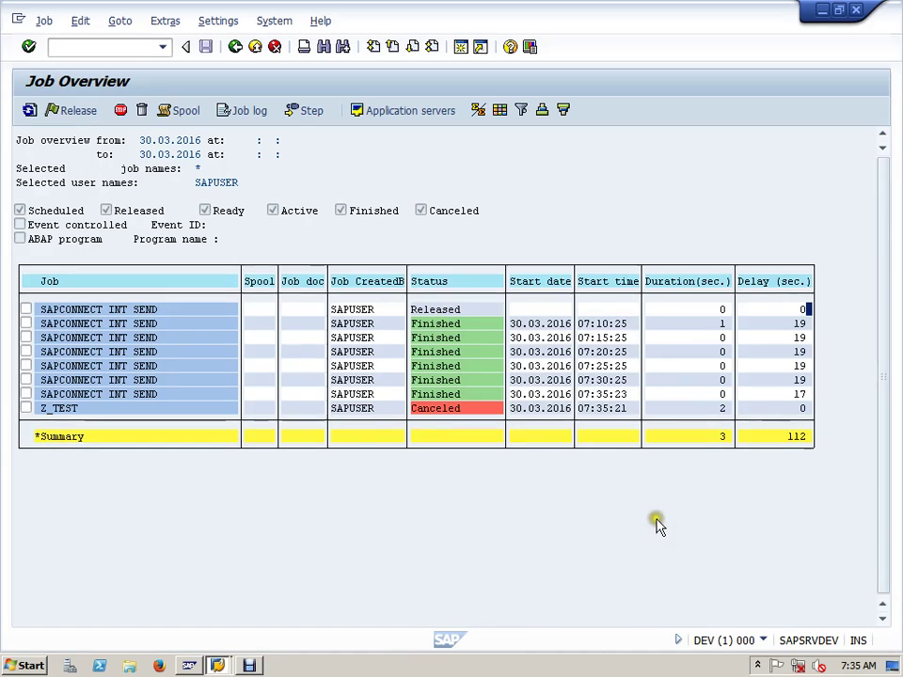
click(29, 110)
click(800, 395)
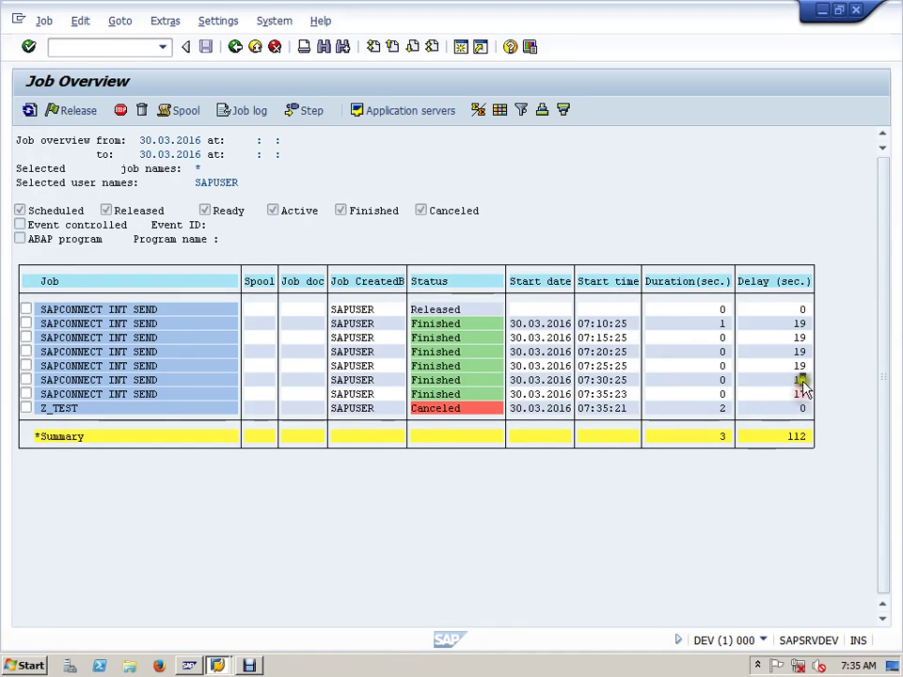
click(803, 309)
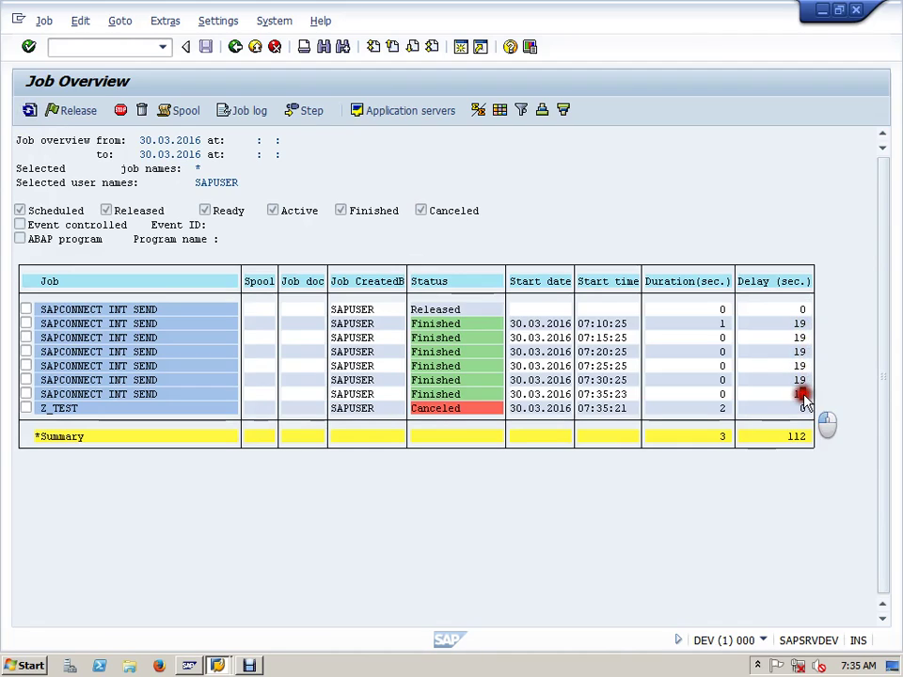
click(801, 365)
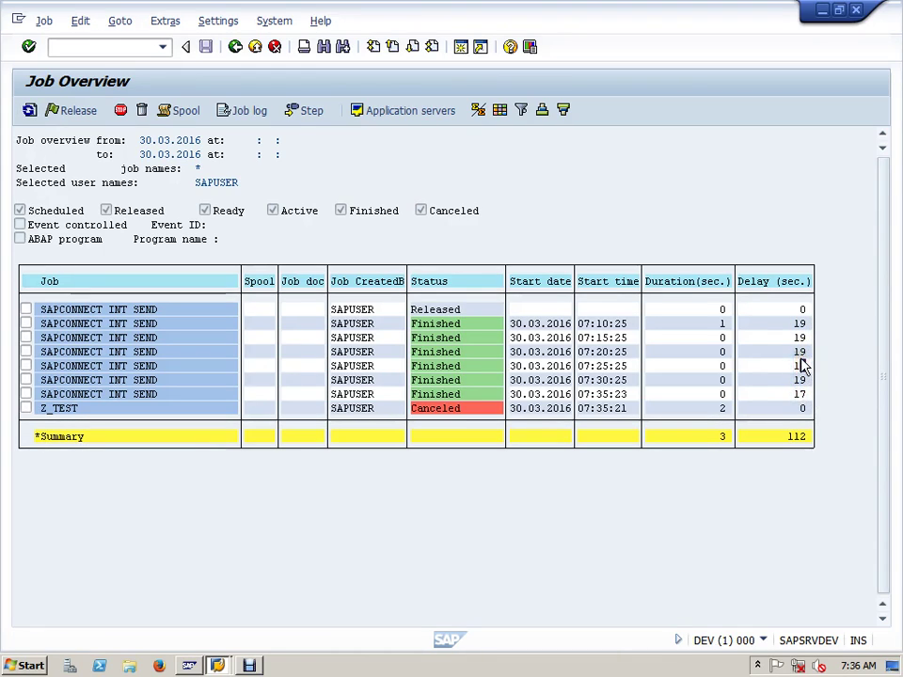
click(800, 325)
click(801, 310)
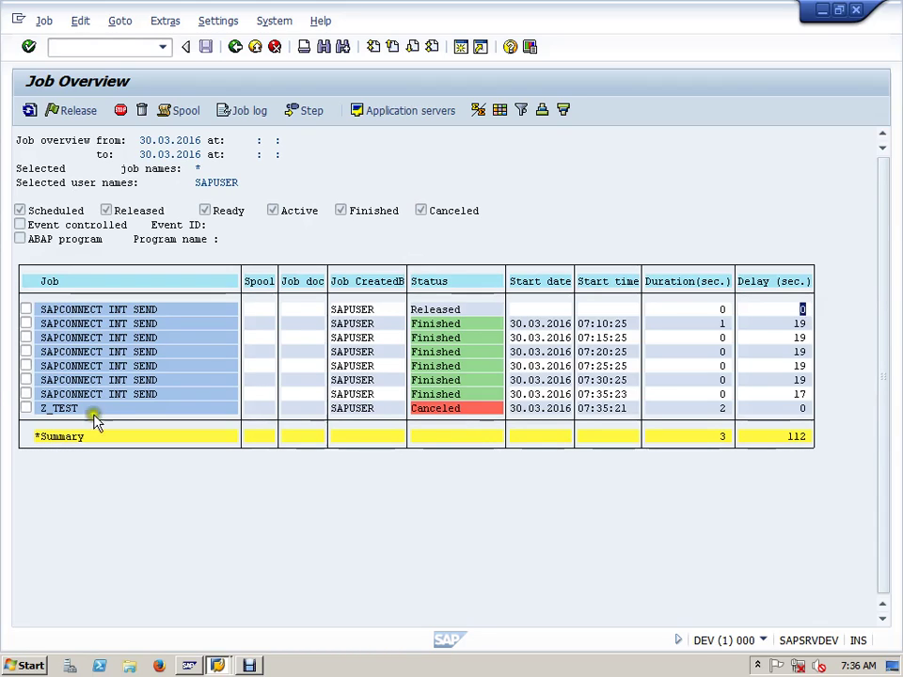
Step: Refresh the job overview and compare the status, delay and duration of Z_TEST with the SAPCONNECT INT SEND jobs
click(29, 110)
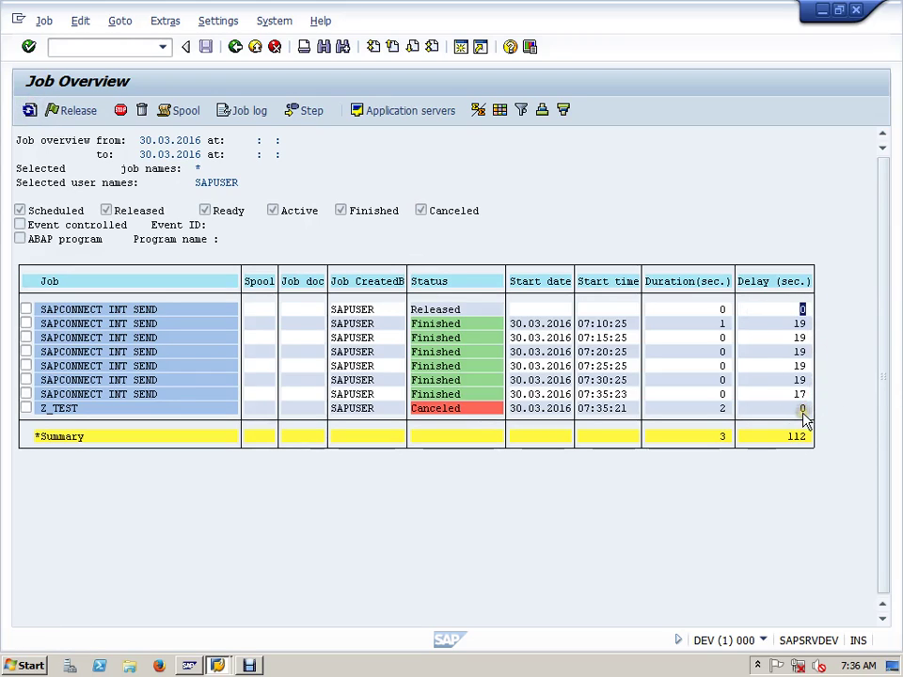
click(425, 409)
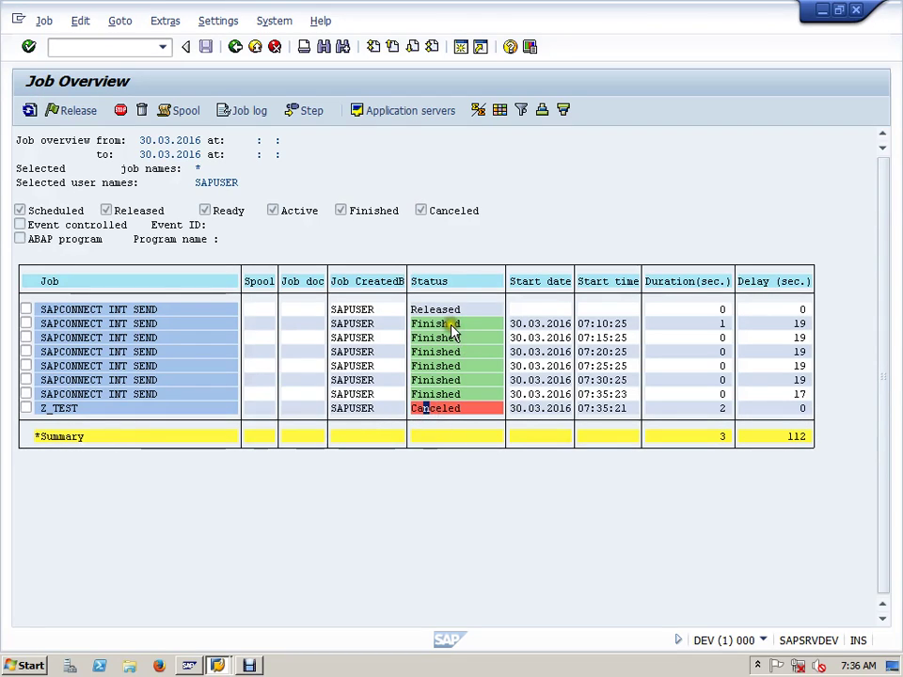
click(431, 394)
mouse_move(807, 404)
mouse_down()
mouse_move(803, 314)
mouse_move(803, 323)
mouse_up()
click(803, 323)
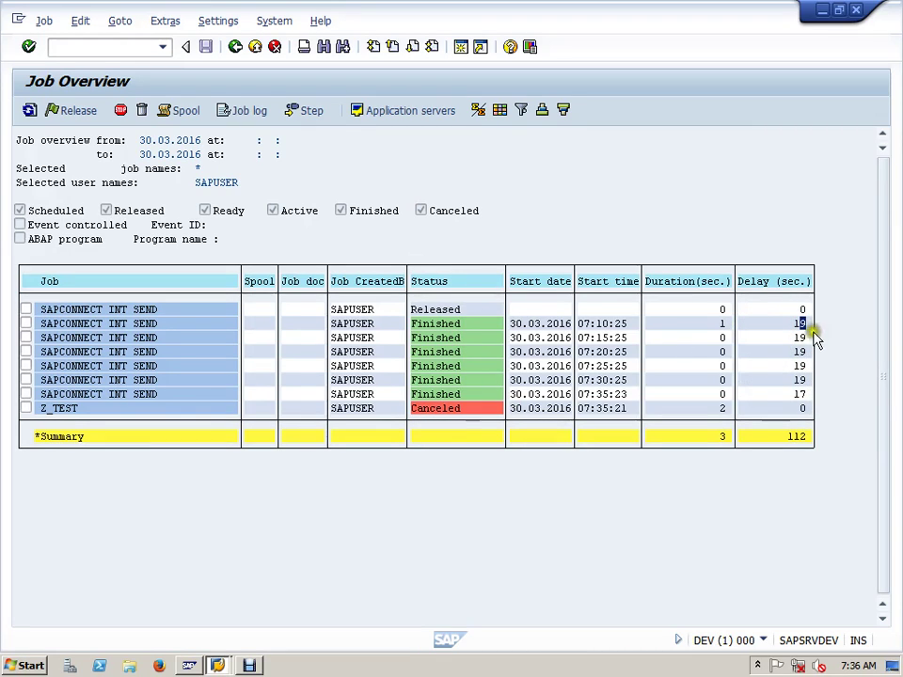
click(722, 394)
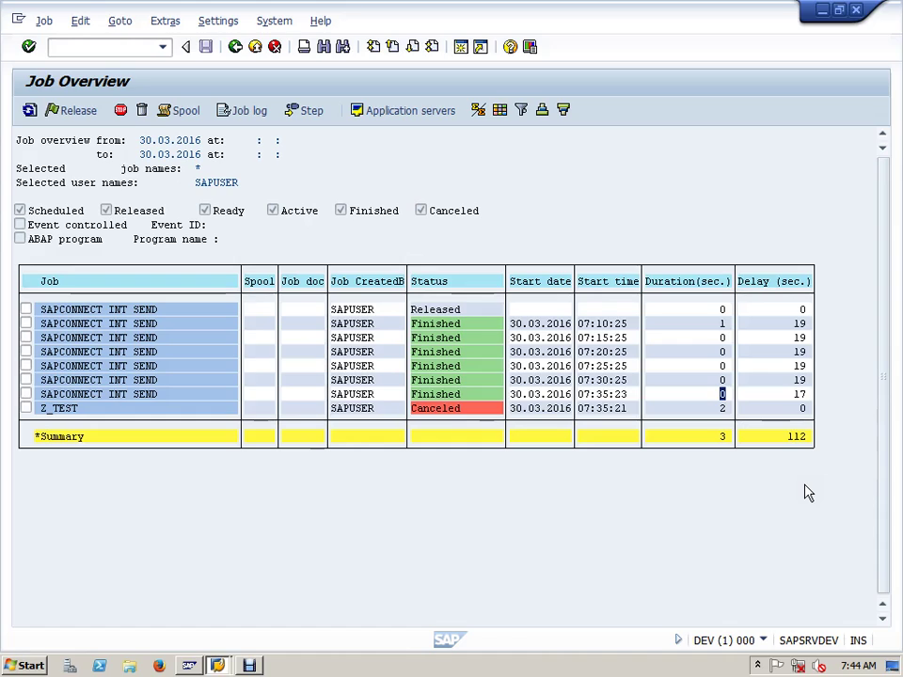
Step: Go to user maintenance with transaction SU01 and open user SAPUSER for changing
click(82, 45)
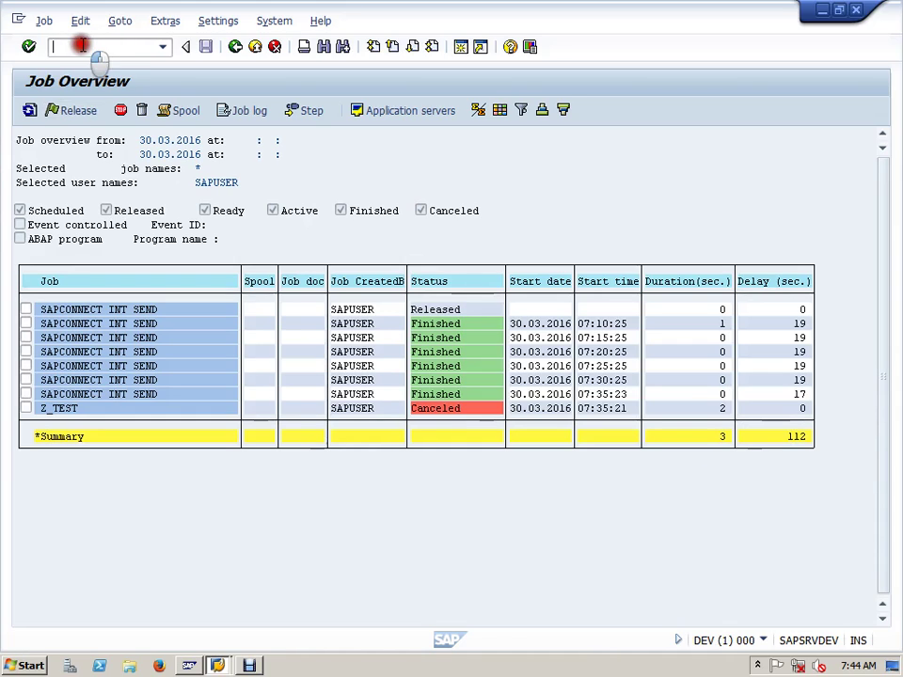
text(/nsu0)
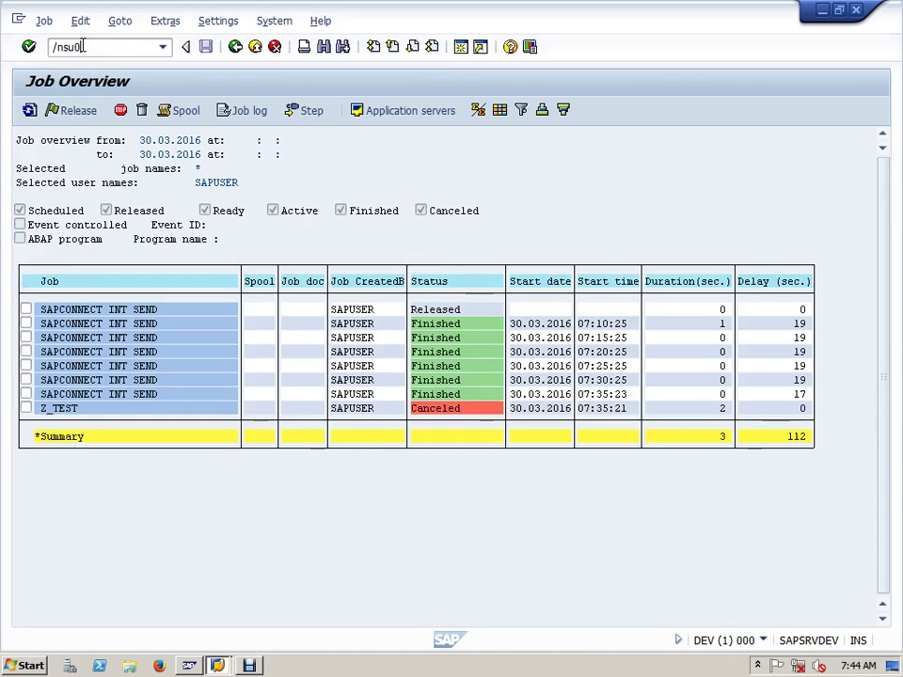
text(1)
key(Return)
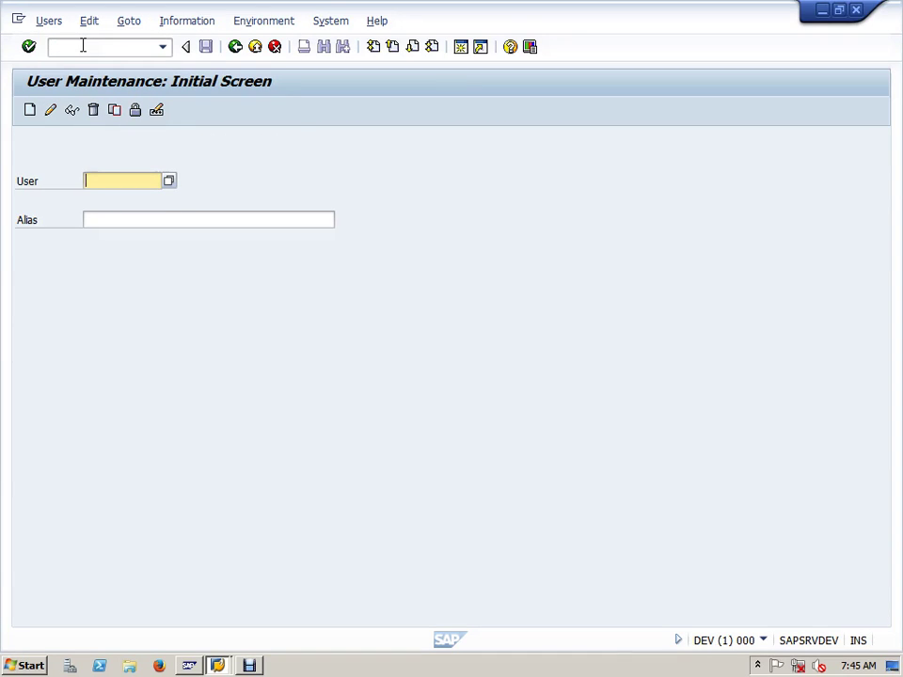
text(sapuser)
click(50, 111)
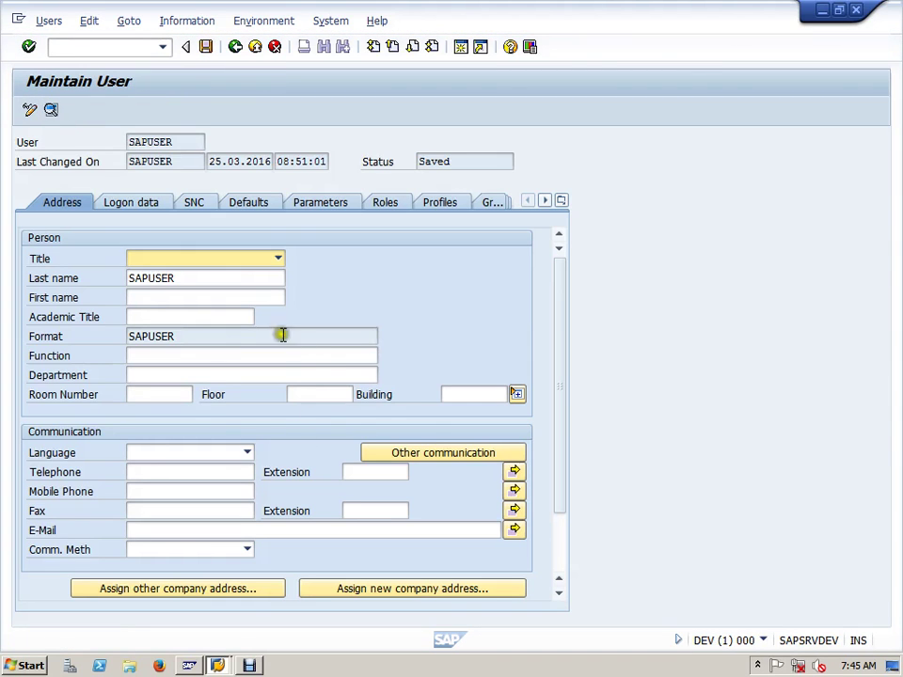
Step: Start transaction SU01 in a second session and try to open SAPUSER for changing there too
click(117, 53)
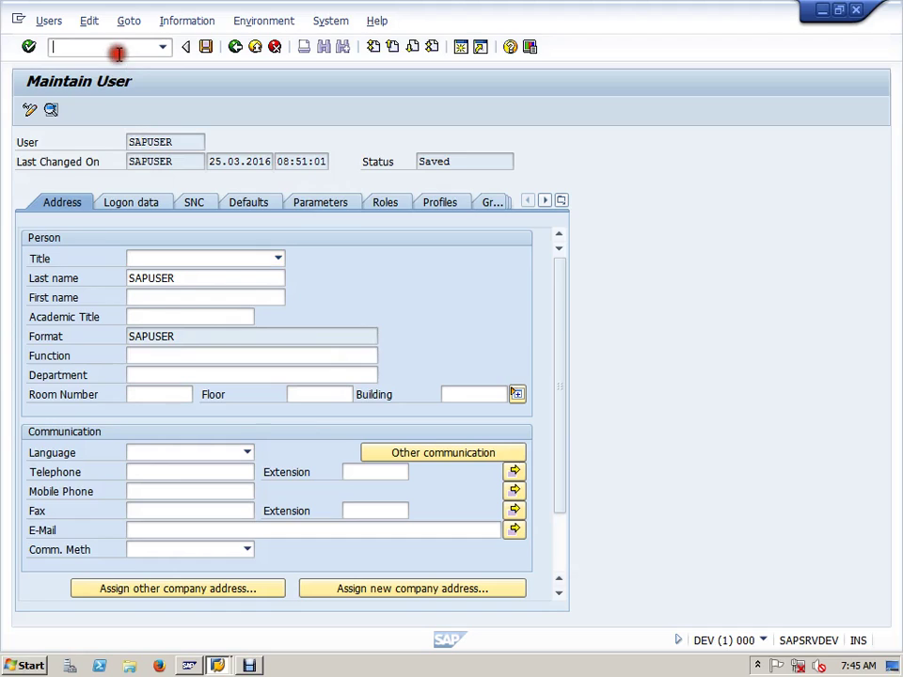
text(/nsu01)
key(Return)
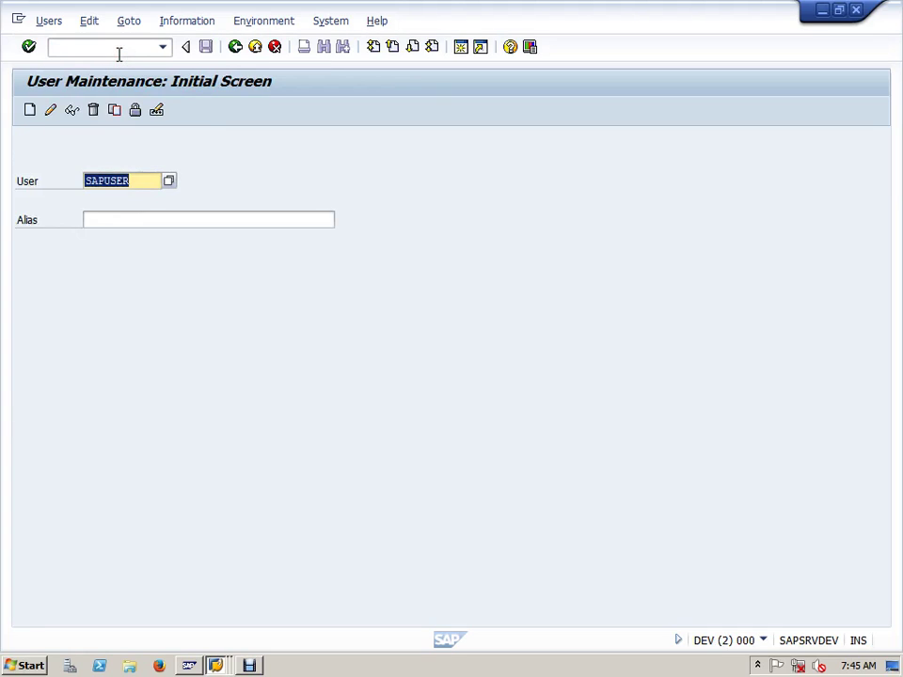
click(49, 112)
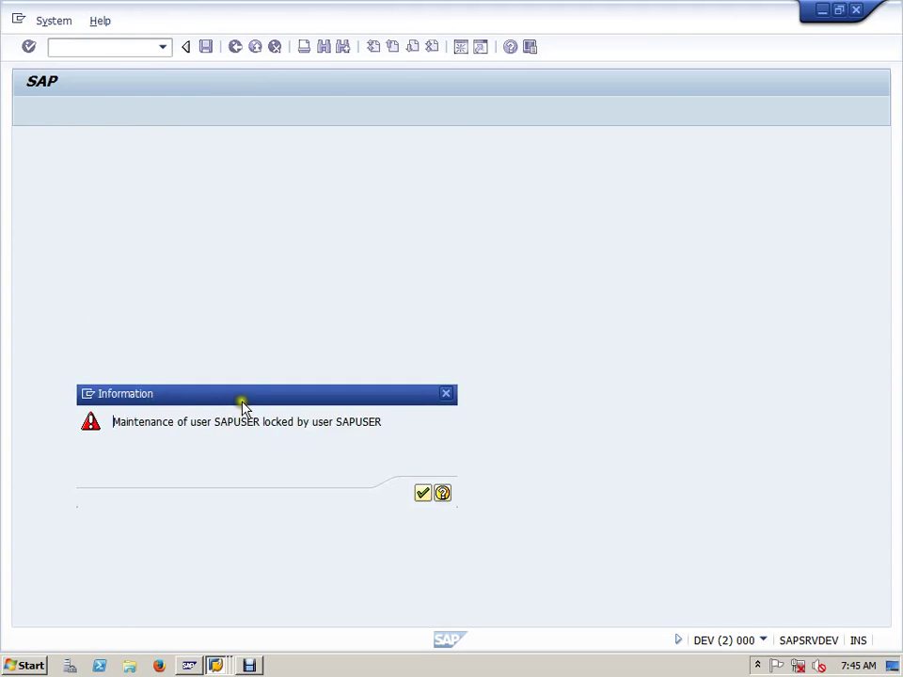
Step: Read in the information message which user locks the maintenance of SAPUSER, and dismiss it
drag(239, 399, 329, 216)
drag(263, 243, 469, 240)
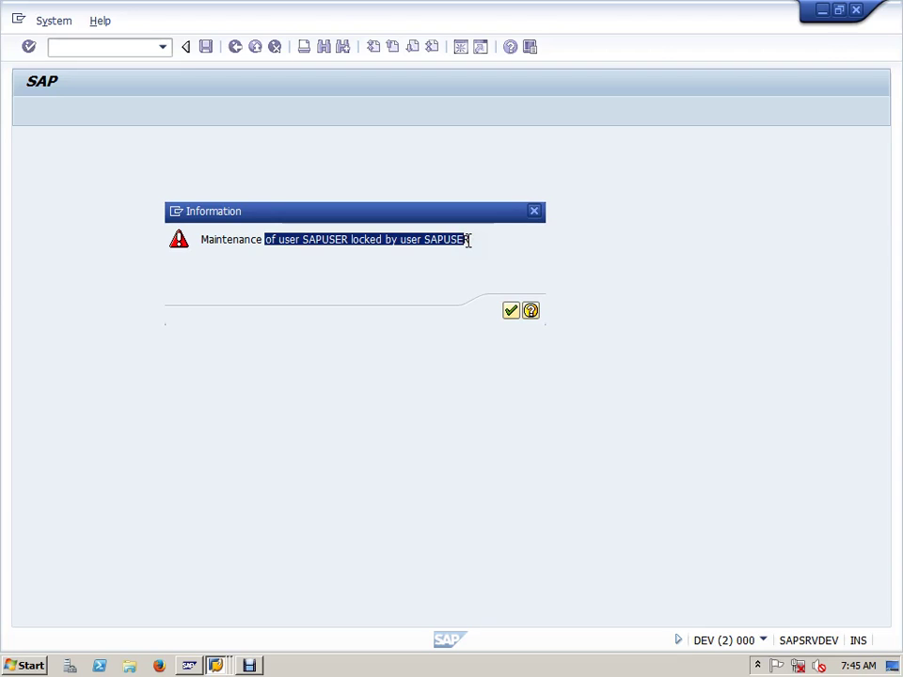
click(181, 215)
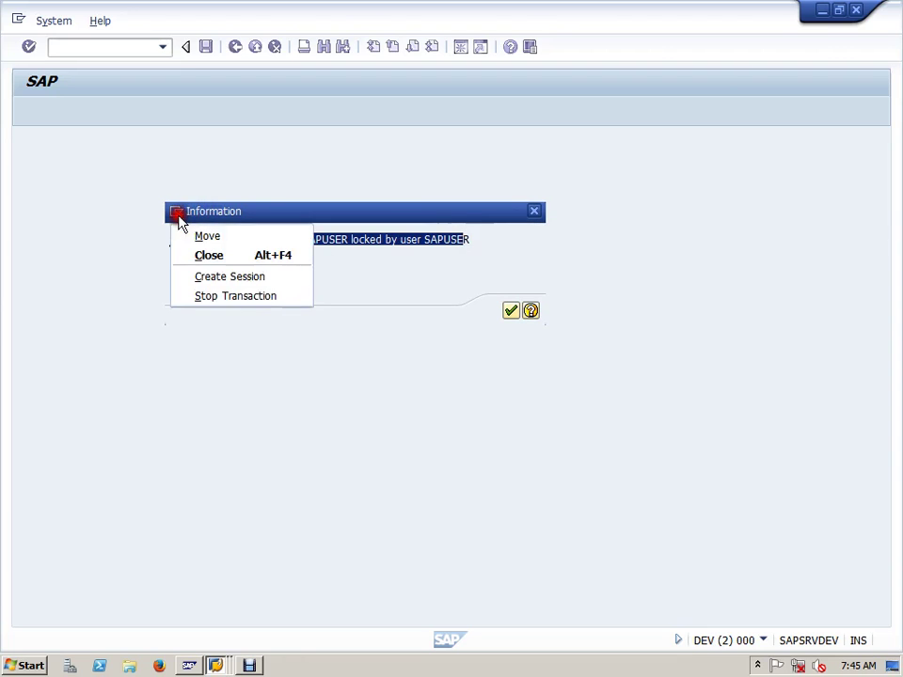
click(512, 315)
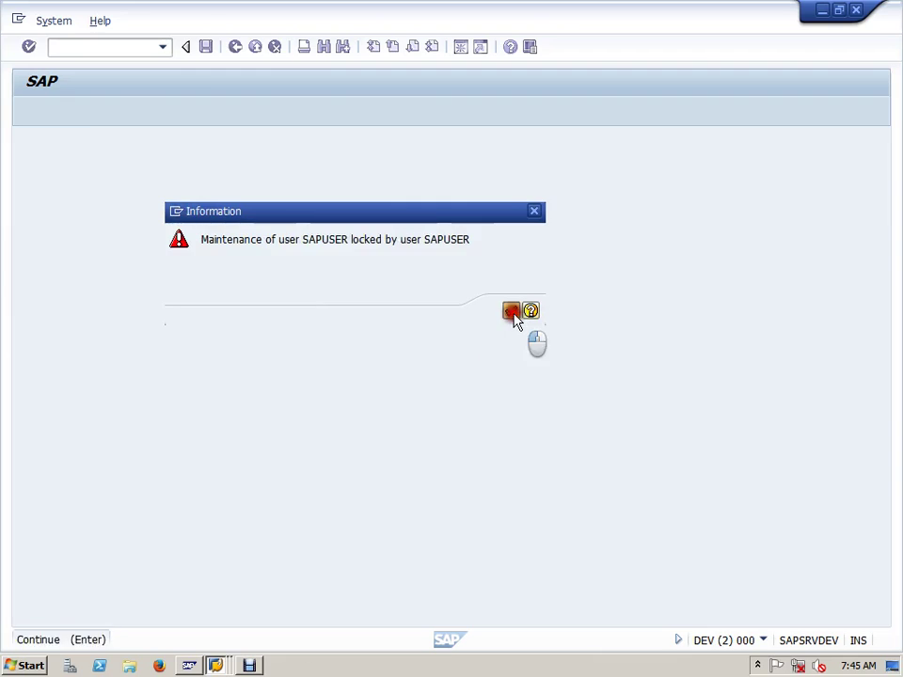
Step: Go to transaction SM12 and list the lock entries of client 000 for all users, dismissing the security notice
click(83, 51)
text(/nsuim)
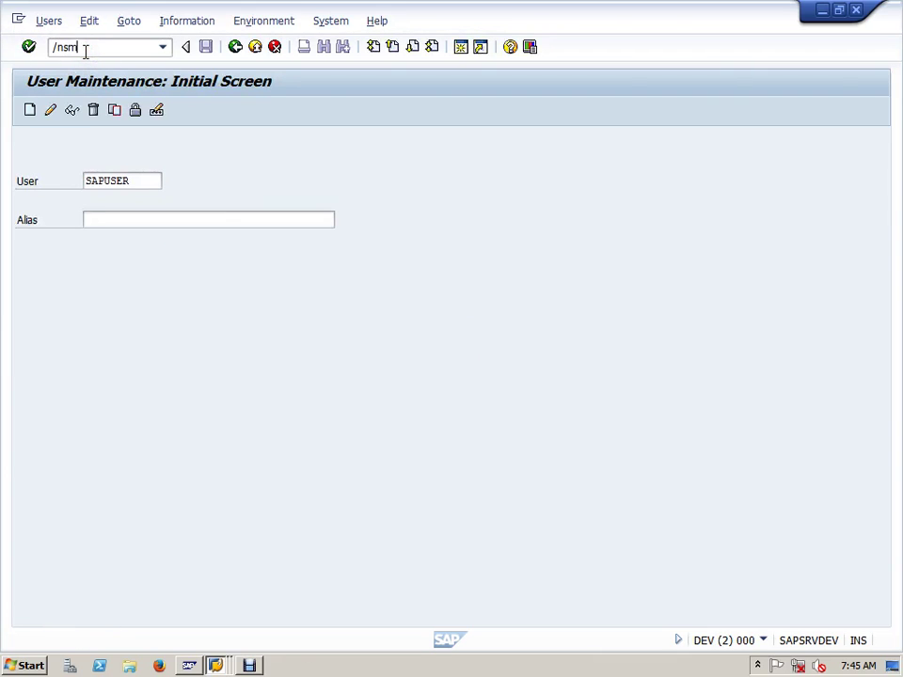
key(Return)
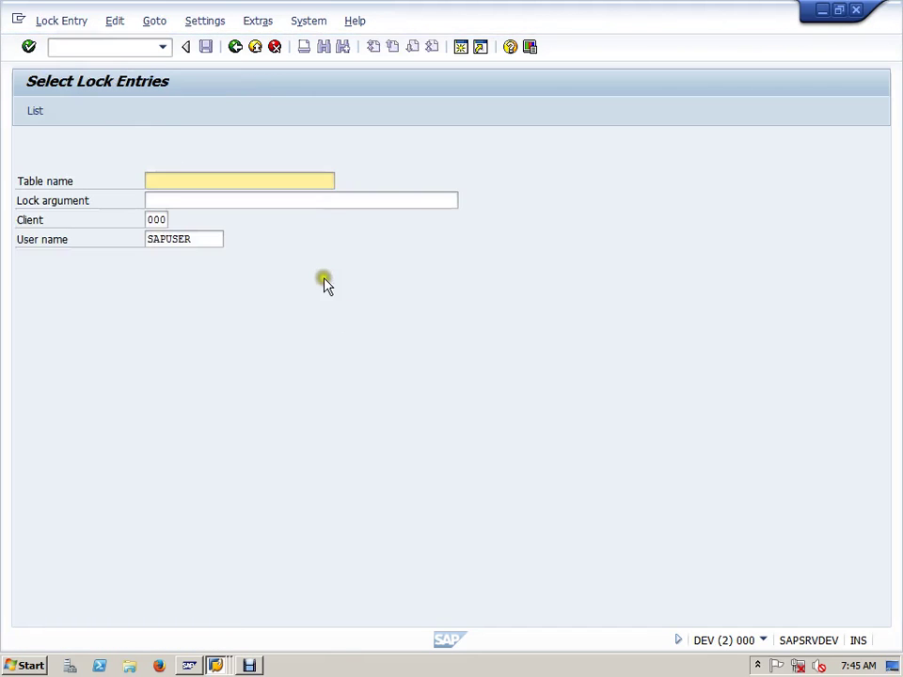
click(198, 242)
drag(201, 244, 104, 242)
key(Delete)
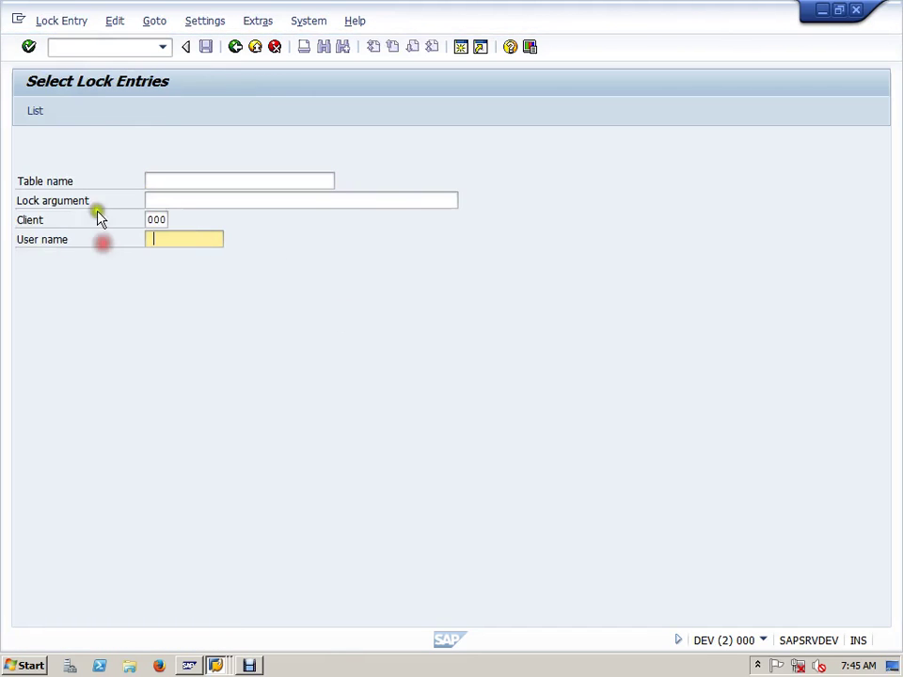
click(34, 110)
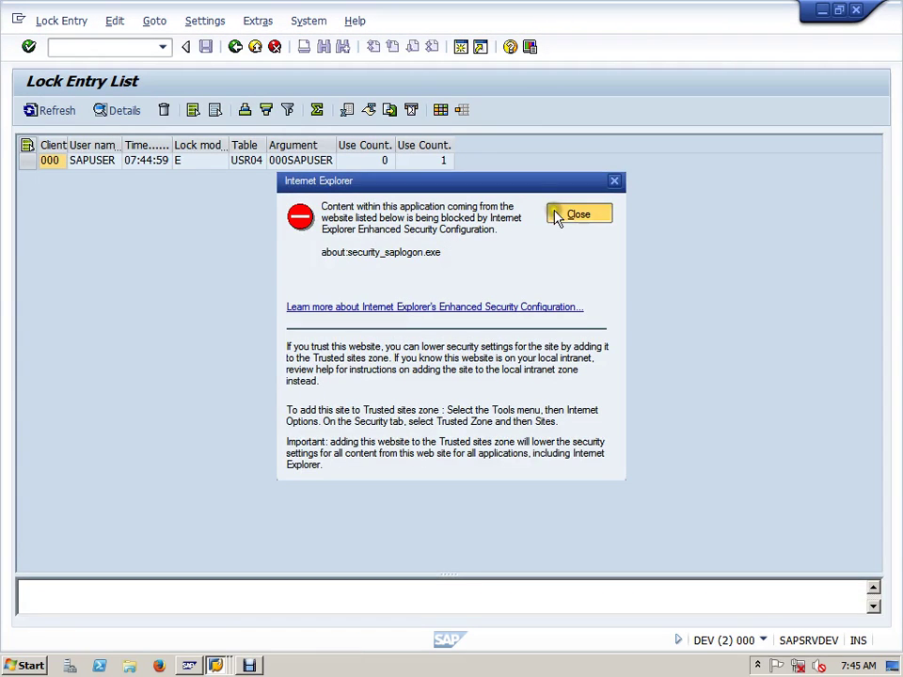
click(557, 216)
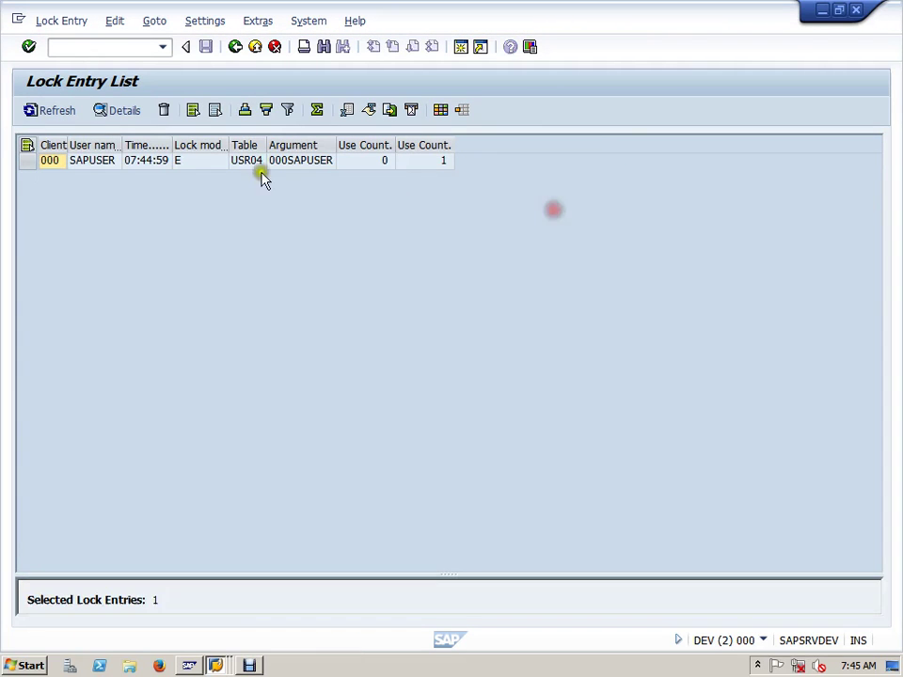
Step: Widen the Time and Lock mode columns and examine the details of SAPUSER's lock entry on table USR04
drag(172, 144, 217, 145)
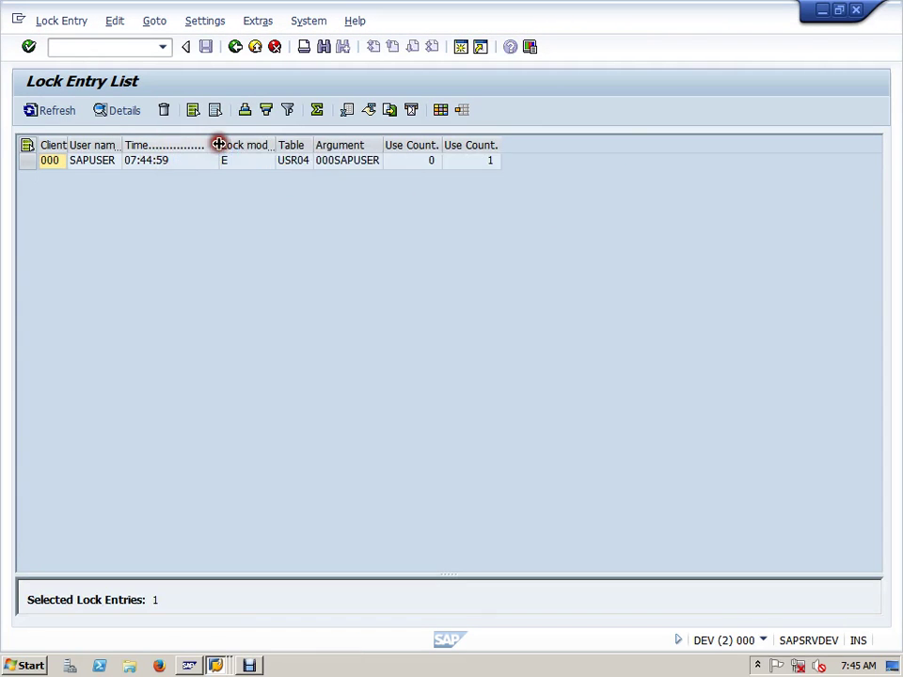
drag(277, 144, 320, 145)
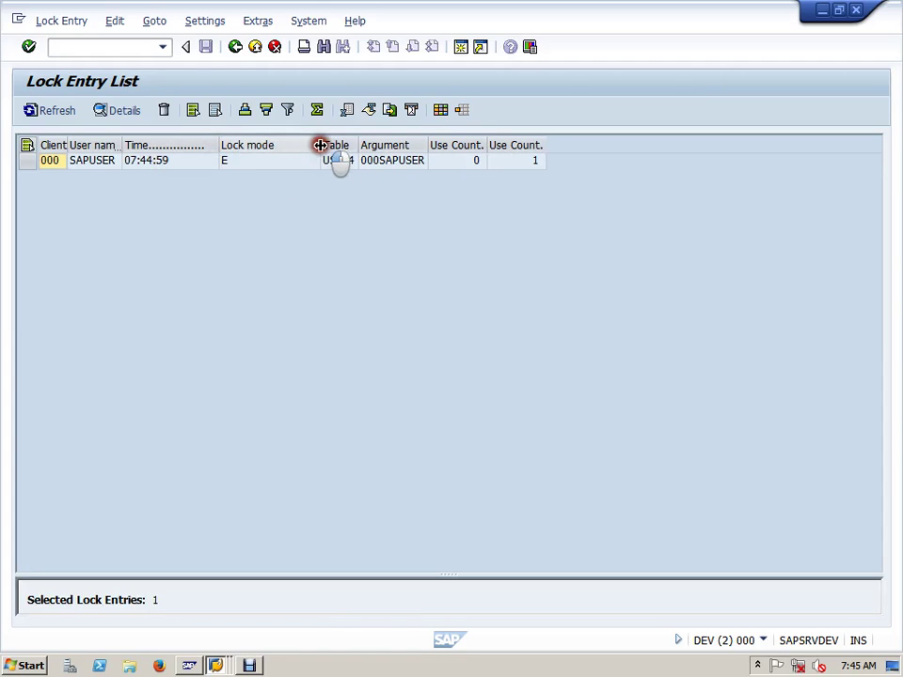
click(29, 160)
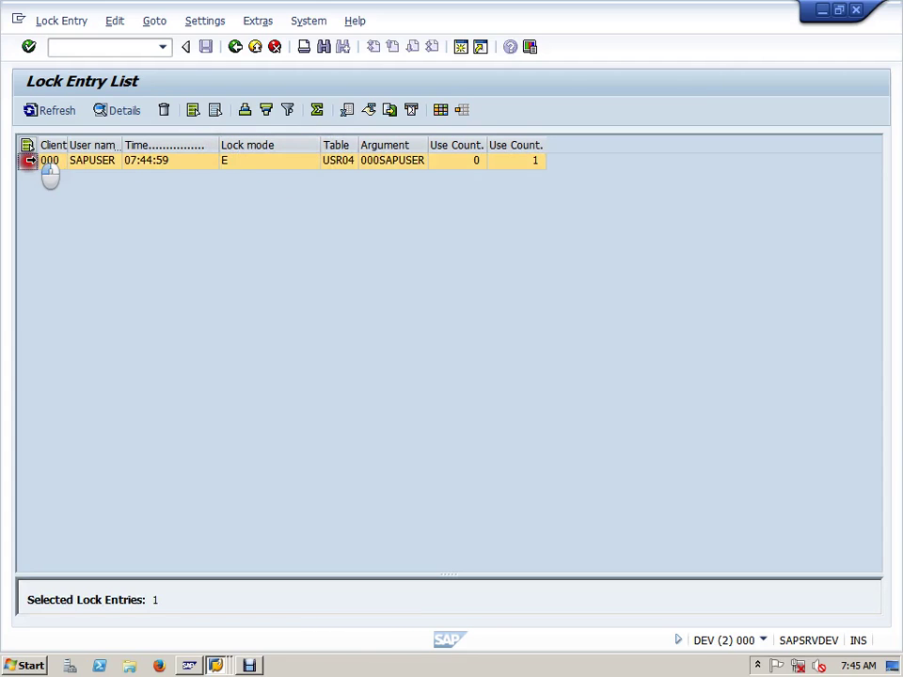
click(124, 111)
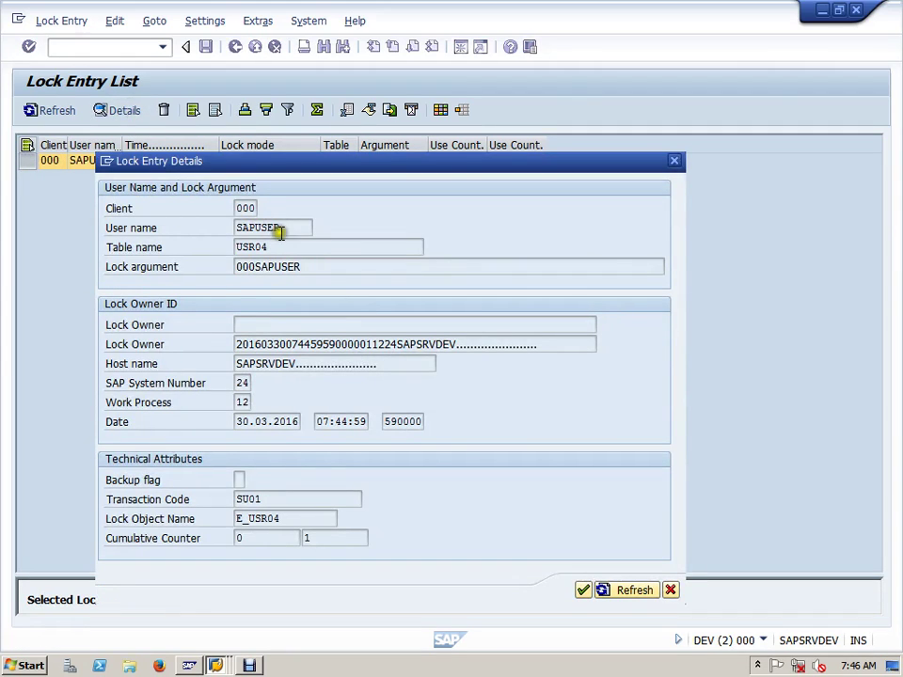
drag(276, 229, 214, 242)
drag(303, 267, 218, 262)
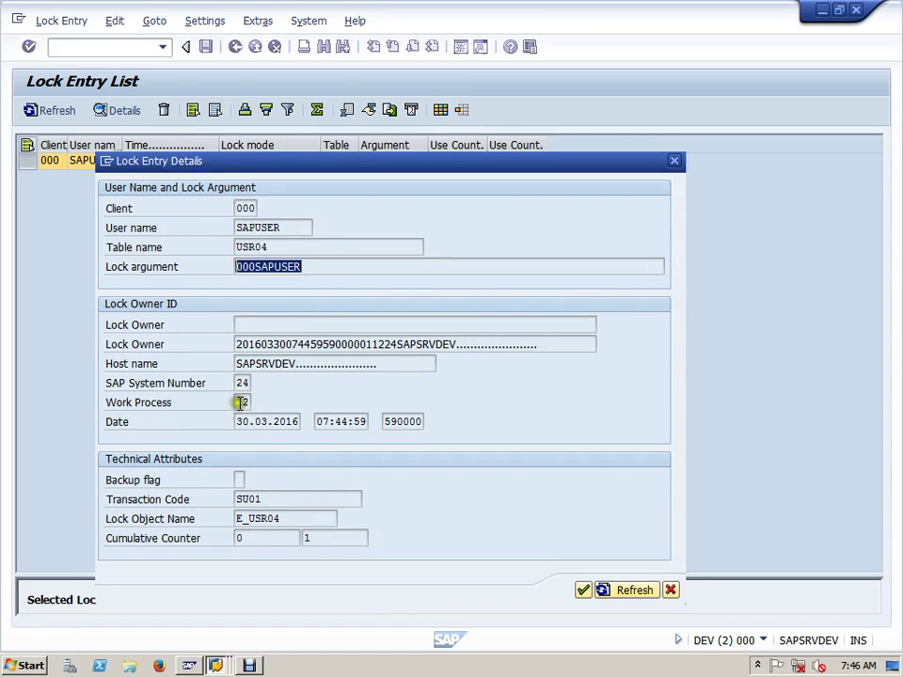
drag(237, 402, 403, 383)
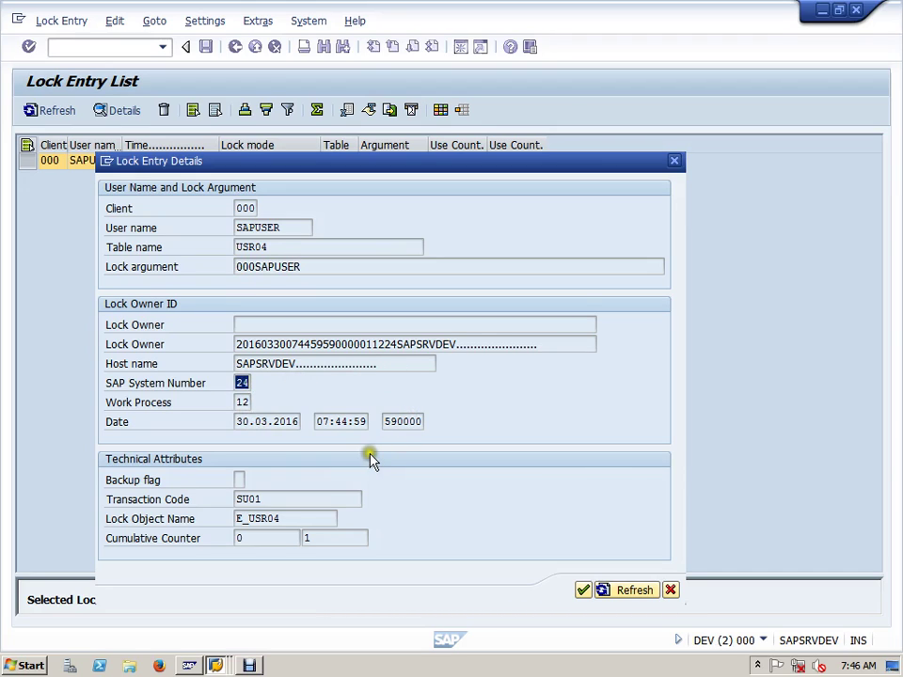
click(678, 160)
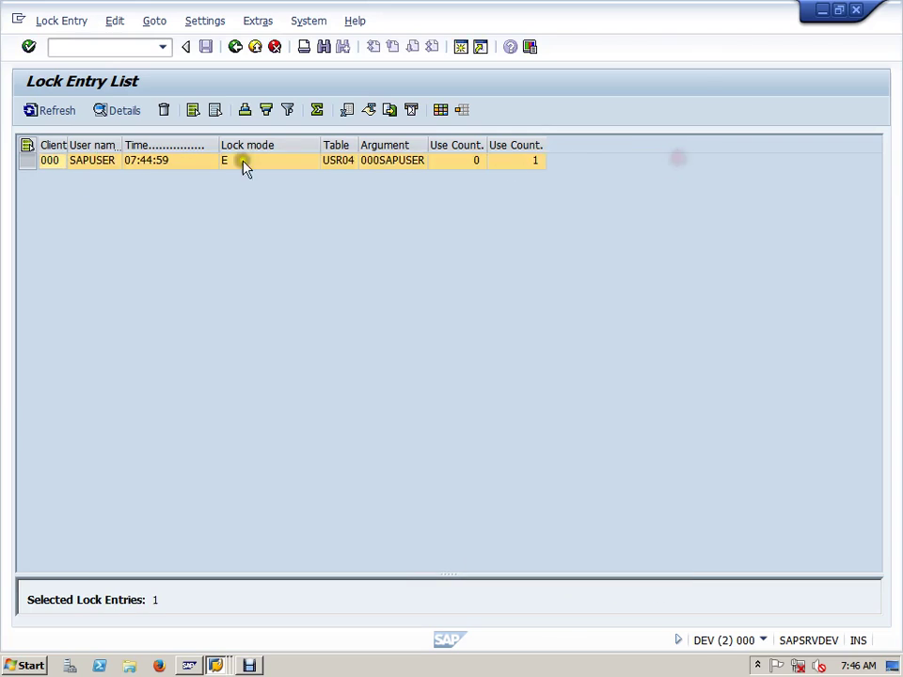
Step: Delete SAPUSER's lock entry on table USR04 and dismiss the notices about the deletion
click(26, 162)
click(165, 111)
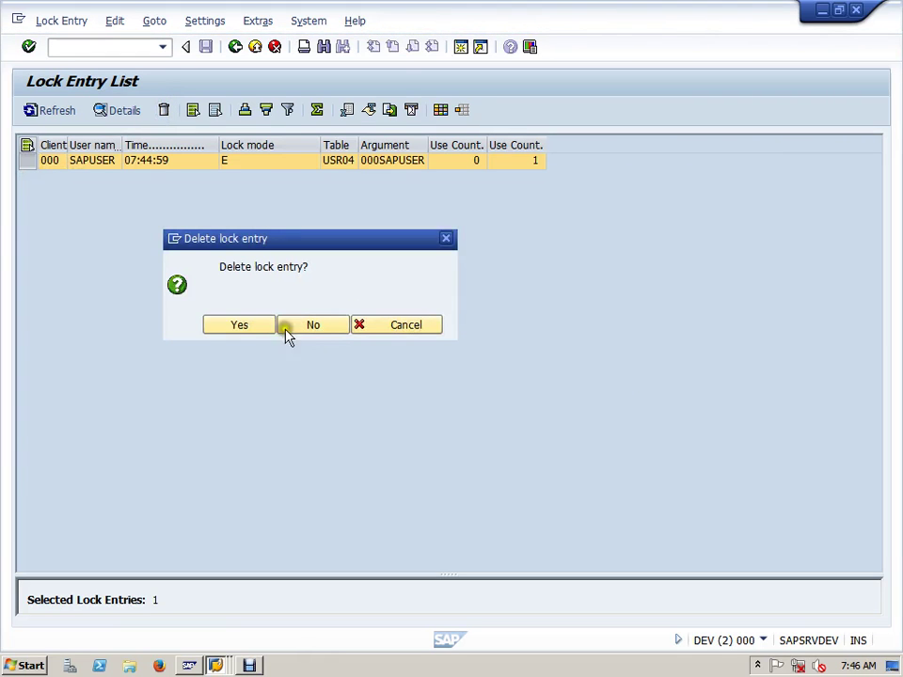
click(237, 326)
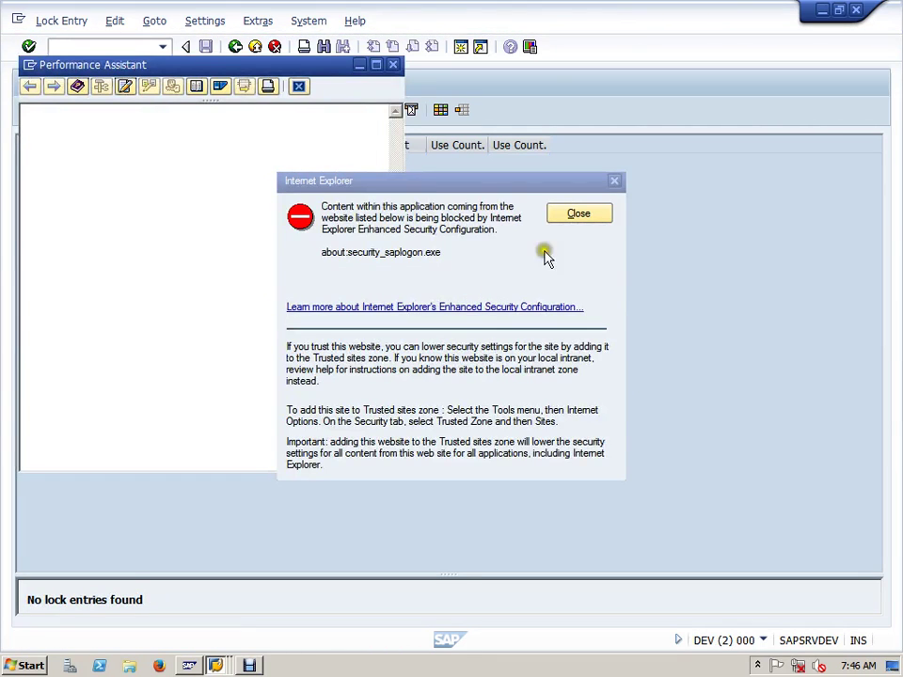
click(572, 217)
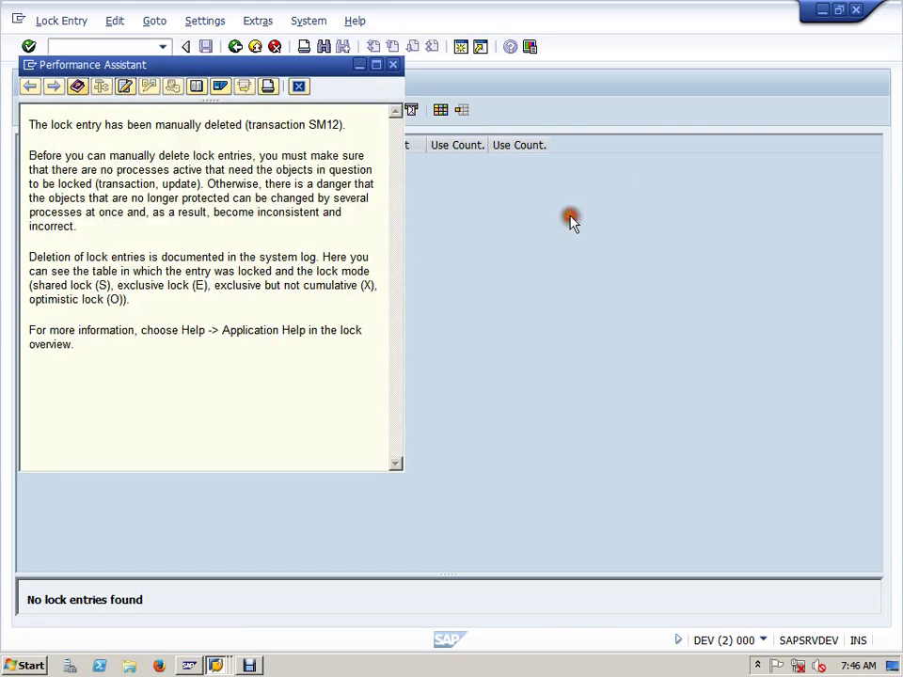
click(393, 65)
Step: From the Maintain User session, start transaction SU01 in a third session and open SAPUSER for changing
click(184, 666)
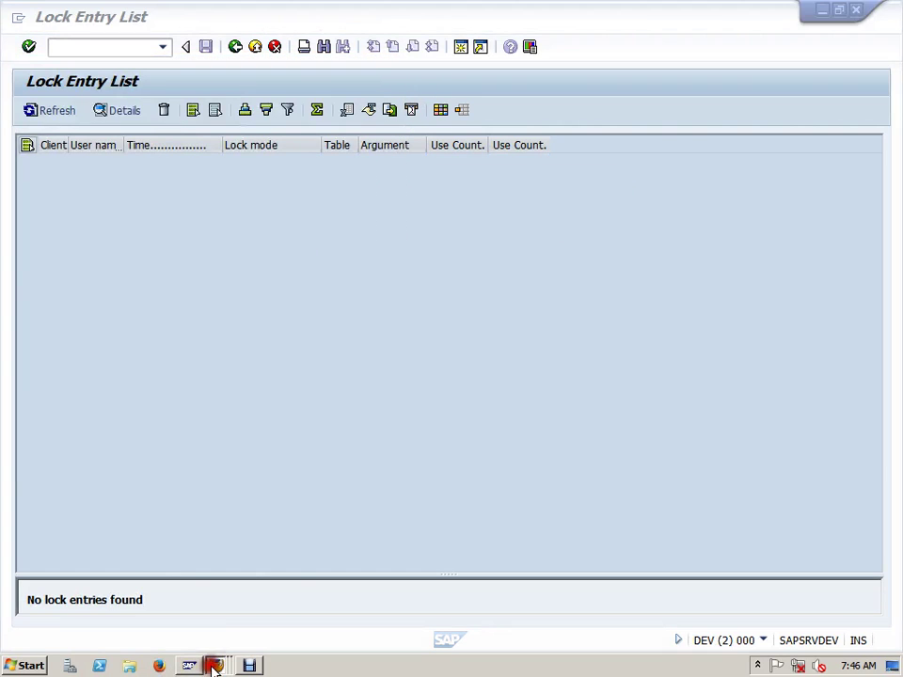
click(222, 613)
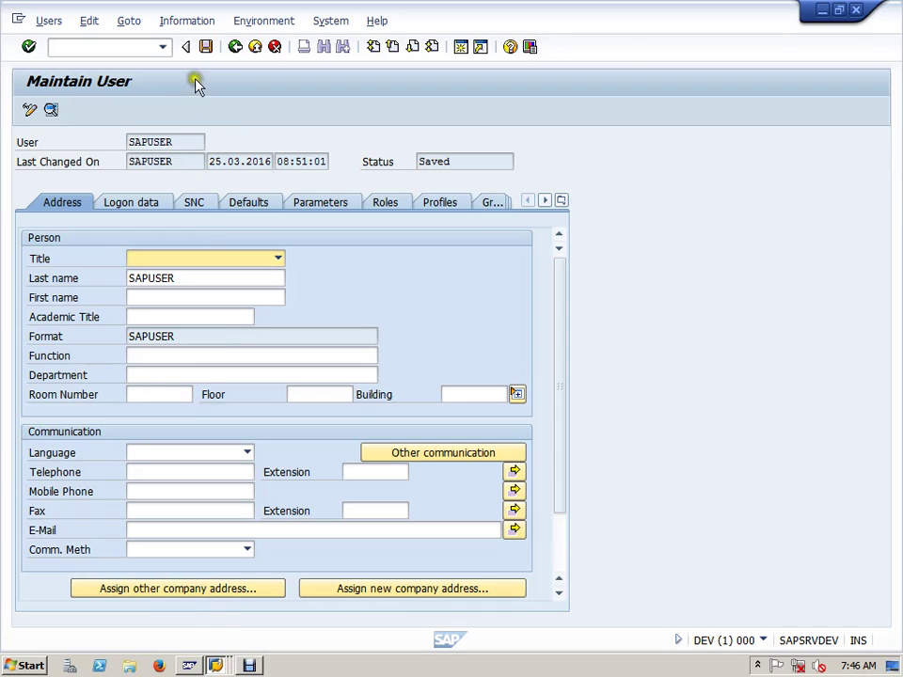
click(130, 46)
text(/osu01)
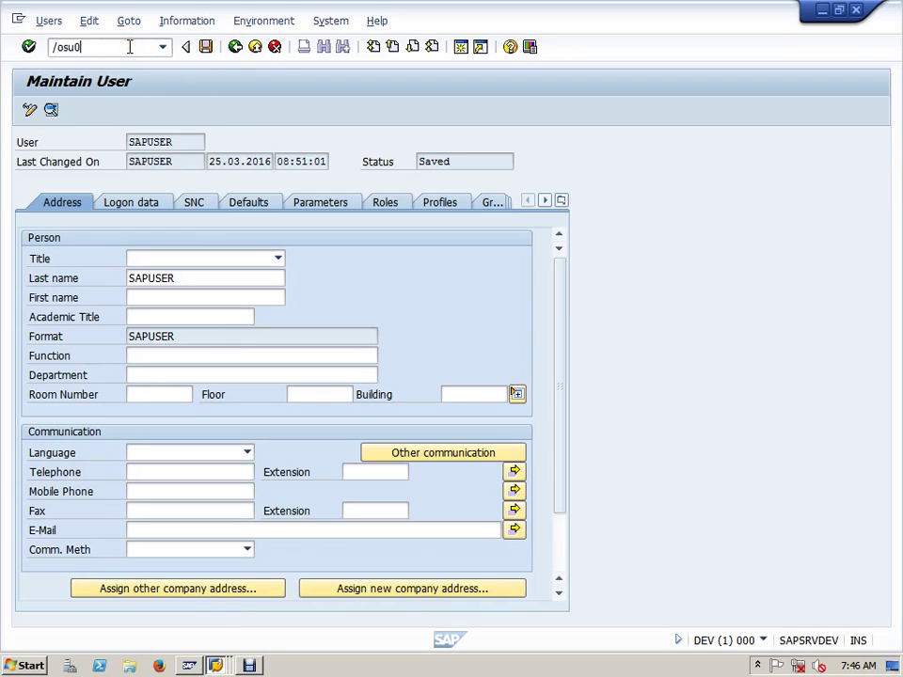
key(Return)
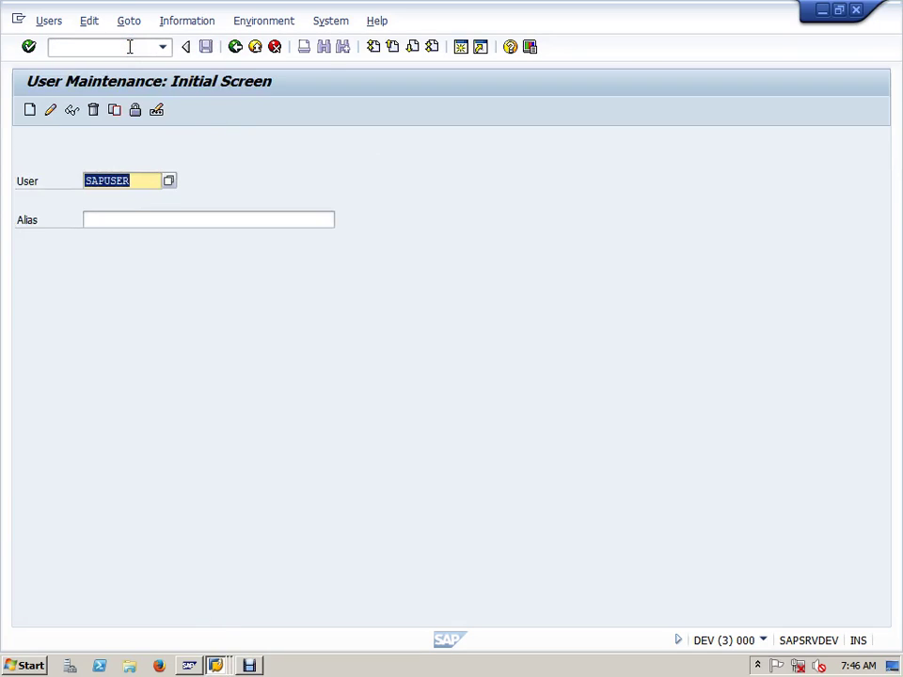
click(50, 109)
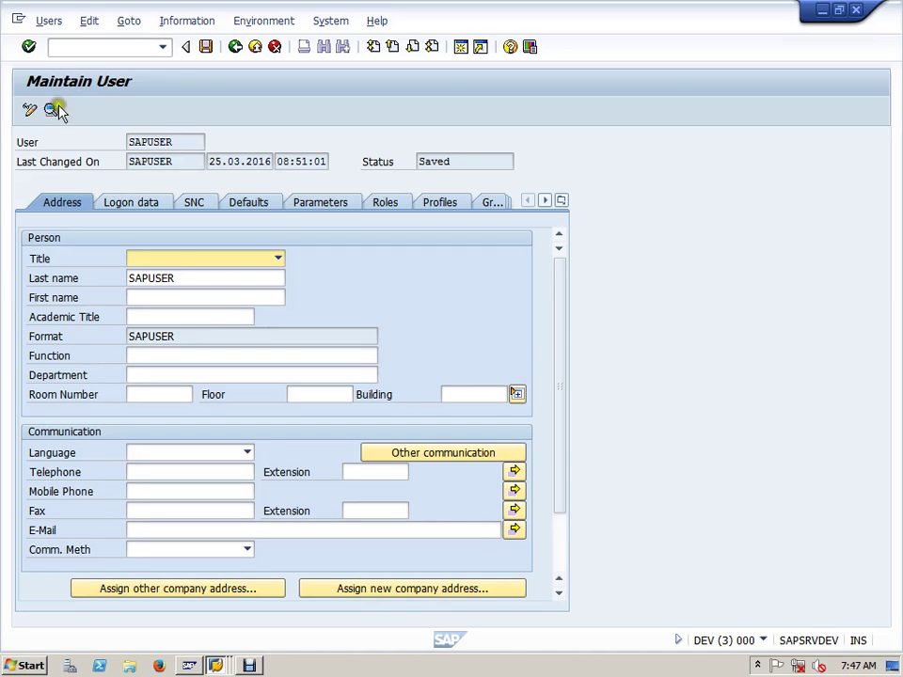
Step: Go to the list of logged-on users with transaction SM04 and dismiss the security notice
click(95, 47)
text(/)
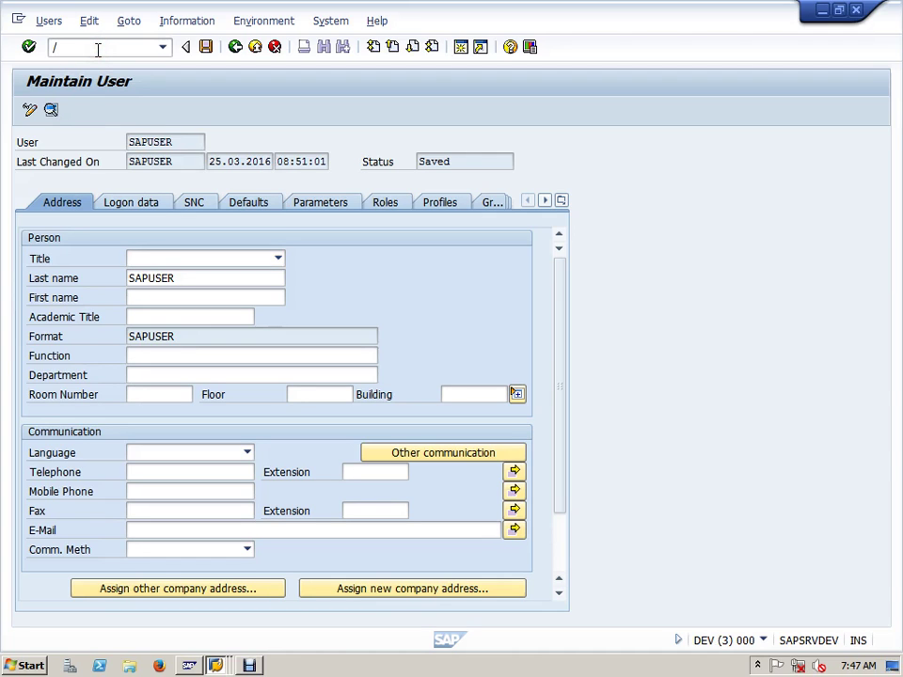
text(nsm04)
key(Return)
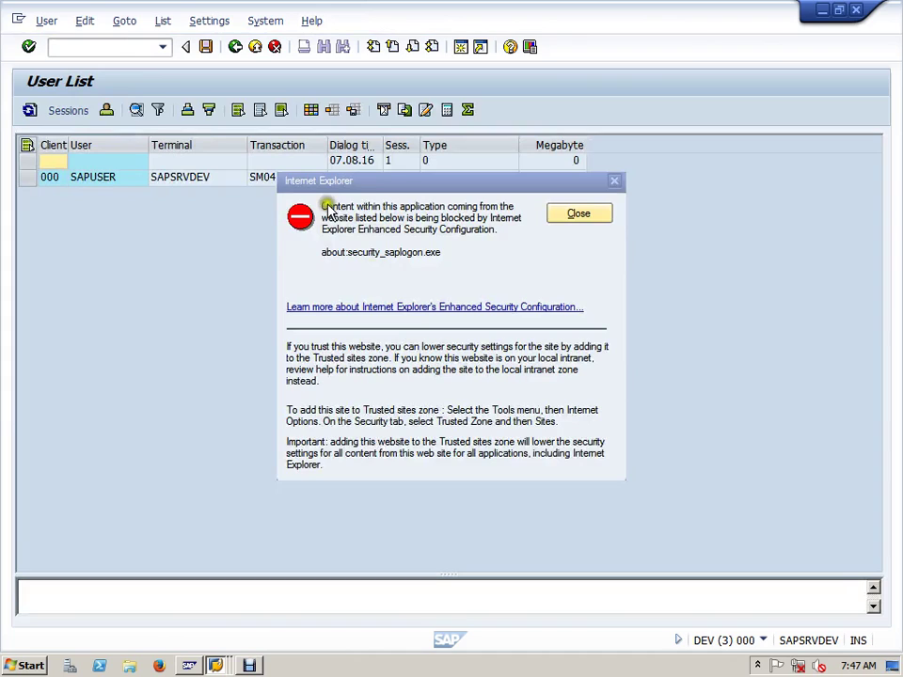
click(579, 215)
Step: End SAPUSER's User Maintenance session from the overview of sessions and refresh the user list
click(21, 180)
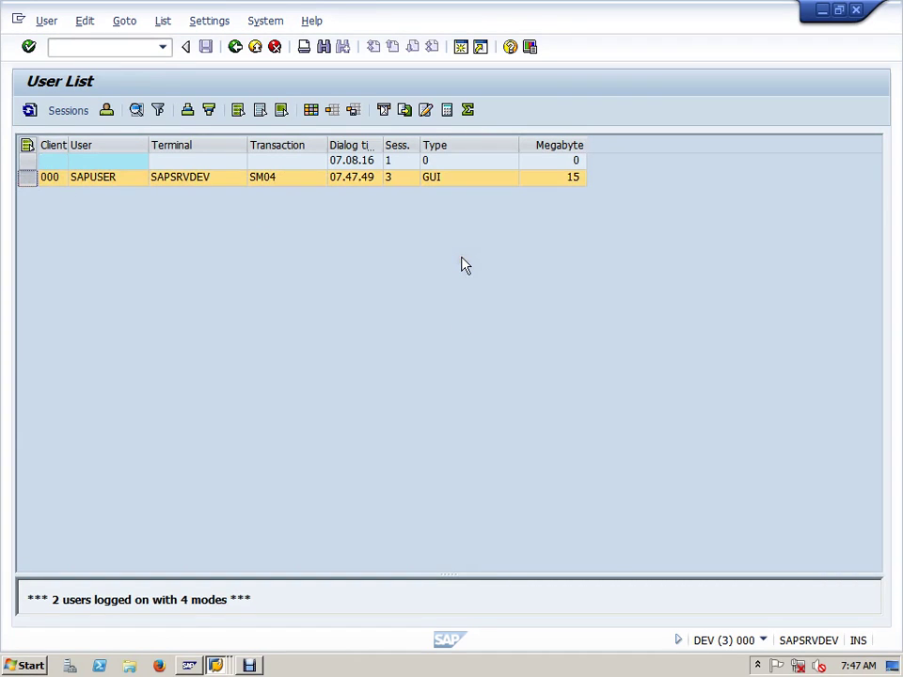
click(66, 115)
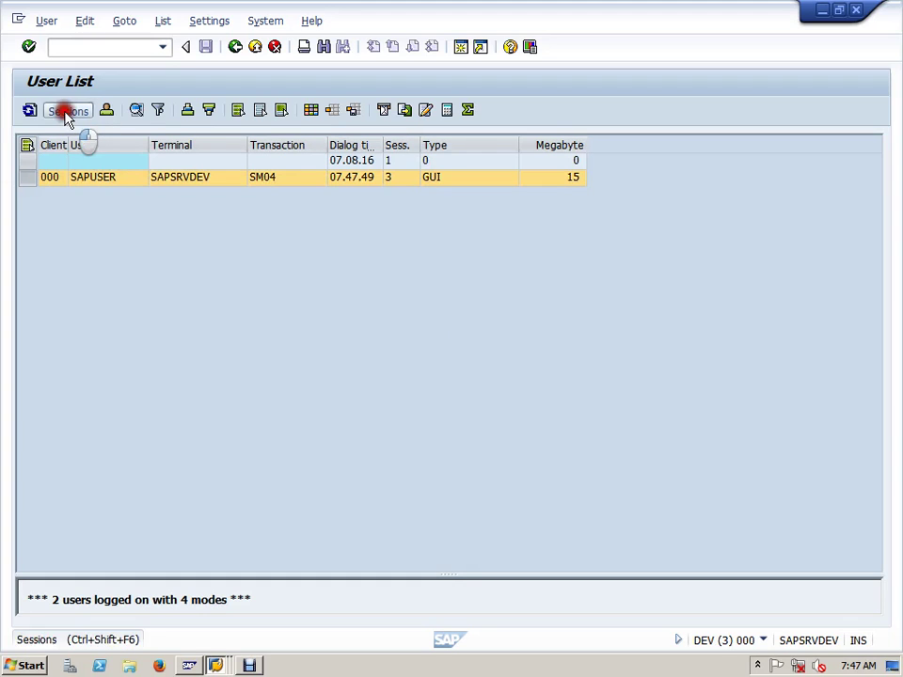
click(118, 285)
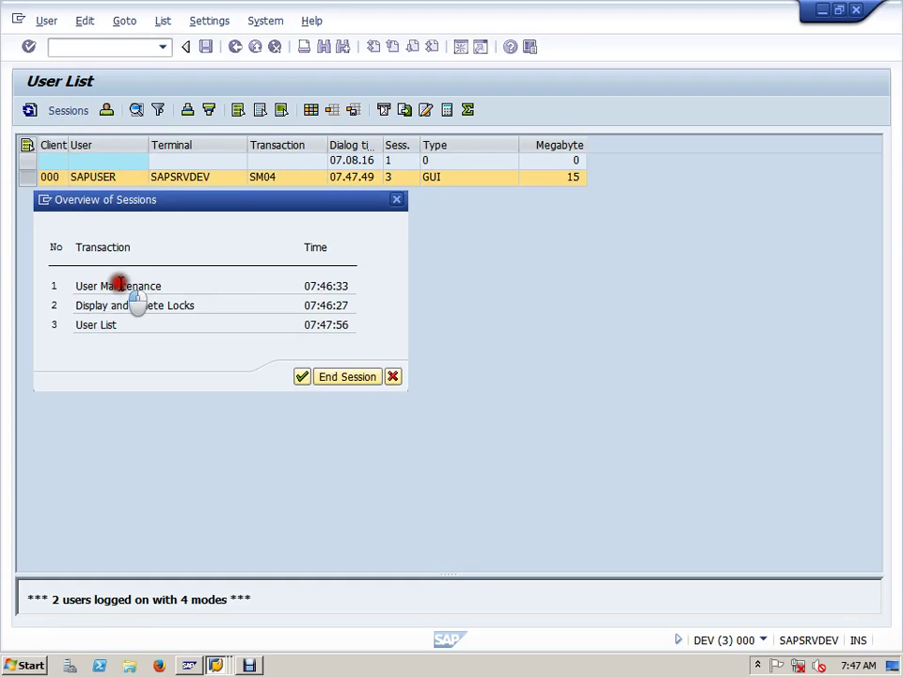
click(367, 376)
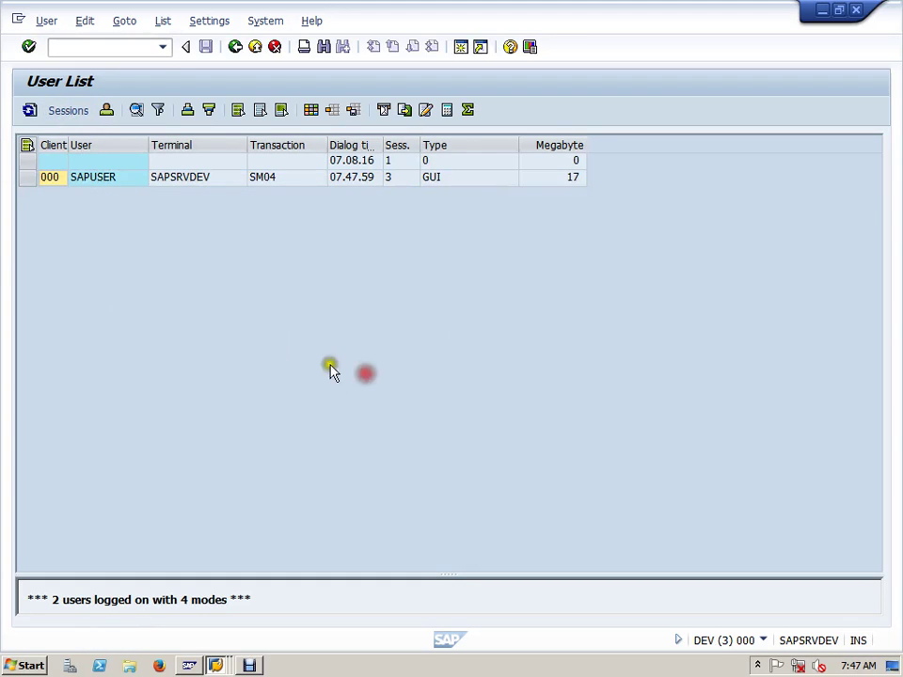
click(29, 110)
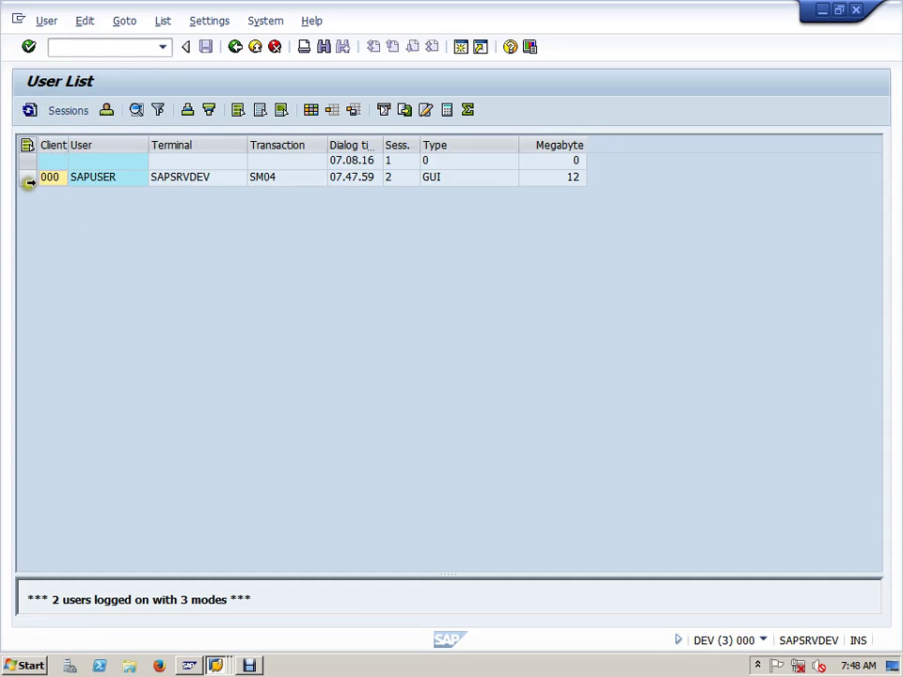
Step: End SAPUSER's User List session from the overview of sessions
click(27, 177)
click(72, 112)
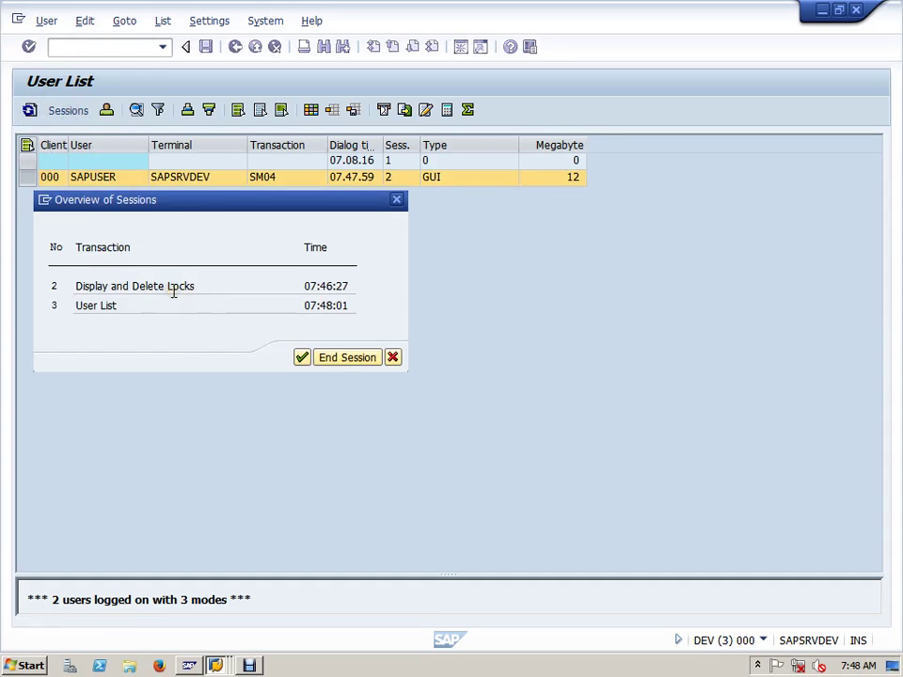
click(108, 306)
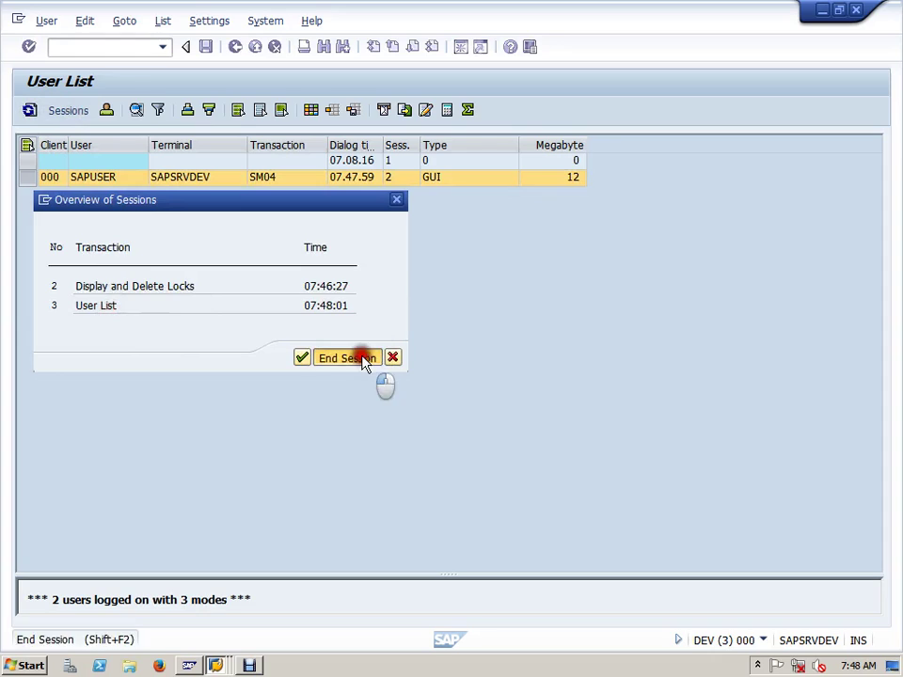
click(362, 357)
Step: Refresh the lock entry list, go to the list of logged-on users with transaction SM04, and dismiss the security notice
click(67, 112)
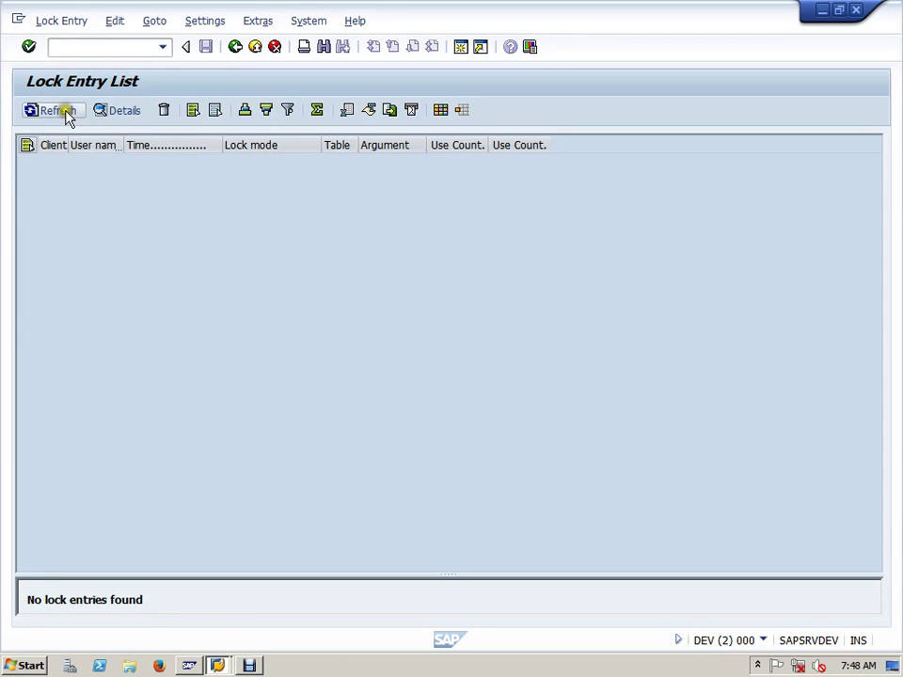
click(222, 664)
click(232, 636)
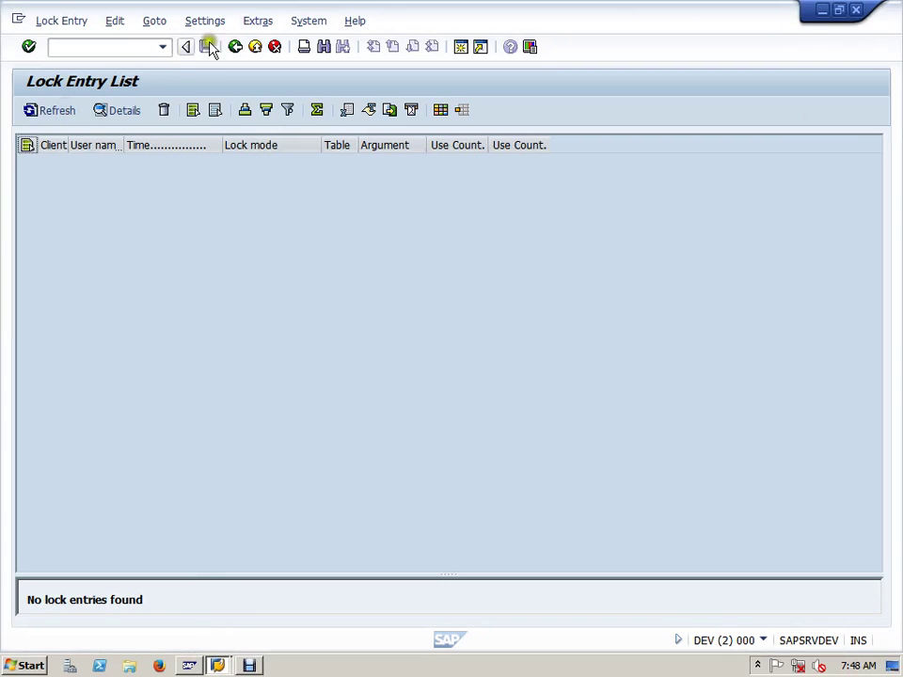
click(123, 49)
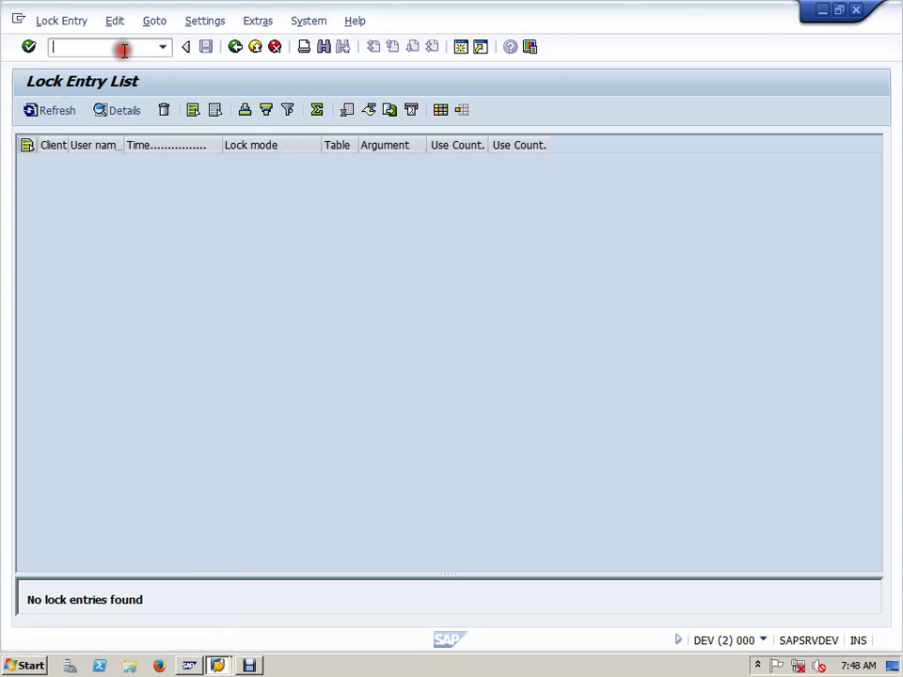
text(/nsm04)
key(Return)
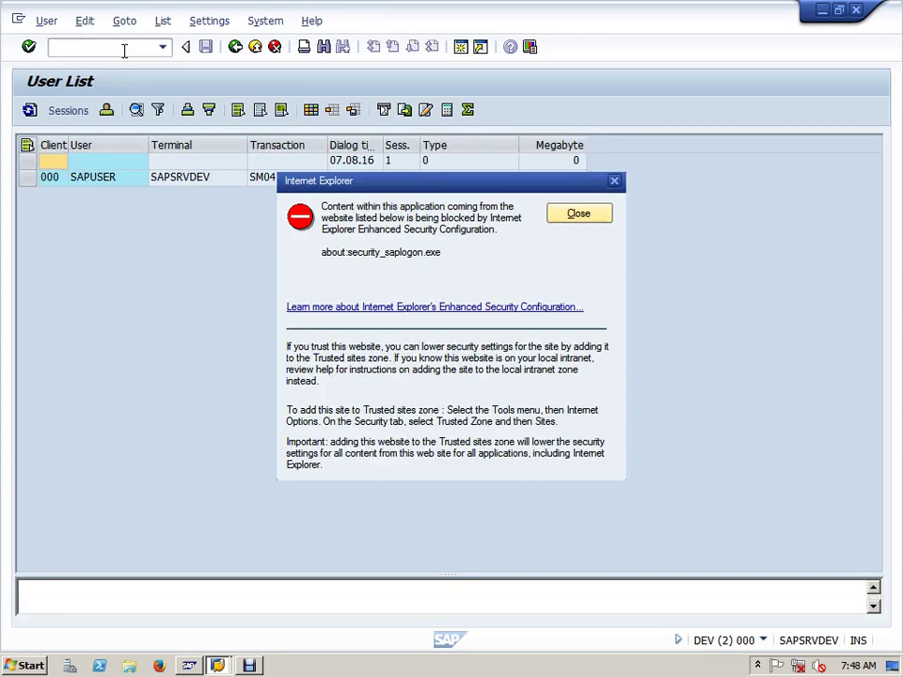
click(571, 219)
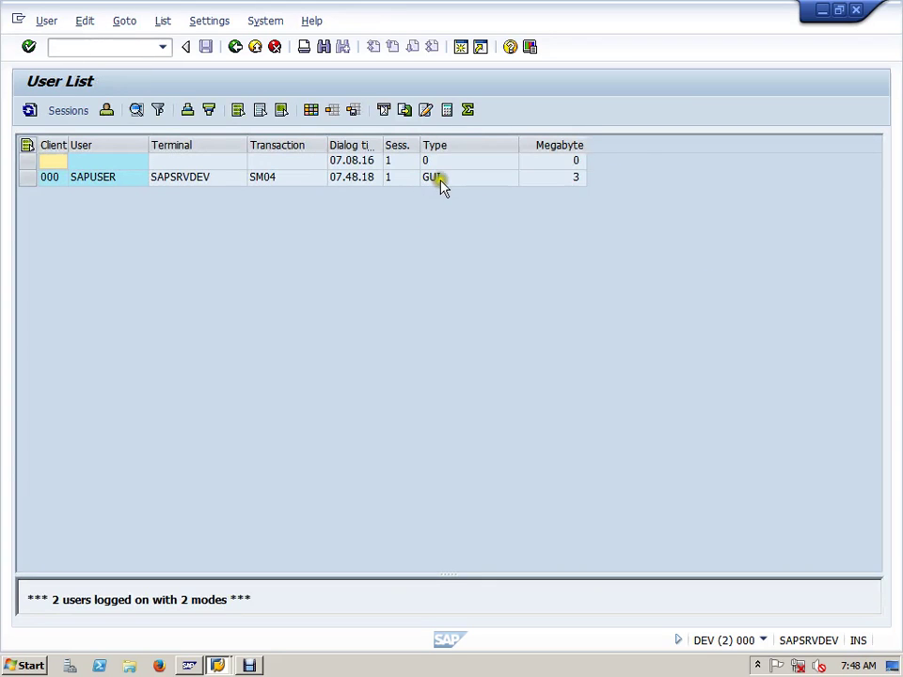
Step: Open the overview of sessions for SAPUSER and end the only remaining session, User List
click(239, 181)
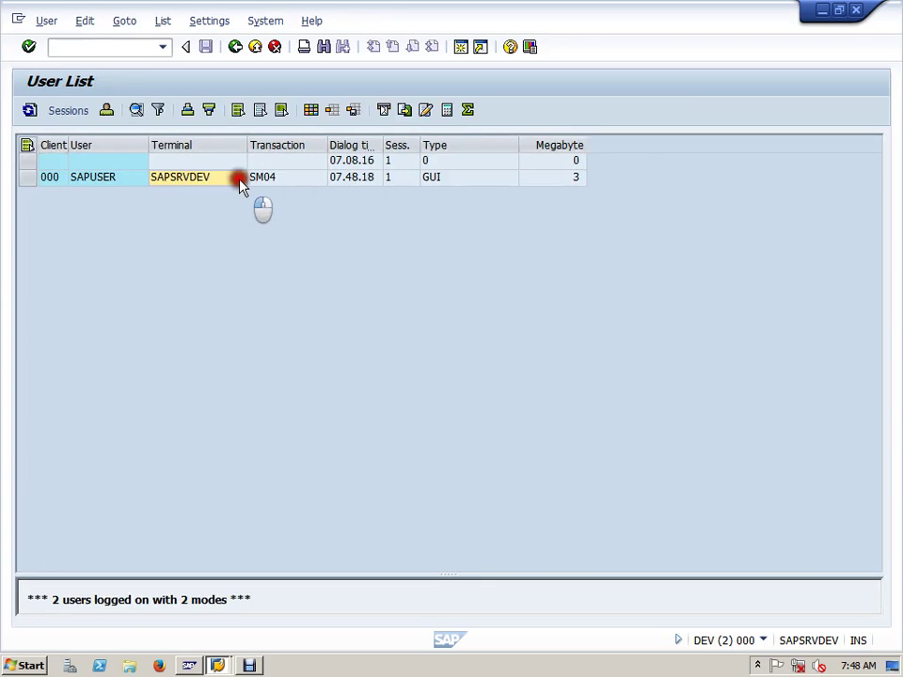
click(28, 177)
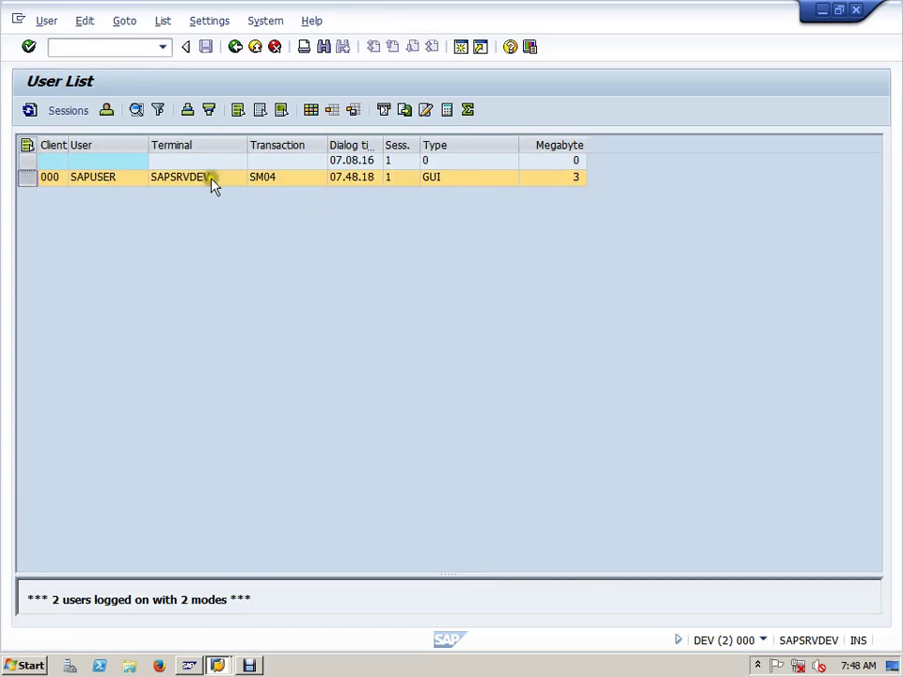
click(70, 110)
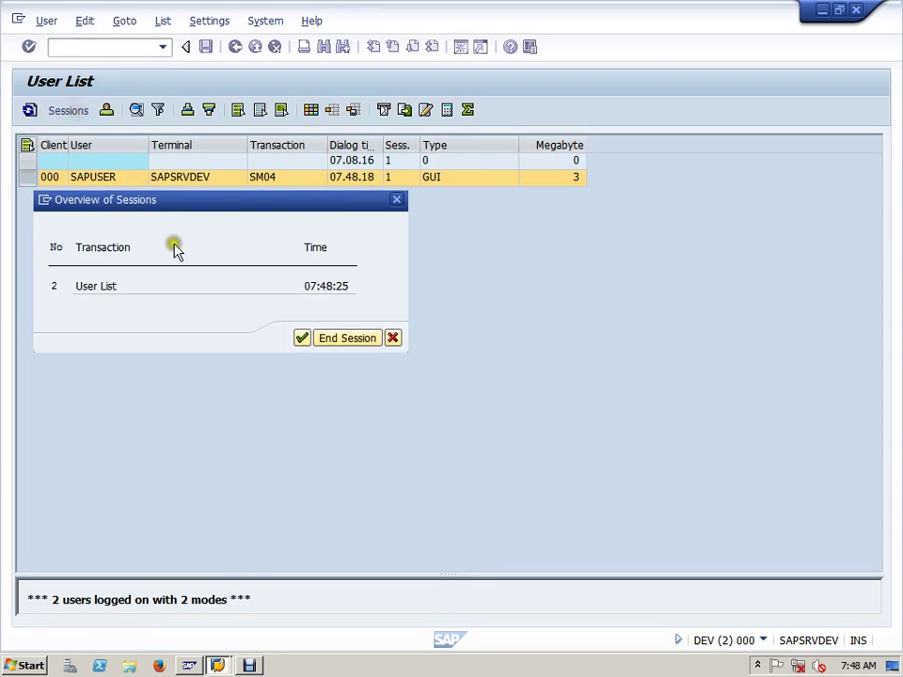
click(86, 285)
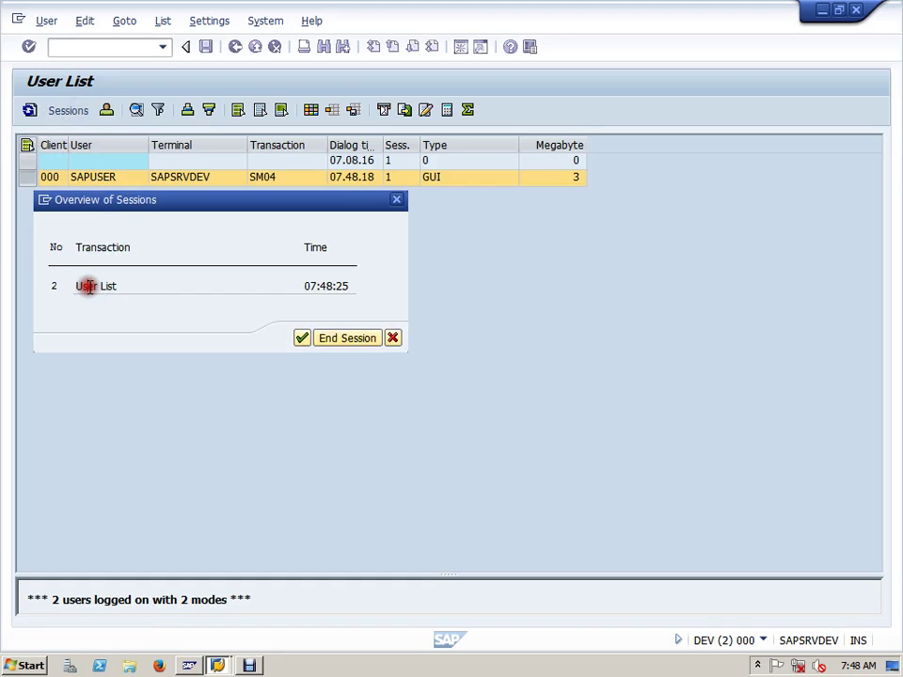
click(344, 341)
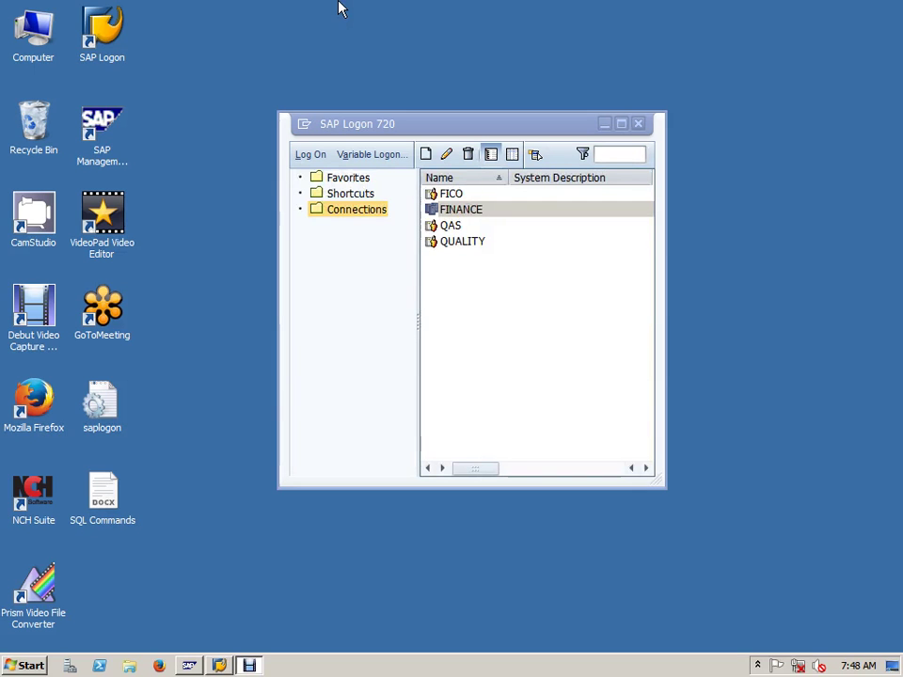
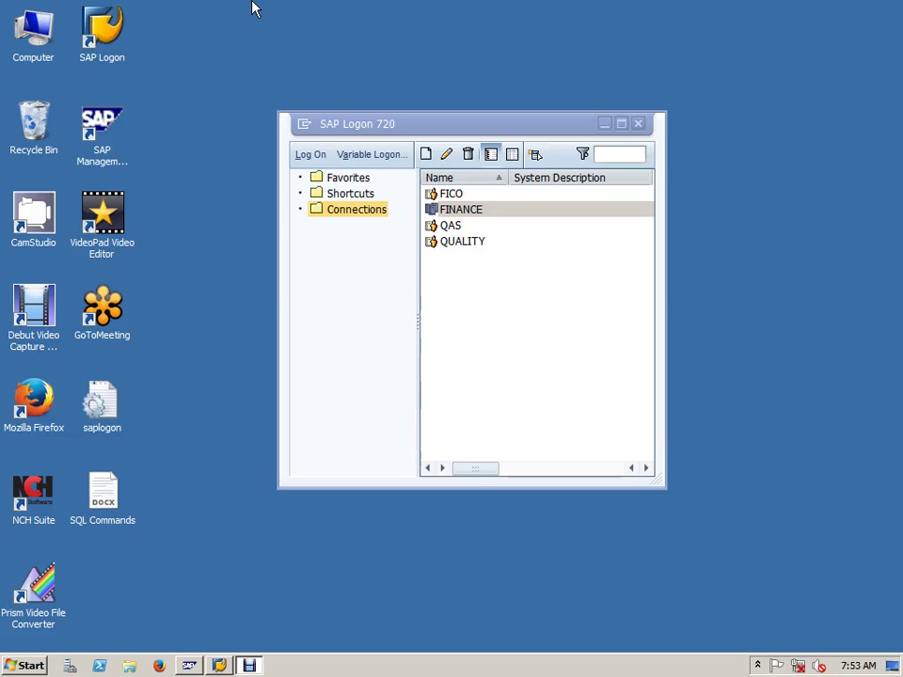
Step: Open the FINANCE connection and try to log on to client 000 as sapuser
click(519, 210)
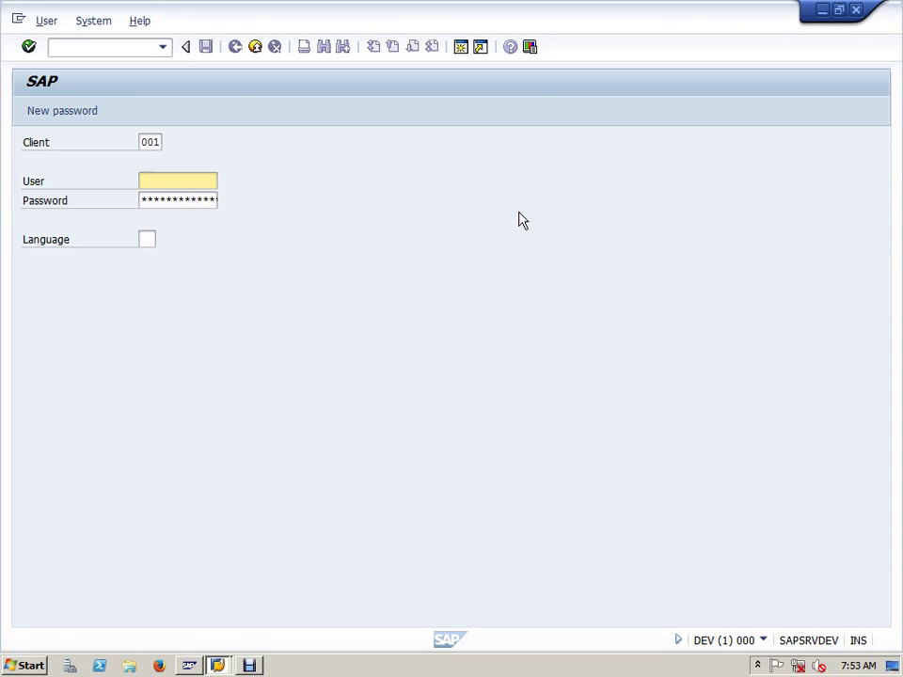
key(shift+Tab)
text(000)
key(Tab)
text(s)
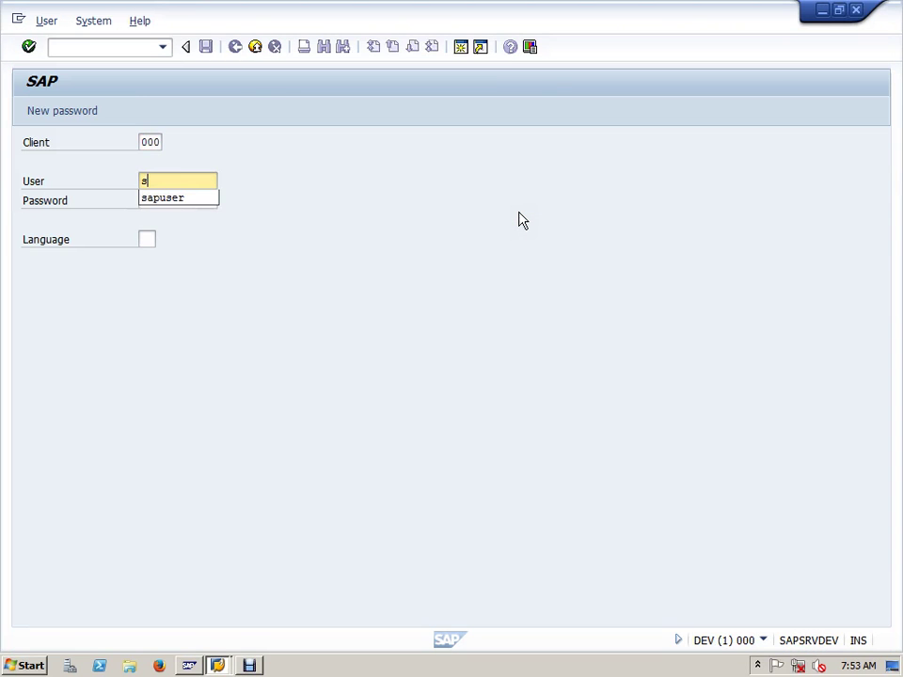
text(apuser)
key(Tab)
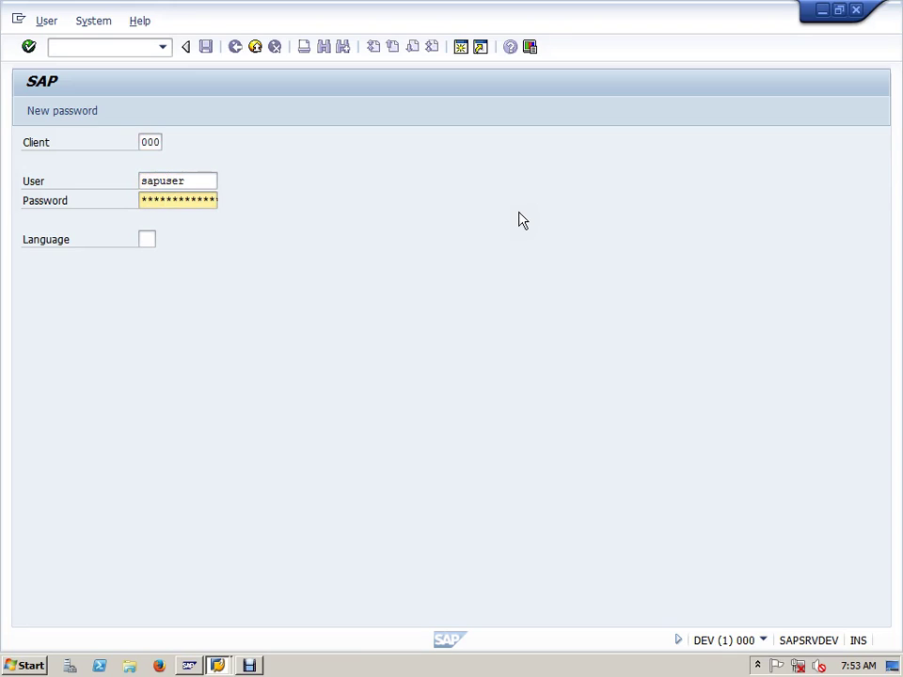
key(Return)
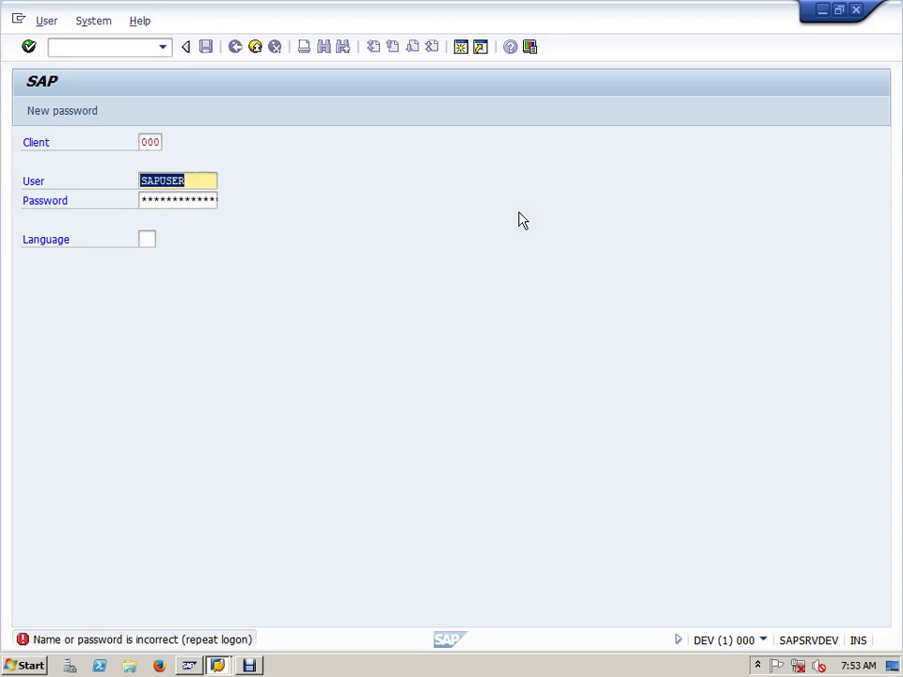
Step: Enter the account password again to log on, and start transaction SM36 to define a background job
key(Tab)
key(Right)
key(Right)
key(Right)
key(Right)
key(Right)
key(Right)
key(Right)
key(Right)
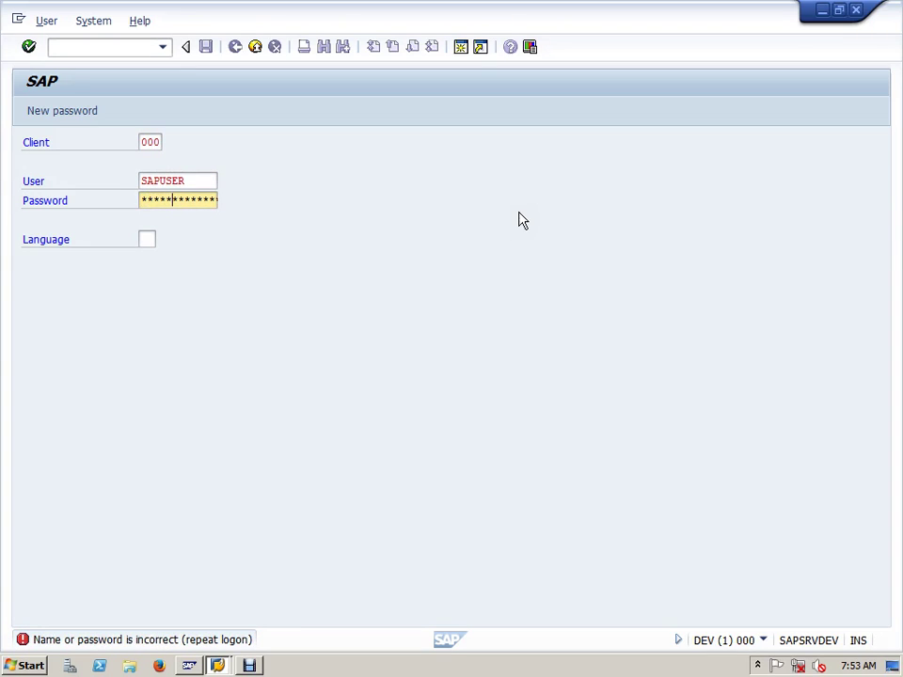
key(Return)
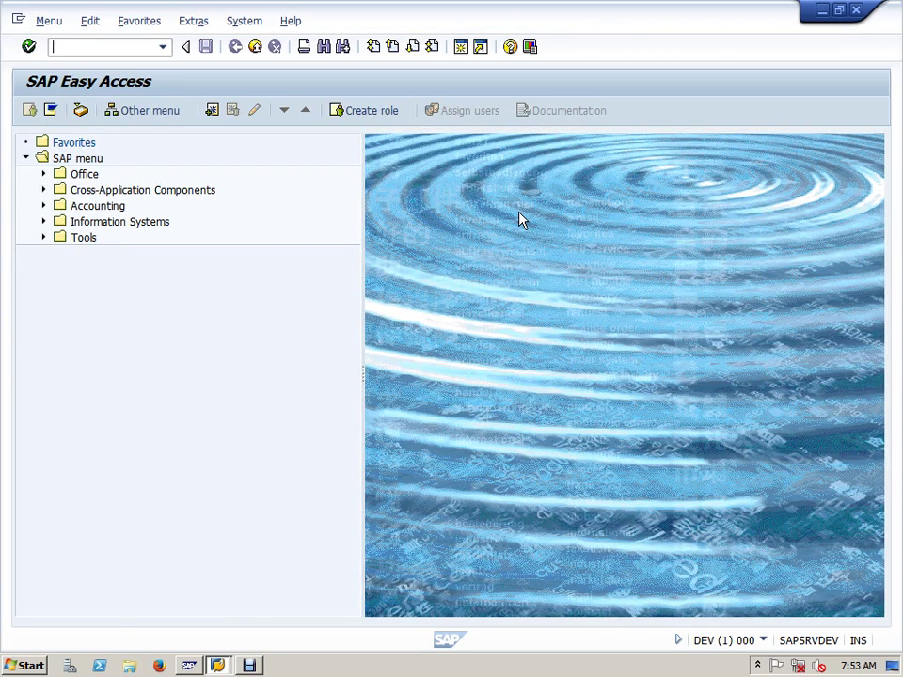
text(sm36)
key(Return)
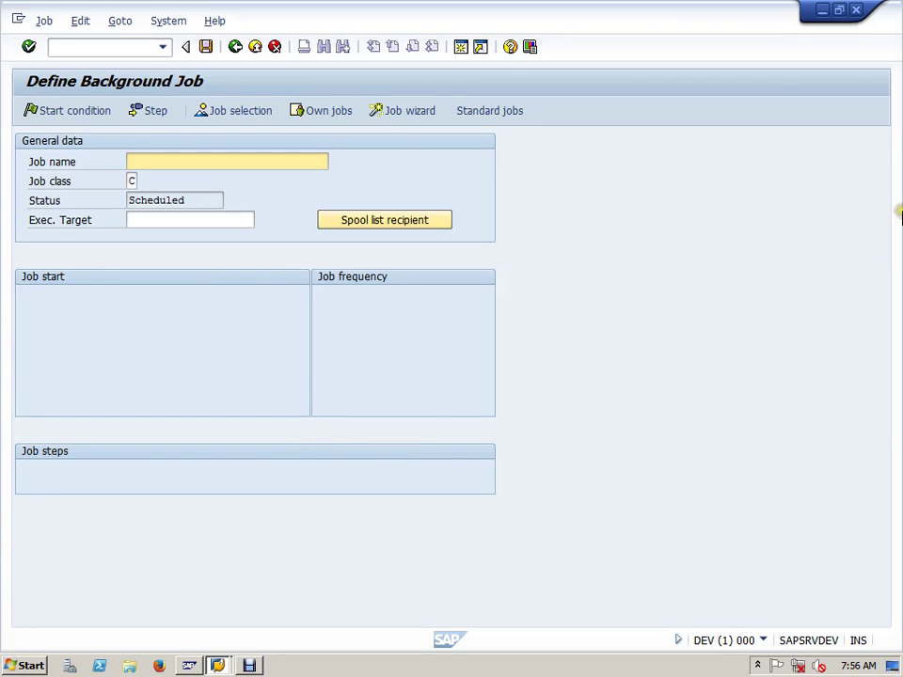
click(840, 12)
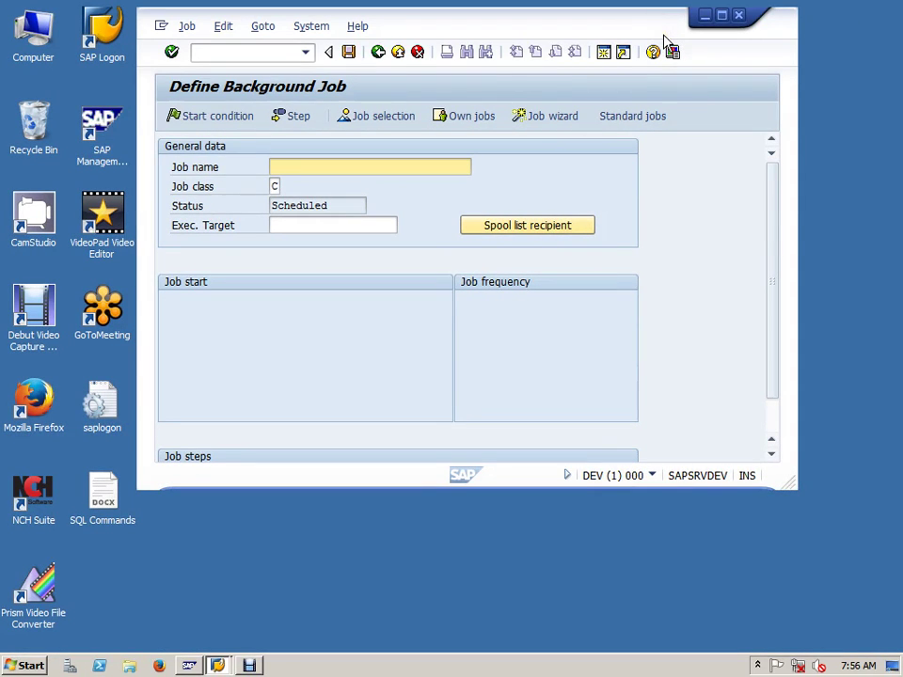
click(668, 57)
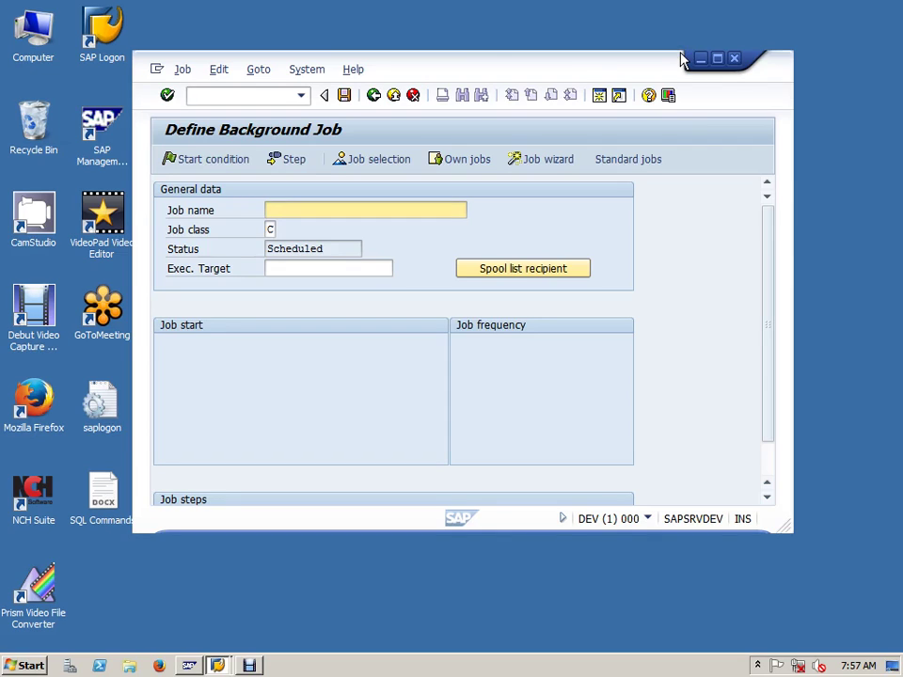
click(718, 59)
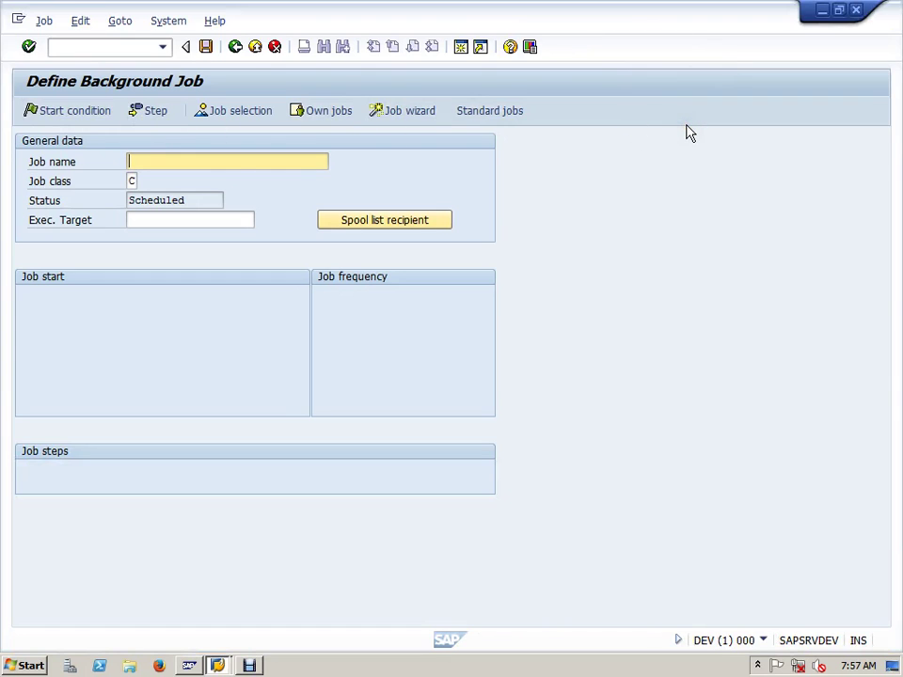
Step: Open the standard jobs overview and widen the SAP Component column of its job table
click(485, 112)
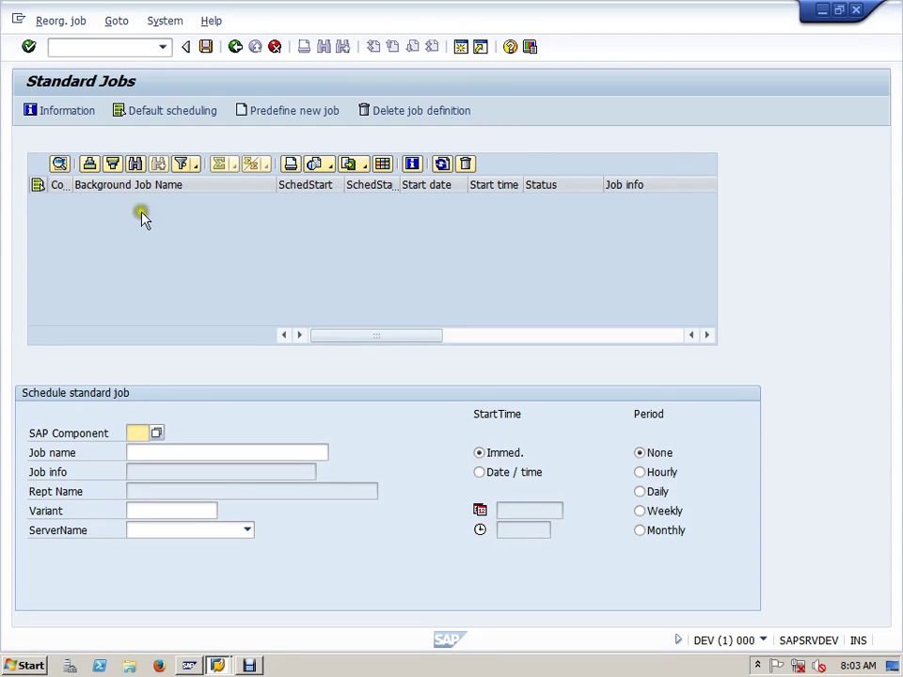
drag(72, 185, 147, 196)
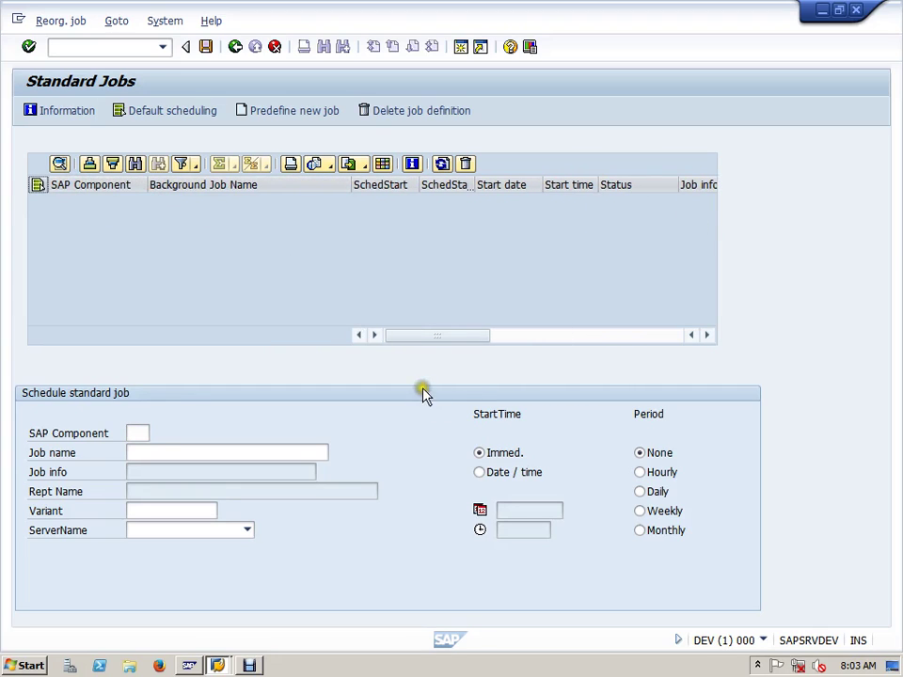
Step: Choose BC Basis Components as the SAP component of the standard job to schedule
click(141, 433)
click(156, 434)
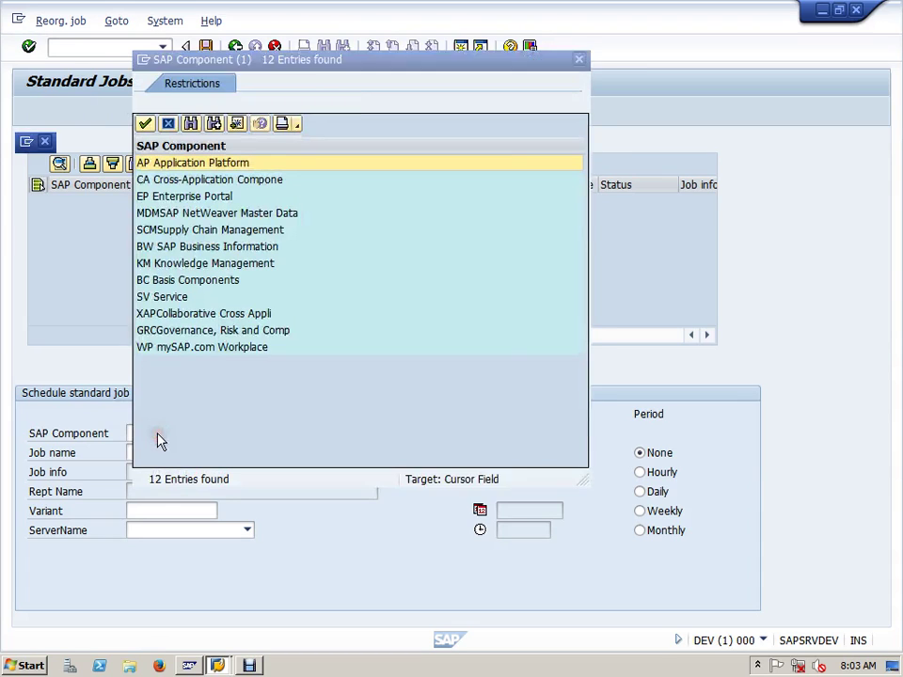
click(185, 282)
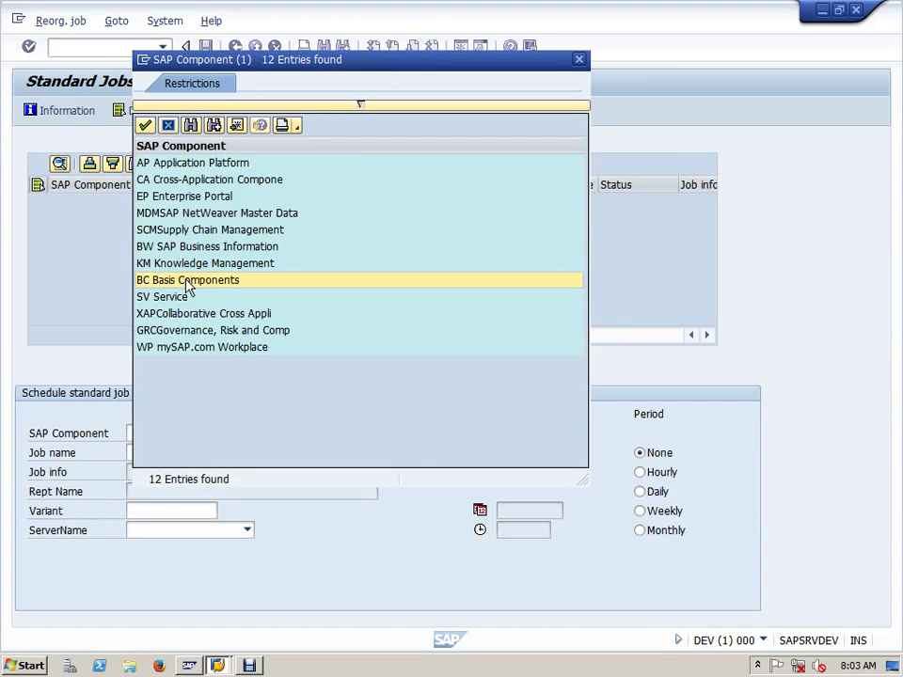
double_click(185, 282)
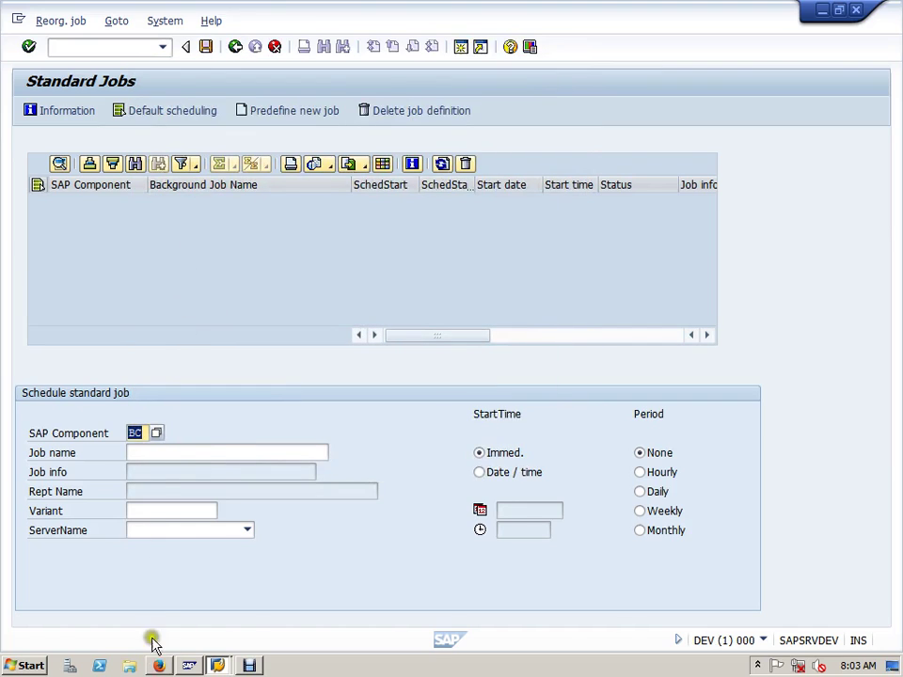
drag(141, 429, 109, 434)
click(156, 453)
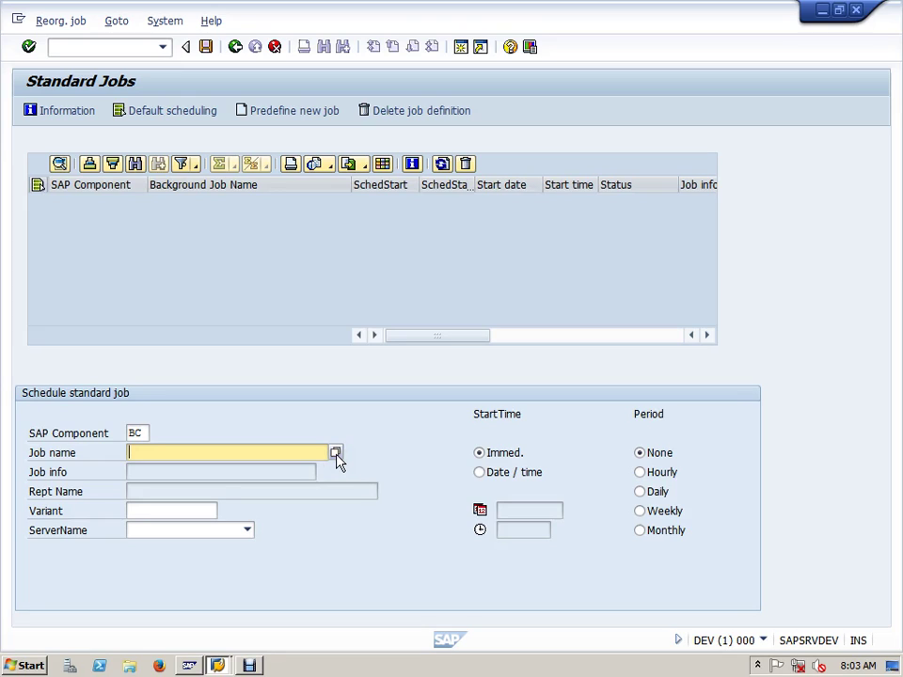
click(56, 436)
click(138, 432)
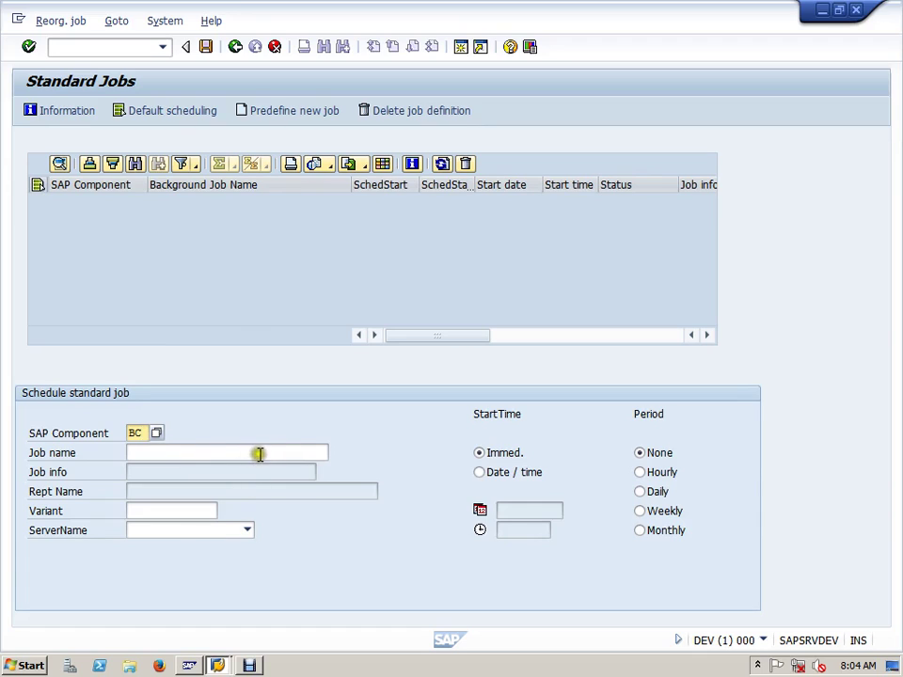
click(296, 453)
click(335, 454)
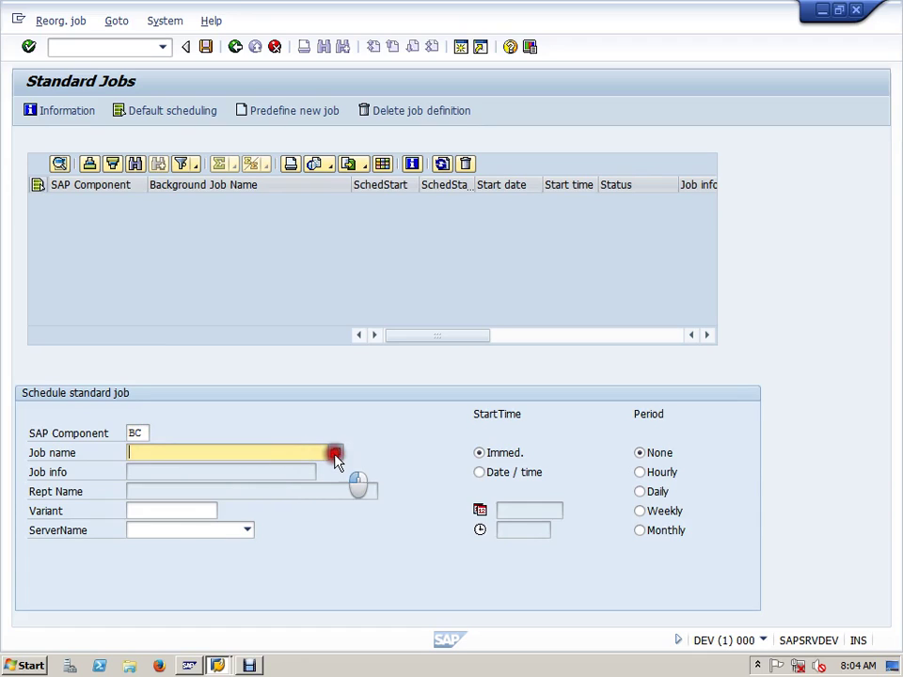
click(382, 445)
click(149, 432)
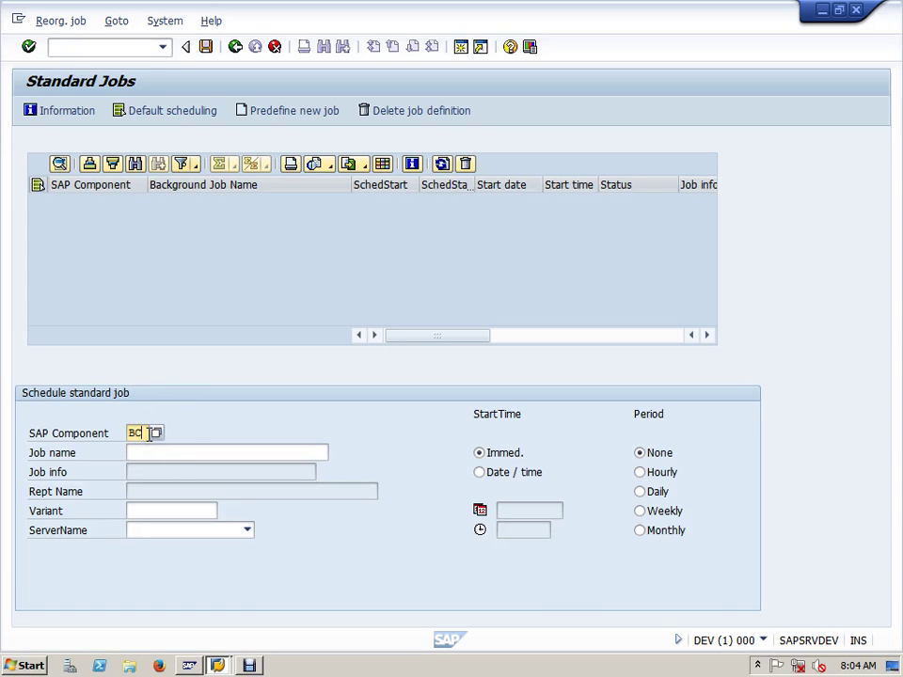
drag(149, 432, 89, 433)
click(71, 433)
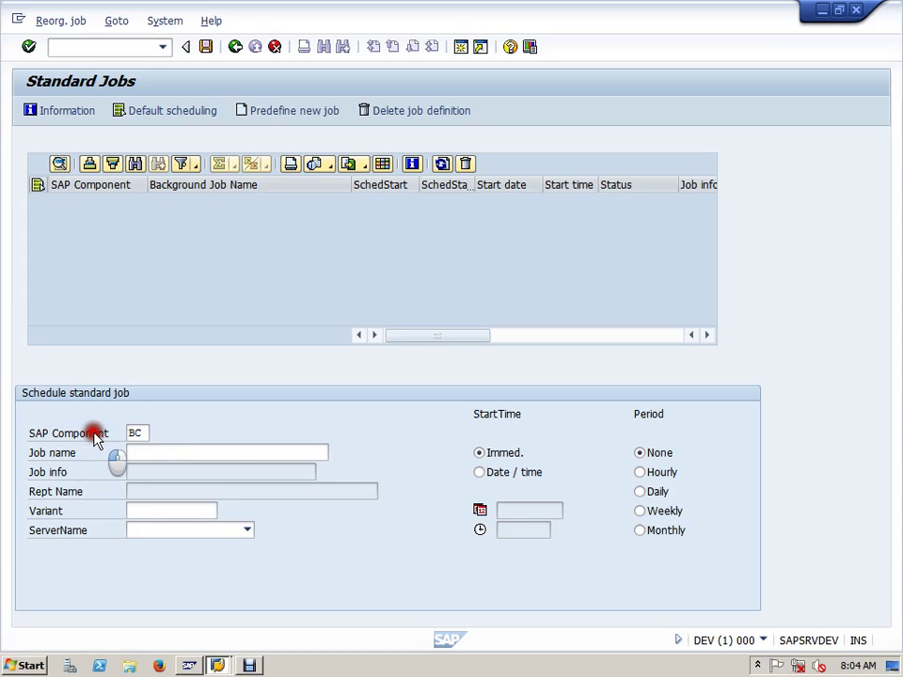
click(143, 433)
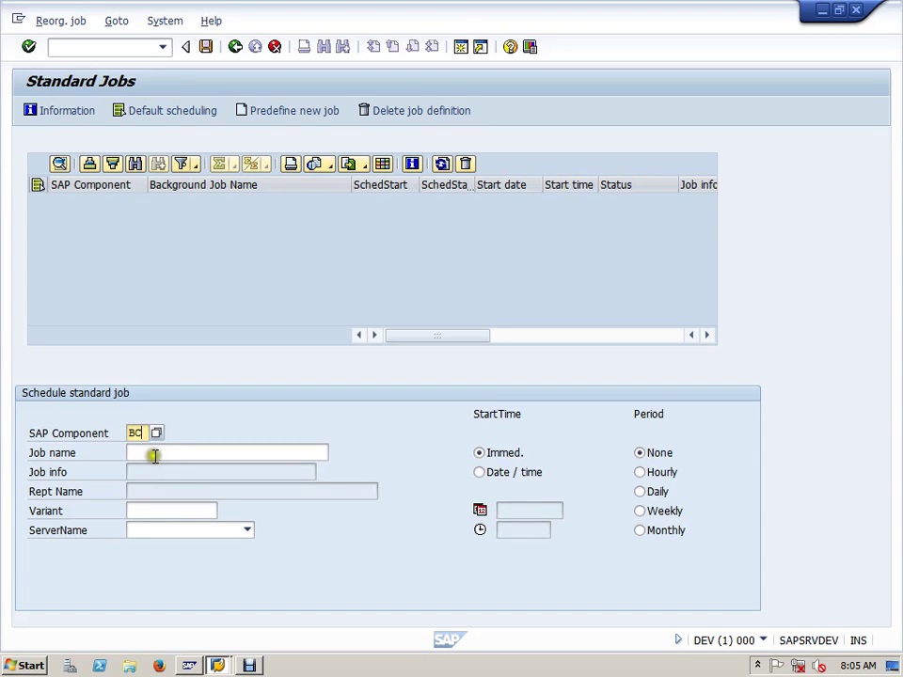
Step: Choose SAP_REORG_ABAPDUMPS from the list of Basis standard jobs as the job to schedule
click(151, 452)
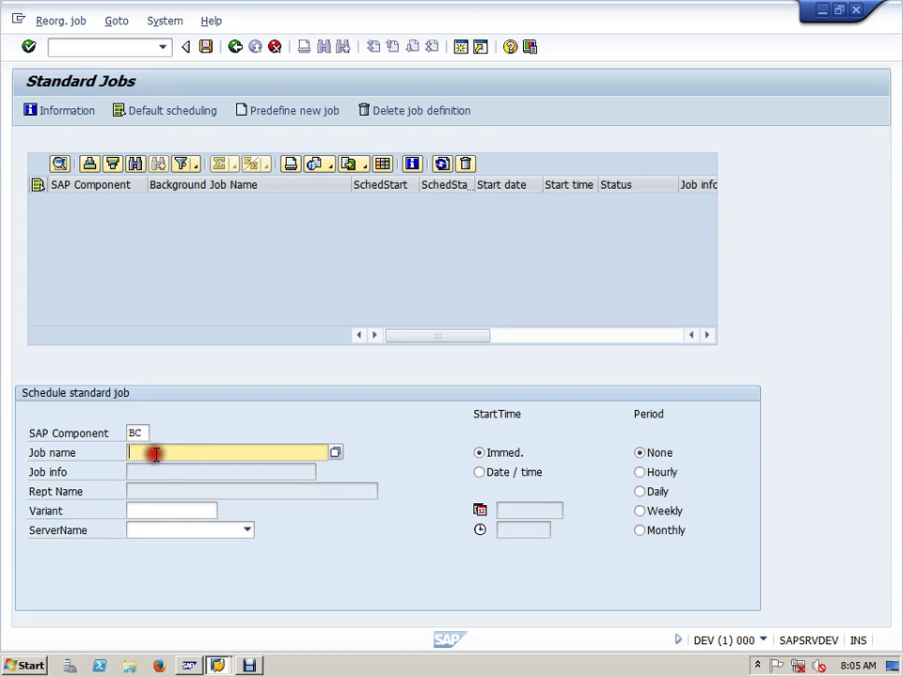
click(336, 453)
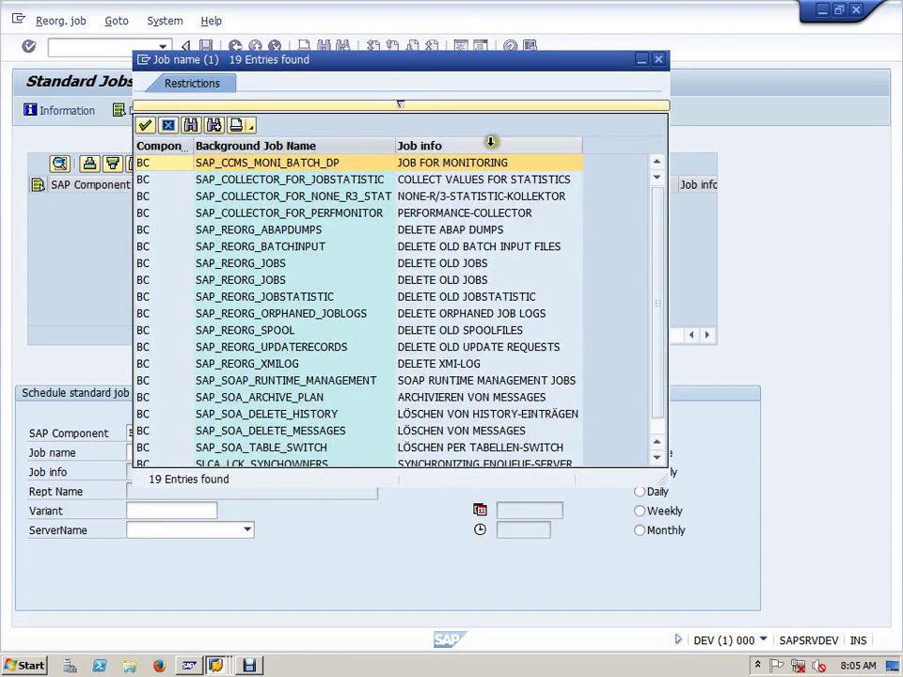
drag(516, 63, 577, 61)
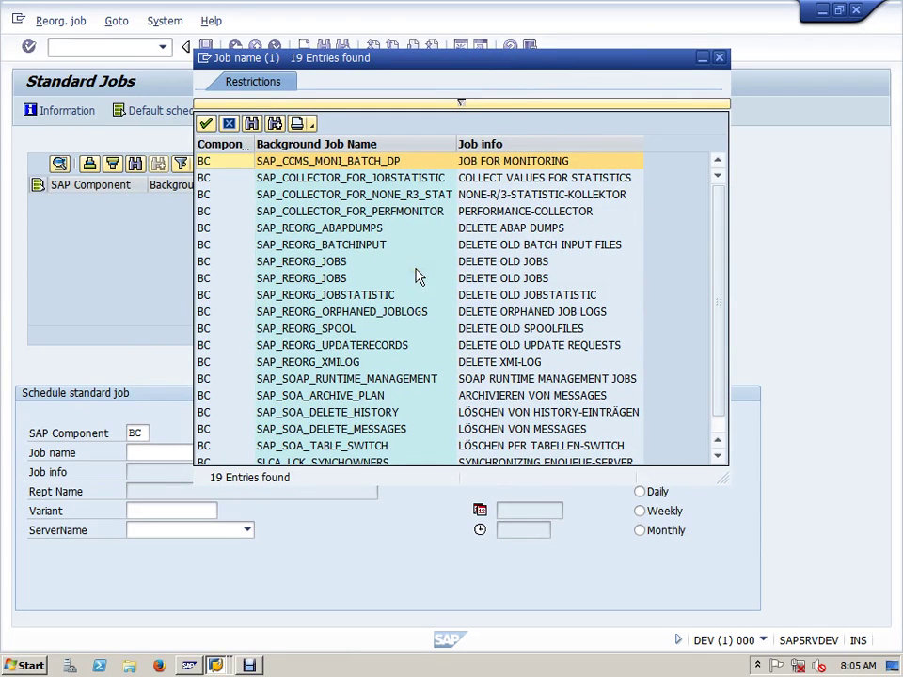
click(333, 231)
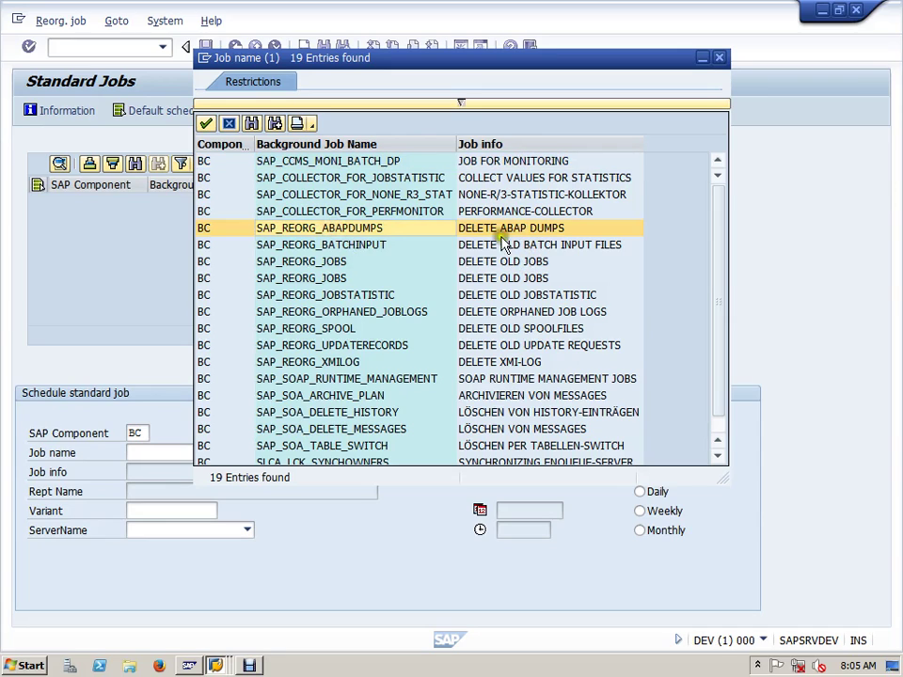
click(562, 246)
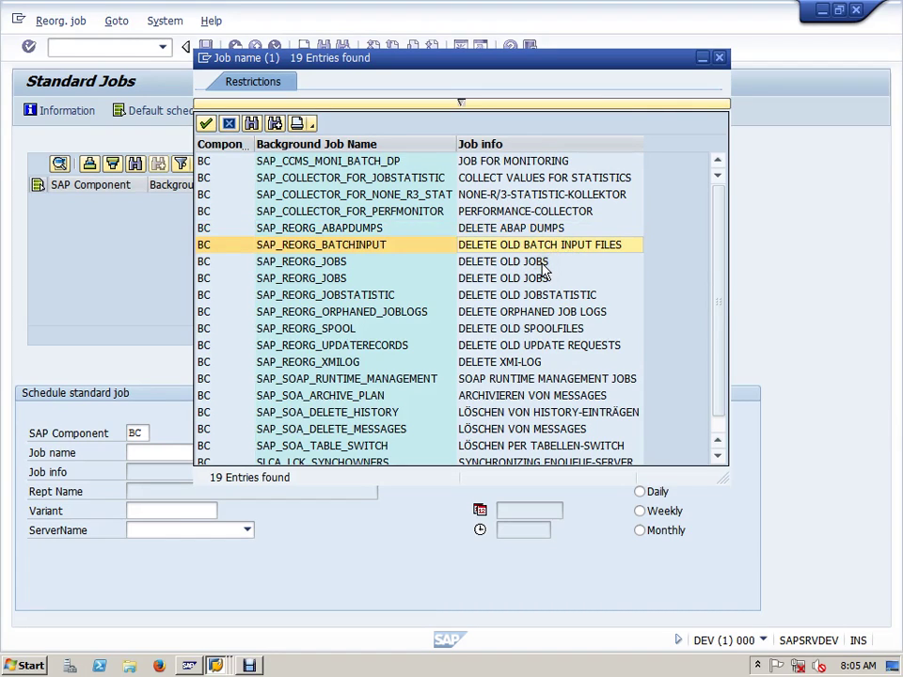
click(541, 264)
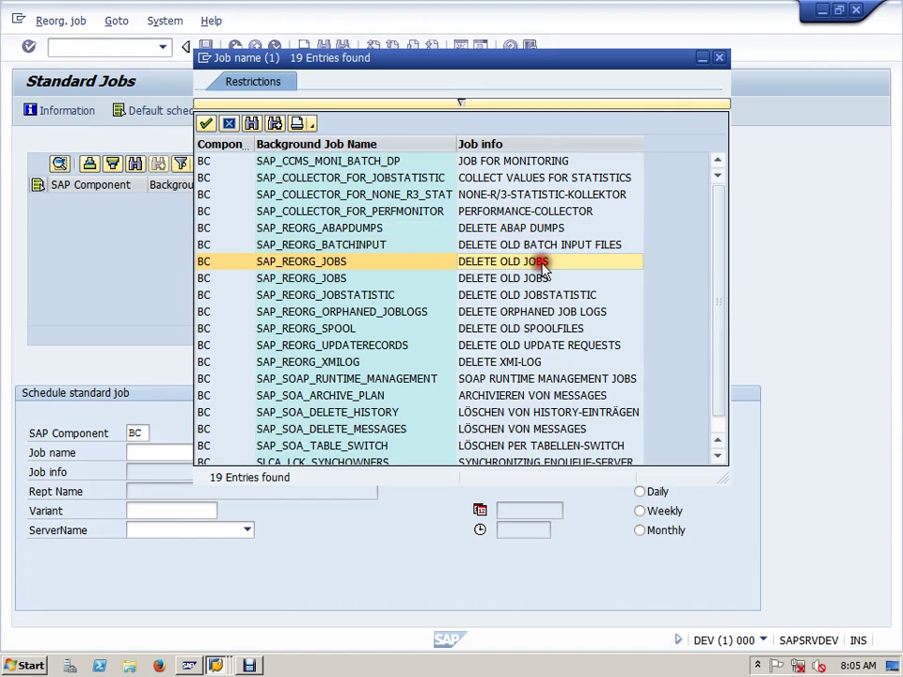
click(532, 331)
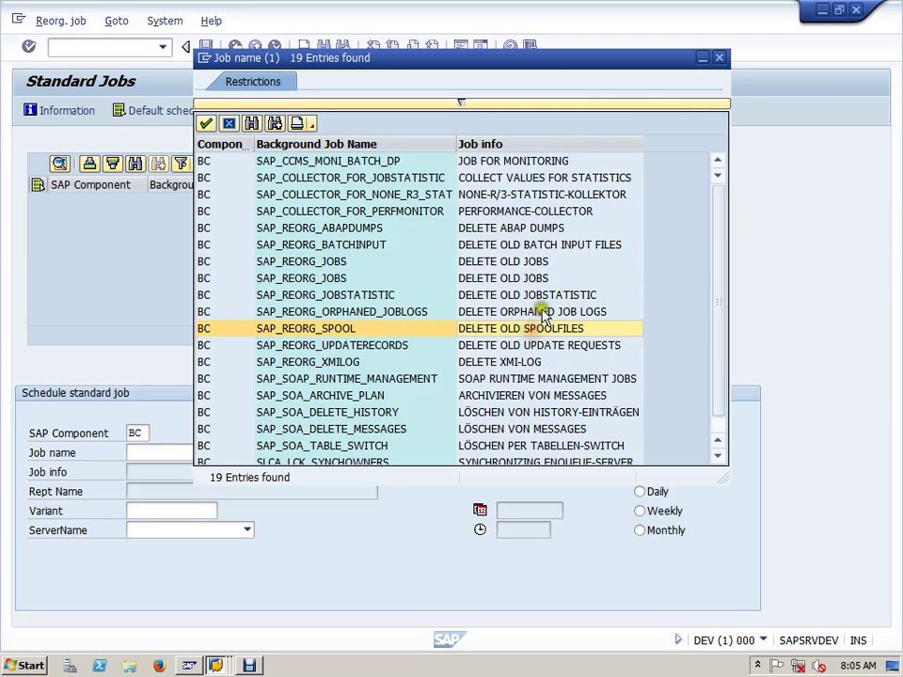
click(546, 297)
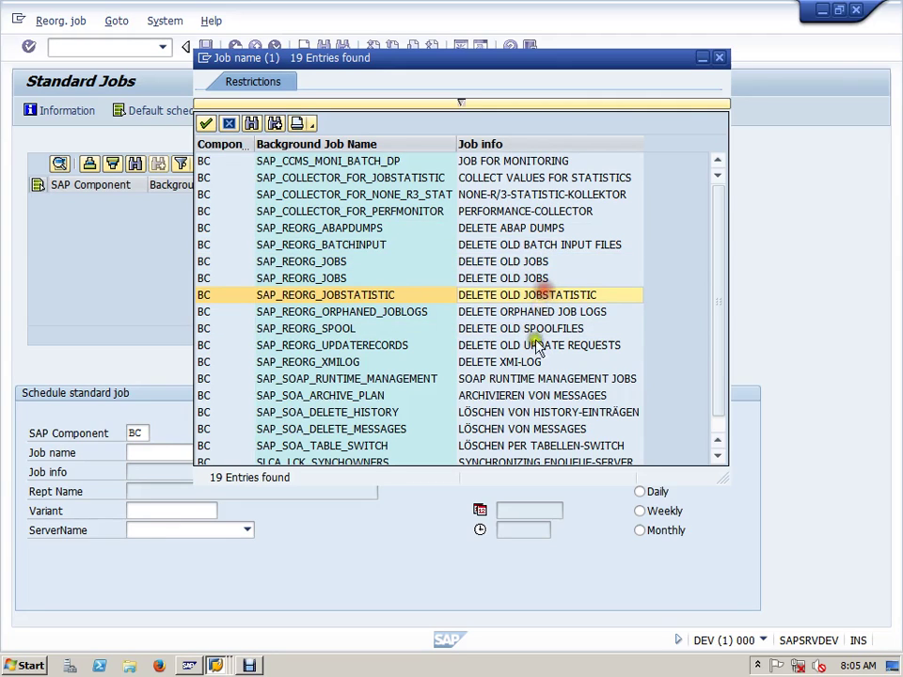
click(530, 363)
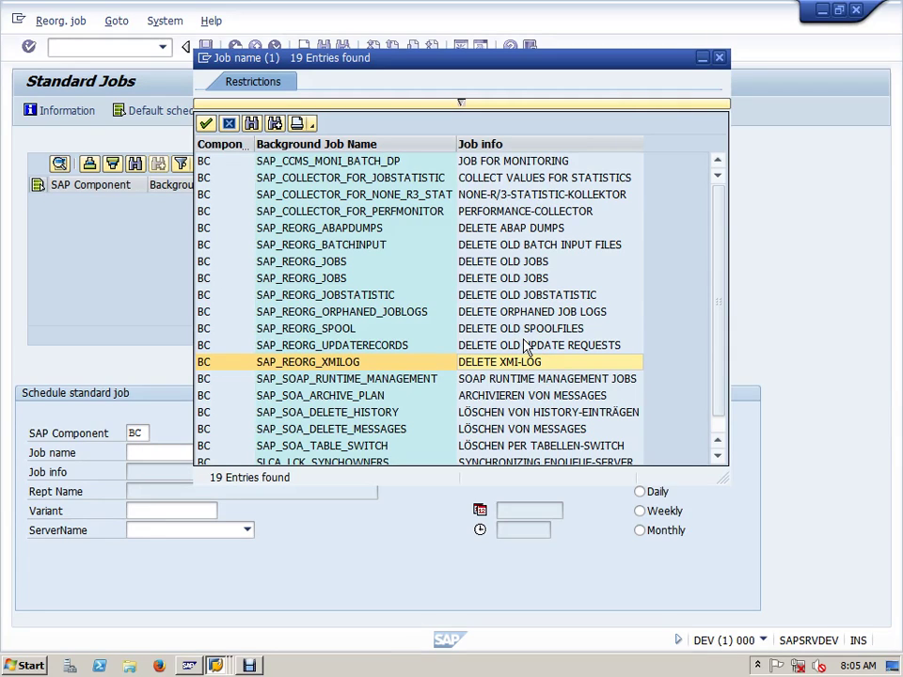
click(541, 228)
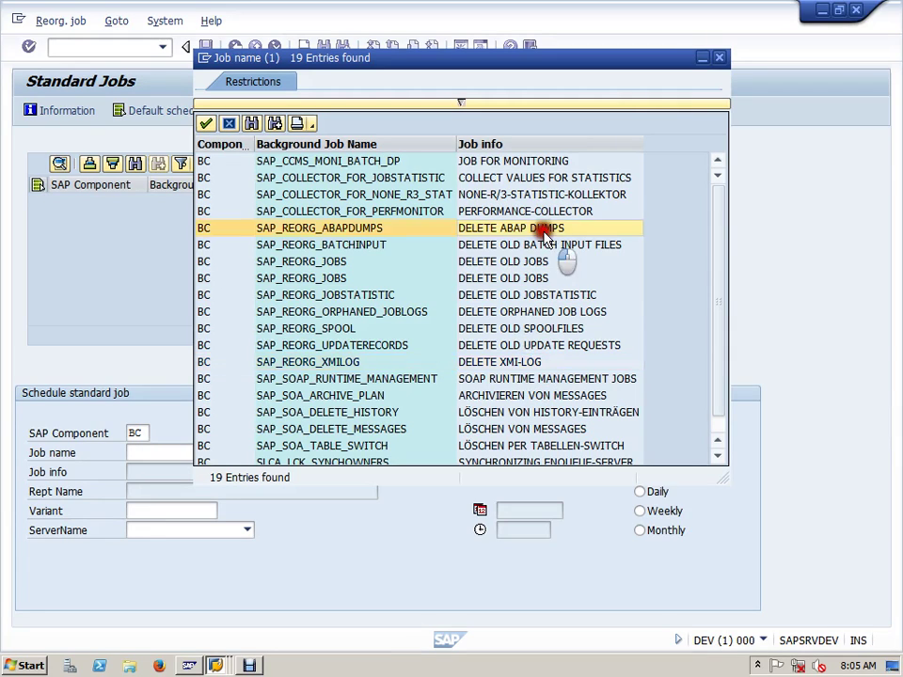
drag(247, 453, 115, 452)
click(280, 450)
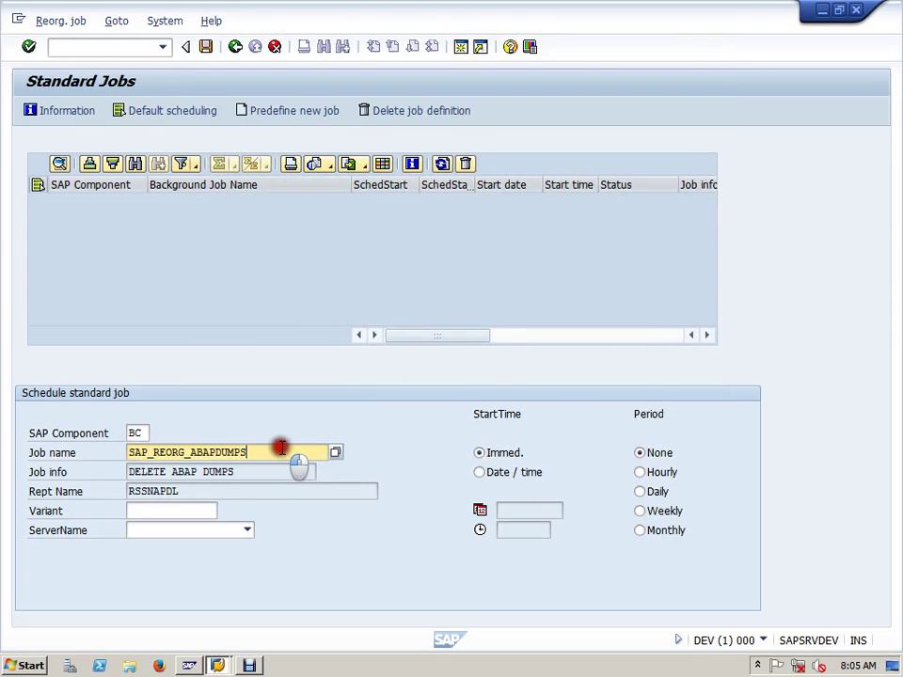
Step: Start transaction ST22 in a new session and list today's ABAP runtime errors
click(102, 46)
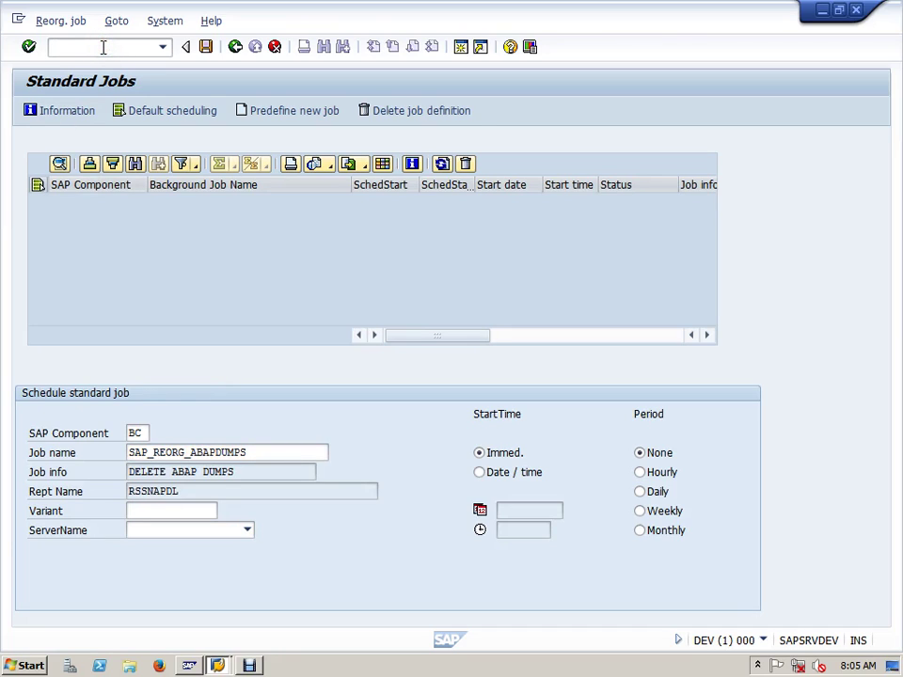
text(/ost22)
key(Return)
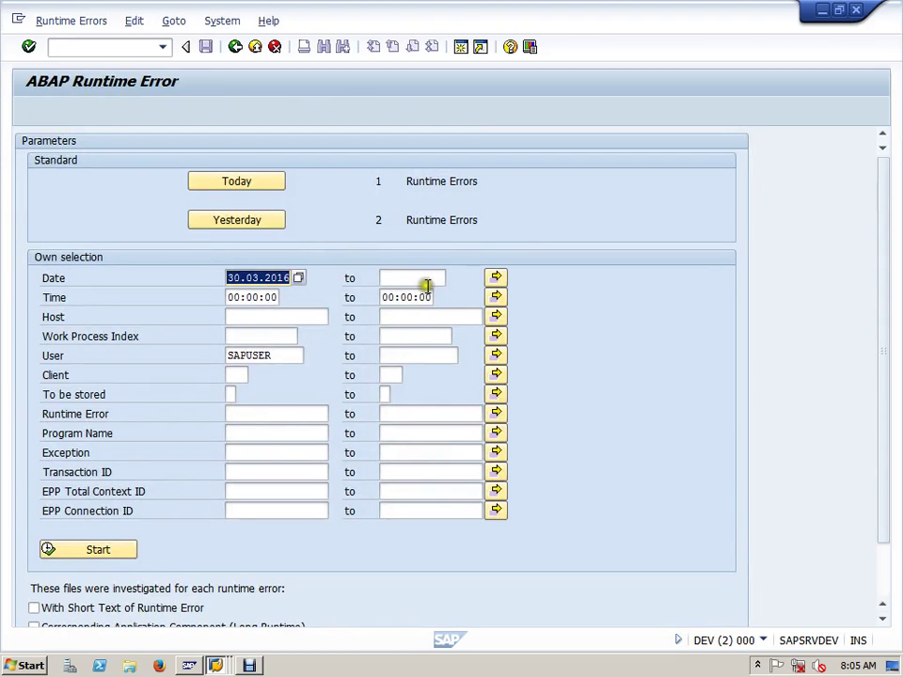
click(252, 183)
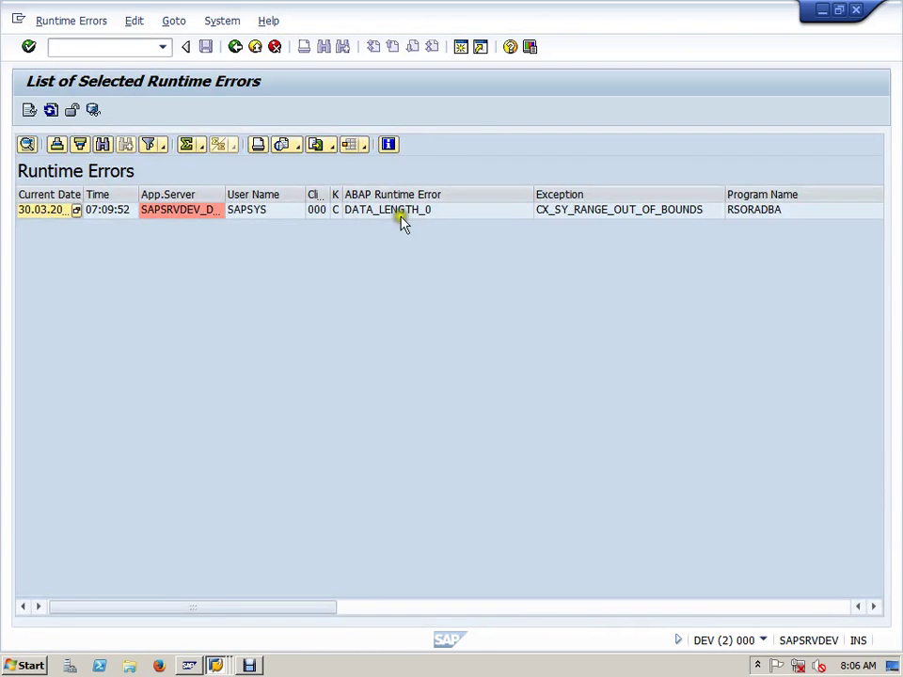
click(426, 215)
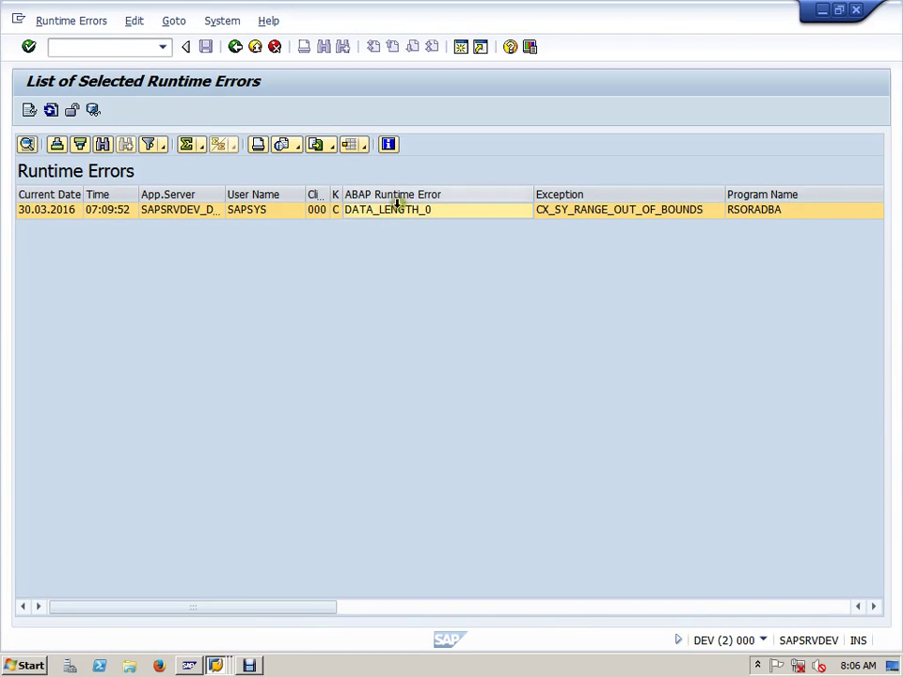
click(455, 210)
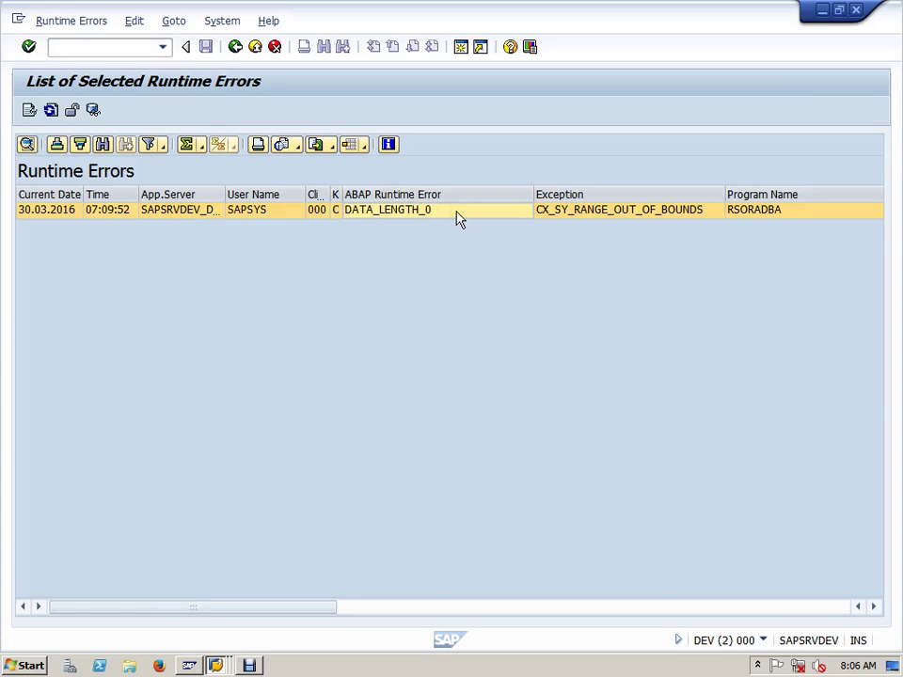
Step: List yesterday's ABAP runtime errors instead and open the long text of the 07:31:51 DATA_LENGTH_0 dump
click(236, 46)
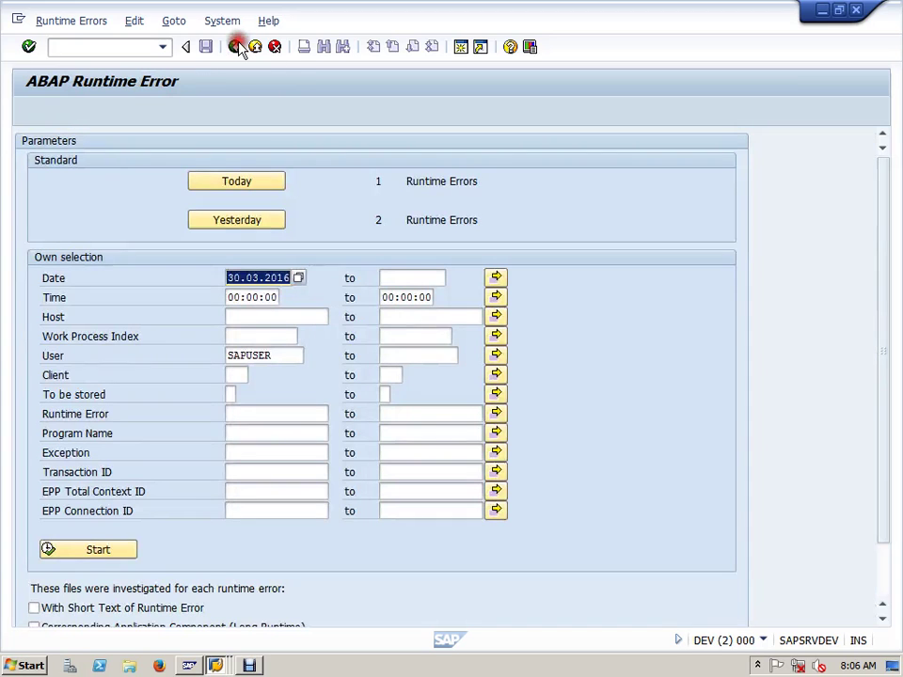
click(262, 221)
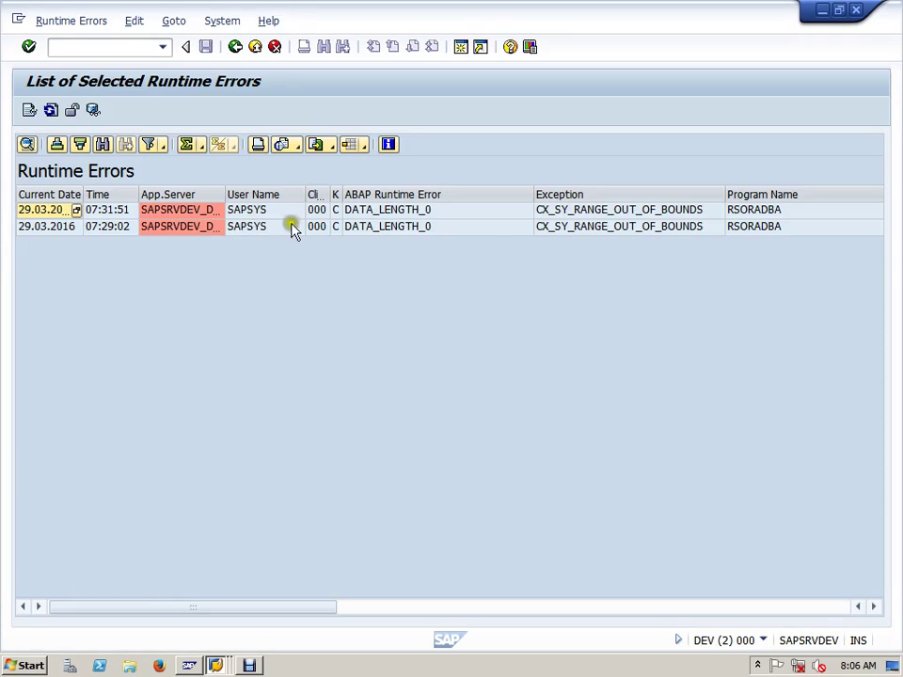
click(438, 209)
click(436, 229)
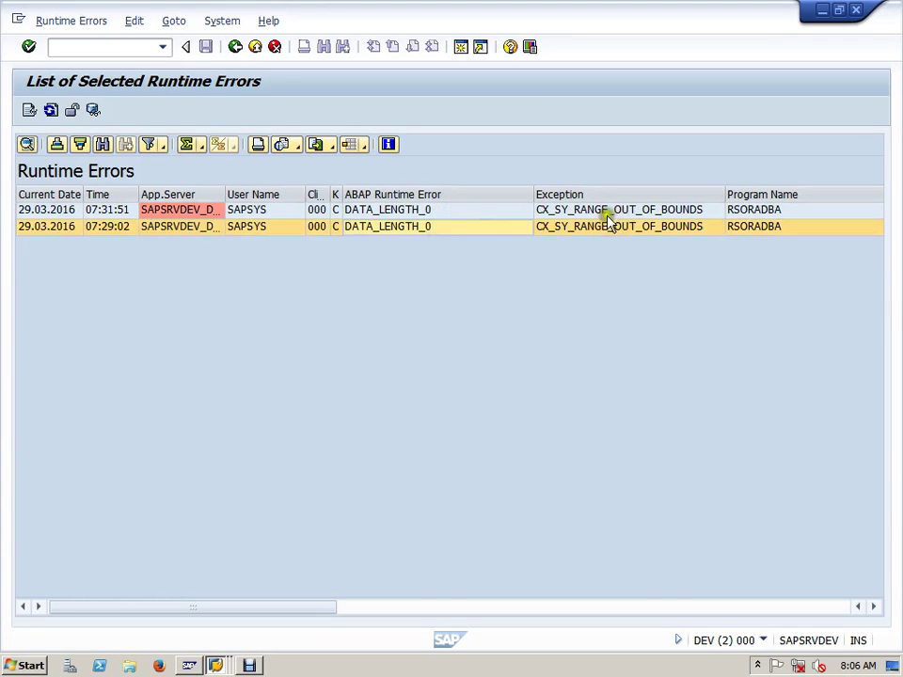
click(410, 209)
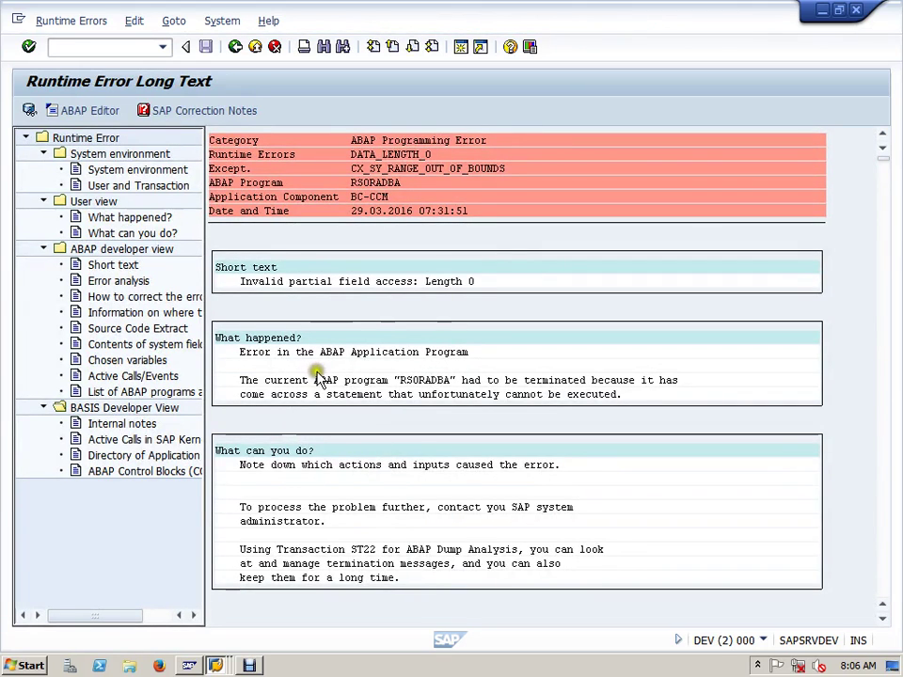
Step: Read the dump's error analysis and correction instructions, and return to the ABAP Runtime Error selection screen
scroll(246, 311, down, 1)
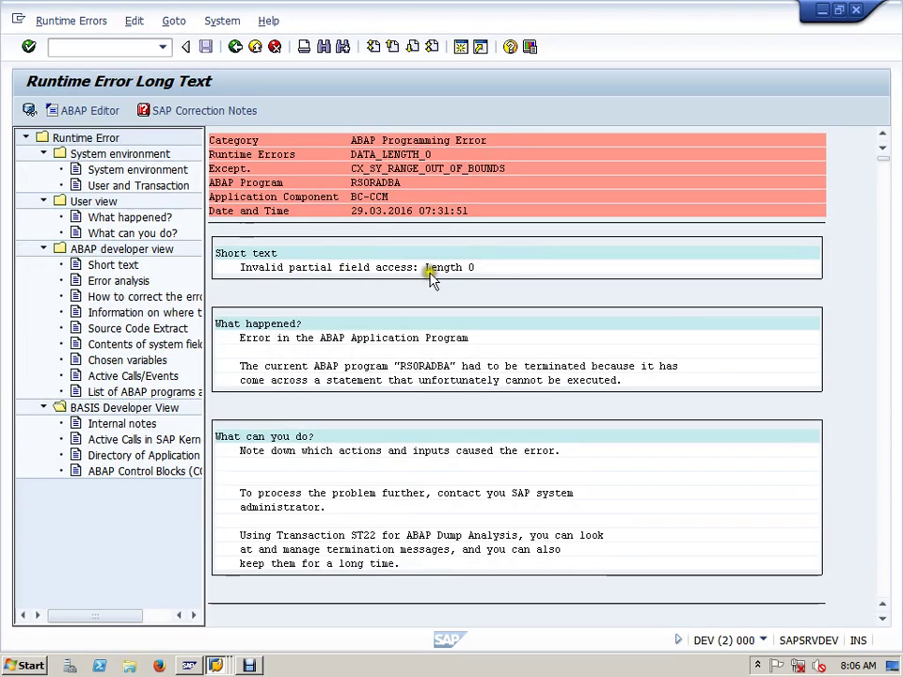
click(146, 282)
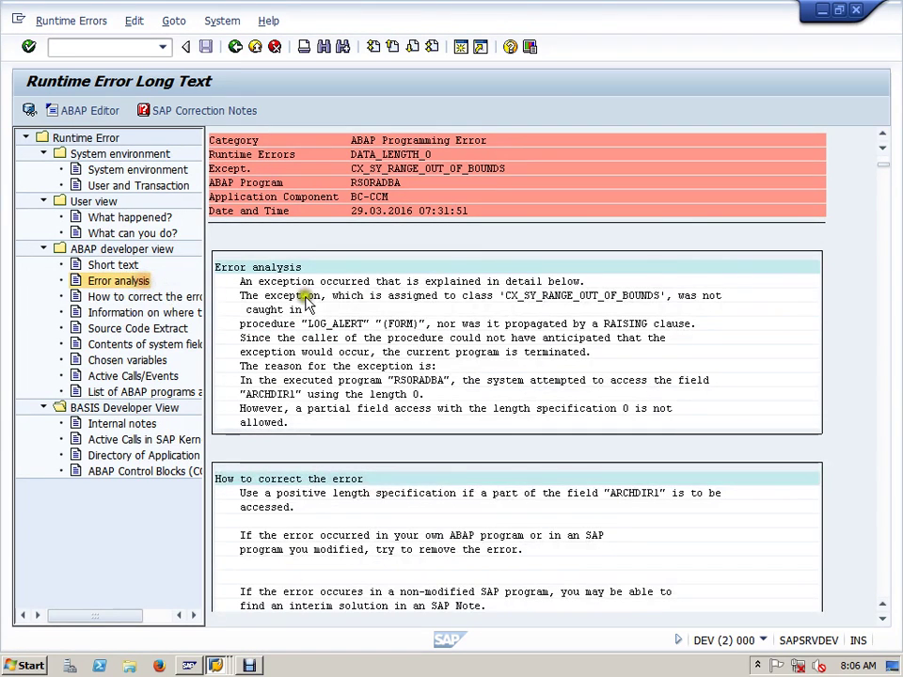
click(248, 323)
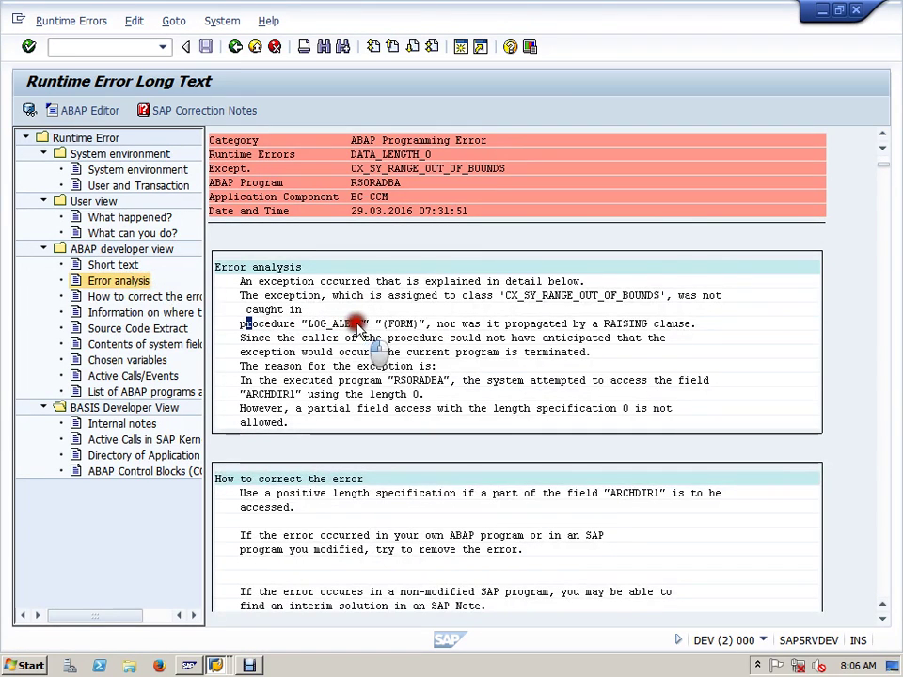
scroll(348, 399, down, 1)
scroll(350, 401, down, 3)
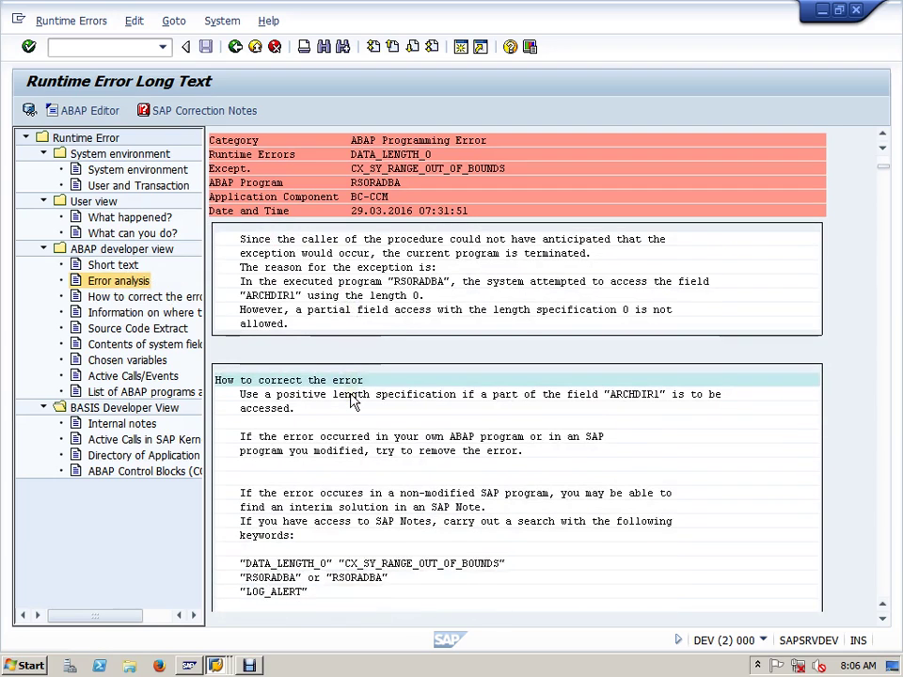
scroll(351, 400, down, 2)
scroll(353, 399, down, 5)
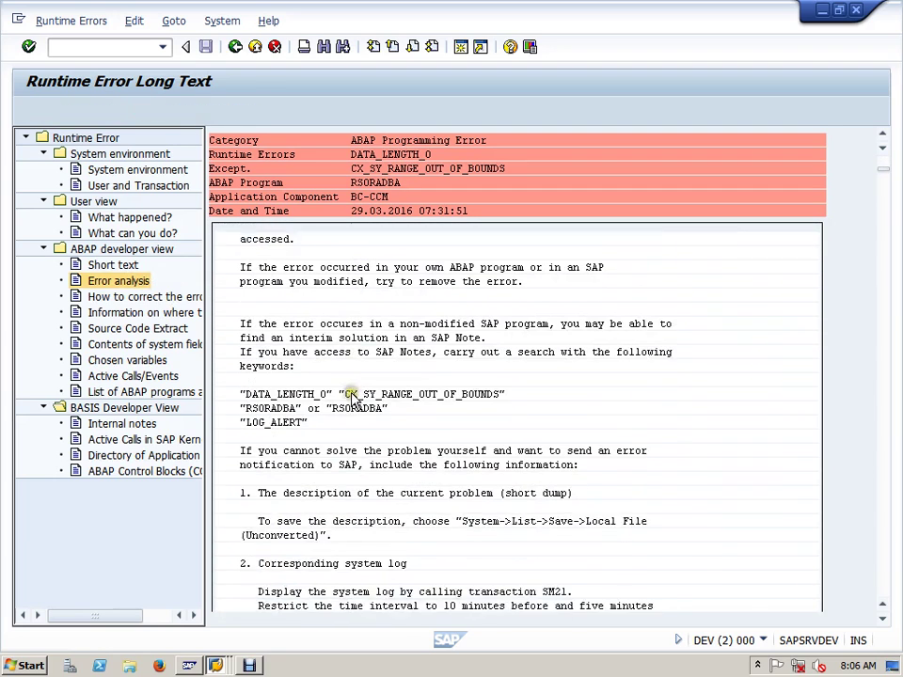
scroll(353, 395, down, 3)
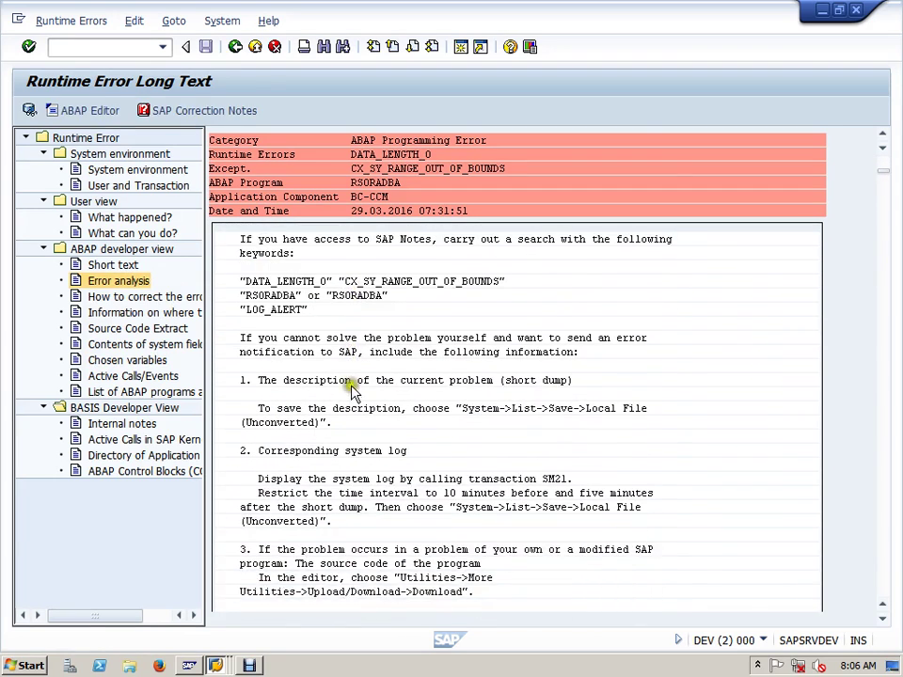
click(235, 51)
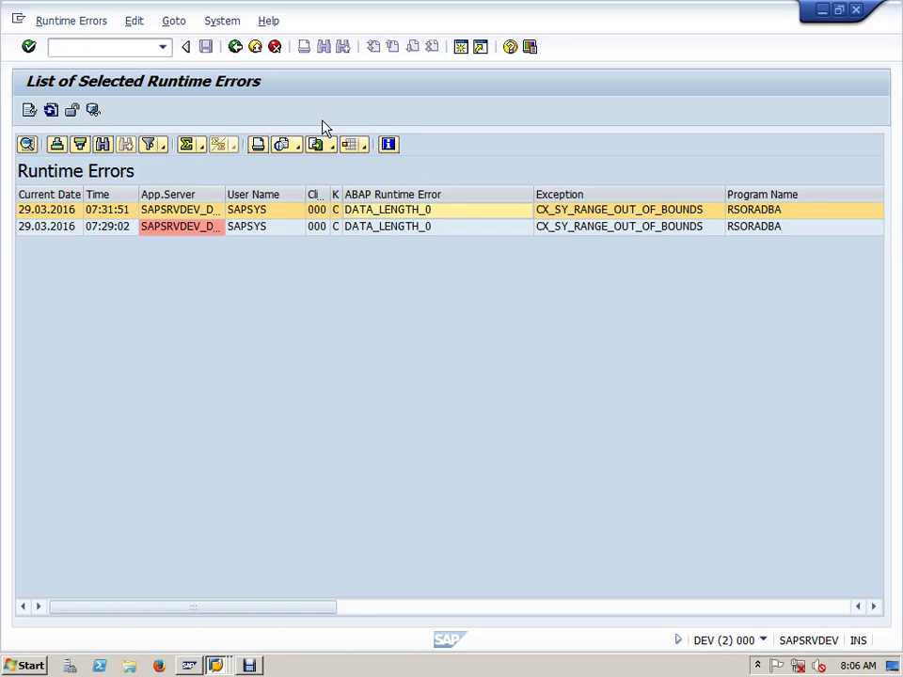
click(235, 47)
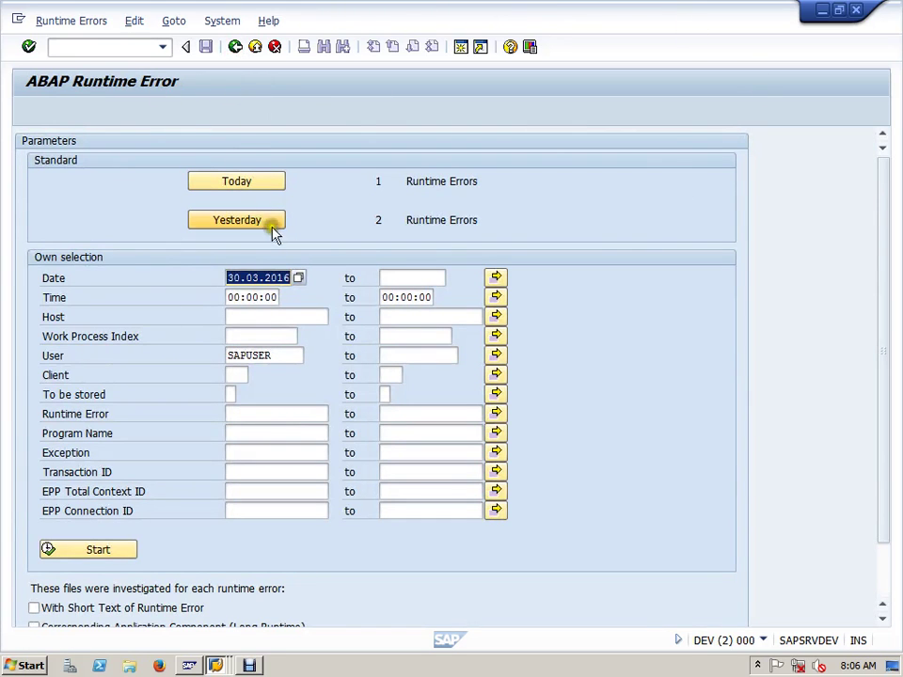
Step: Switch this session to transaction SE16 and open the selection screen for table SNAP
click(125, 47)
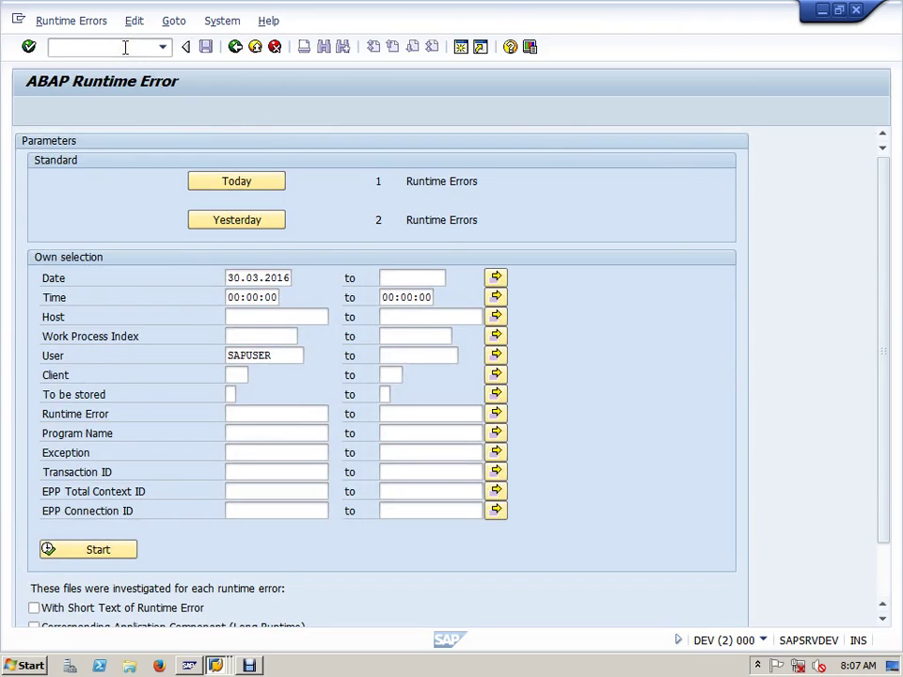
text(/nse16)
key(Return)
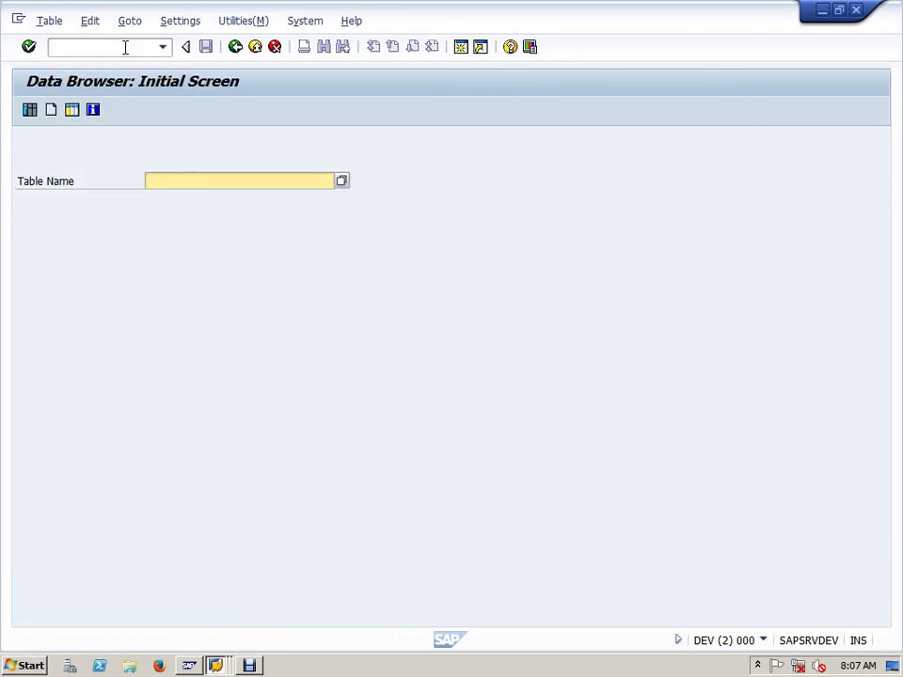
text(snap)
key(Return)
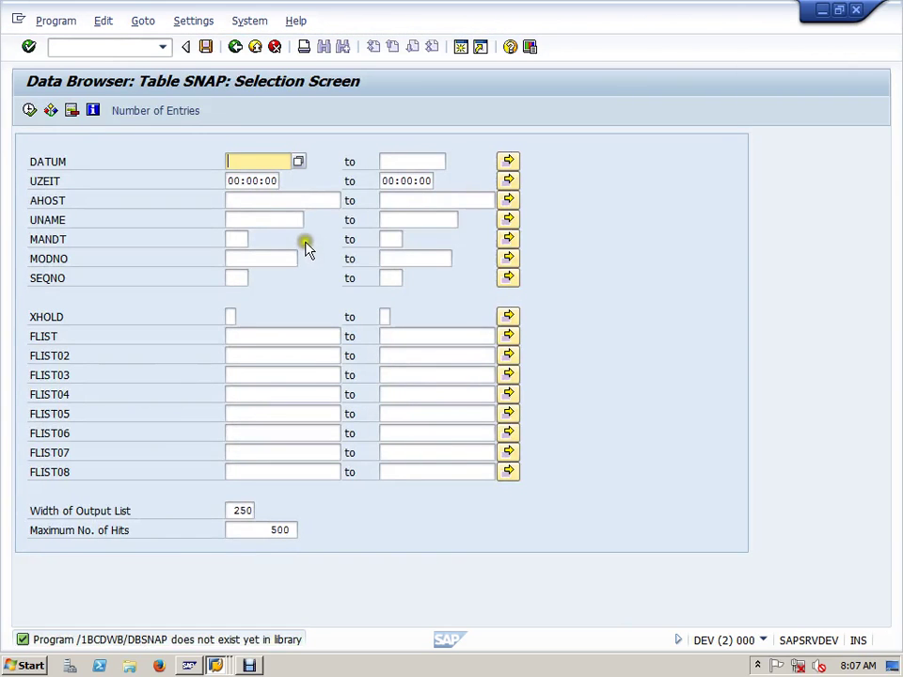
Step: Check the number of entries in table SNAP twice without any selection criteria, closing the result each time
click(189, 112)
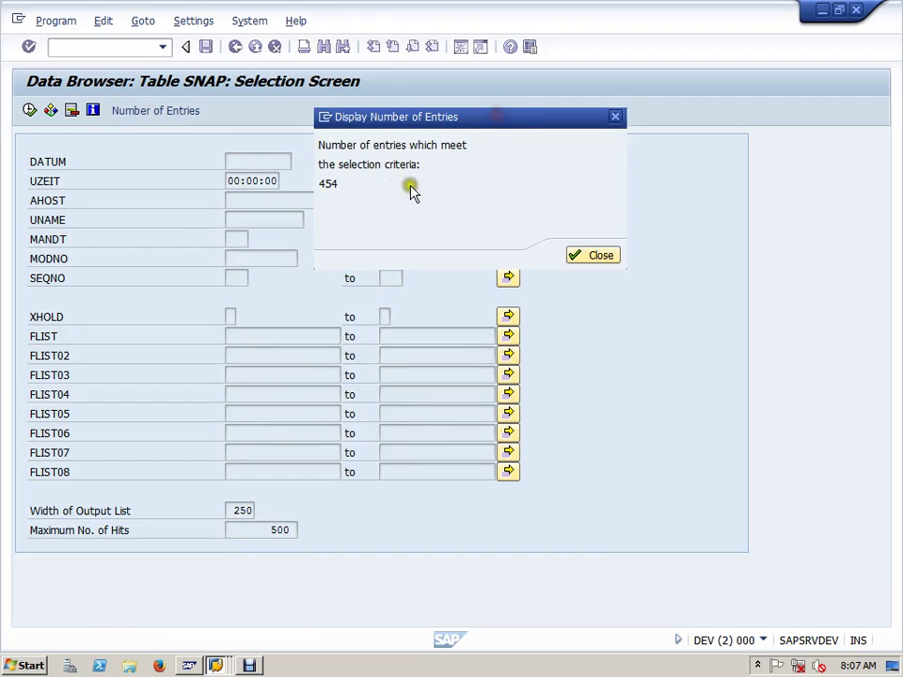
click(323, 184)
mouse_move(323, 184)
mouse_down()
mouse_move(347, 183)
mouse_move(314, 185)
mouse_up()
double_click(334, 183)
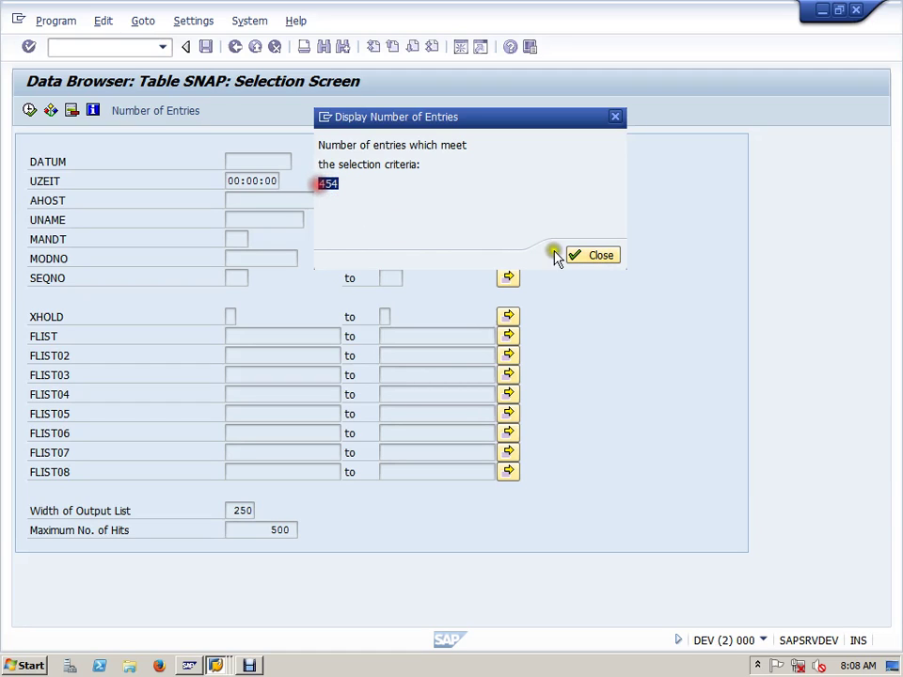
click(612, 258)
click(178, 110)
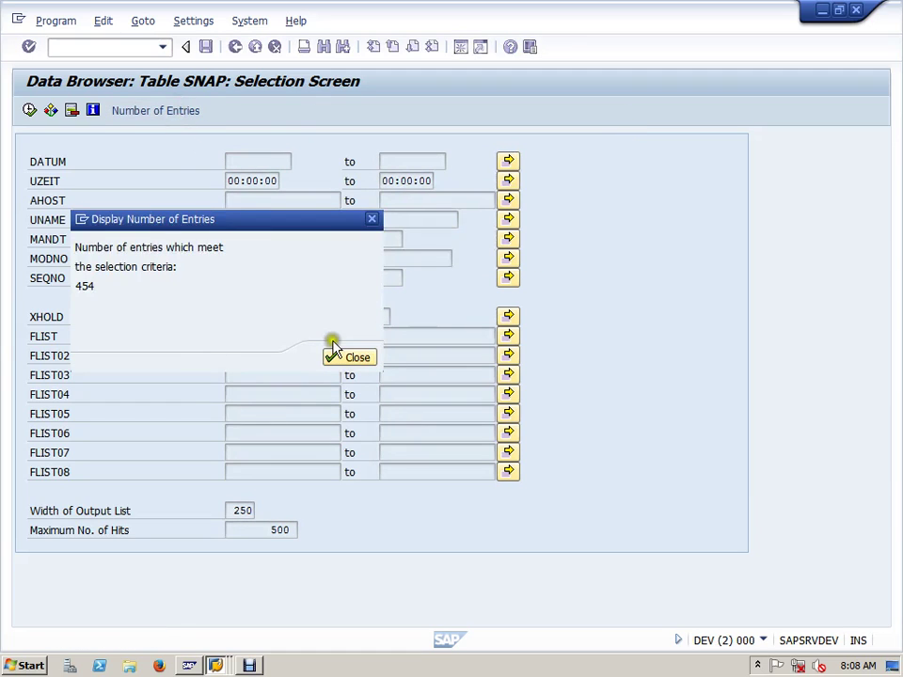
click(365, 358)
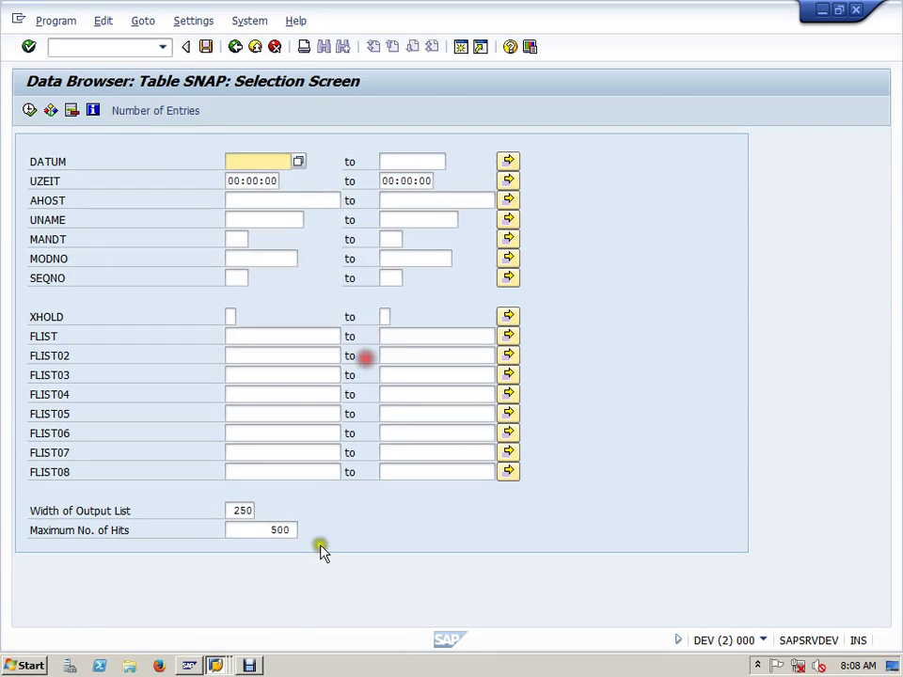
Step: Switch to the Standard Jobs session and review the job name, job info and report name of SAP_REORG_ABAPDUMPS
click(215, 665)
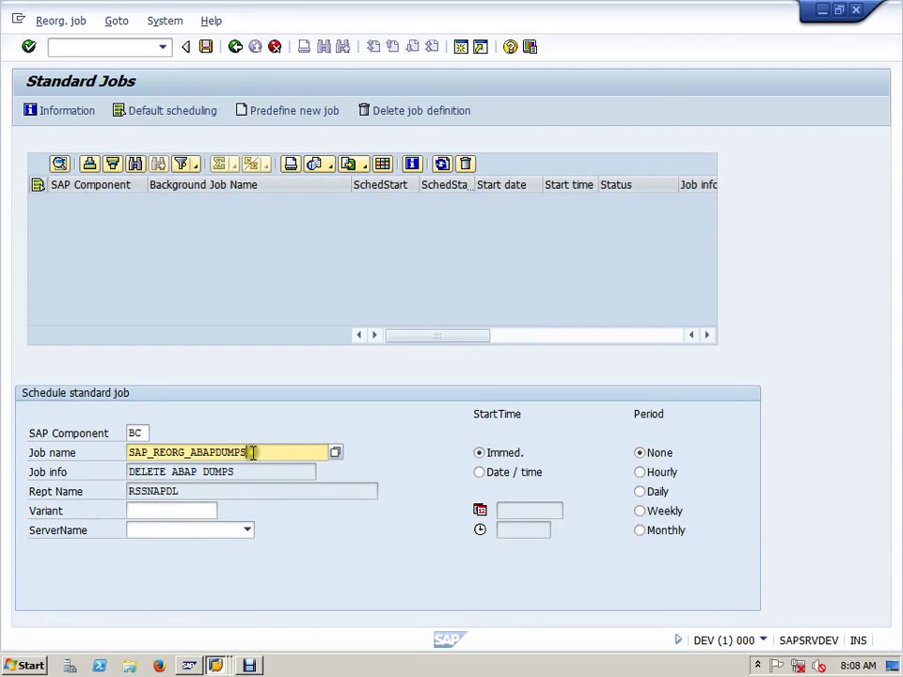
drag(252, 453, 115, 454)
drag(249, 471, 119, 471)
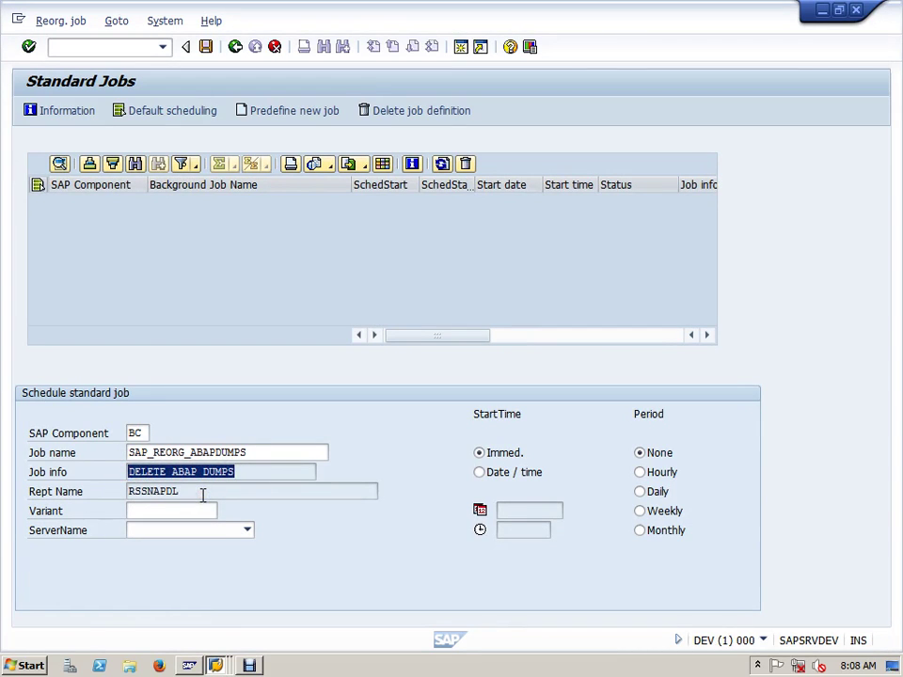
drag(201, 494, 73, 493)
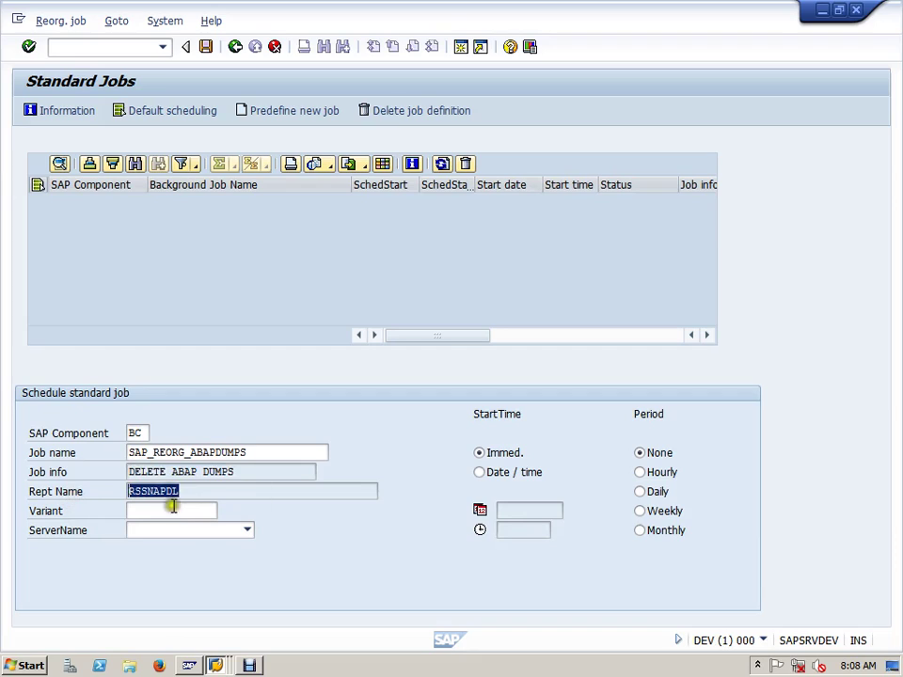
drag(185, 490, 96, 496)
Step: Look through the available variants for the SAP_REORG_ABAPDUMPS job and close the list without choosing one
click(206, 511)
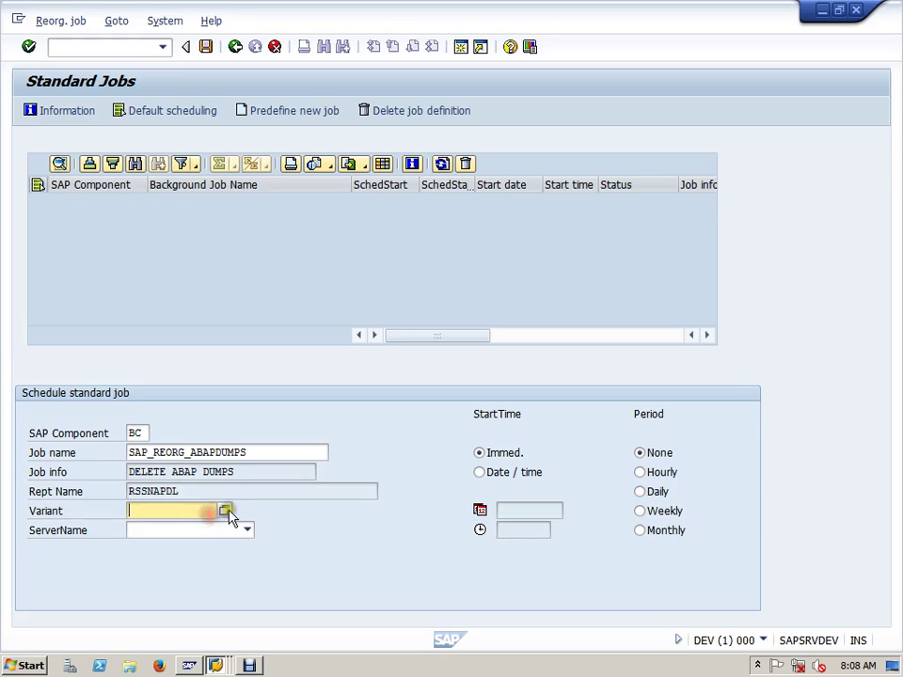
click(227, 511)
click(169, 165)
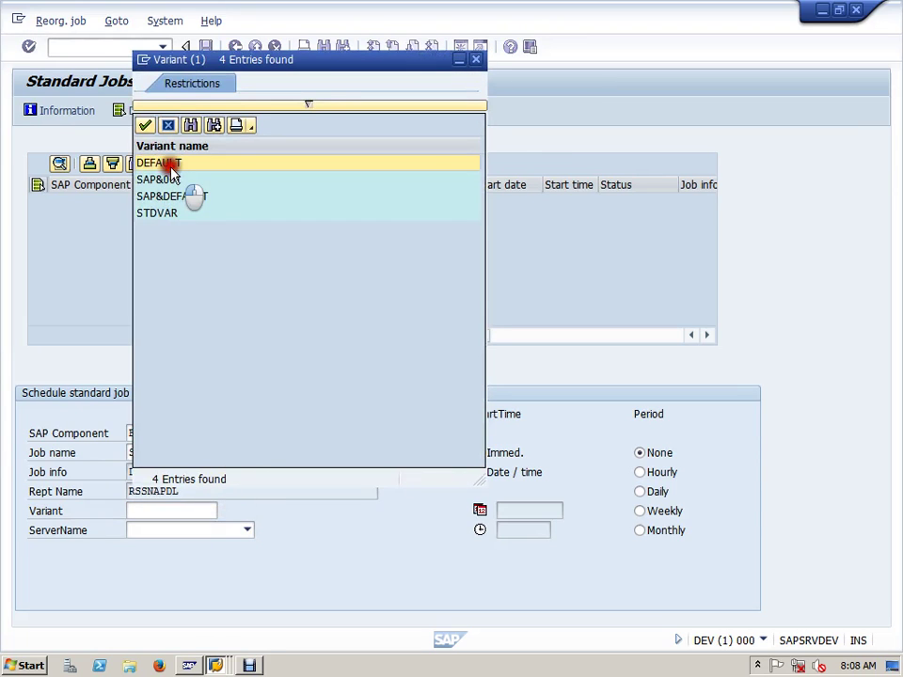
click(169, 180)
click(170, 197)
click(168, 214)
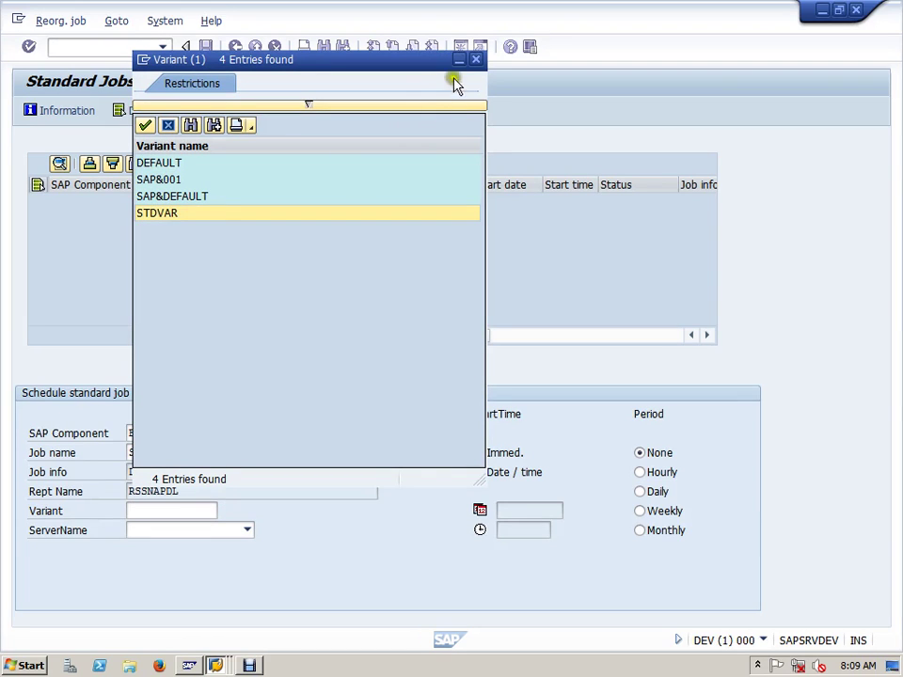
click(477, 61)
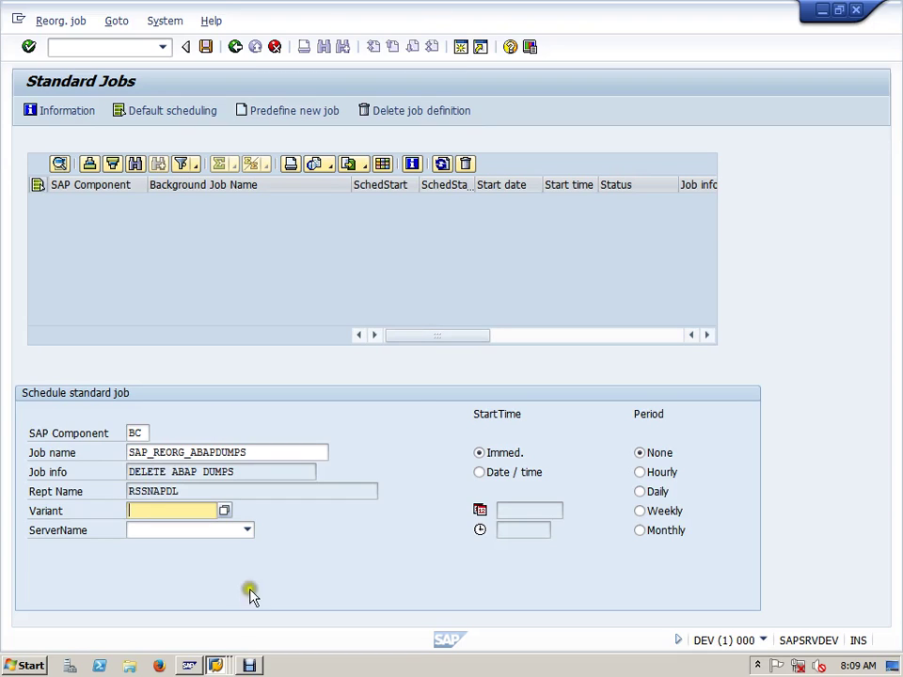
Step: Select SAP_REORG_SPOOL and SAP_REORG_UPDATERECORDS in turn as the standard job and check each one's report name
drag(278, 453, 122, 457)
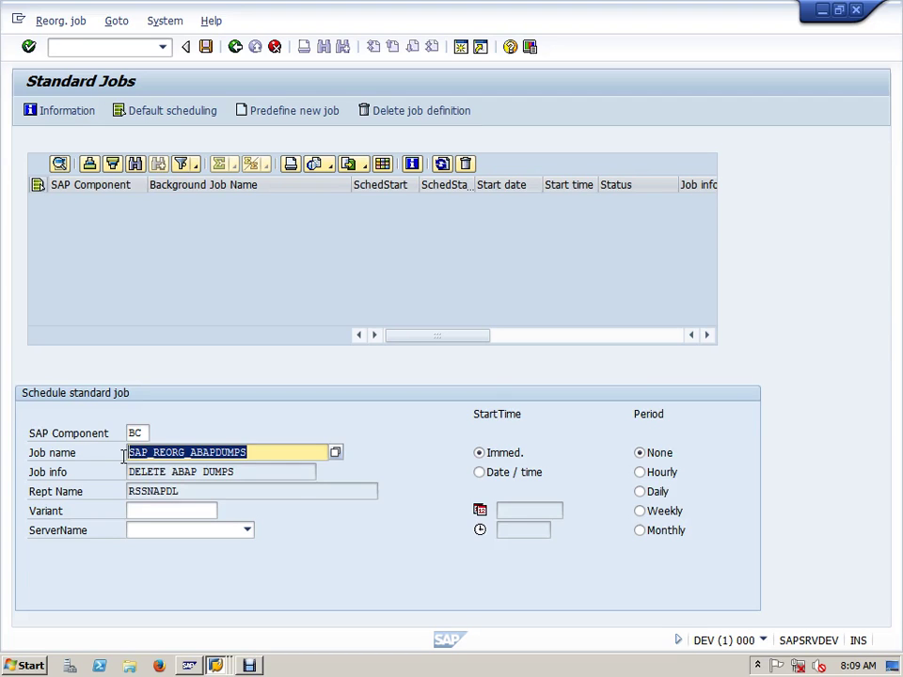
click(336, 454)
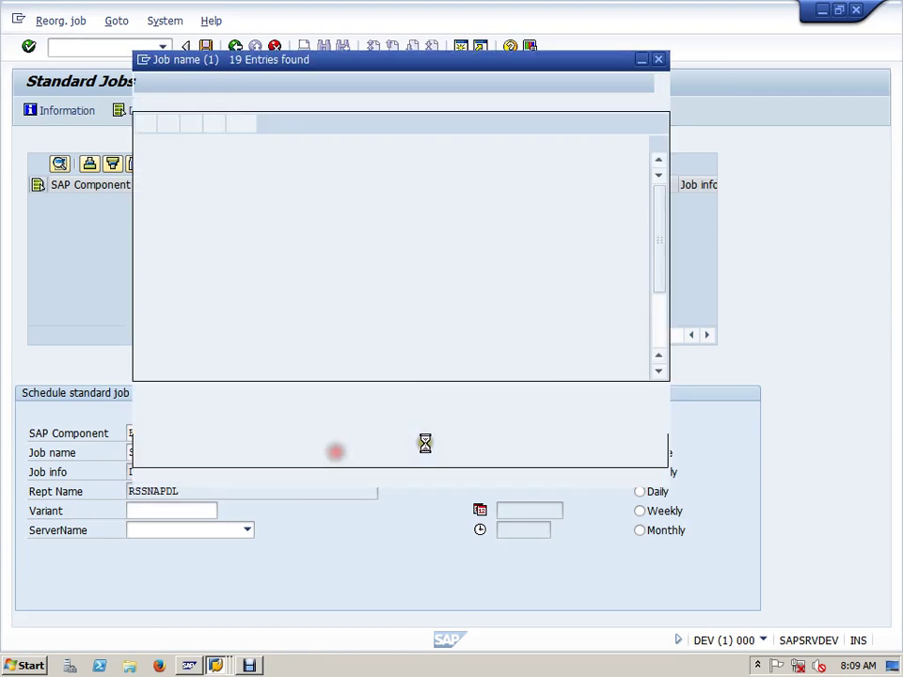
double_click(487, 331)
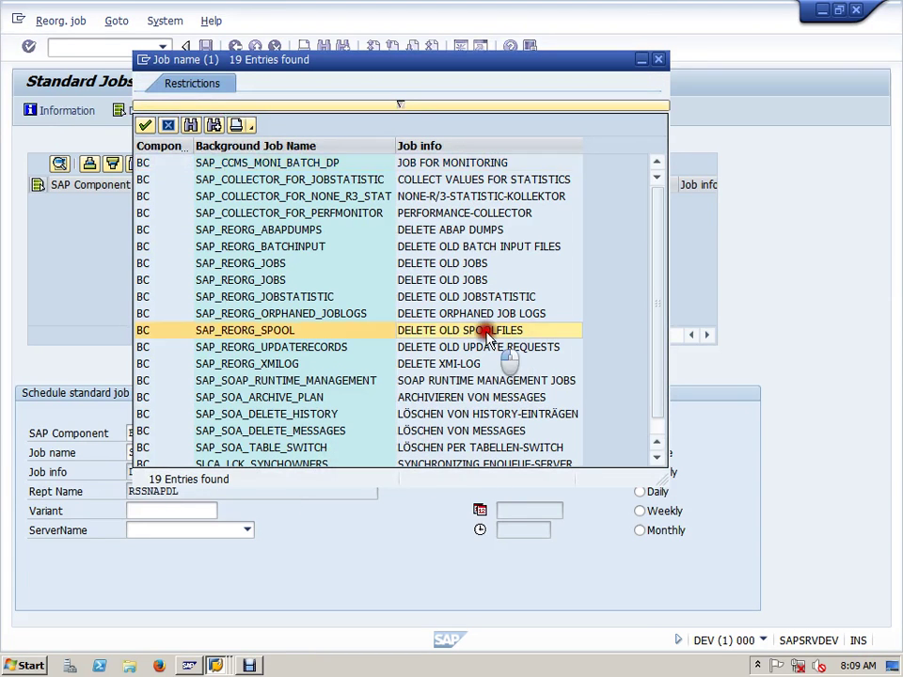
drag(193, 491, 111, 491)
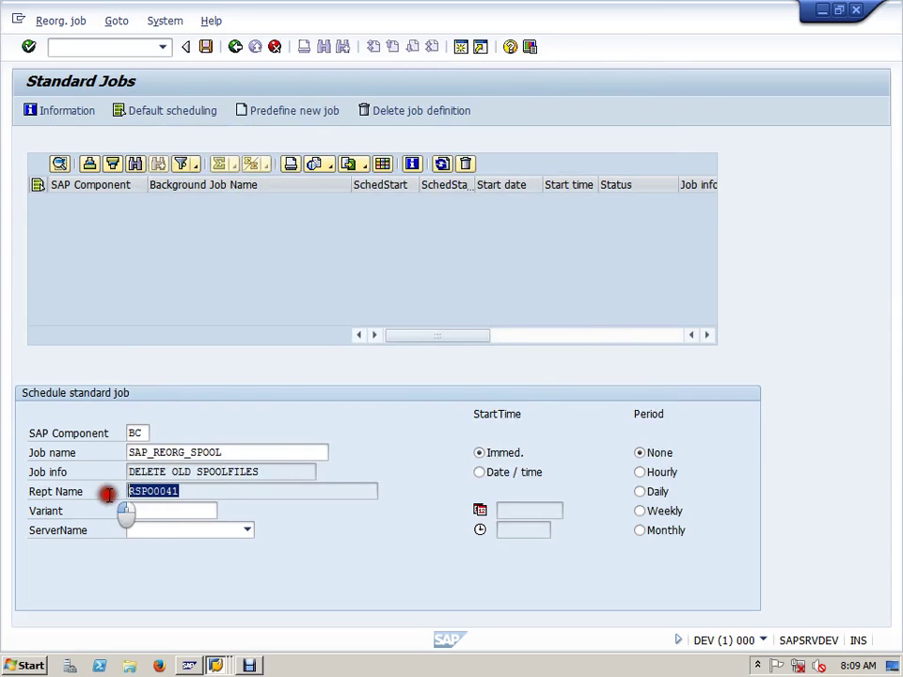
click(284, 444)
click(336, 454)
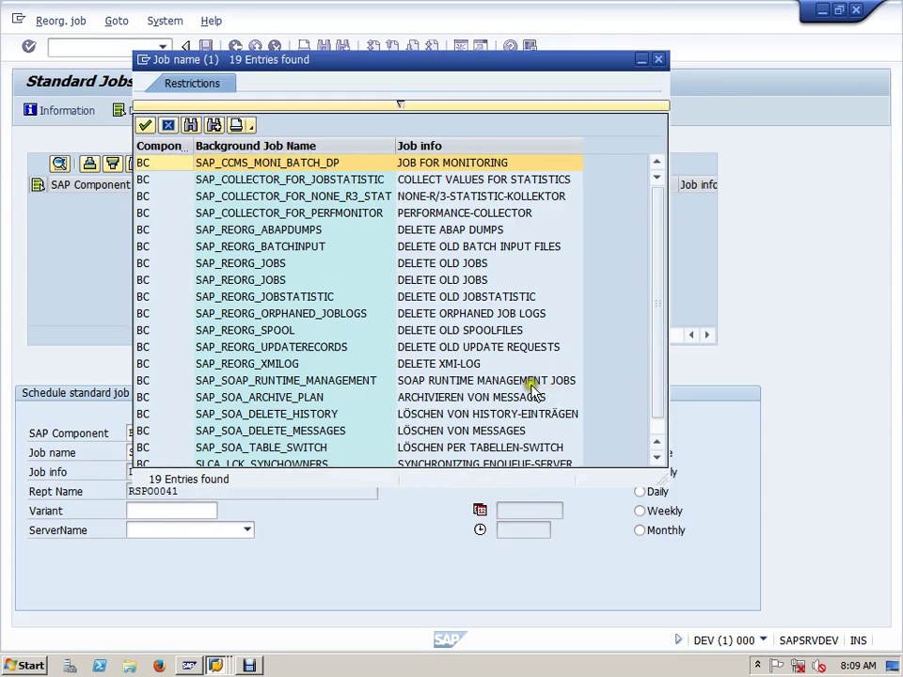
double_click(491, 350)
drag(179, 491, 125, 490)
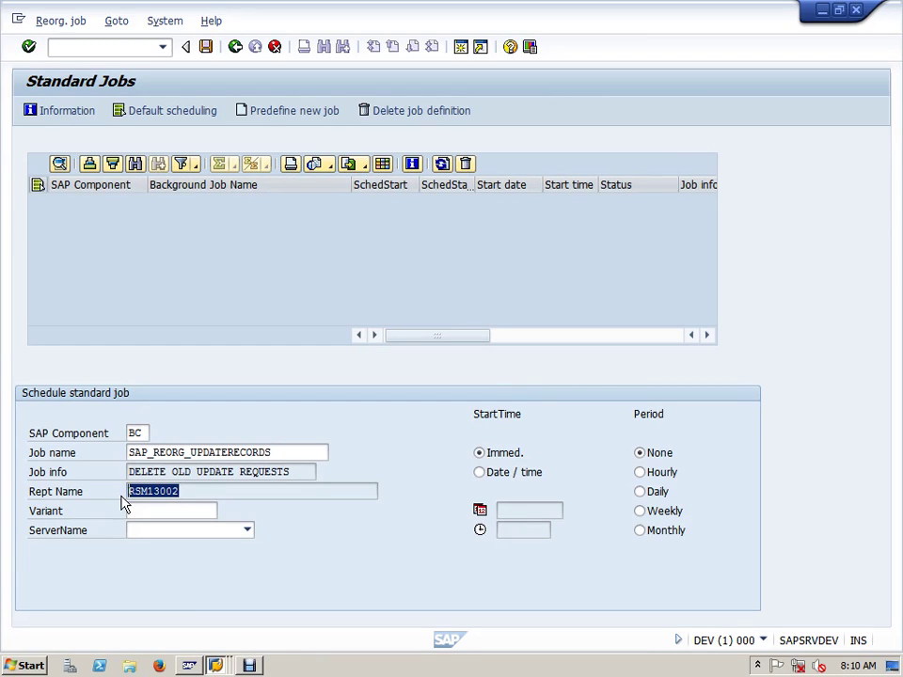
Step: Choose SAP_REORG_ABAPDUMPS as the standard job and copy its report name RSSNAPDL
click(336, 453)
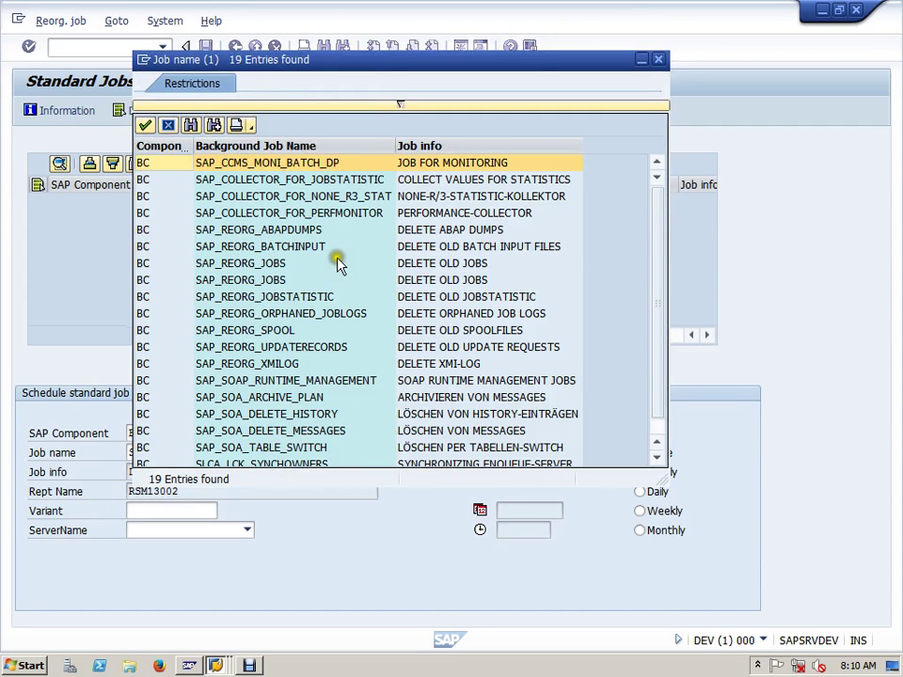
click(313, 231)
double_click(313, 230)
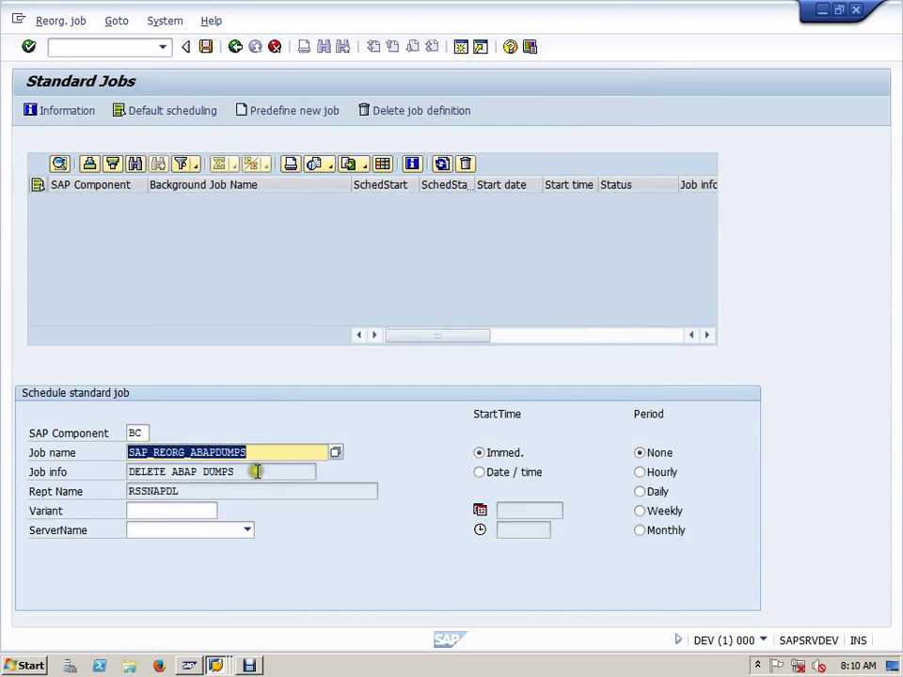
drag(160, 491, 61, 502)
key(ctrl+c)
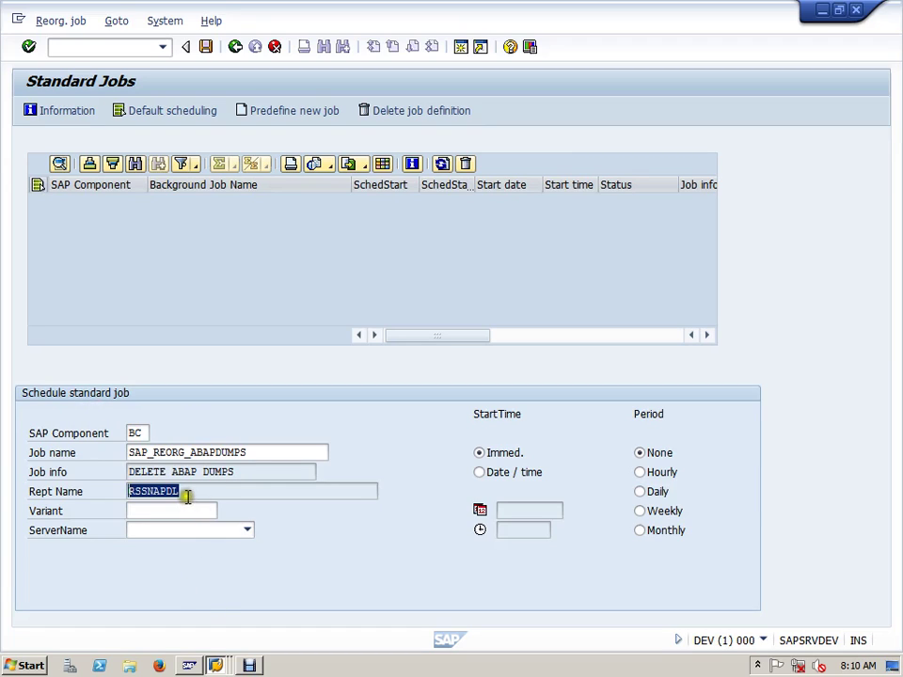
click(116, 492)
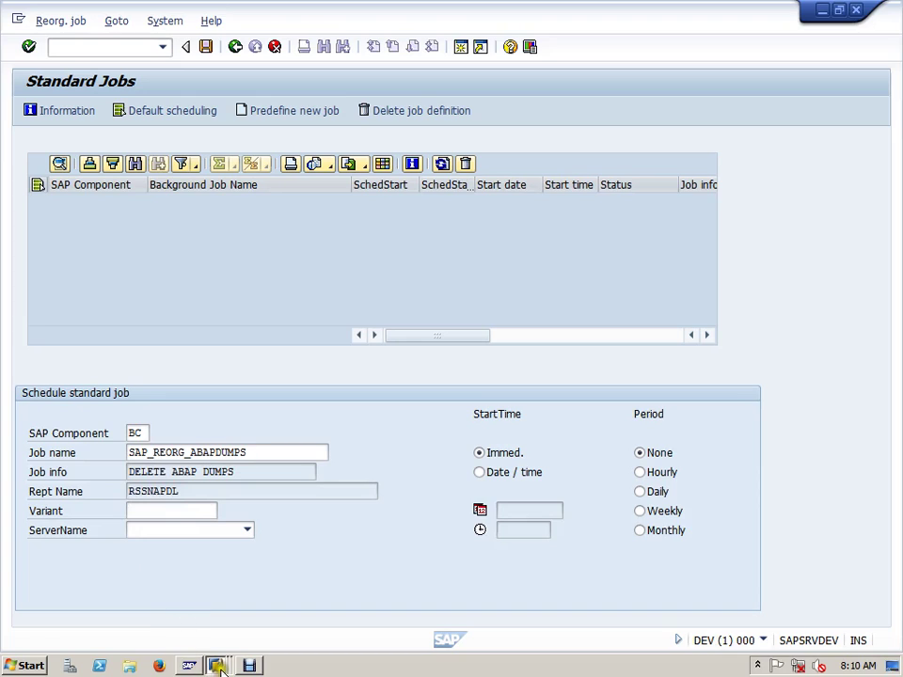
Step: Switch the table SNAP session to transaction SA38 and execute program RSSNAPDL
click(229, 635)
click(138, 45)
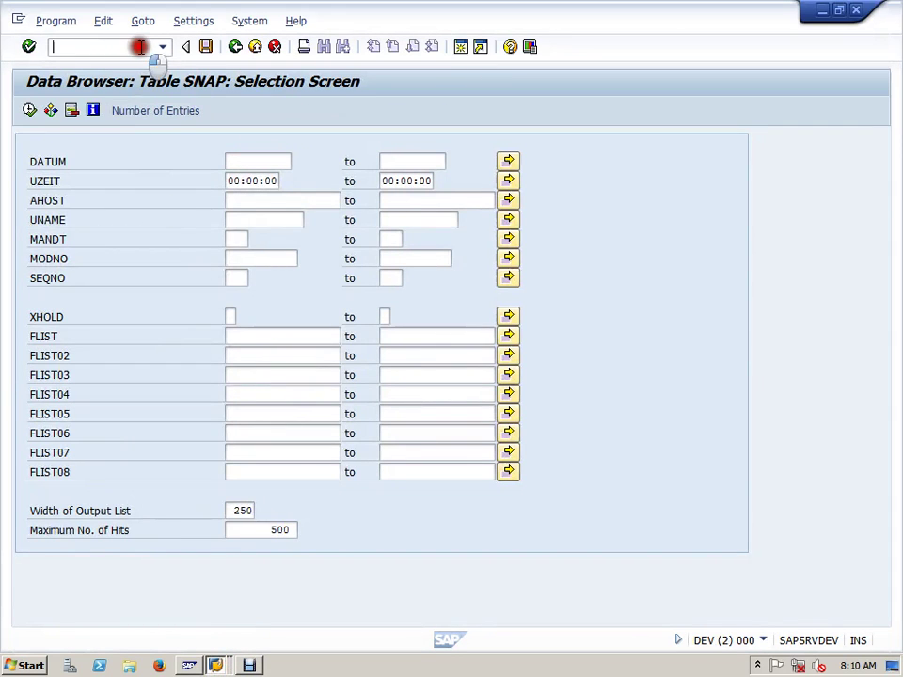
text(/nsa38)
key(Return)
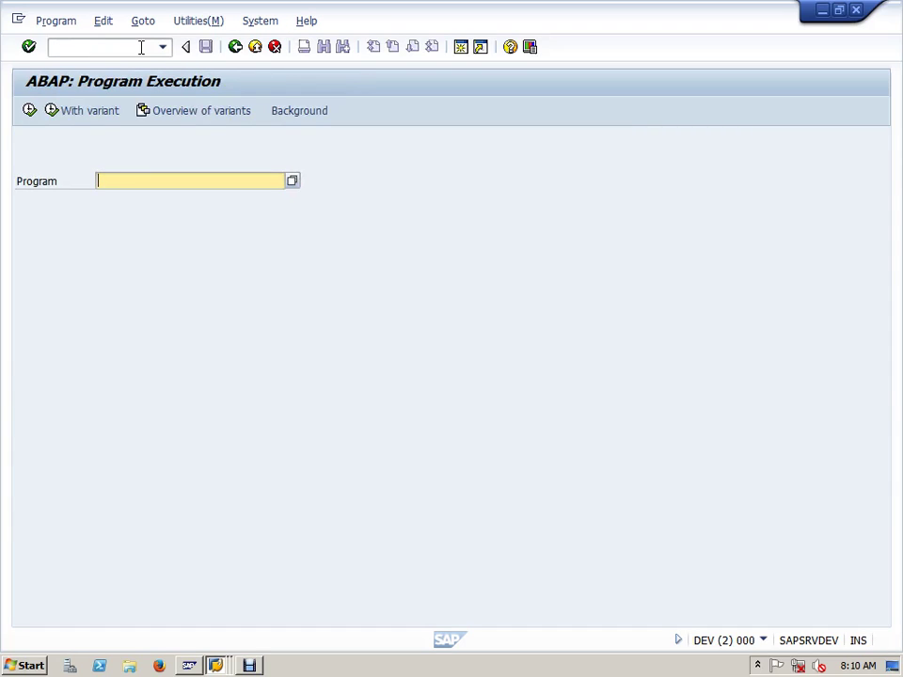
key(ctrl+v)
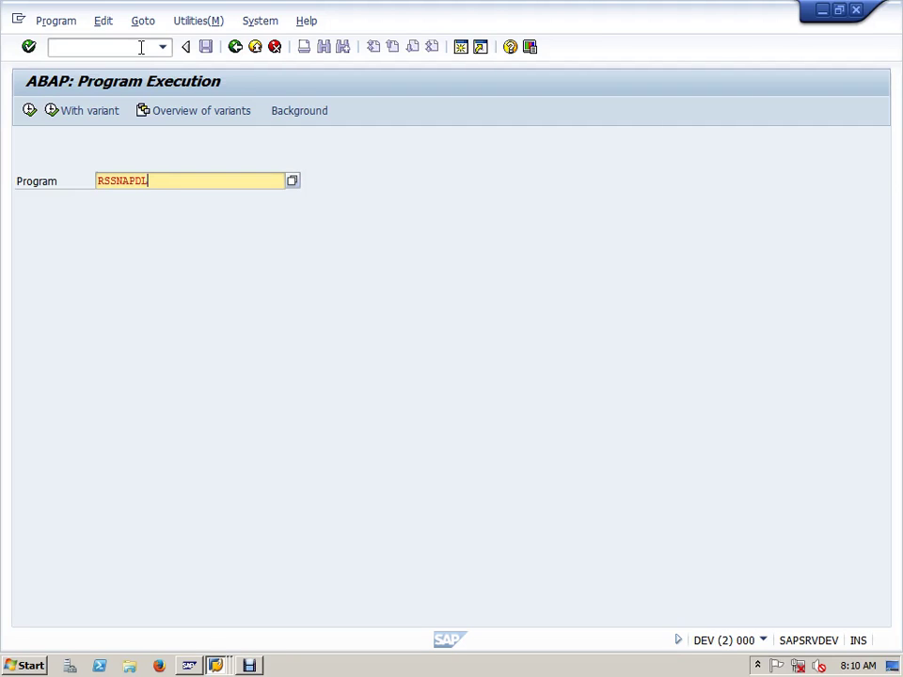
click(31, 112)
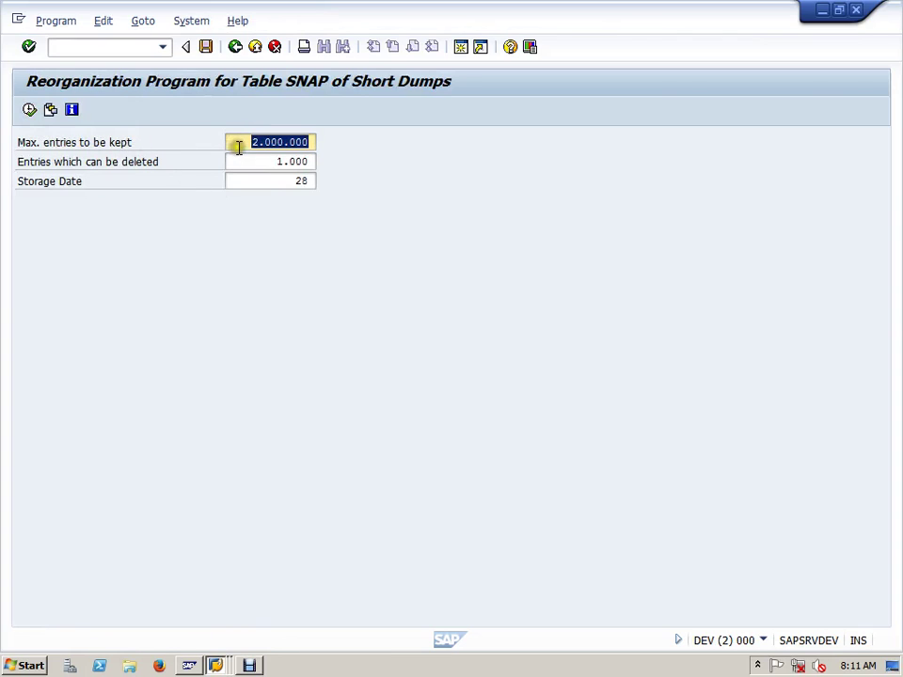
Step: Set the SNAP reorganization to keep at most 5000 entries, allow 500 entries for deletion and use storage date 3
drag(246, 141, 323, 151)
text(5)
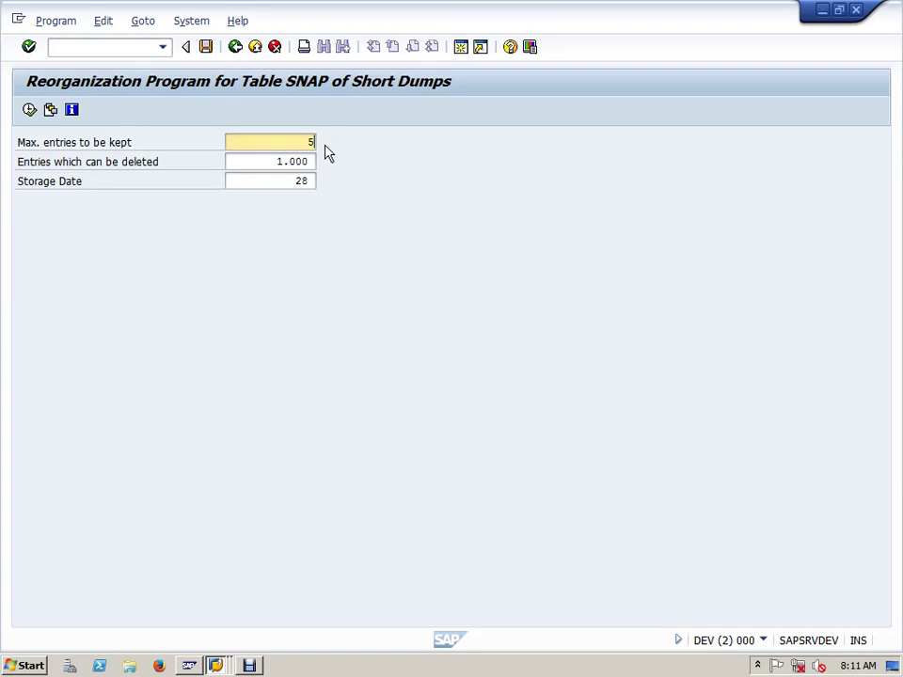
text(000)
click(280, 162)
drag(280, 162, 358, 168)
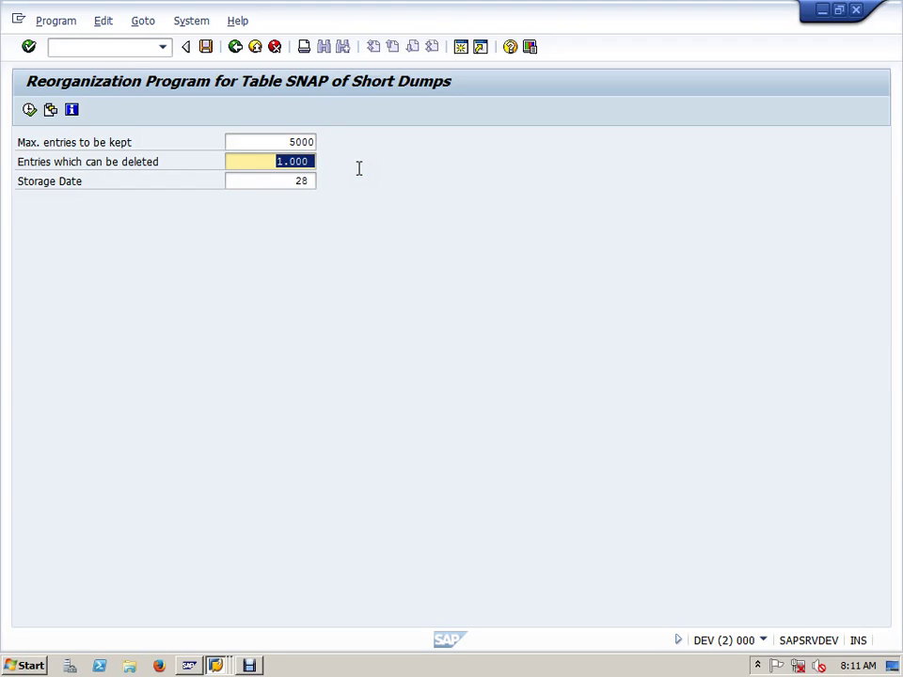
text(500)
double_click(301, 181)
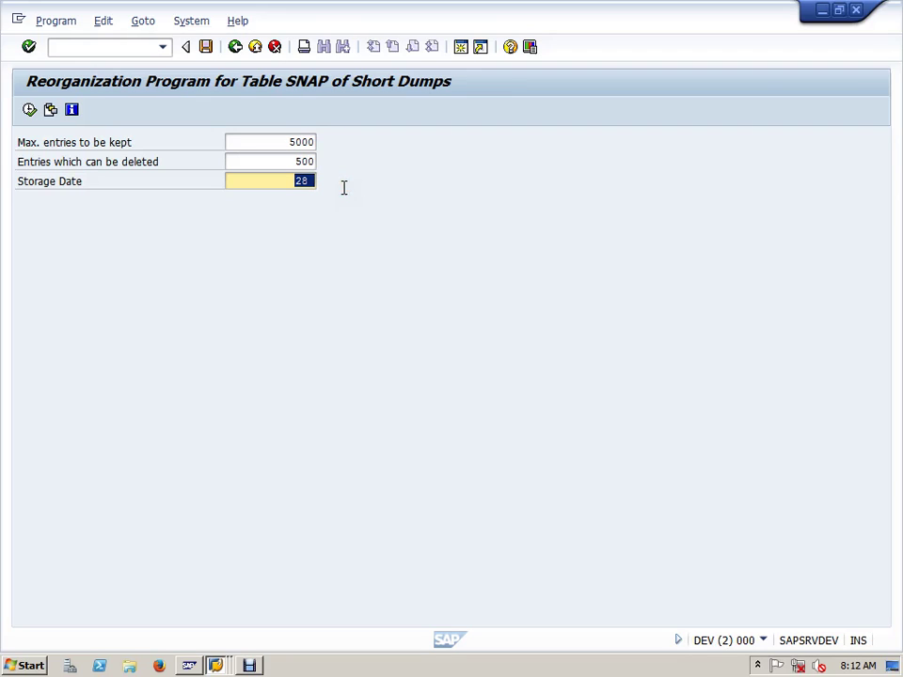
key(BackSpace)
text(3)
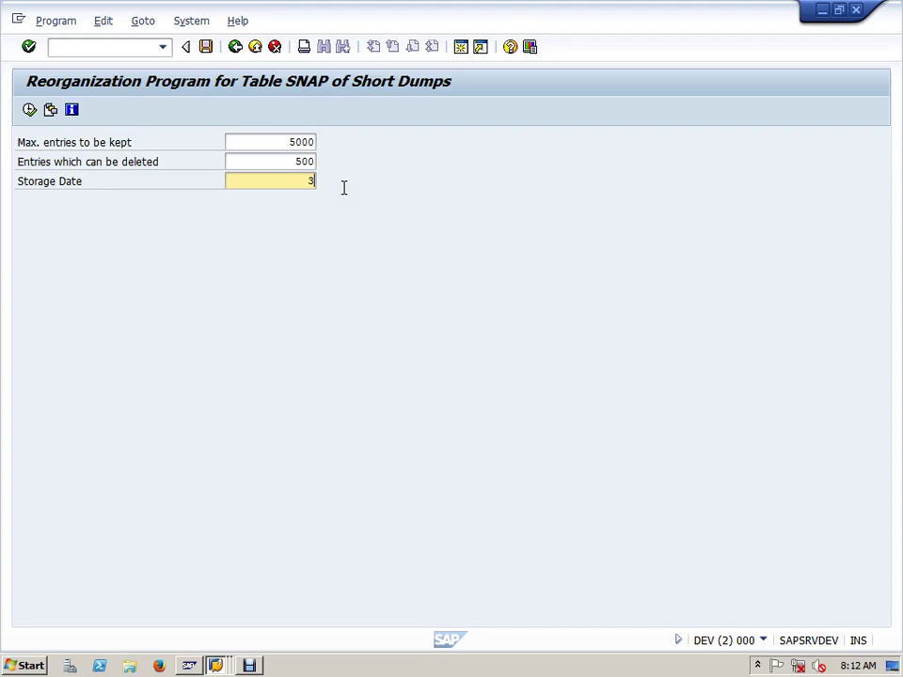
Step: Open the variant attributes for these selections and enter the name Z_3days and meaning "Delete Dumps older than 3 days"
click(205, 47)
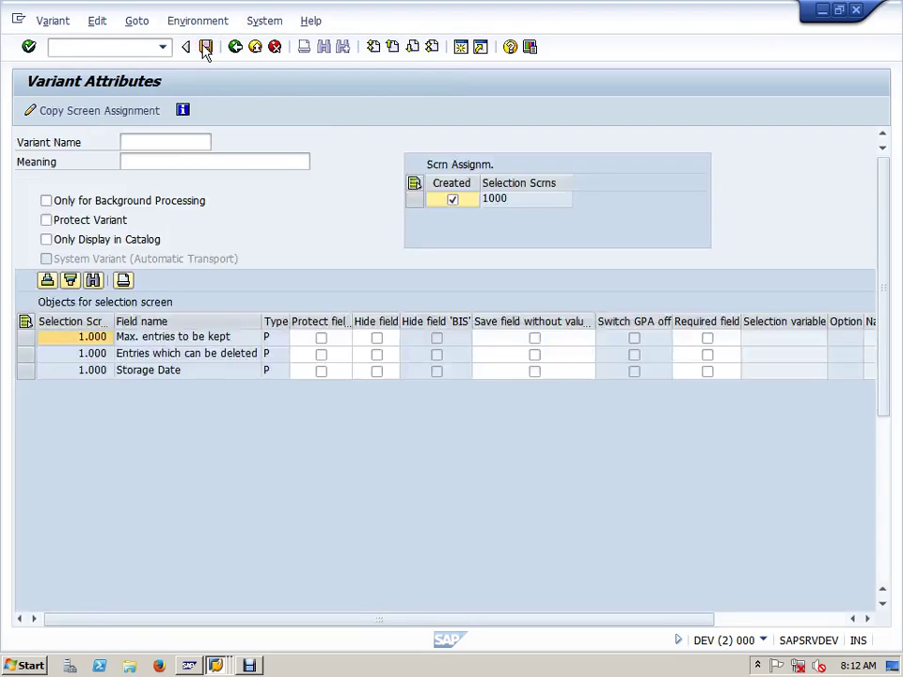
click(178, 142)
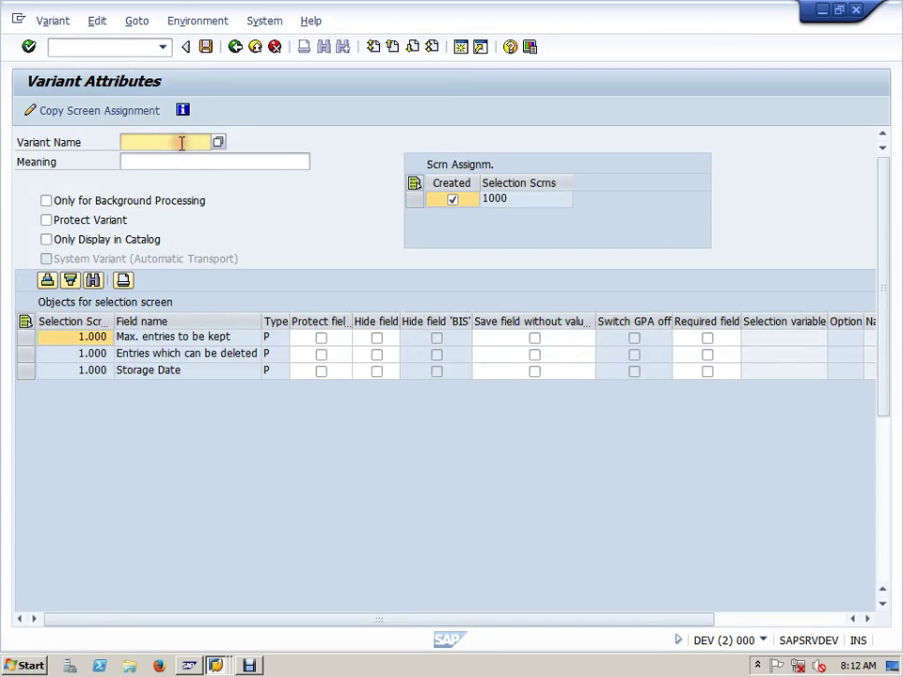
text(Z_3days)
key(Tab)
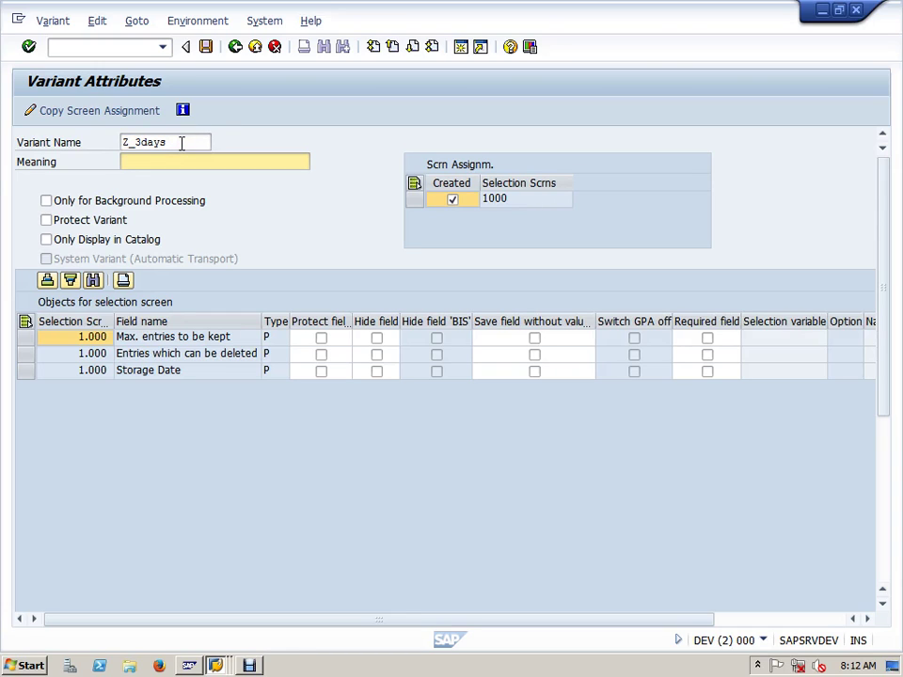
text(Delete Dumps old)
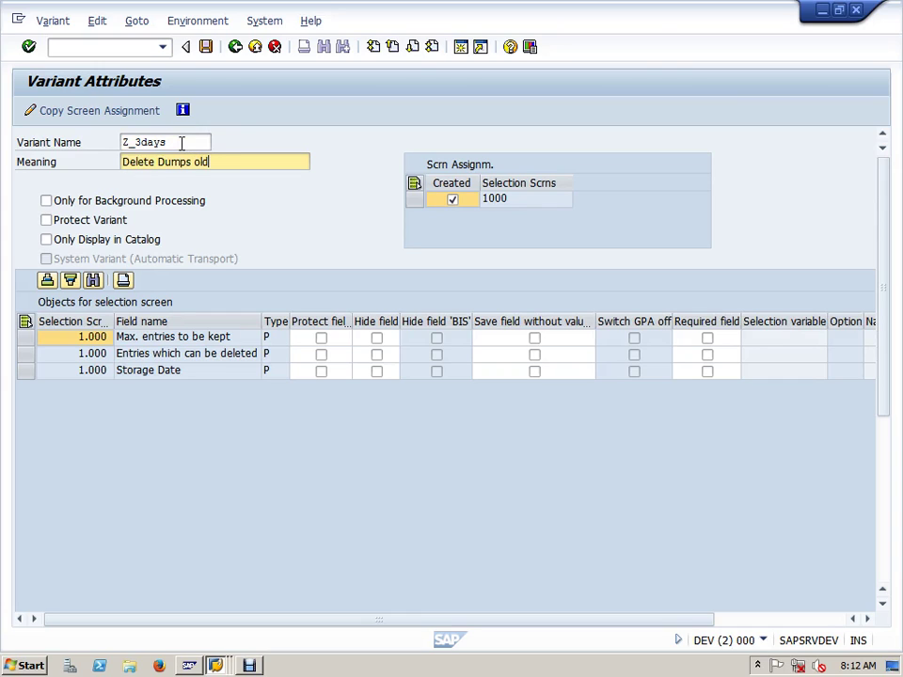
text(er than 3 days)
Step: Restrict the variant to background processing, protect it, and save it
click(46, 201)
click(47, 220)
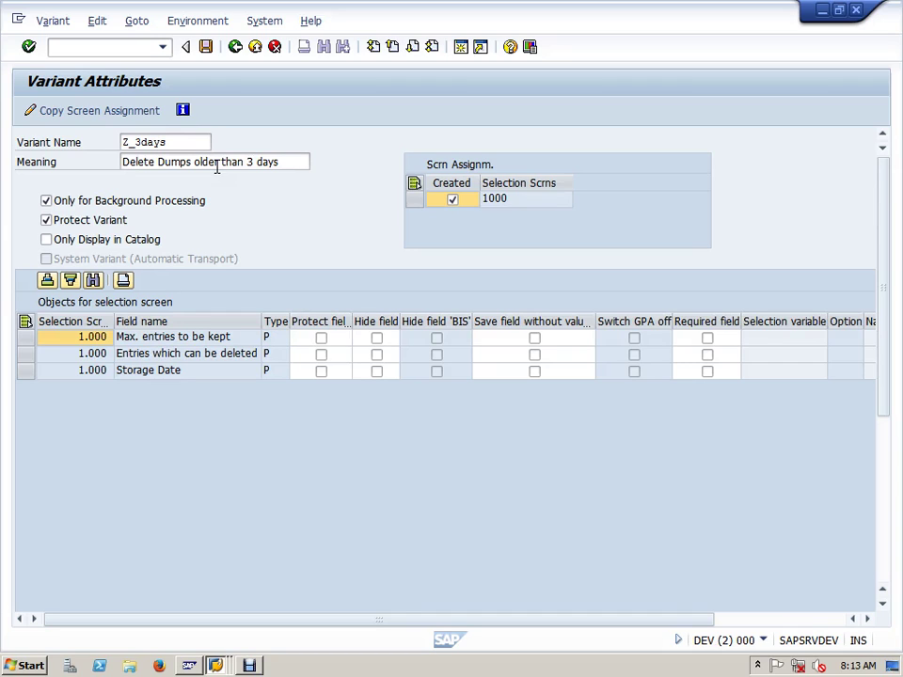
click(207, 47)
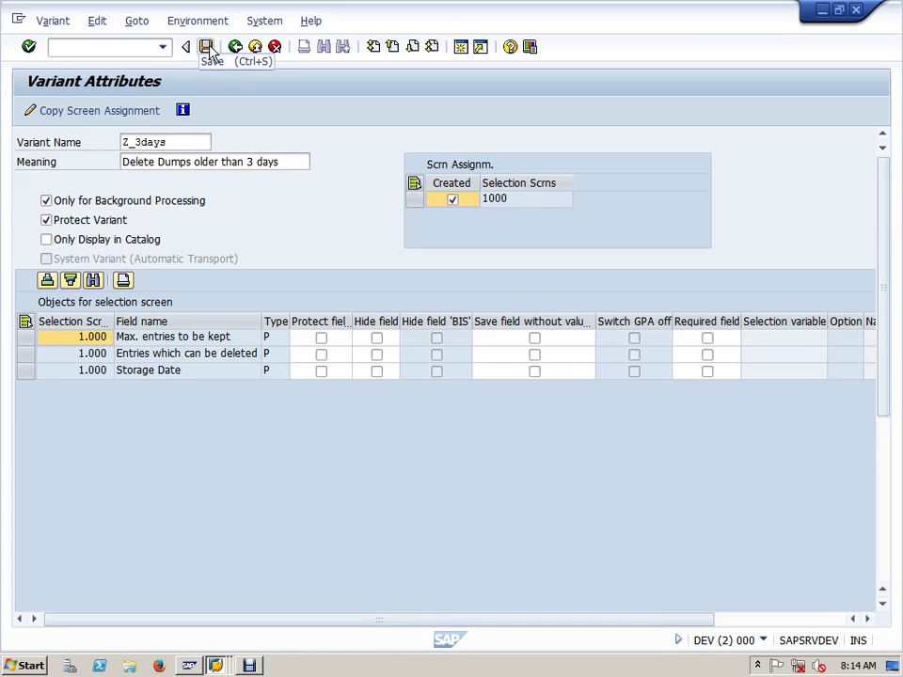
click(207, 47)
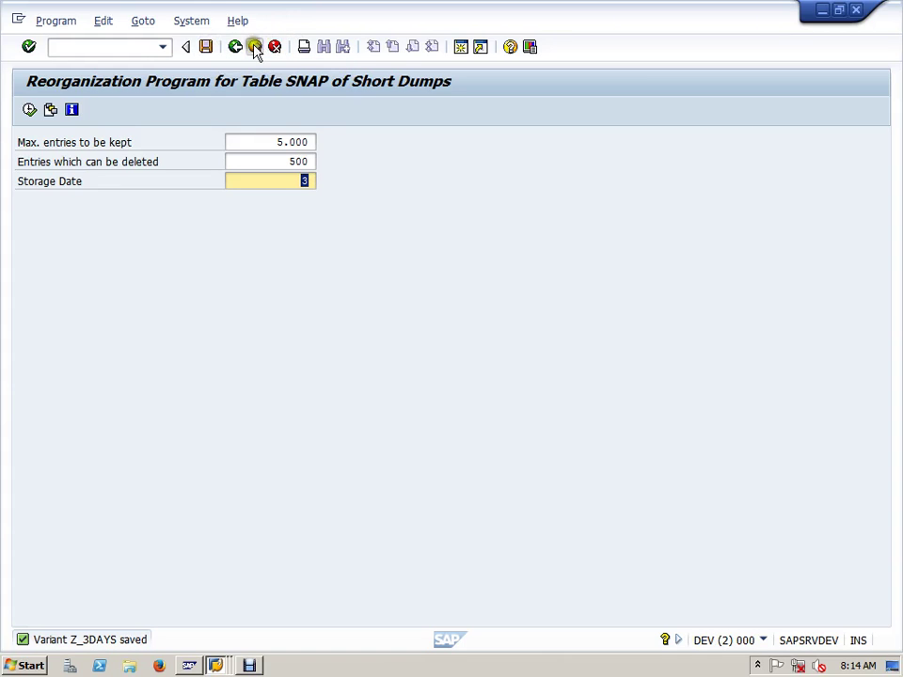
Step: Check the Z_3DAYS entry in the variant overview of program RSSNAPDL and close this session
click(237, 48)
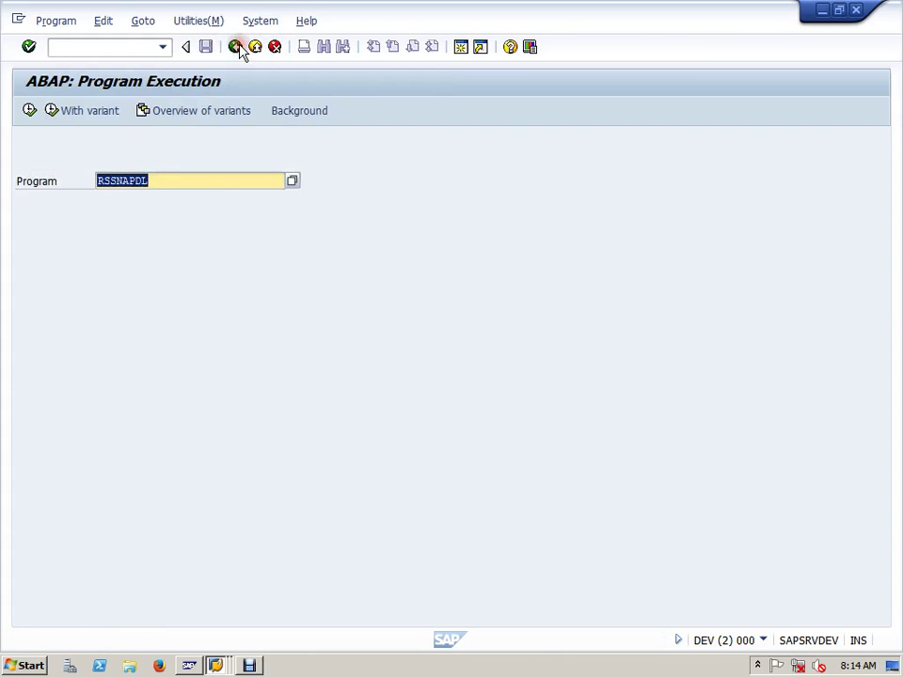
click(222, 114)
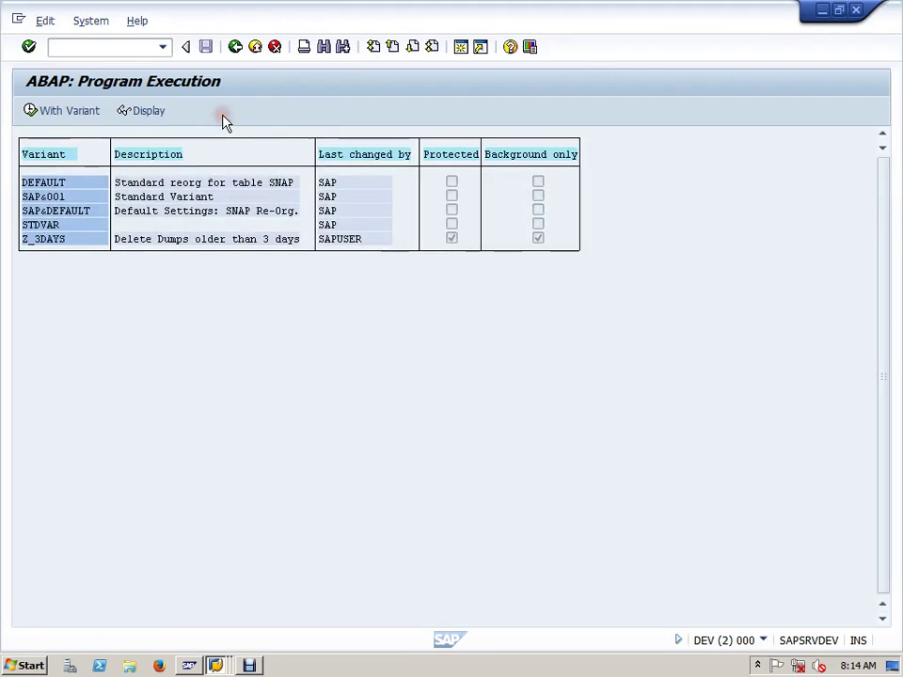
click(54, 239)
click(185, 239)
click(264, 241)
click(178, 241)
click(219, 242)
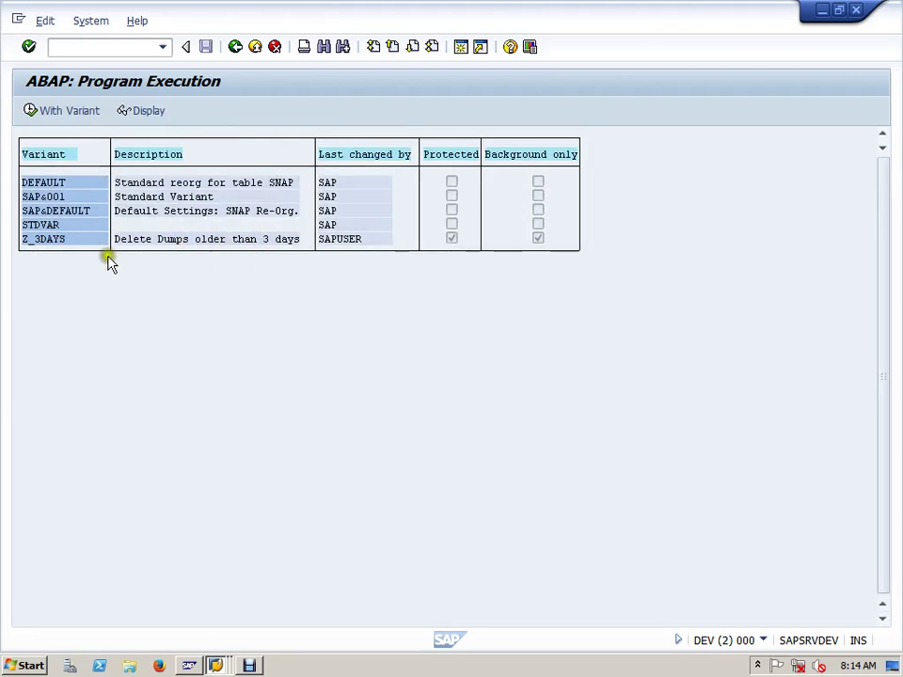
click(856, 13)
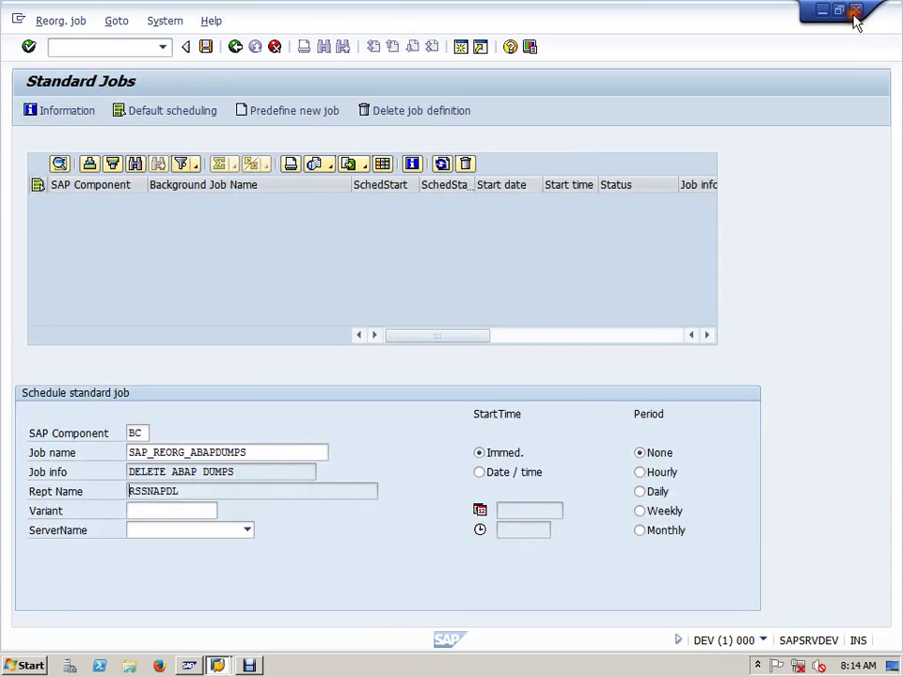
Step: Assign variant Z_3DAYS and server SAPSRVDEV_DEV_24 to the standard job SAP_REORG_ABAPDUMPS
click(184, 509)
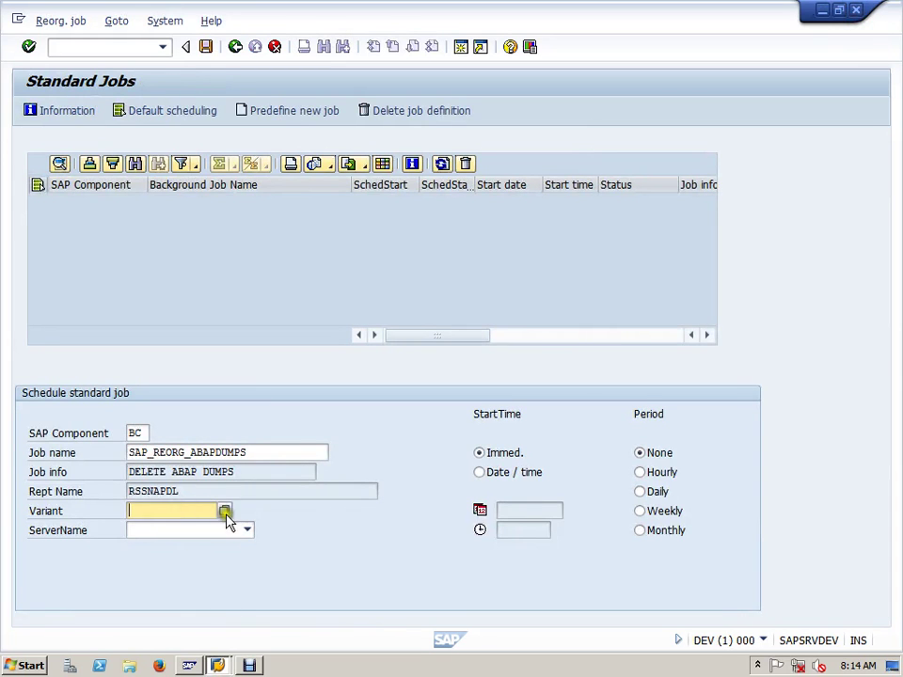
click(224, 510)
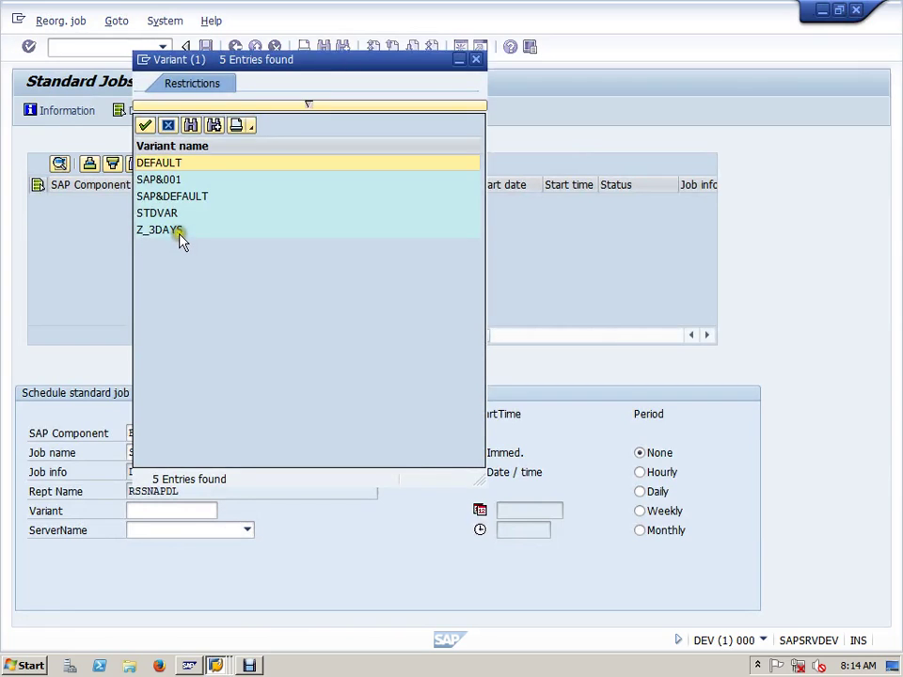
click(179, 230)
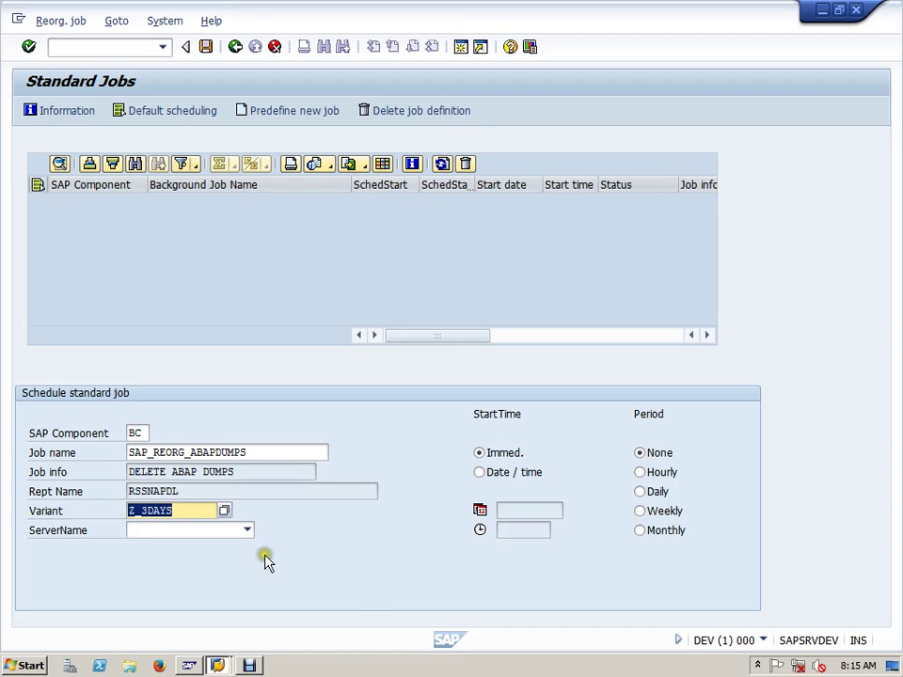
click(198, 511)
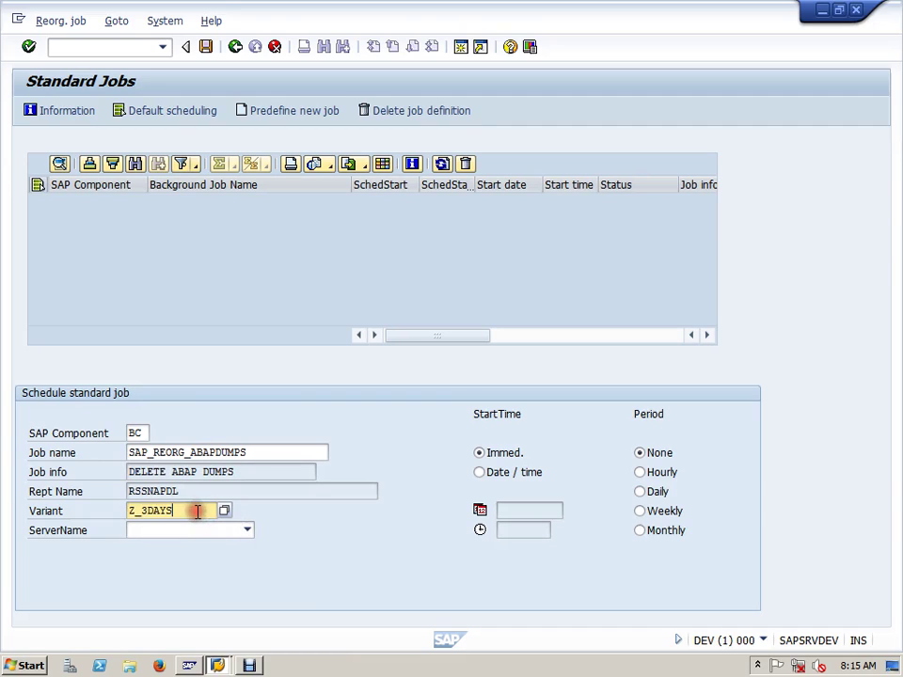
click(247, 530)
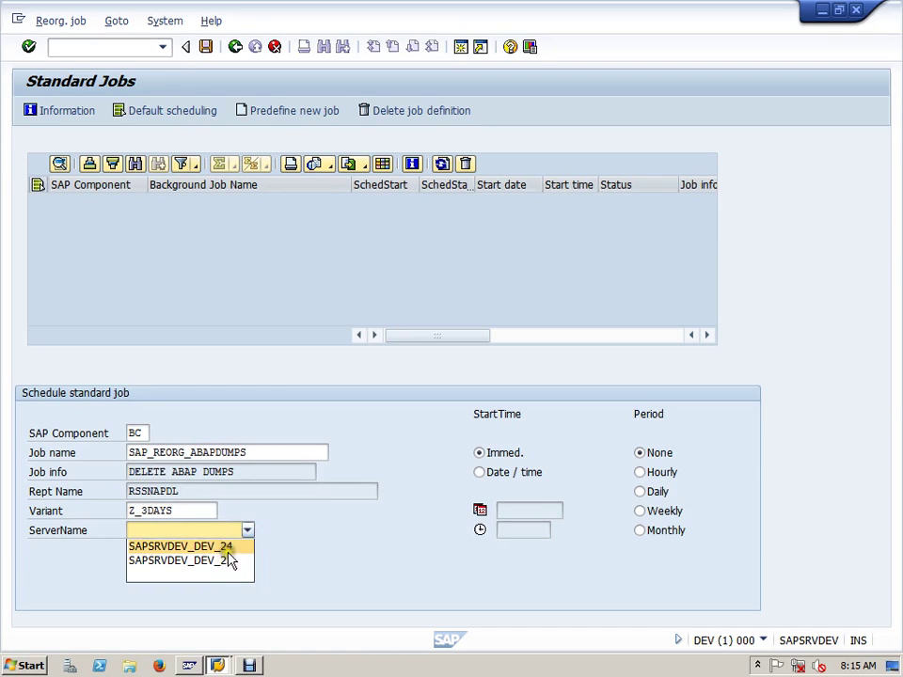
click(228, 546)
click(201, 511)
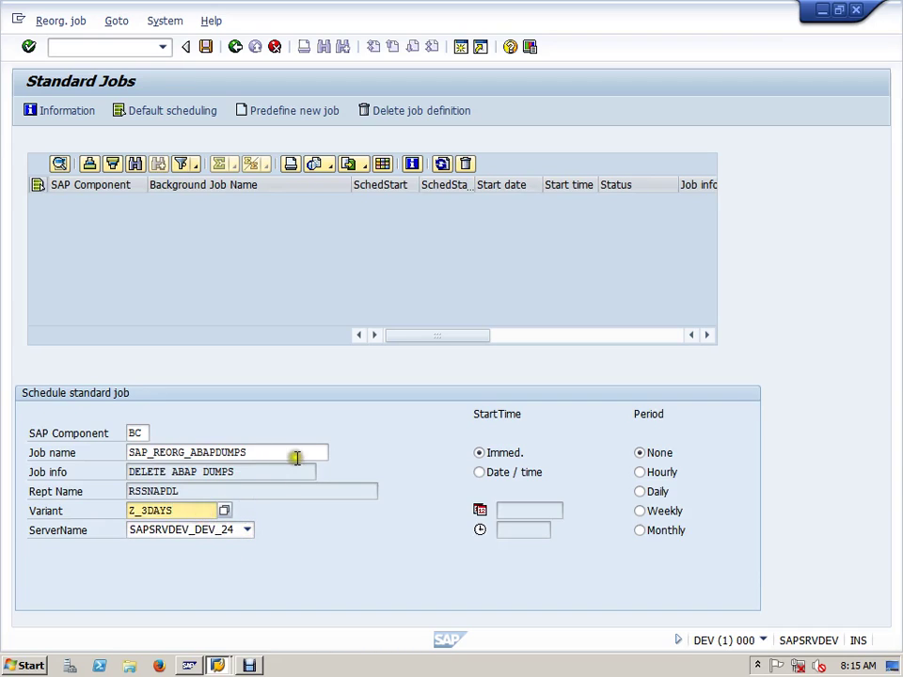
click(295, 456)
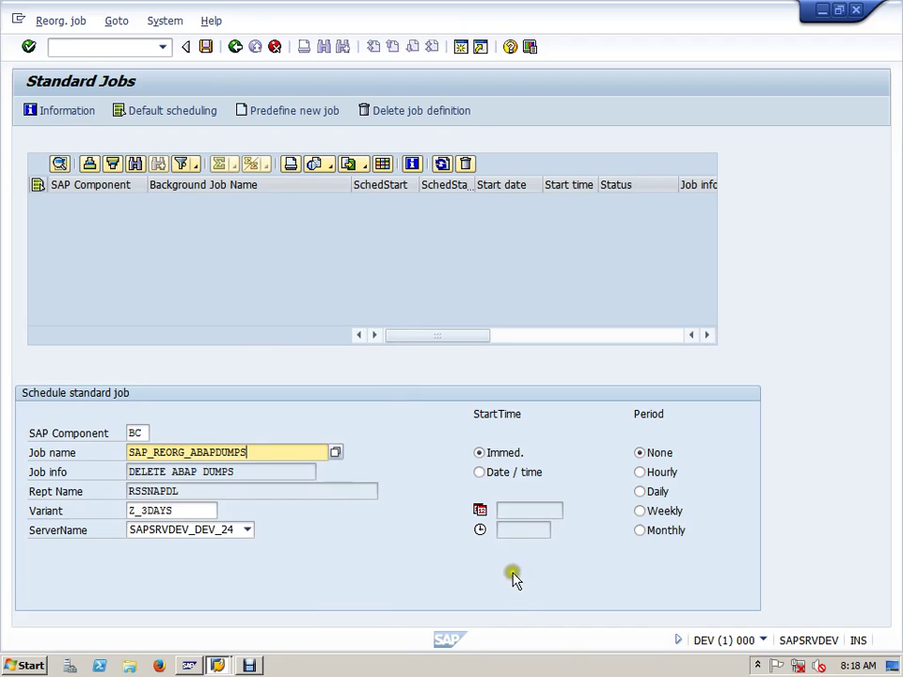
Step: Set the job's period to Daily and its start to a specific date and time, with the date 30.03.2016
click(640, 491)
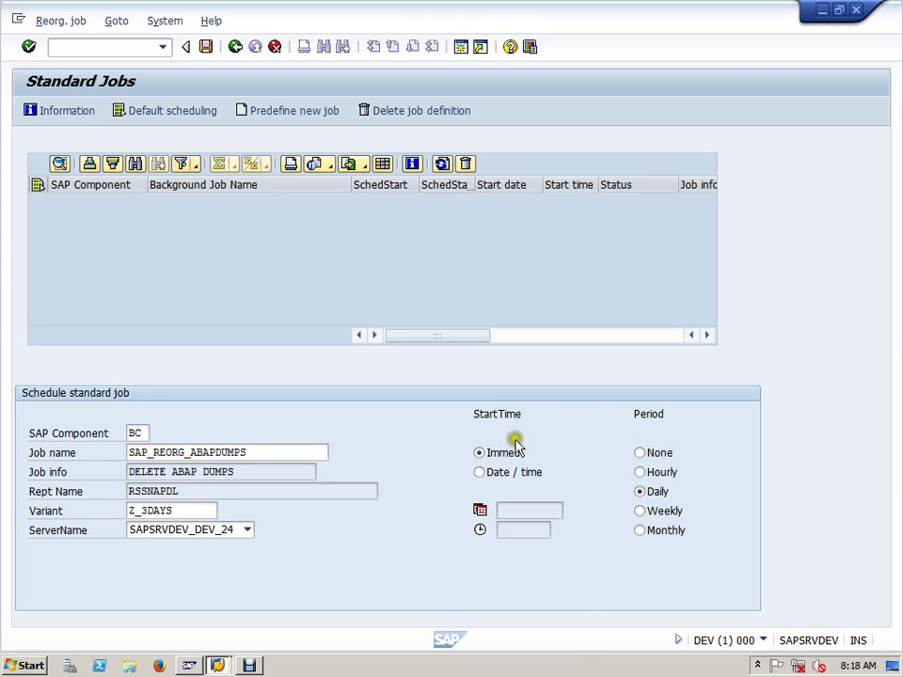
click(480, 473)
click(508, 510)
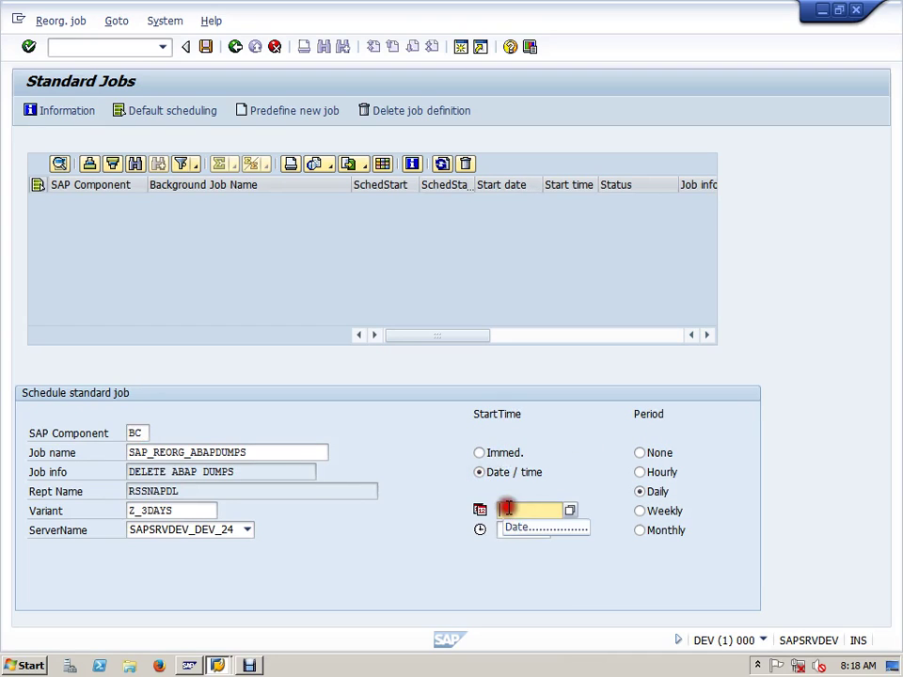
click(572, 511)
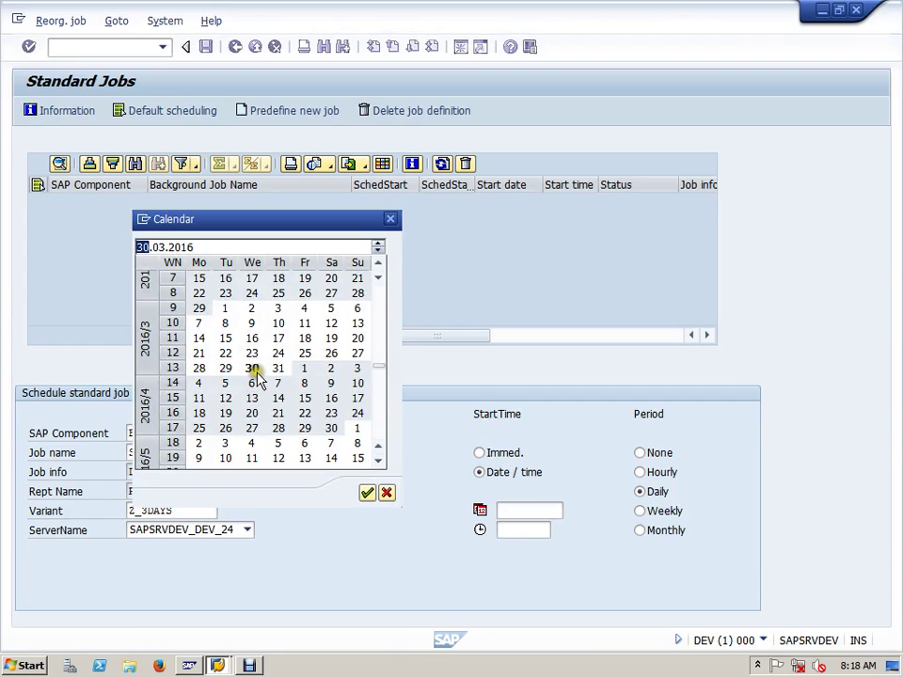
double_click(256, 371)
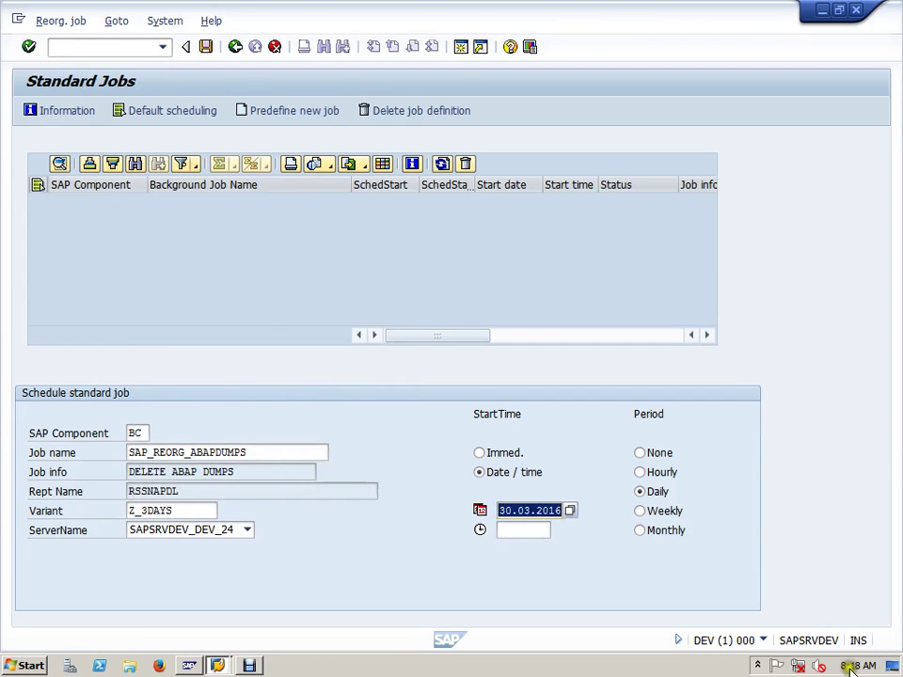
Step: Set the job's start time to 08:20:00 and save the schedule
mouse_move(851, 668)
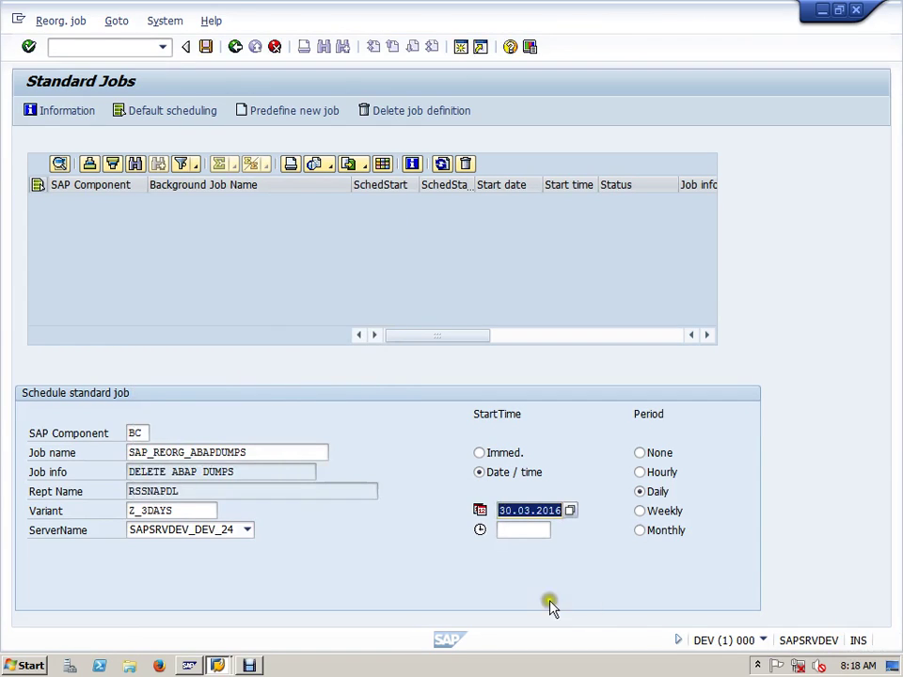
click(528, 530)
click(555, 533)
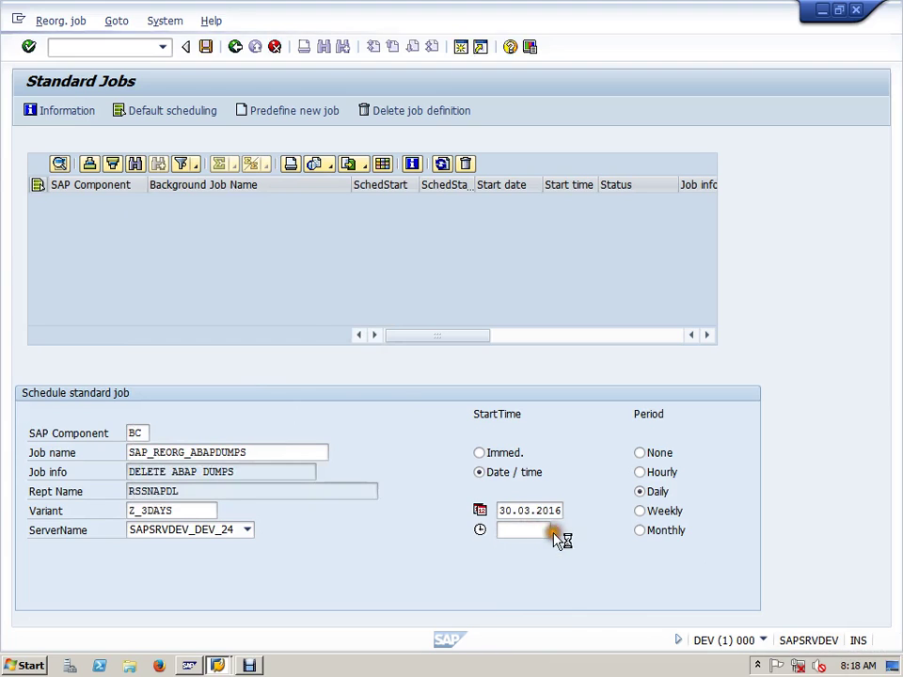
click(159, 290)
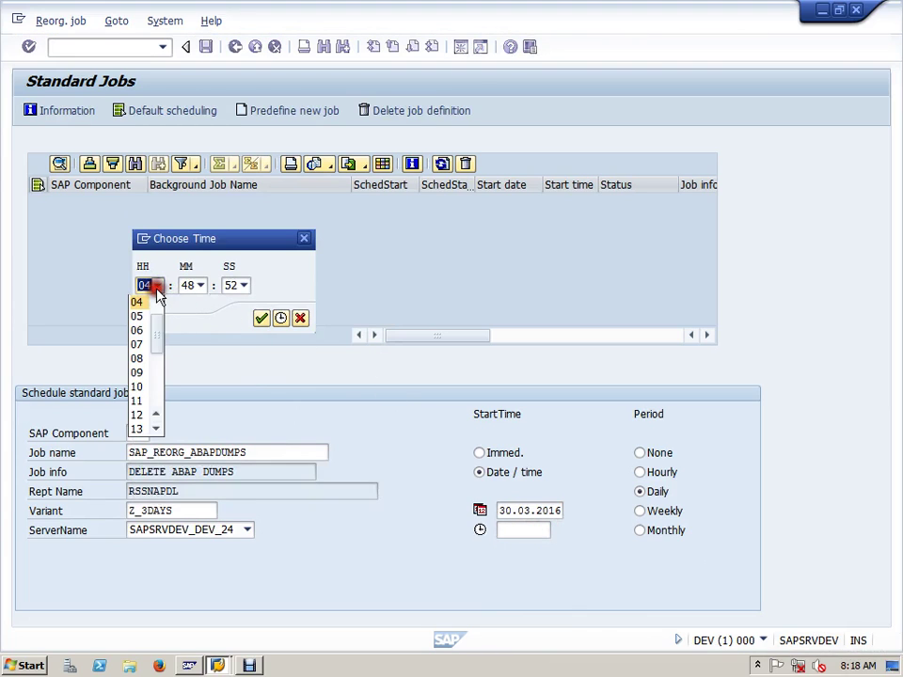
click(147, 359)
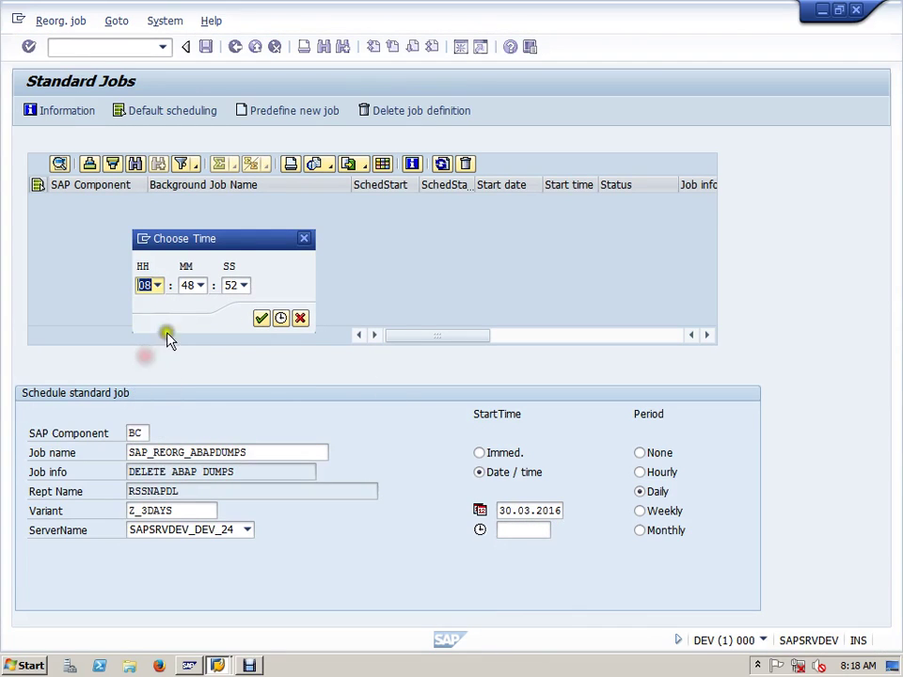
click(201, 286)
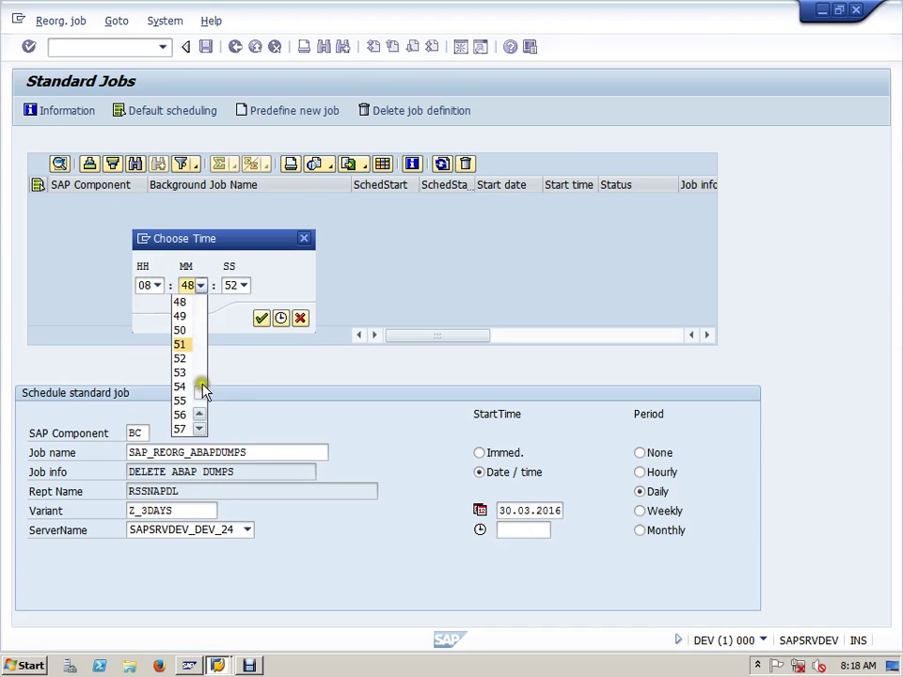
drag(201, 392, 203, 328)
click(187, 330)
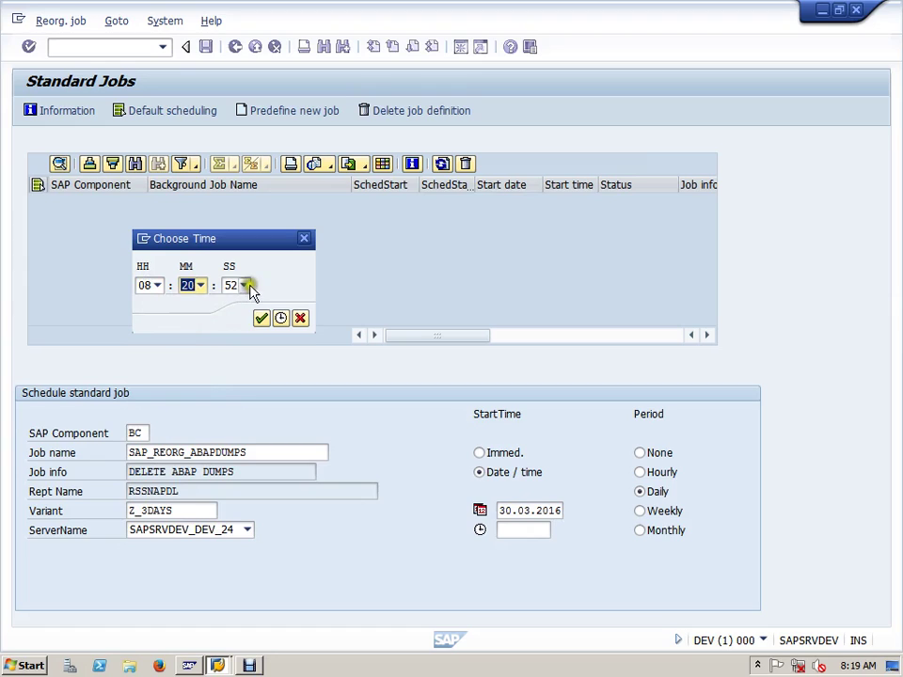
click(244, 285)
drag(242, 403, 244, 296)
click(223, 301)
click(262, 319)
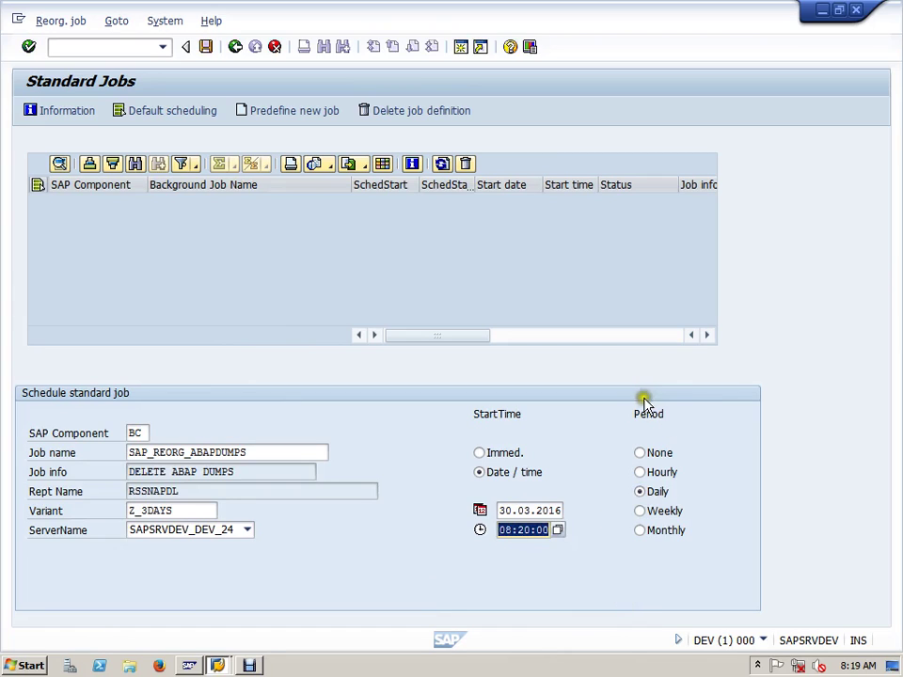
click(206, 47)
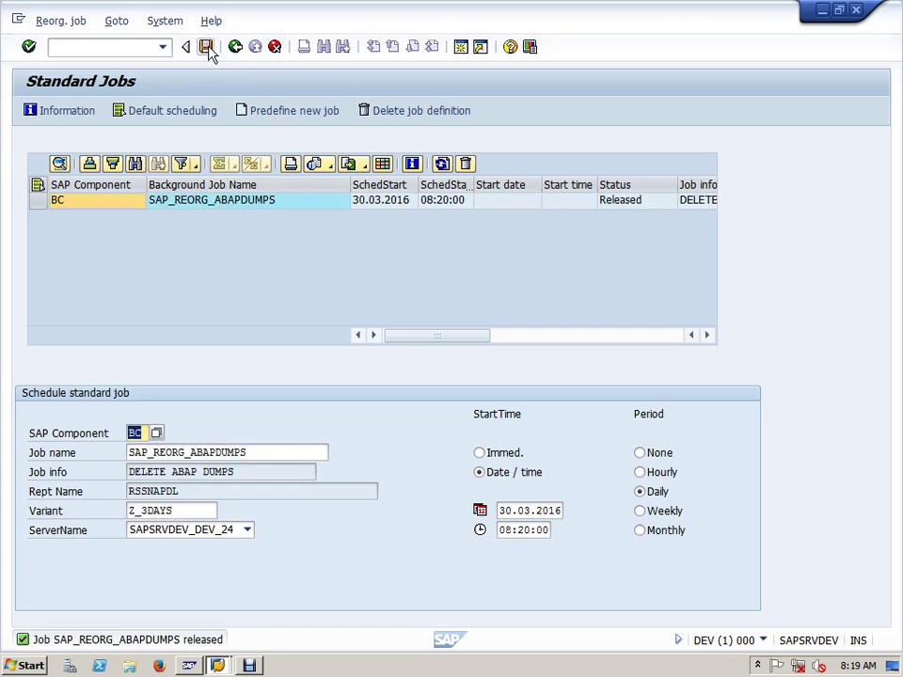
Step: Review the scheduled job's start time, status, period, variant and server across the list, narrowing the report name column
click(416, 454)
click(456, 205)
click(628, 208)
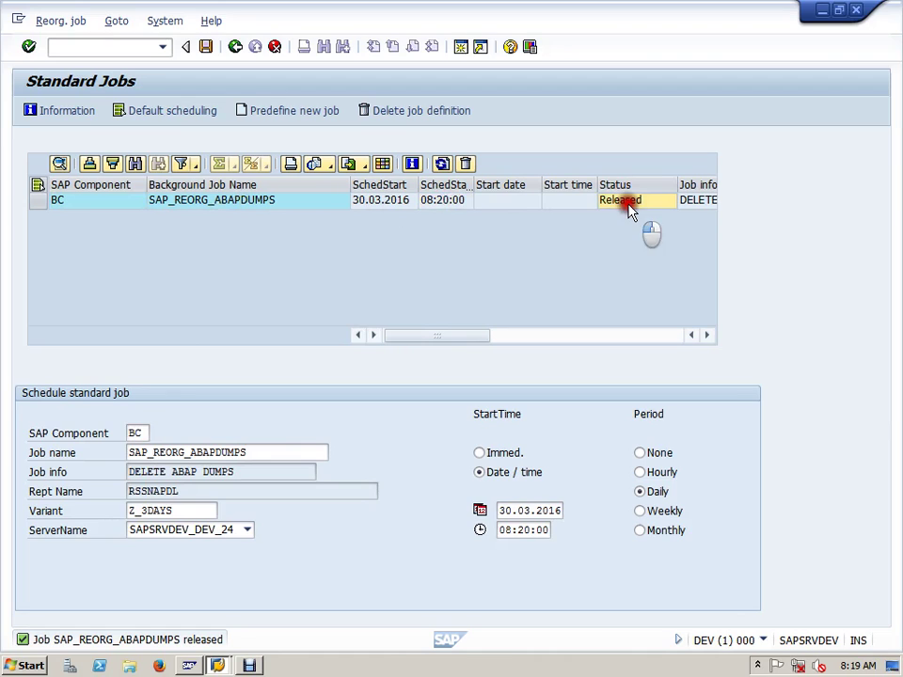
click(705, 335)
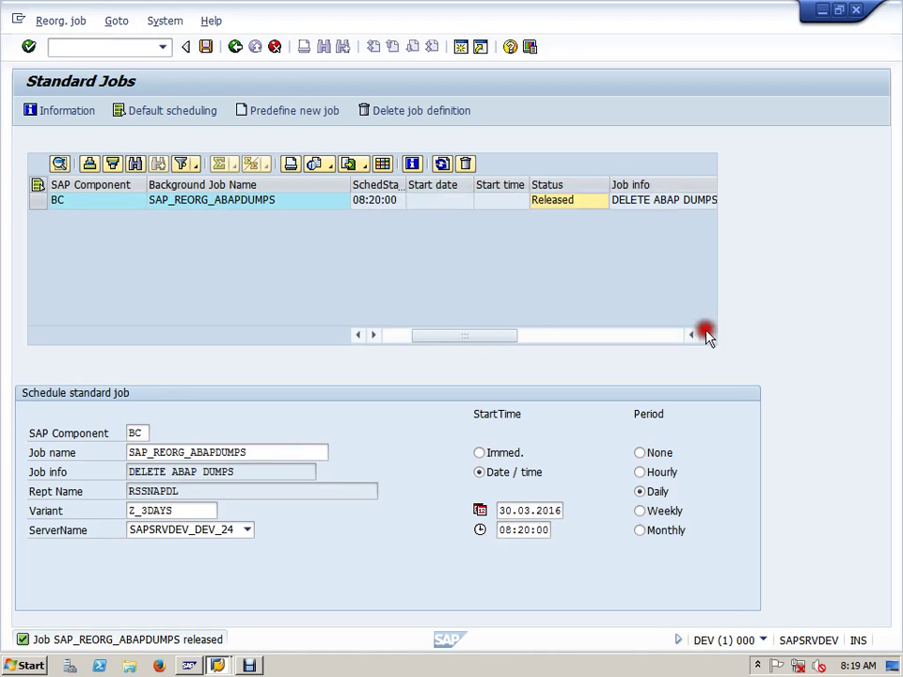
click(706, 335)
click(706, 334)
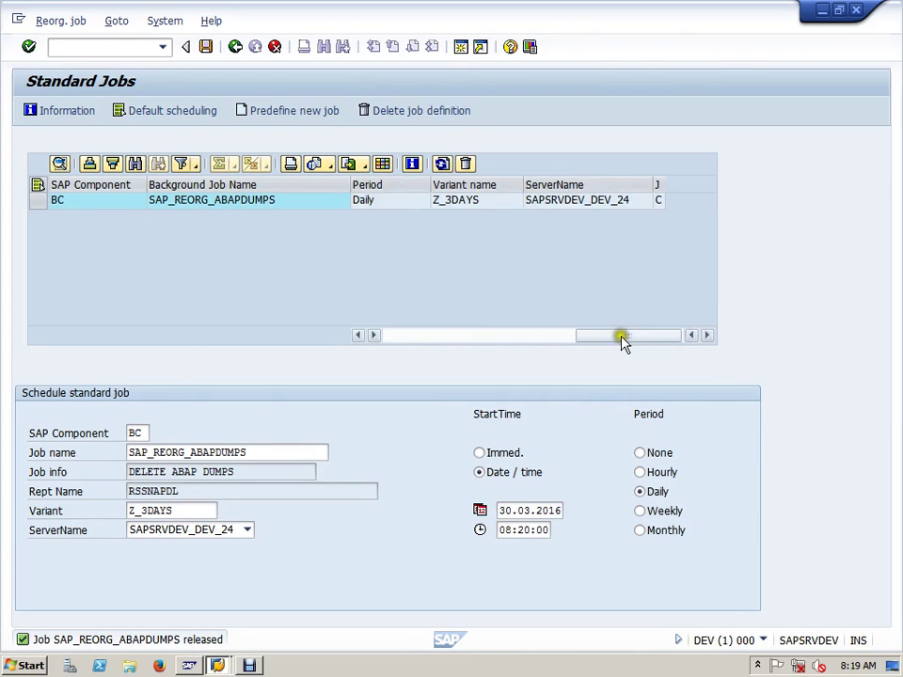
drag(606, 346, 572, 345)
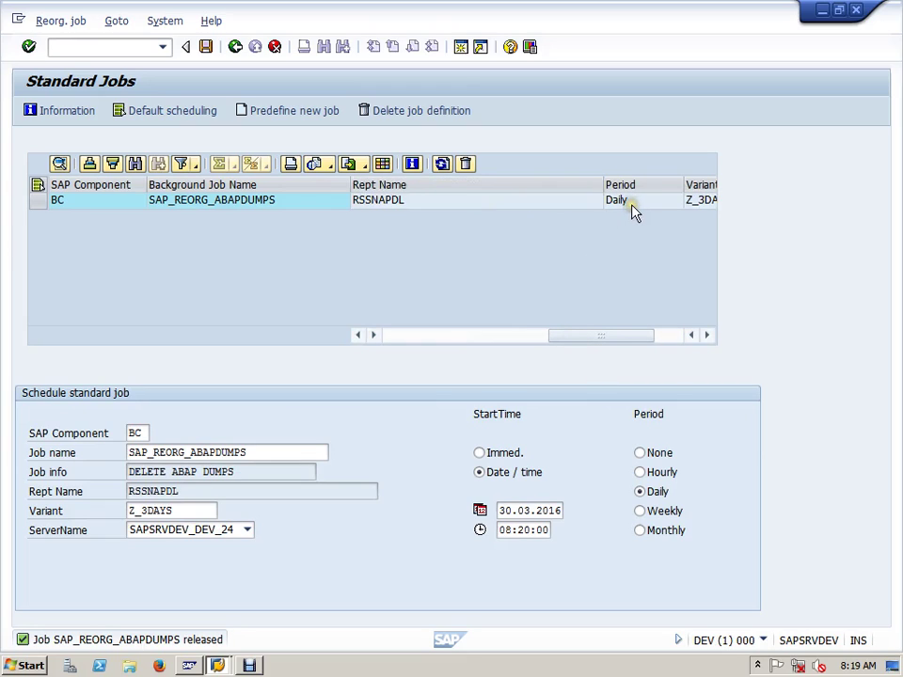
click(690, 201)
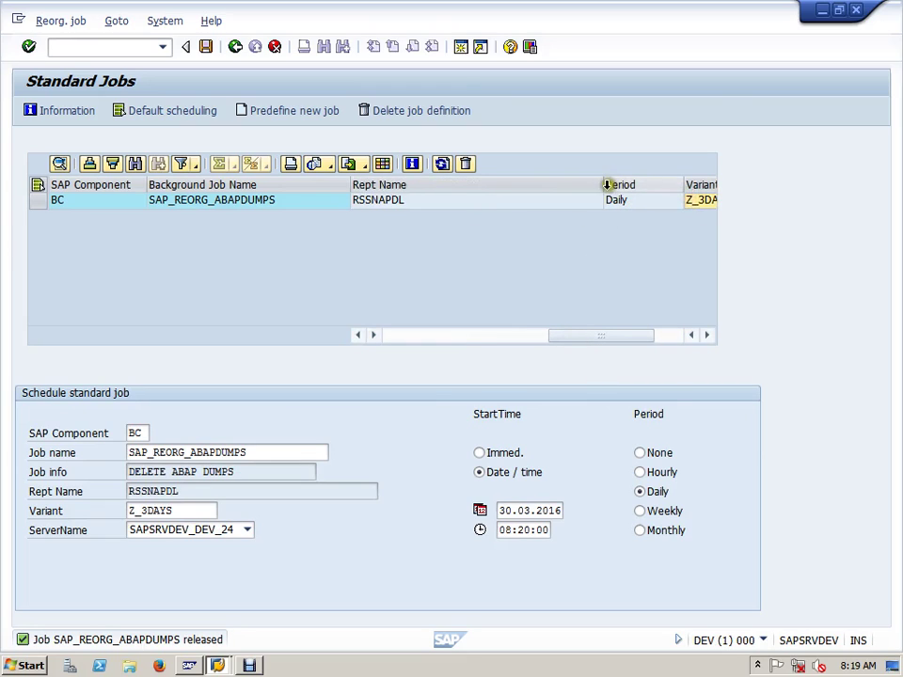
drag(608, 185, 416, 193)
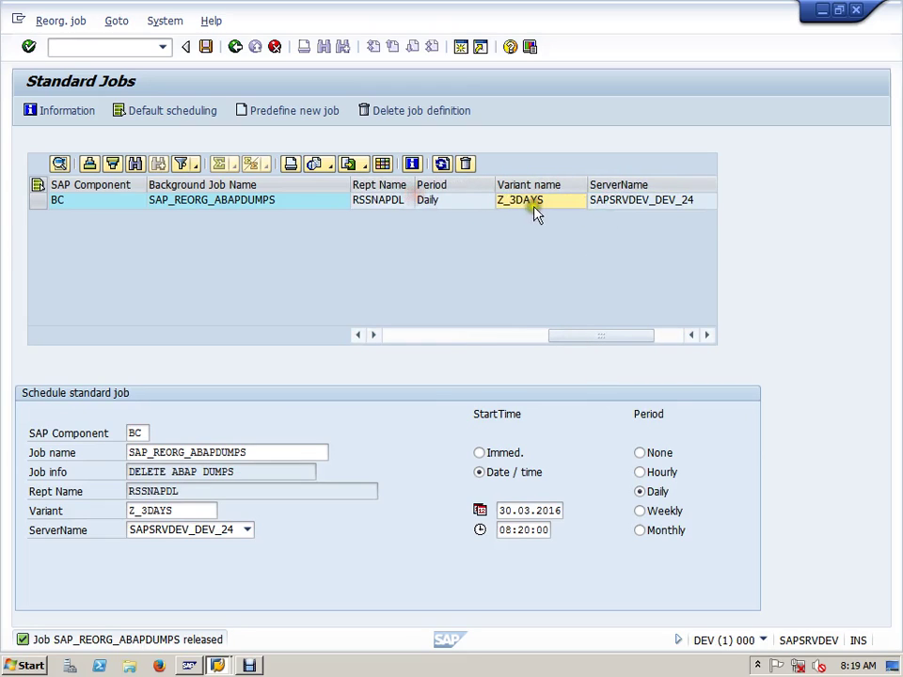
click(706, 334)
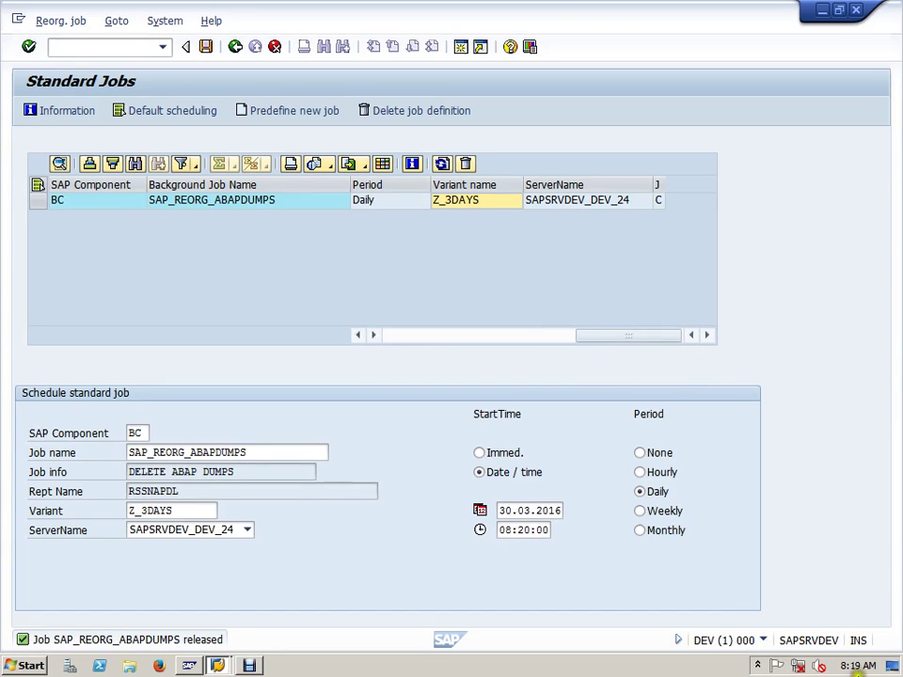
drag(636, 339, 420, 339)
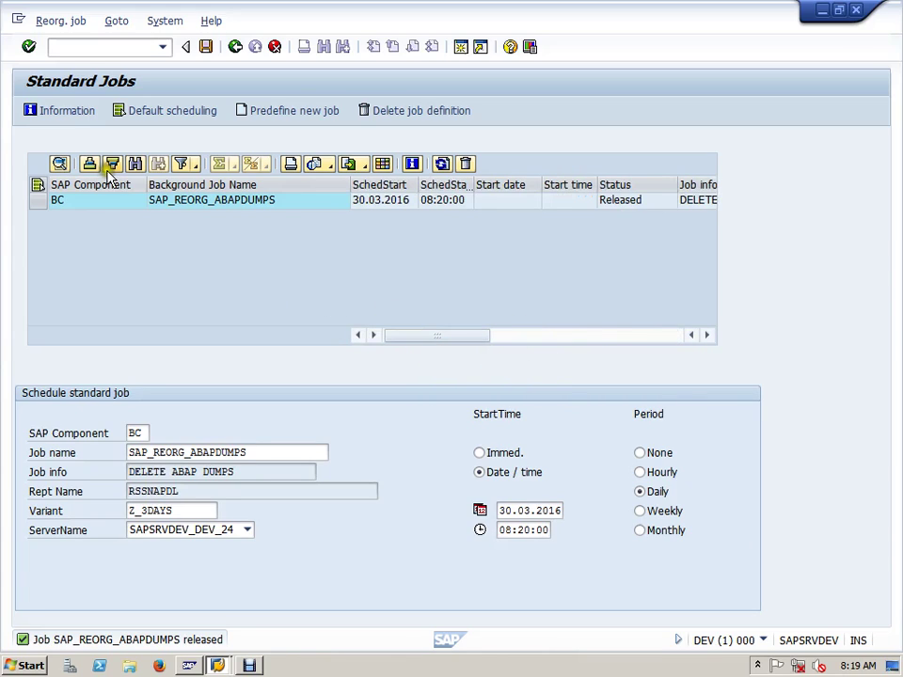
Step: Refresh the standard job list and narrow its SAP Component and Background Job Name columns
click(443, 166)
click(443, 166)
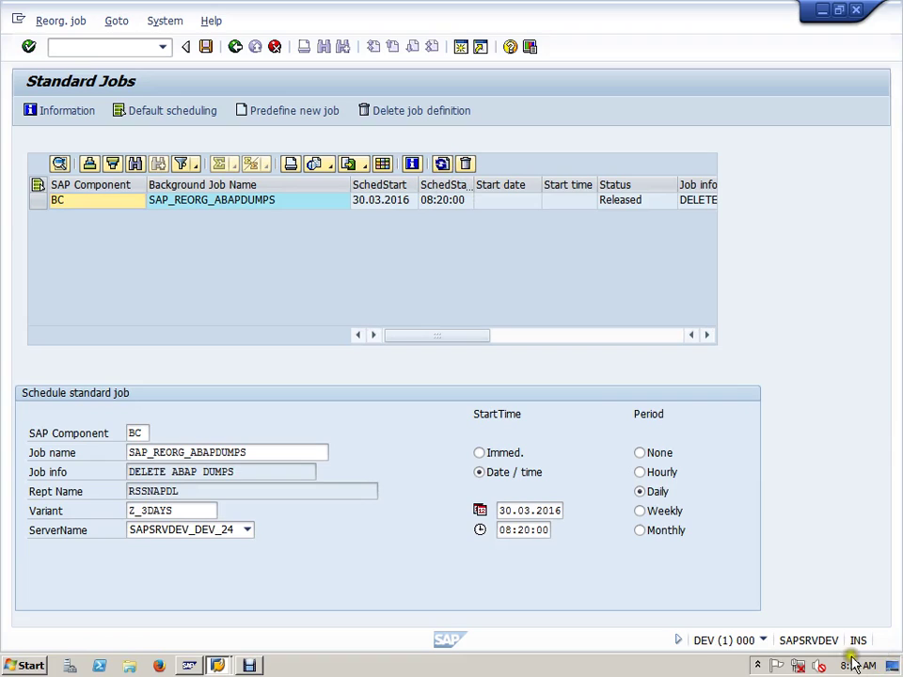
mouse_move(853, 667)
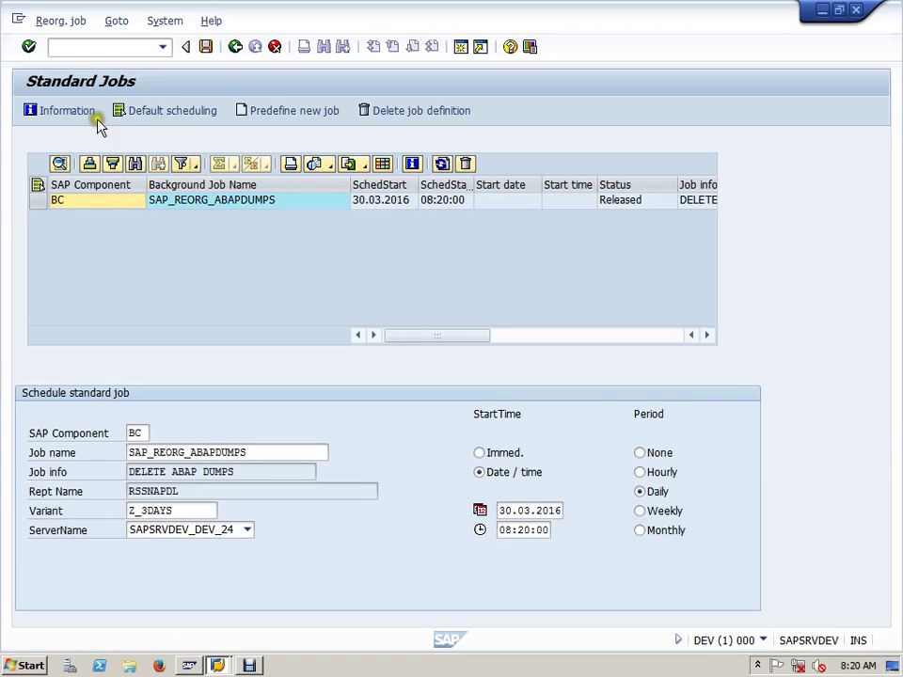
click(441, 166)
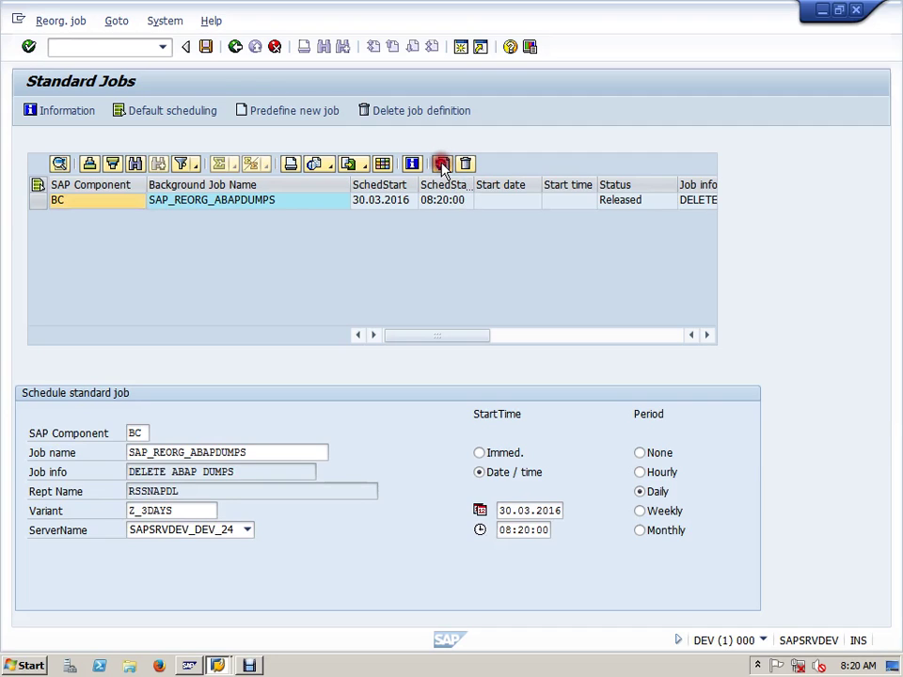
drag(145, 185, 78, 185)
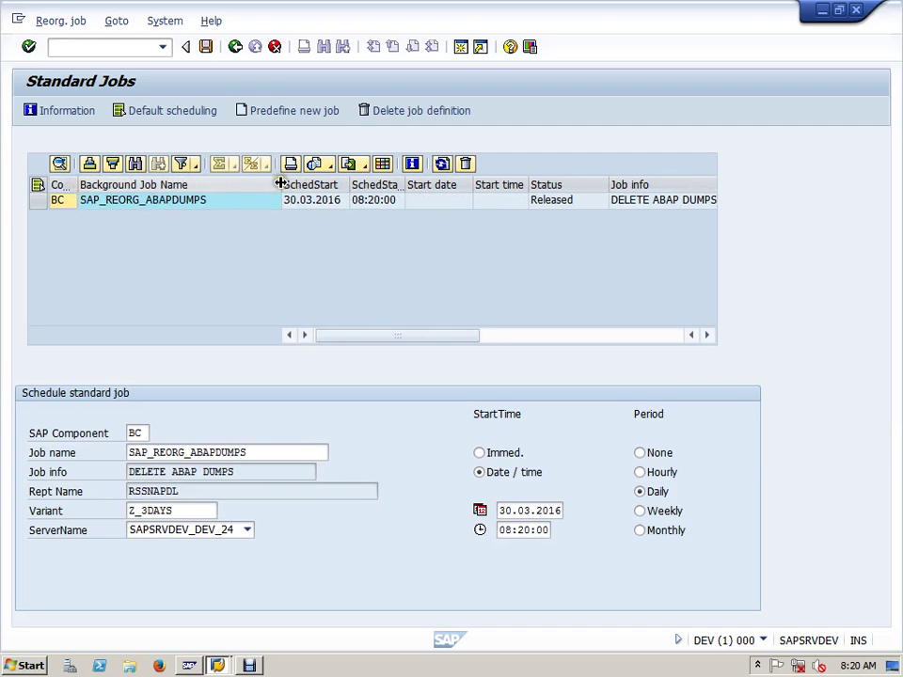
drag(281, 184, 214, 188)
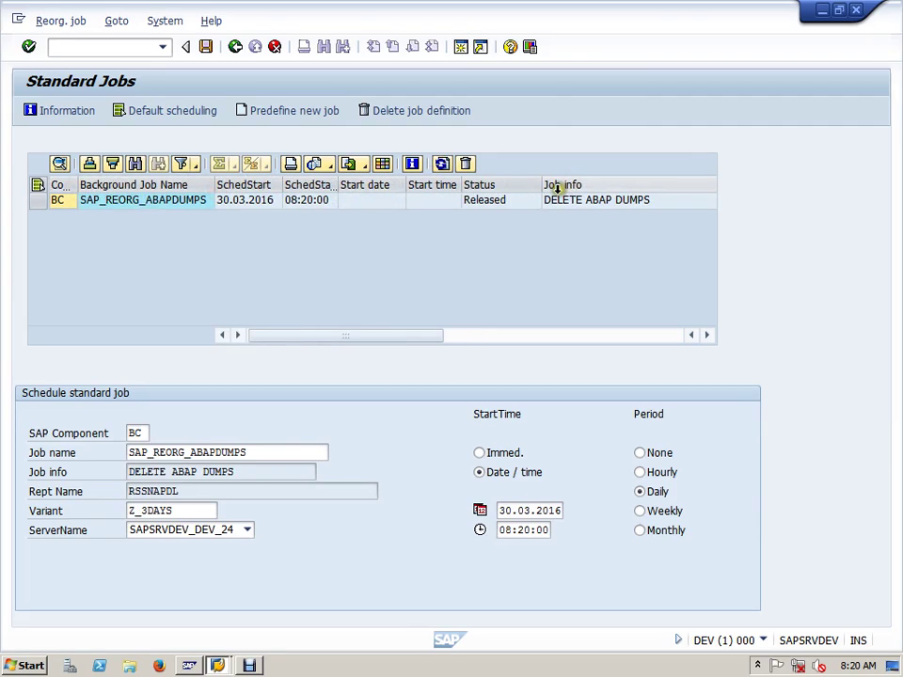
click(442, 168)
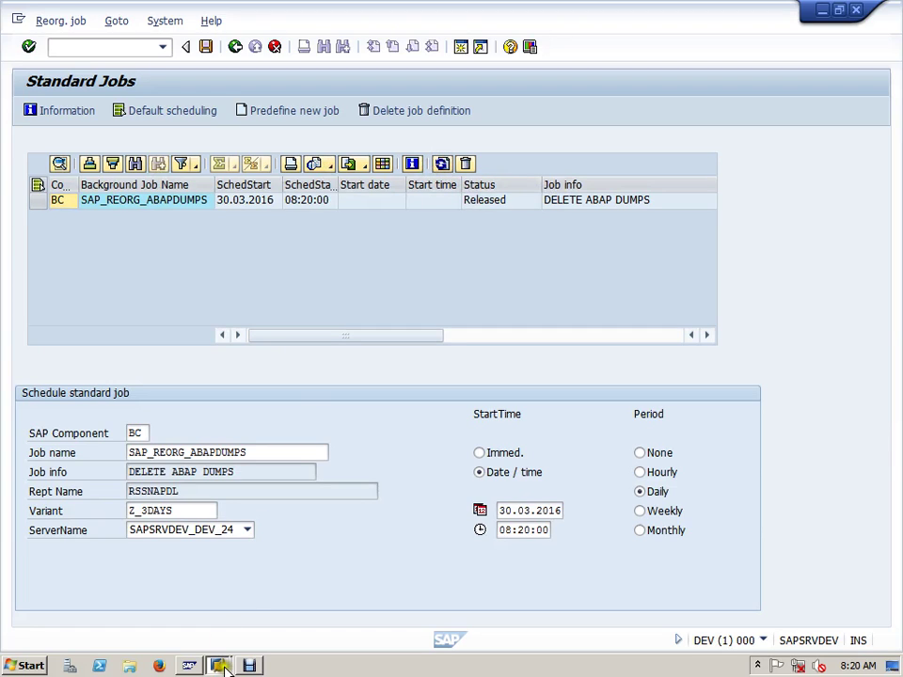
Step: Open the Simple Job Selection screen in a second session
click(229, 627)
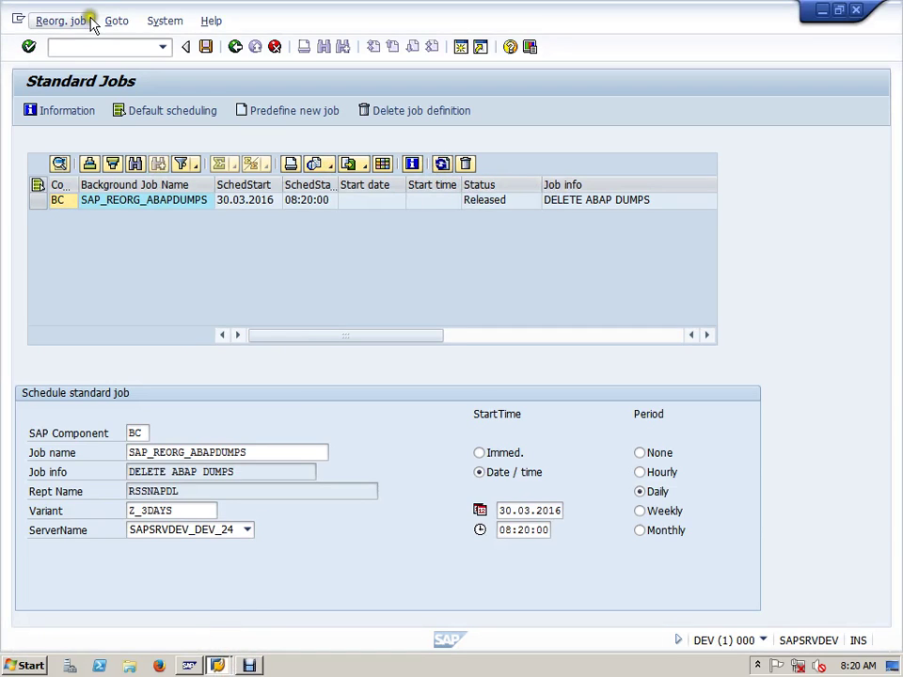
click(94, 45)
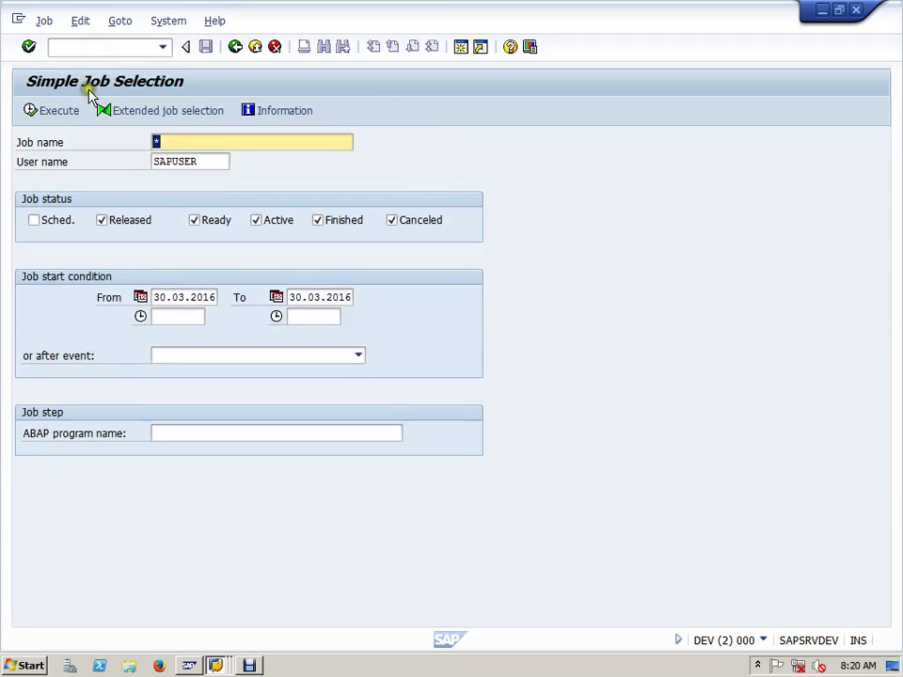
Step: Run the job selection for all job names and check the status of SAP_REORG_ABAPDUMPS in the overview
click(73, 110)
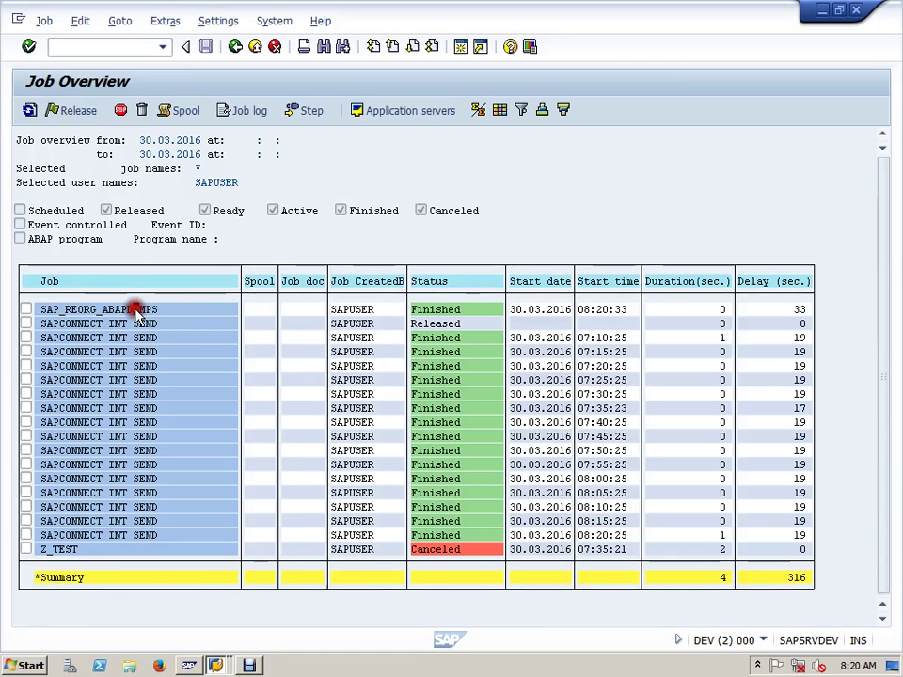
click(437, 310)
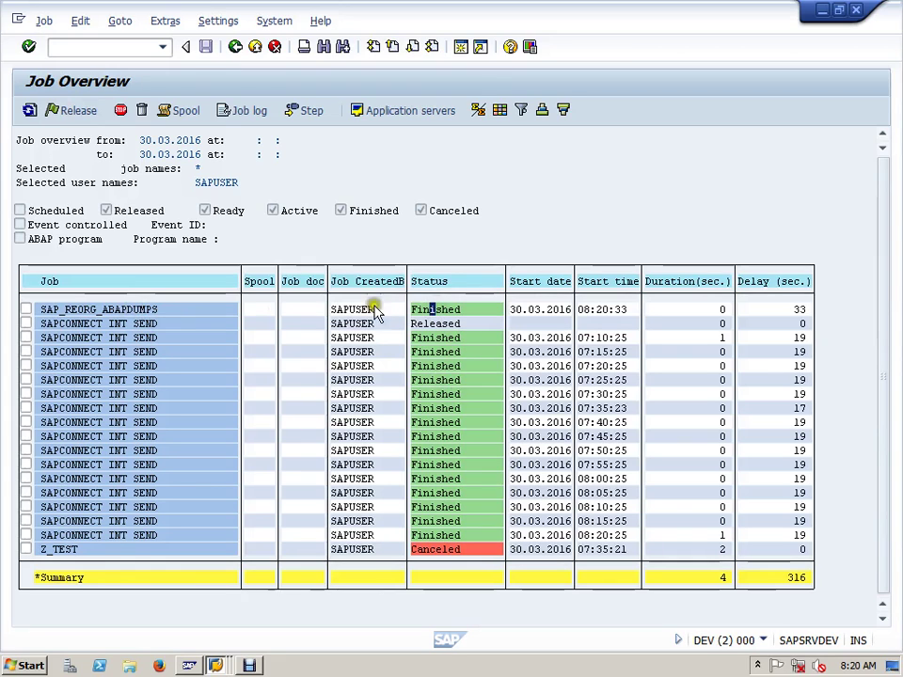
click(143, 310)
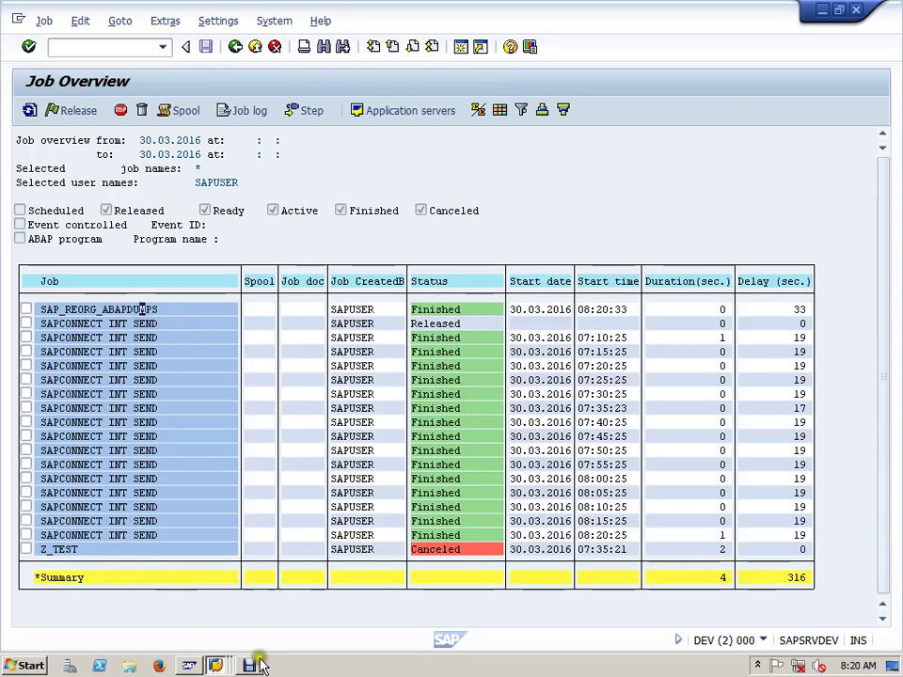
Step: Switch to the Standard Jobs session, refresh the job list, and check both SAP_REORG_ABAPDUMPS entries' statuses and scheduled start
click(216, 665)
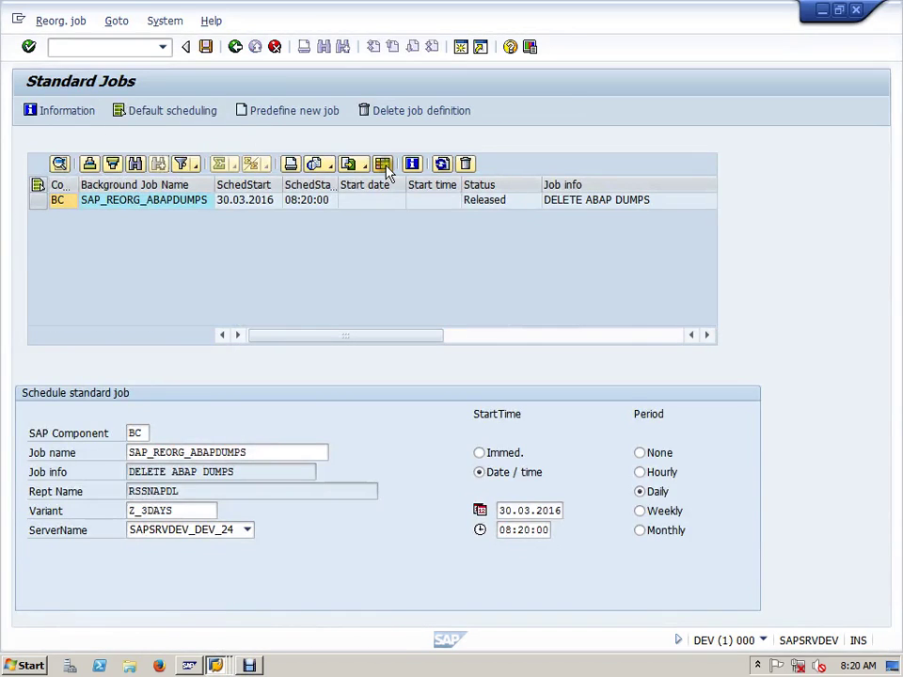
click(442, 164)
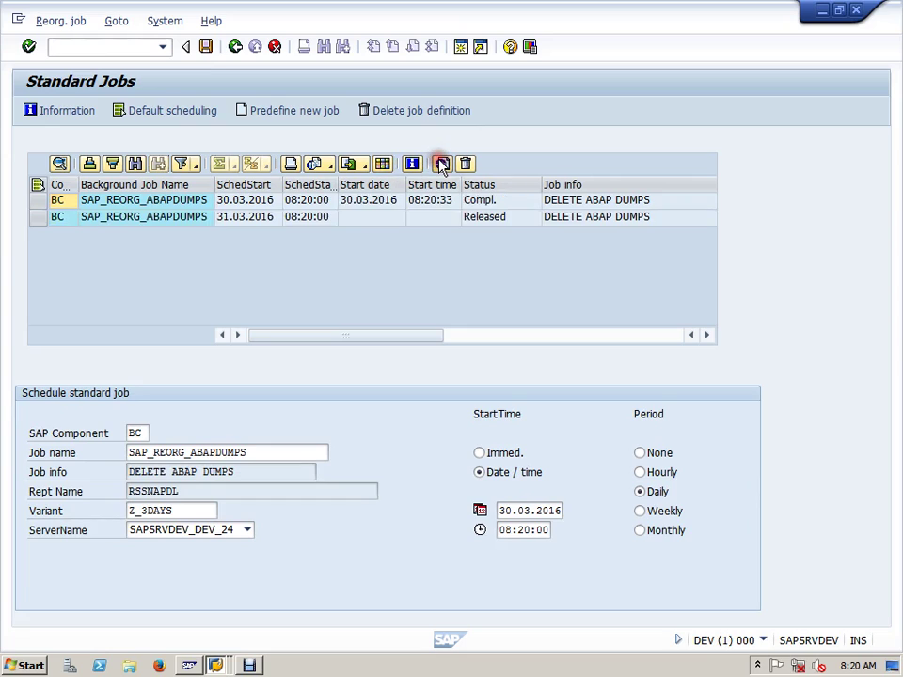
click(488, 200)
click(479, 219)
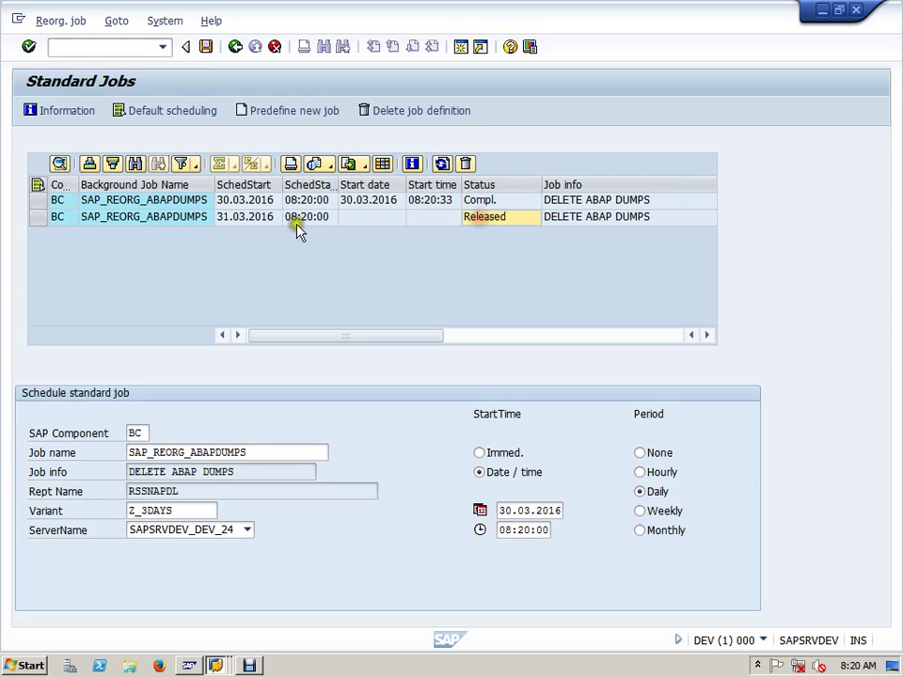
click(219, 223)
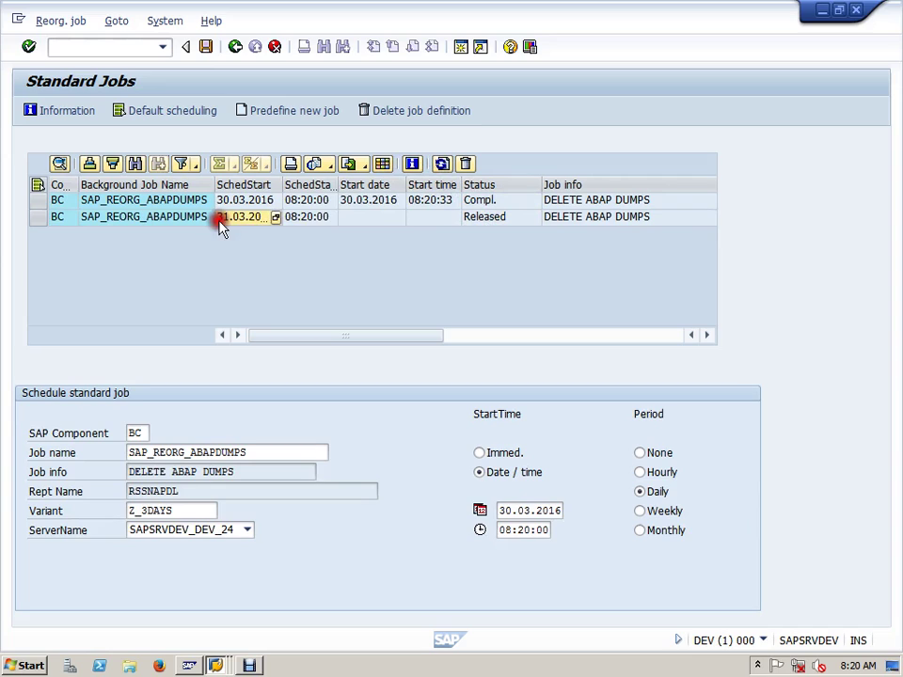
click(320, 220)
click(300, 358)
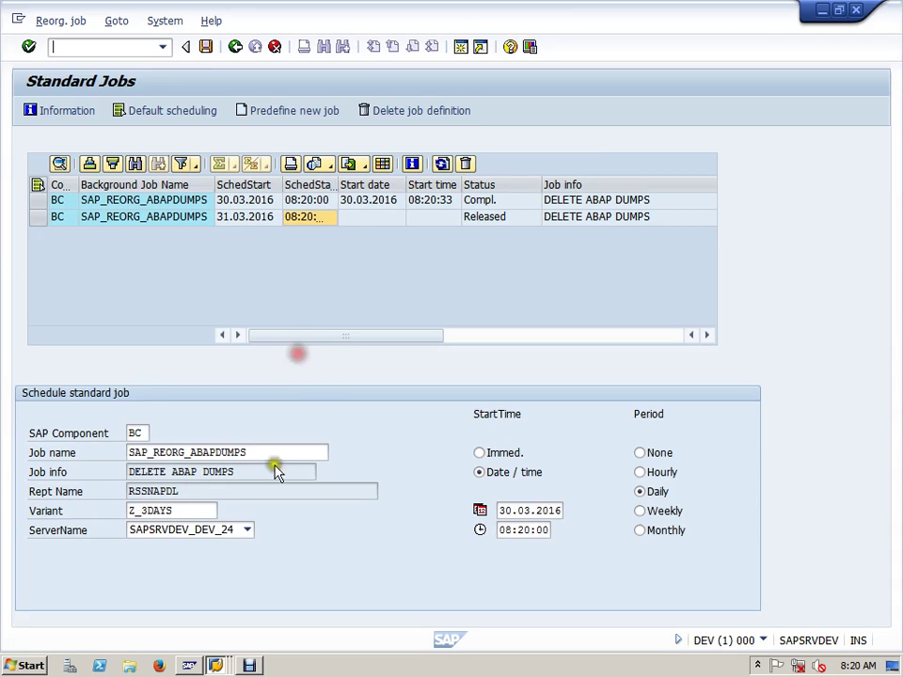
Step: Return to the second session, open table SNAP in transaction SE16, and check its number of entries
click(218, 664)
click(226, 638)
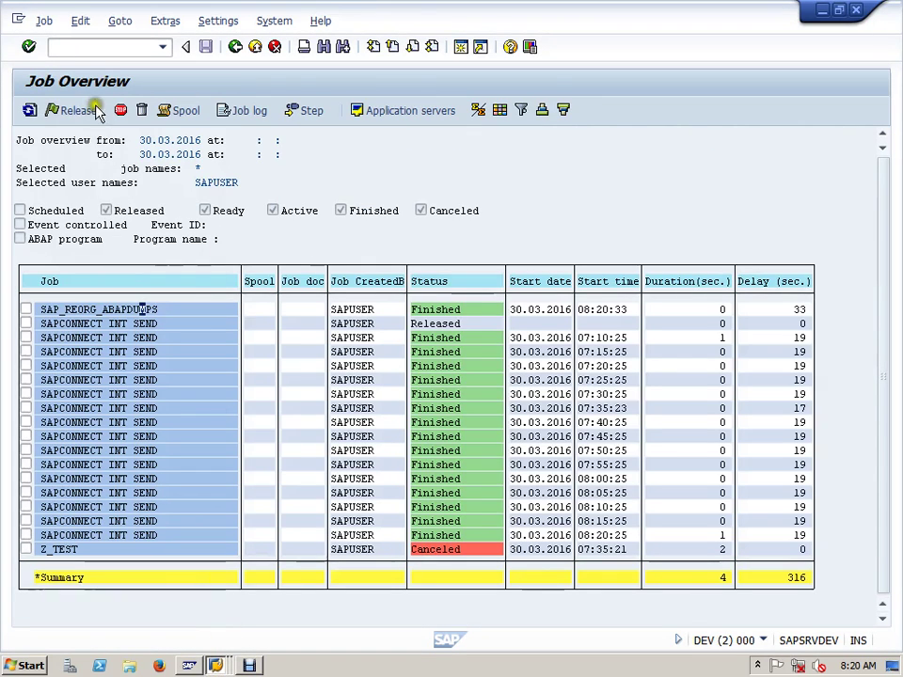
click(115, 45)
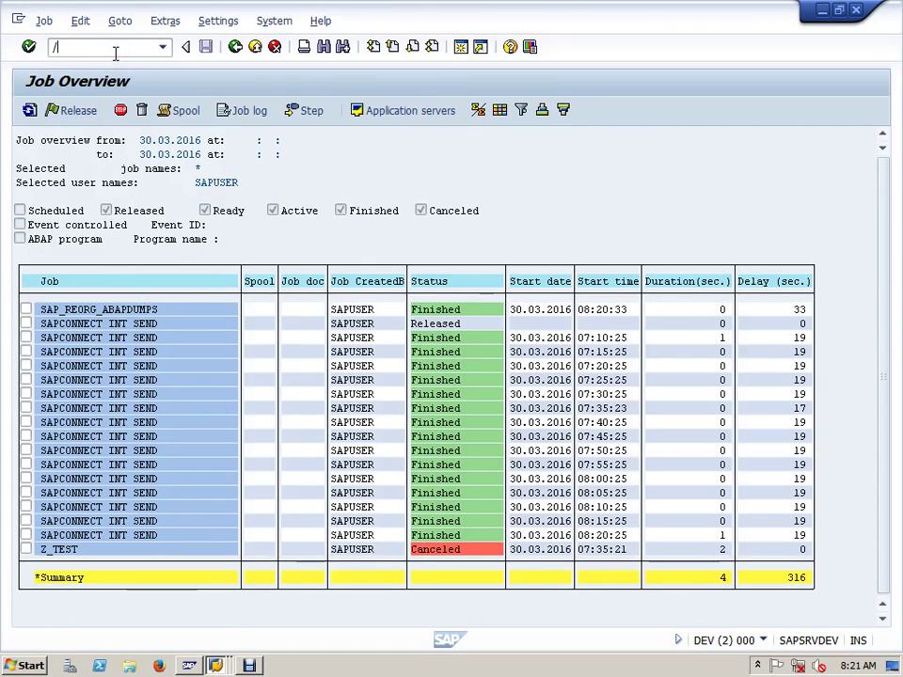
text(/nse16)
key(Return)
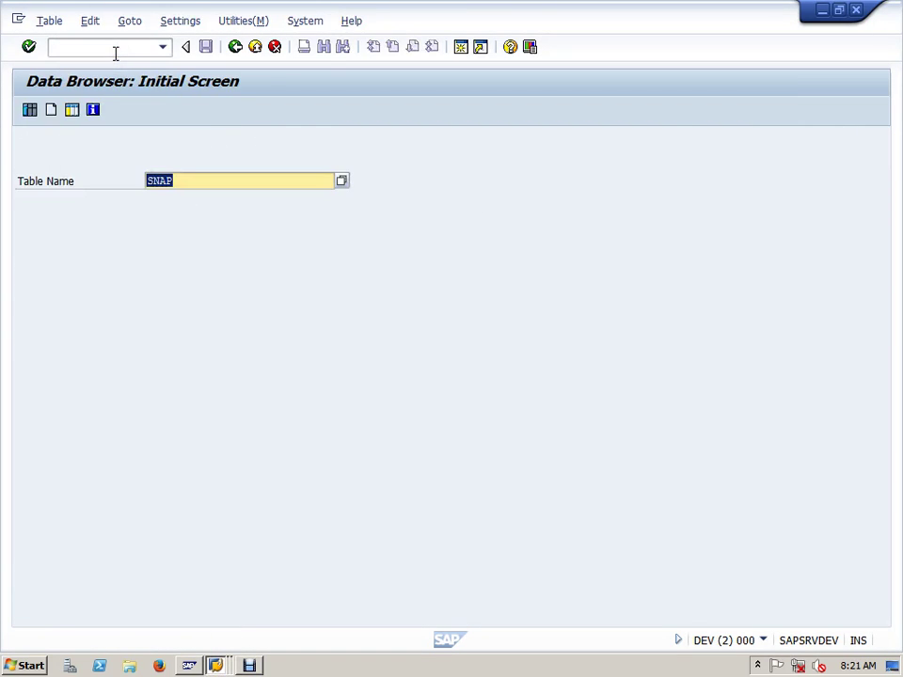
key(Return)
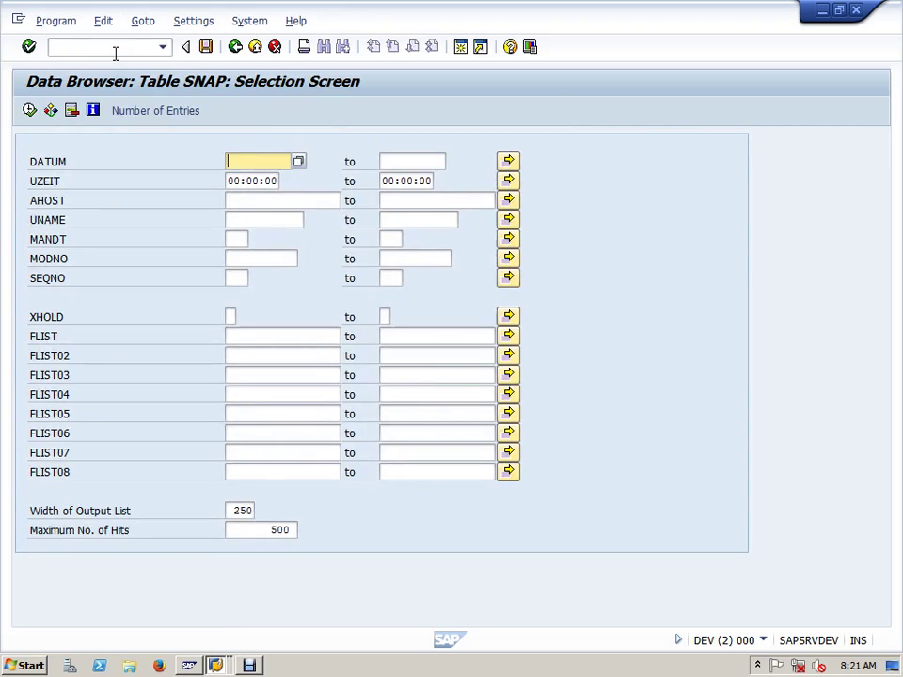
click(152, 112)
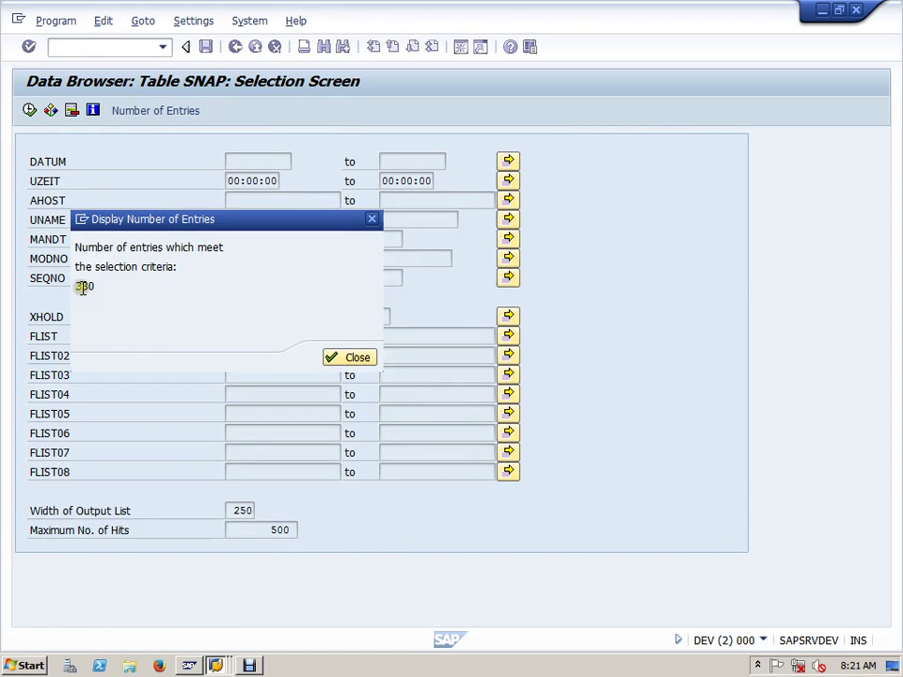
drag(73, 286, 99, 287)
click(355, 358)
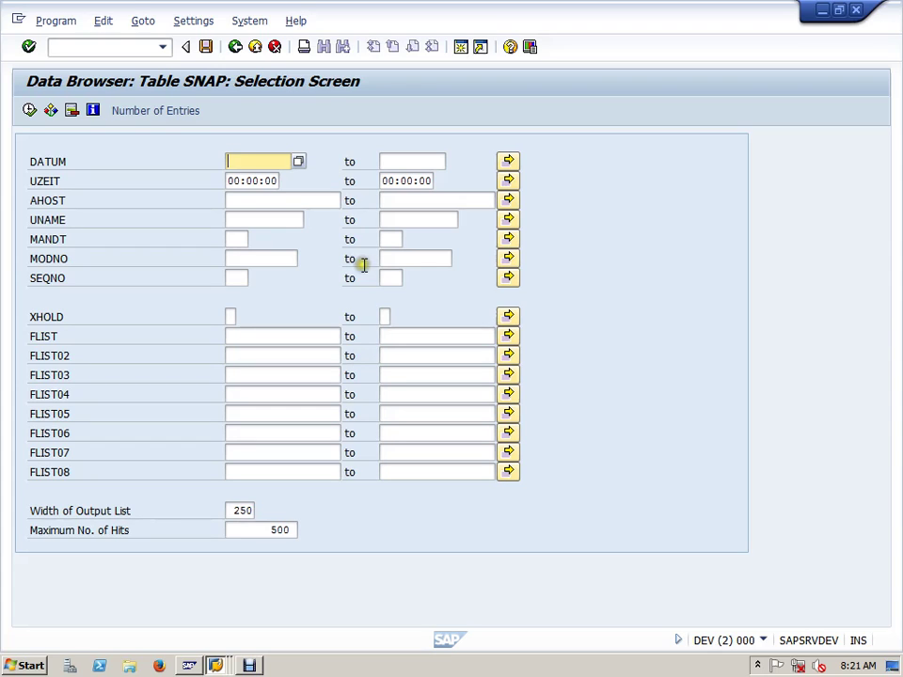
Step: Try to log on to the FICO connection from SAP Logon
click(188, 665)
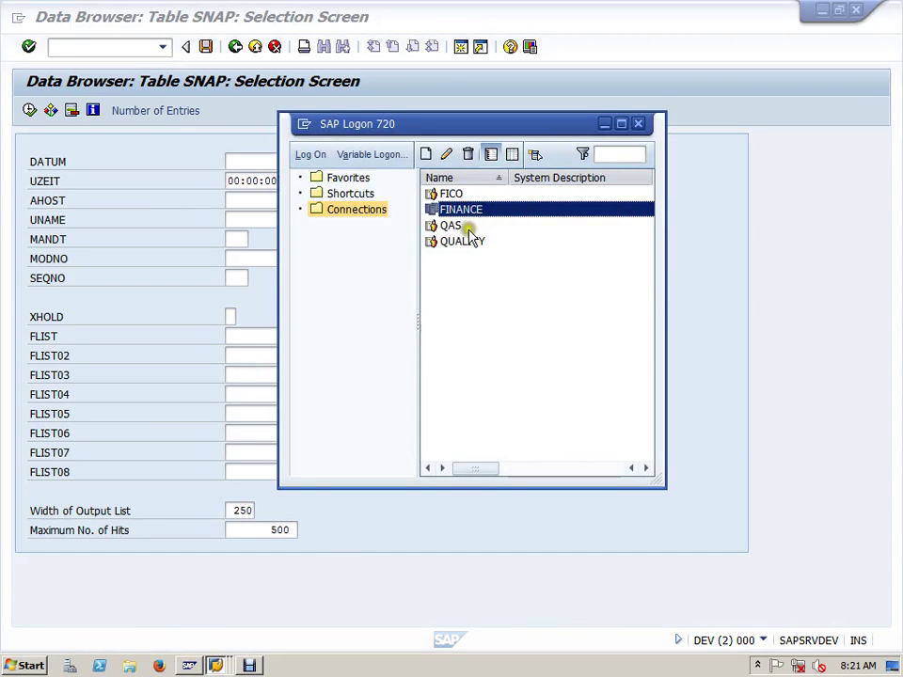
click(469, 228)
click(454, 193)
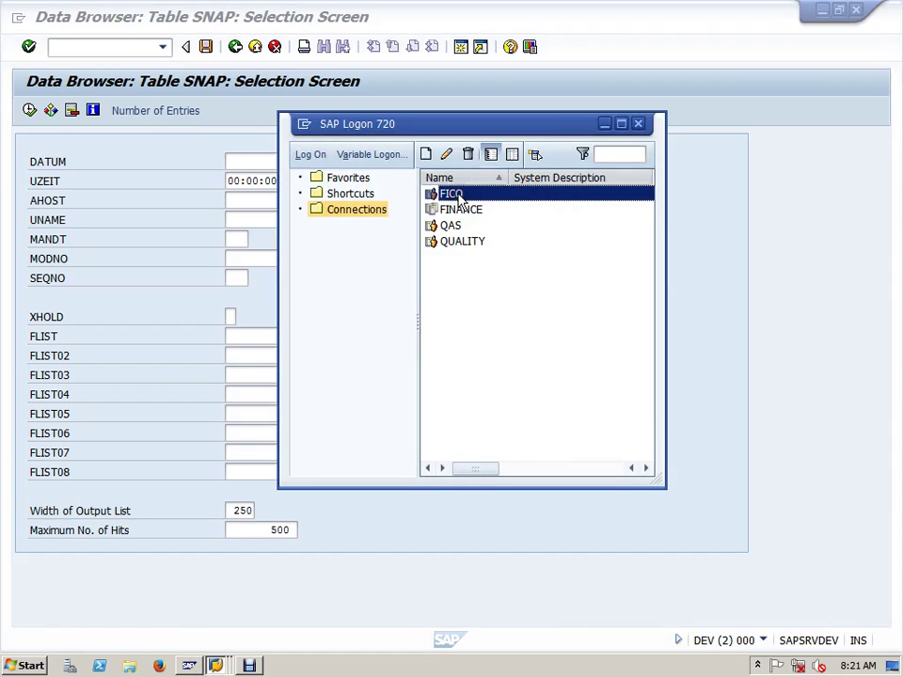
double_click(456, 195)
click(541, 402)
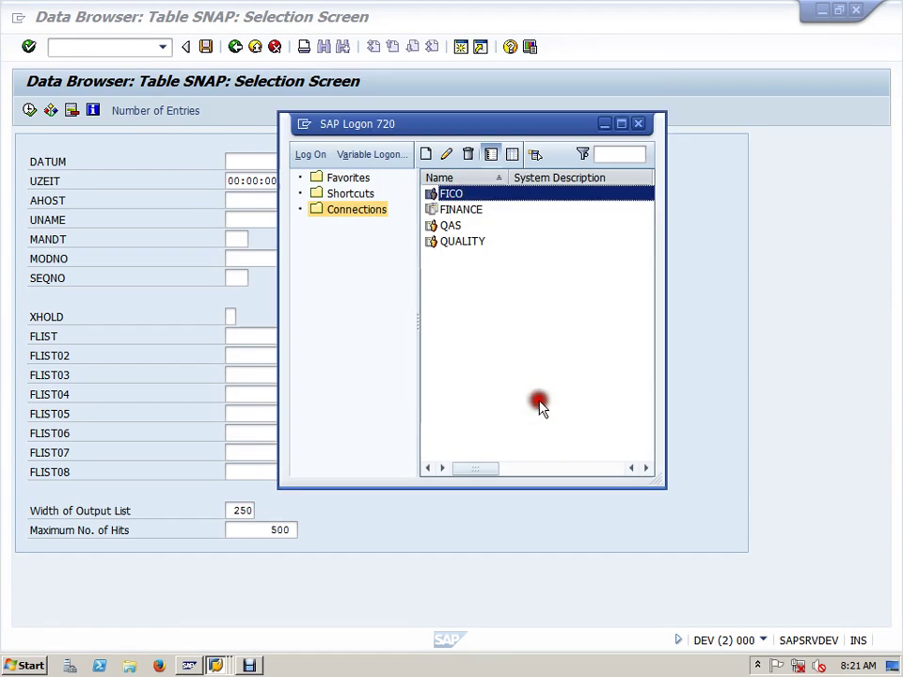
Step: Open transaction SLG1 in the second session and search the application log with the default criteria
click(143, 48)
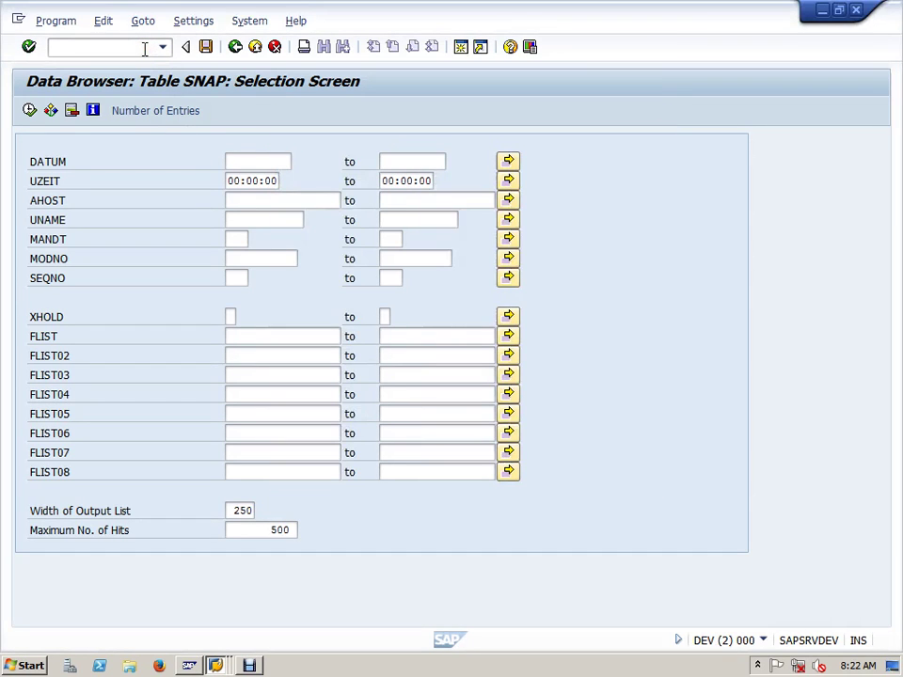
text(/nslg1)
key(Return)
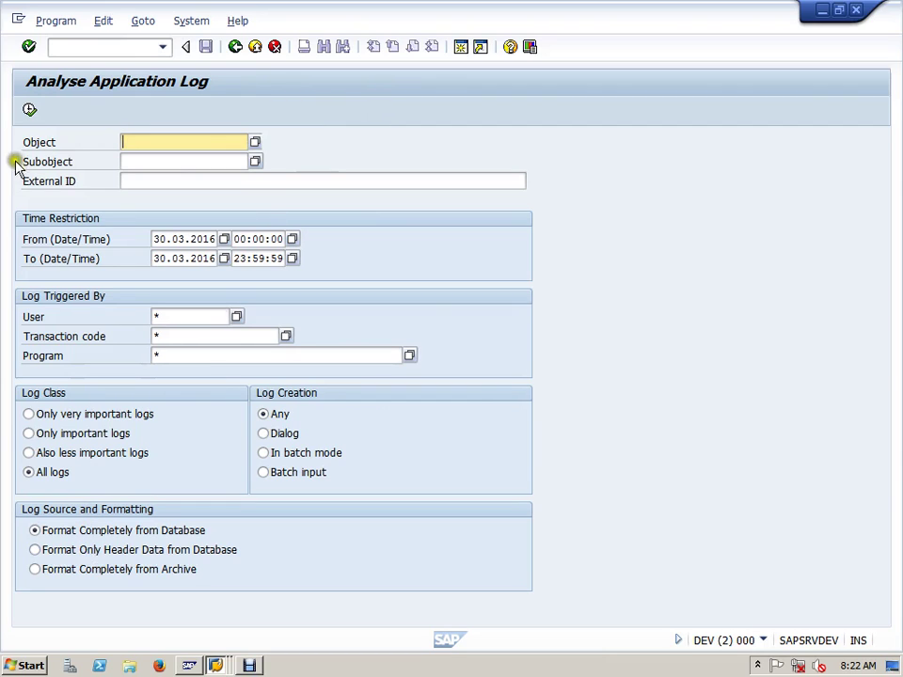
click(30, 110)
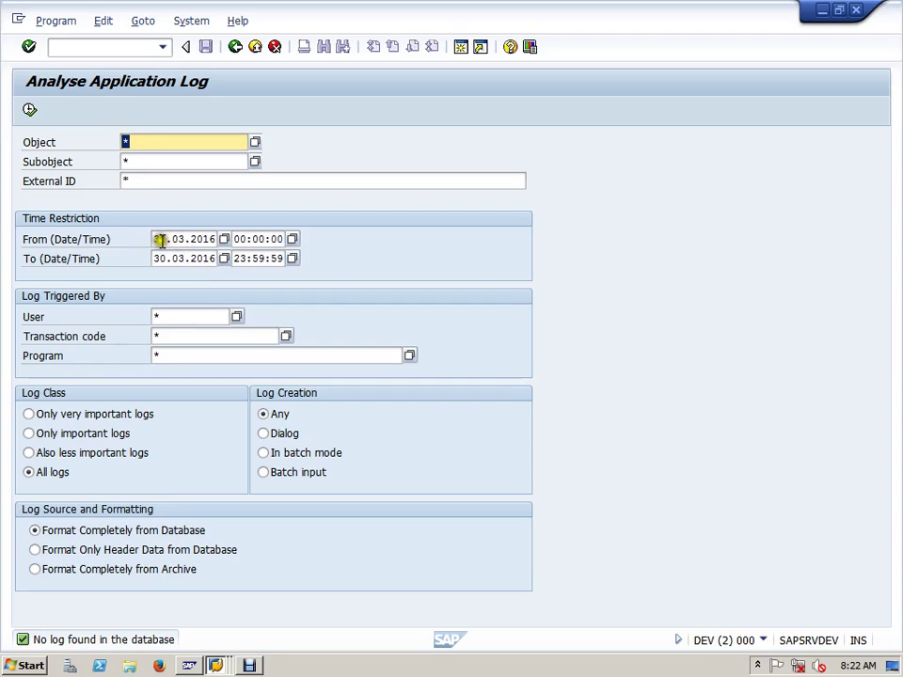
Step: Set the application log search's From date to 01.03.2016 and run the search again
drag(161, 241, 153, 240)
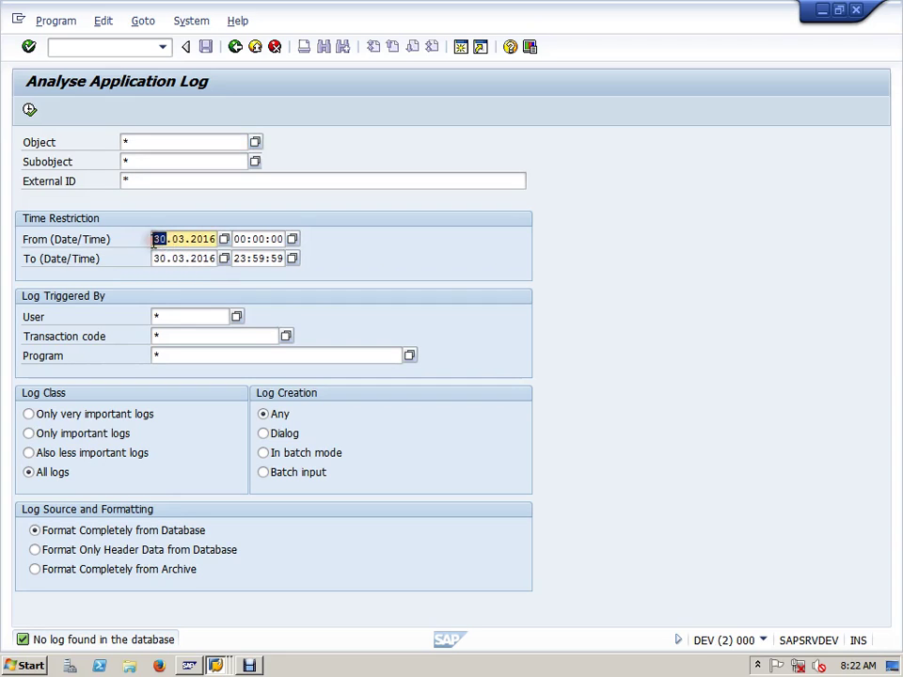
key(Delete)
text(1)
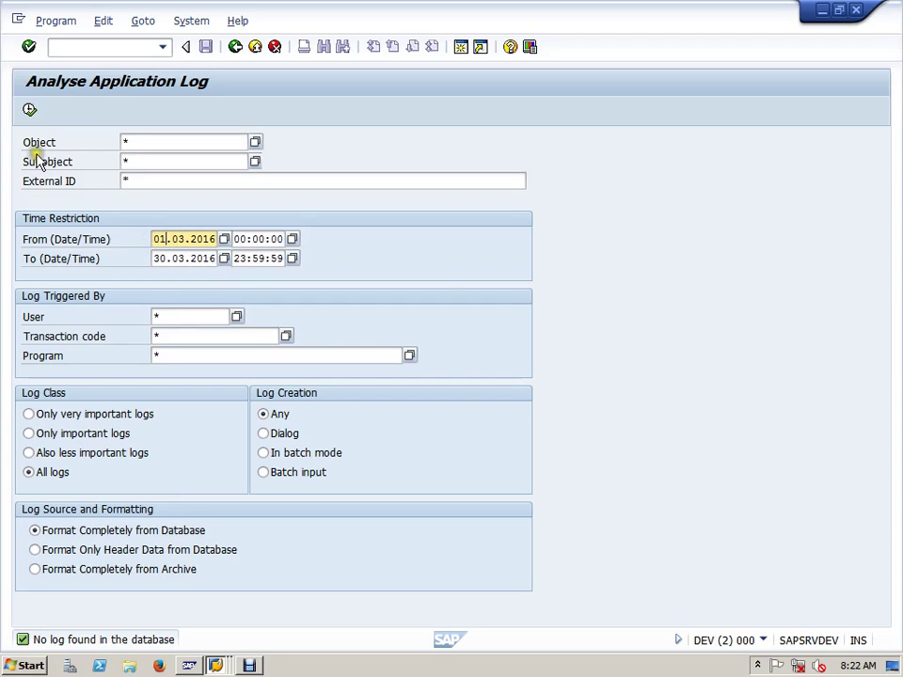
click(31, 107)
click(31, 110)
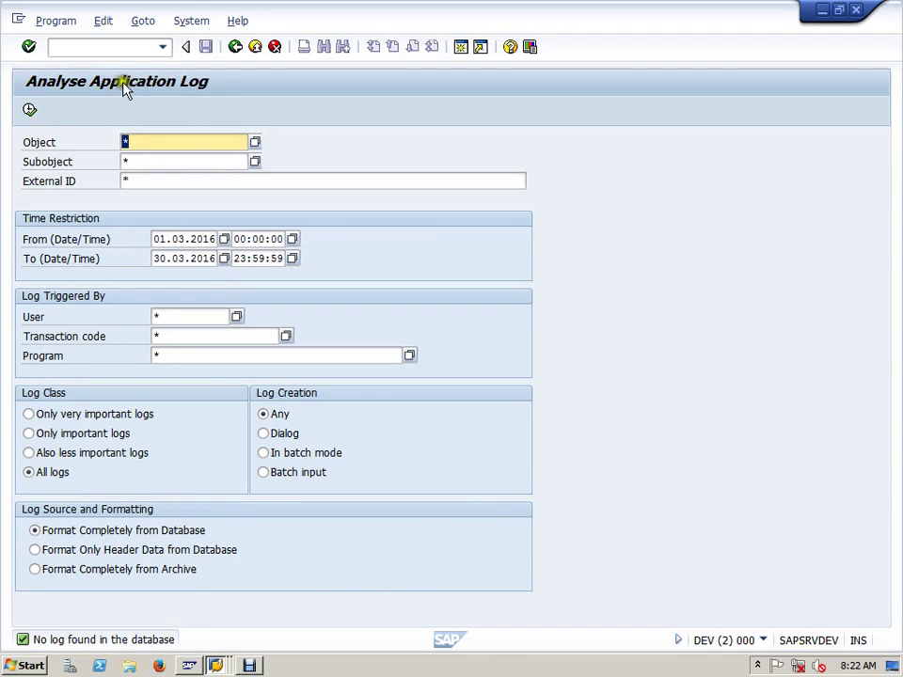
Step: Open transaction SLG2 for deleting expired application logs
click(97, 47)
text(/ns)
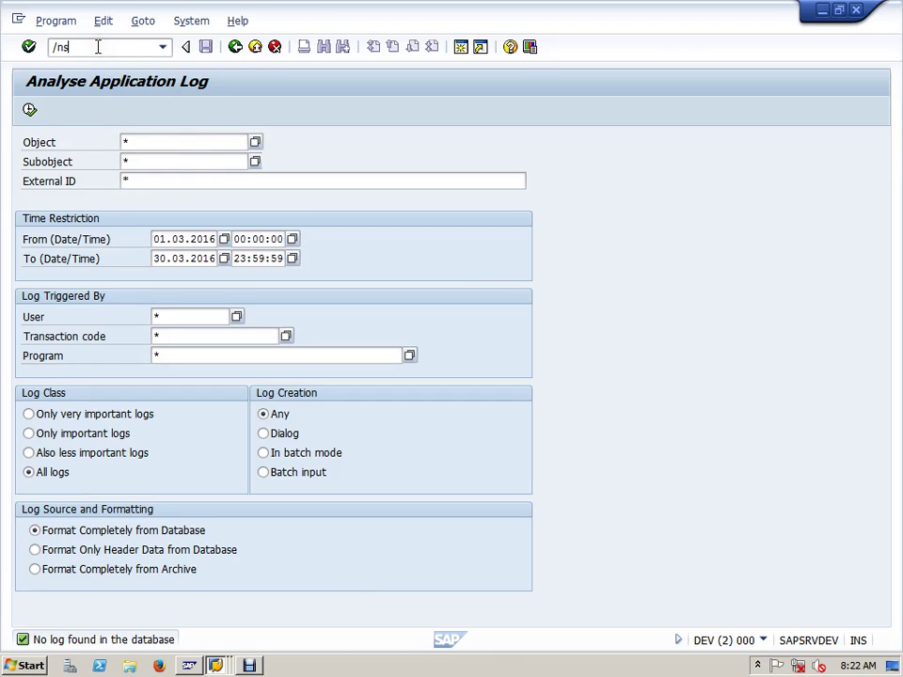
text(lg2)
key(Return)
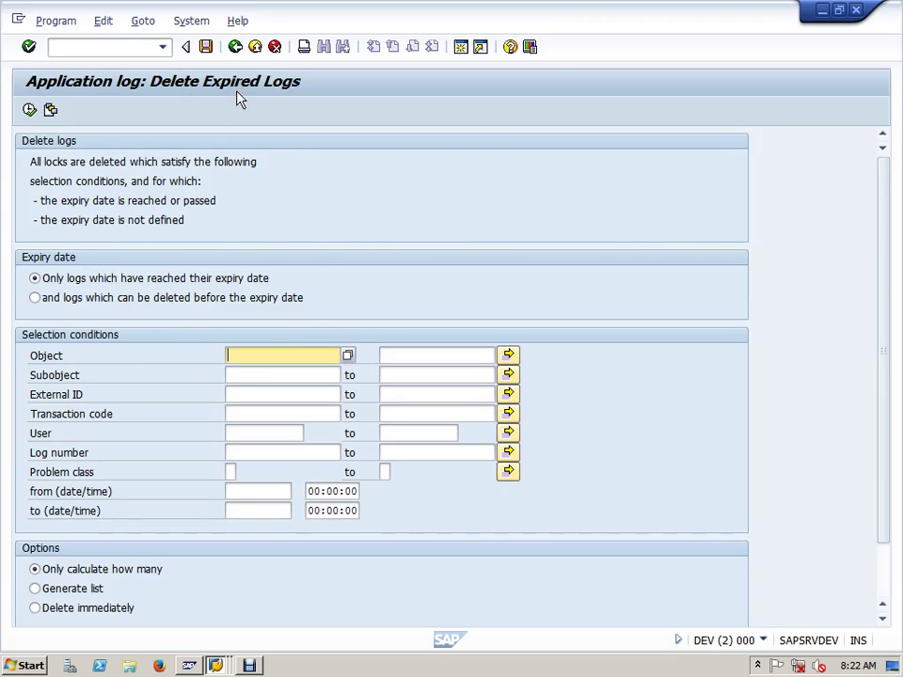
Step: Include logs which can be deleted before the expiry date and set the deletion option to Delete immediately
click(211, 297)
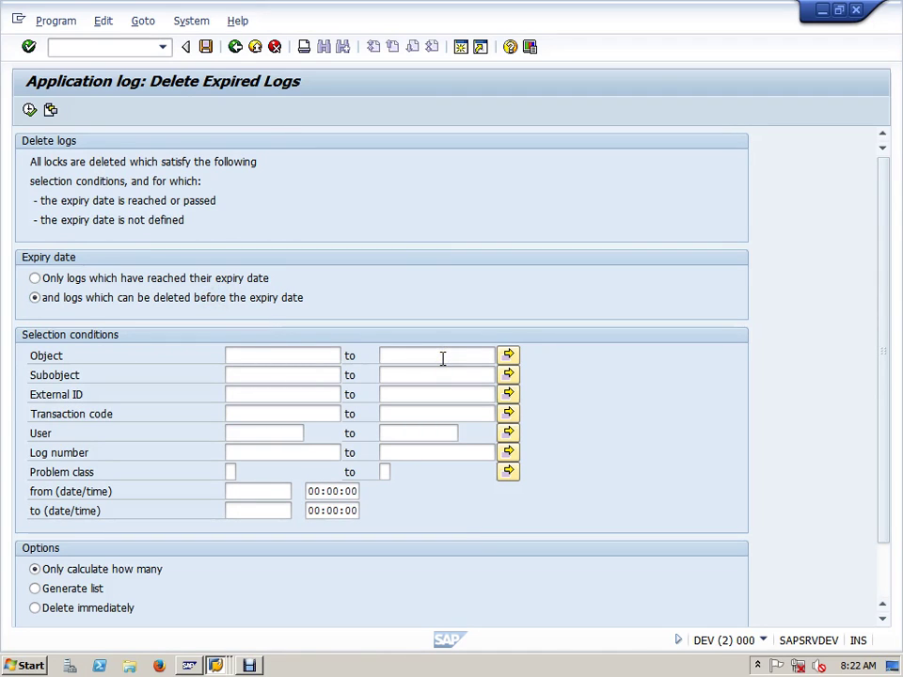
scroll(173, 524, down, 3)
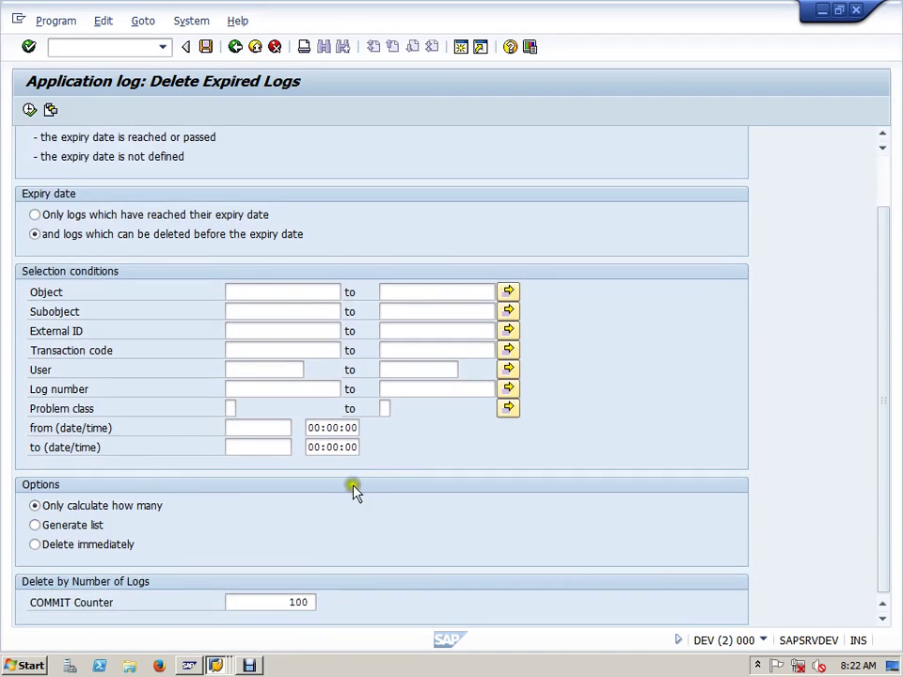
click(279, 427)
click(259, 447)
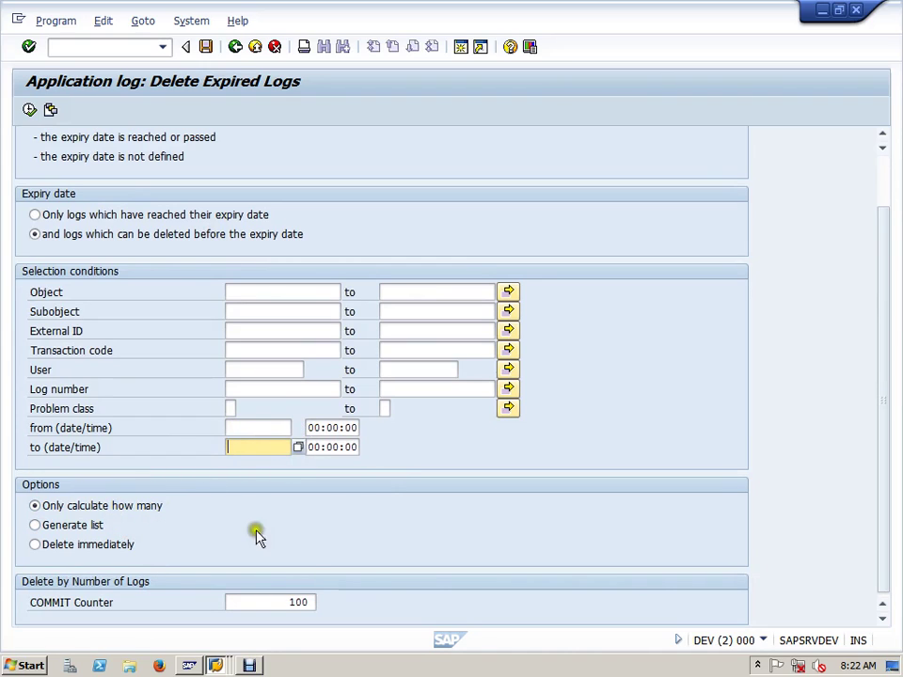
click(141, 48)
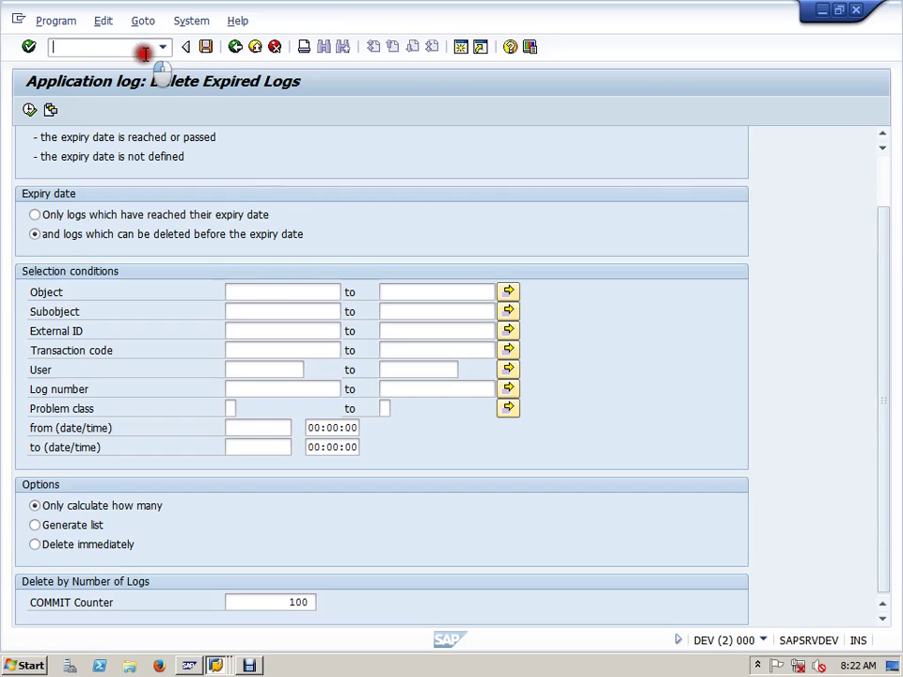
click(57, 545)
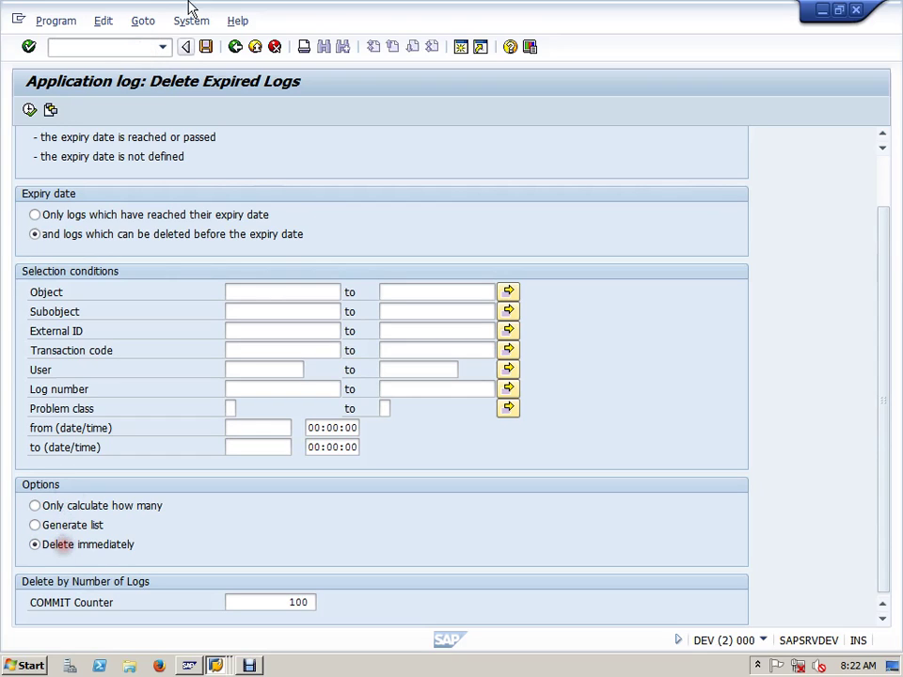
click(62, 21)
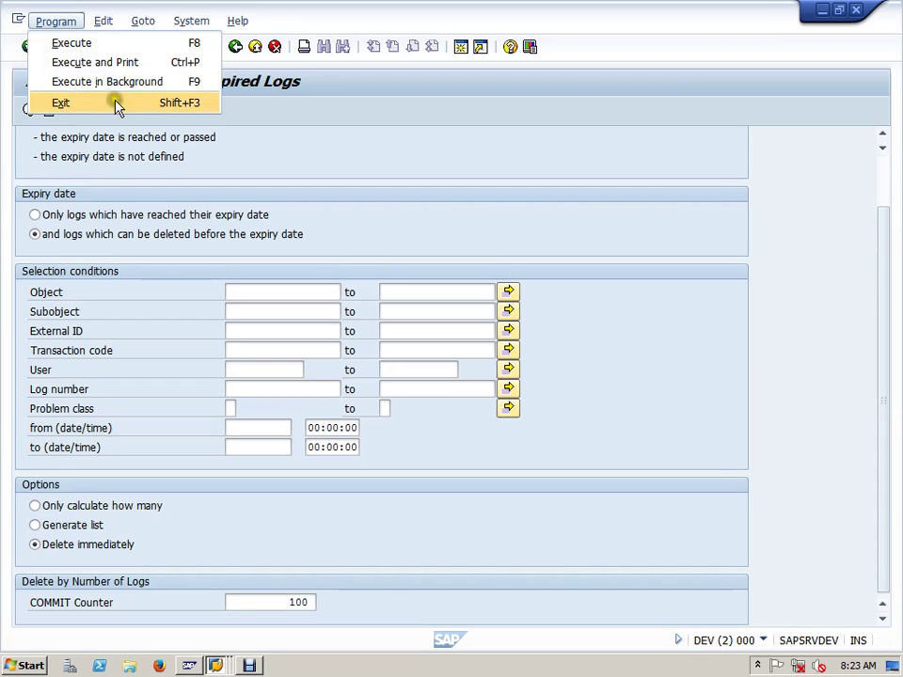
click(452, 183)
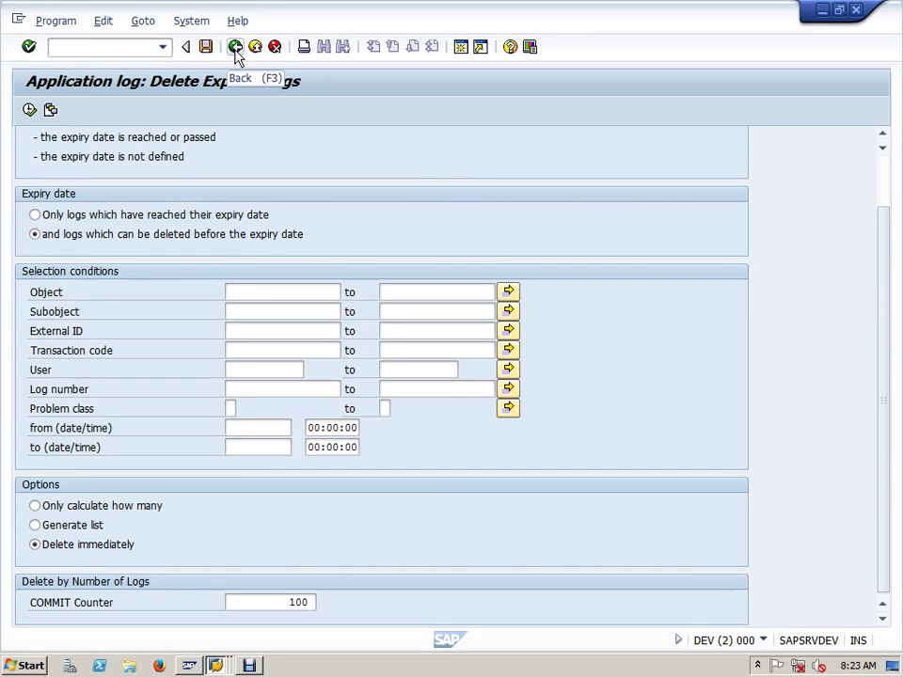
click(134, 48)
click(145, 254)
click(149, 245)
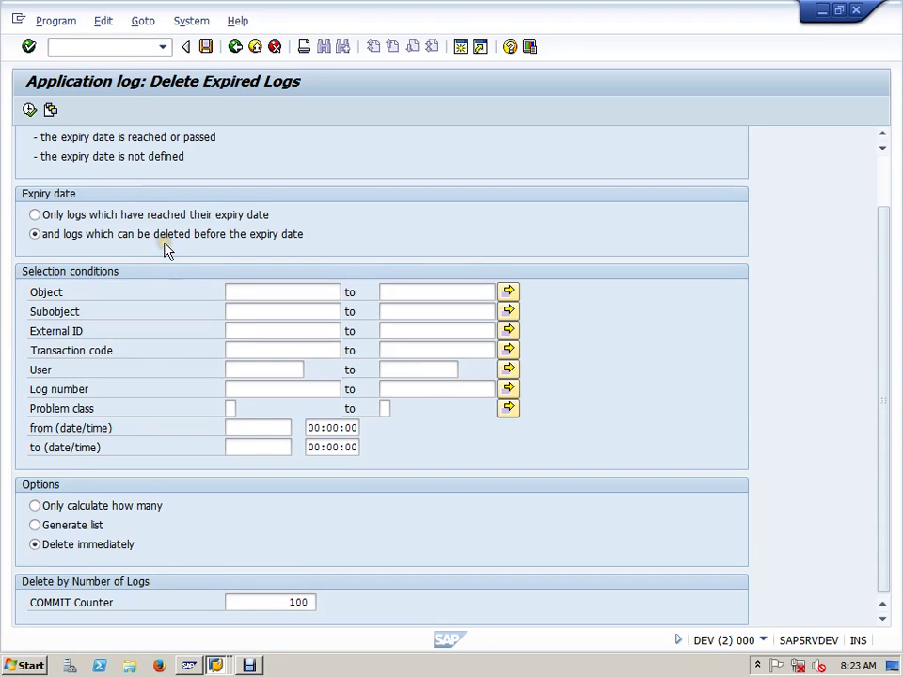
click(170, 240)
click(176, 241)
click(176, 242)
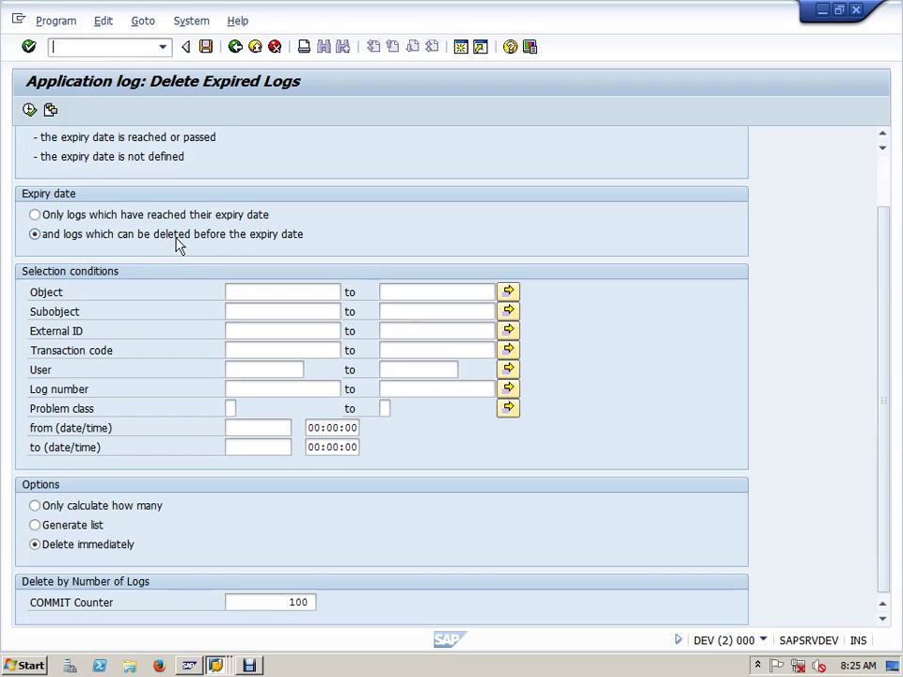
Step: Set the COMMIT Counter for deleting application logs to 1000
drag(272, 603, 361, 603)
text(1000)
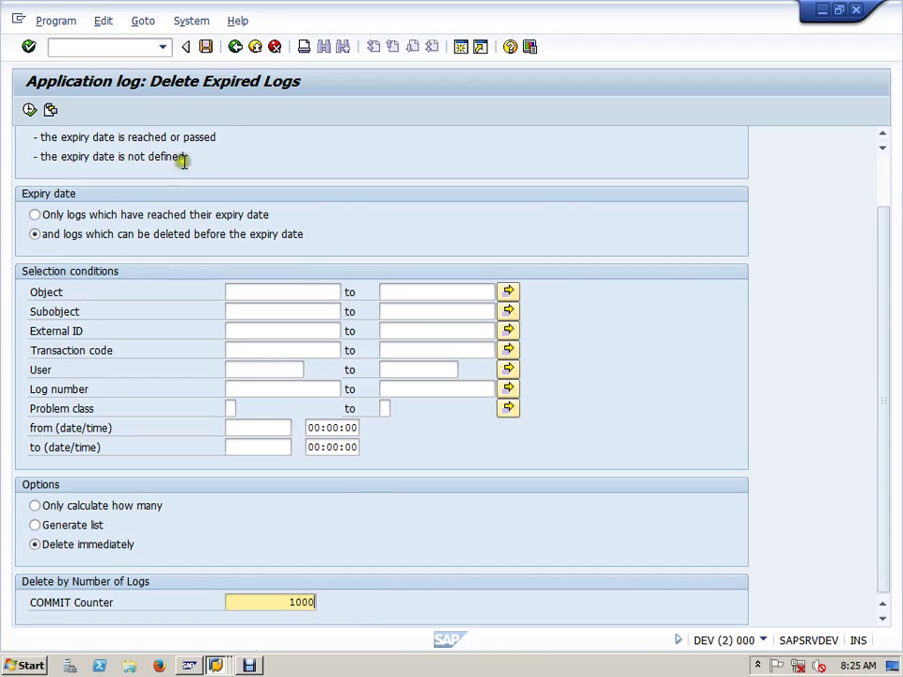
Step: Execute the log deletion program in the background with LOCL as the print output device
click(53, 22)
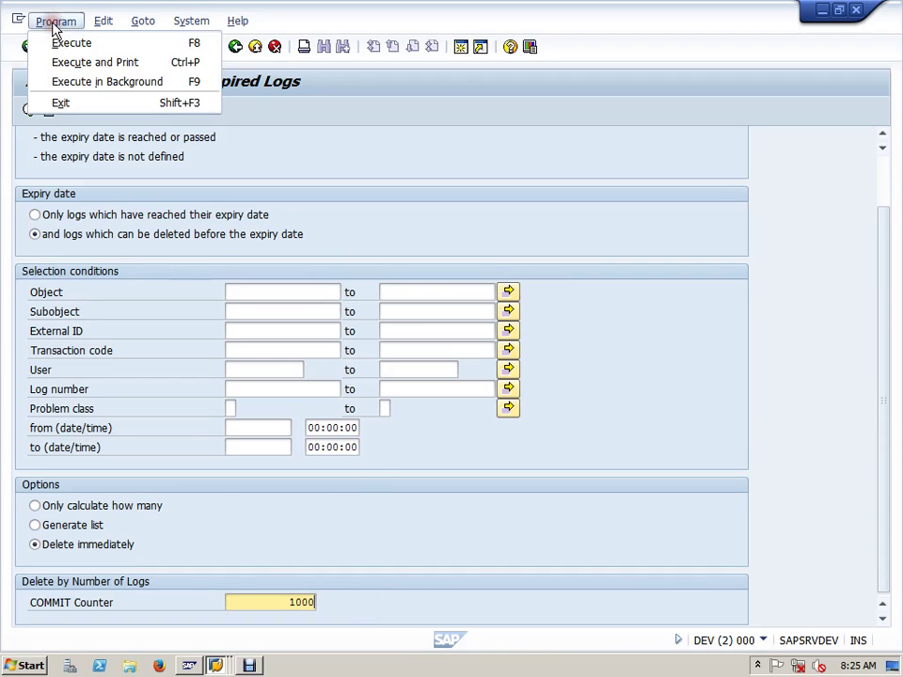
click(216, 83)
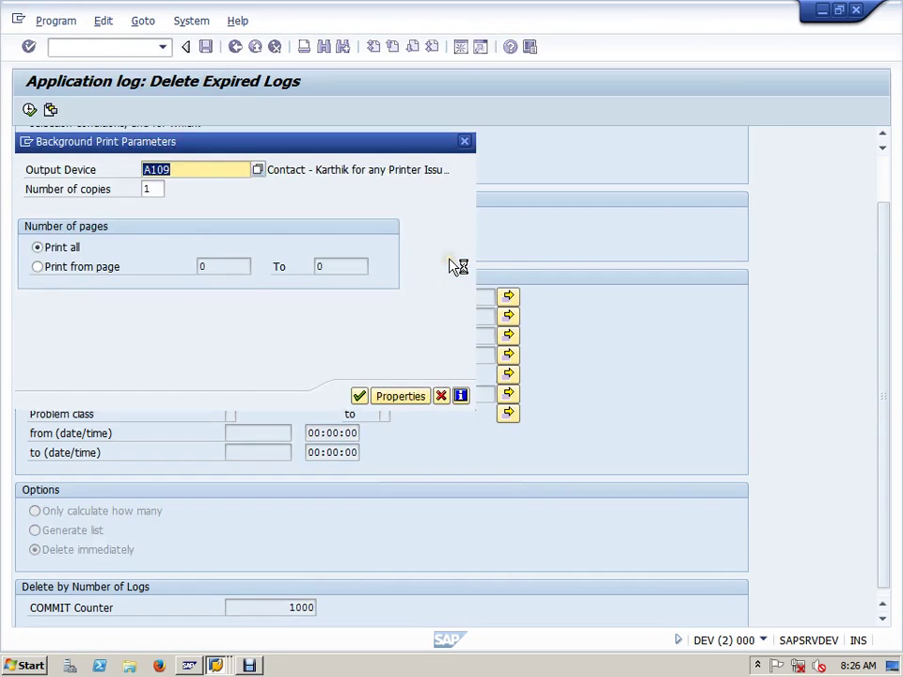
click(532, 117)
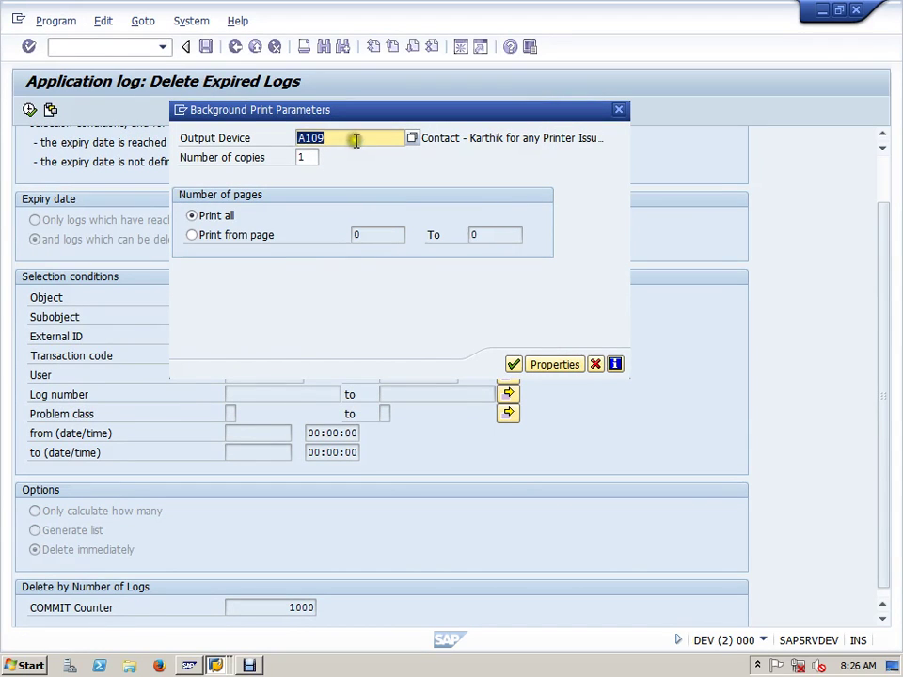
drag(355, 139, 275, 139)
text(LOCL)
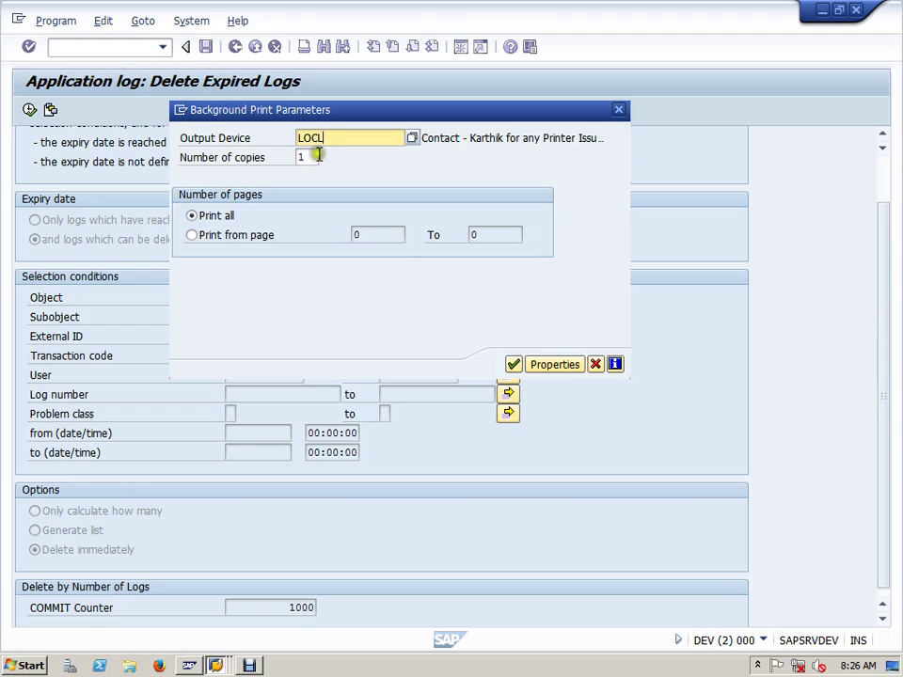
click(513, 365)
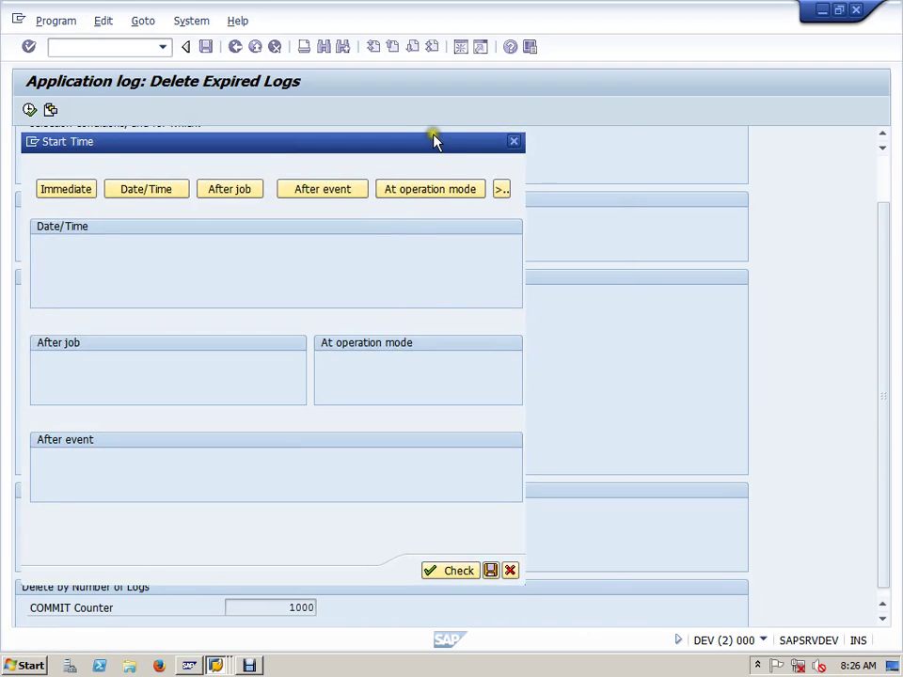
Step: Schedule the background deletion job to start immediately and save its start time
drag(434, 141, 588, 81)
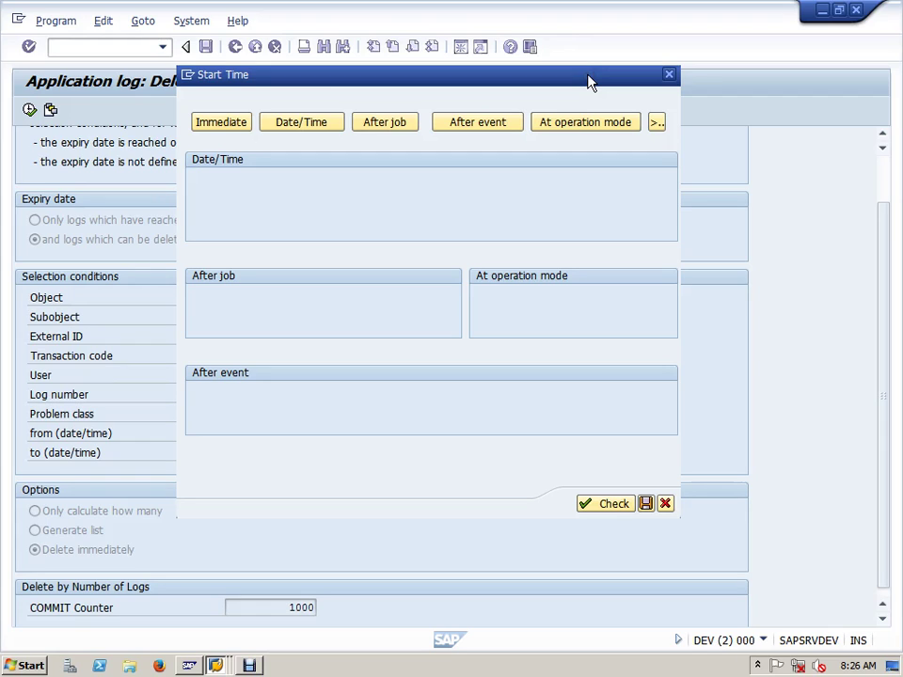
click(214, 123)
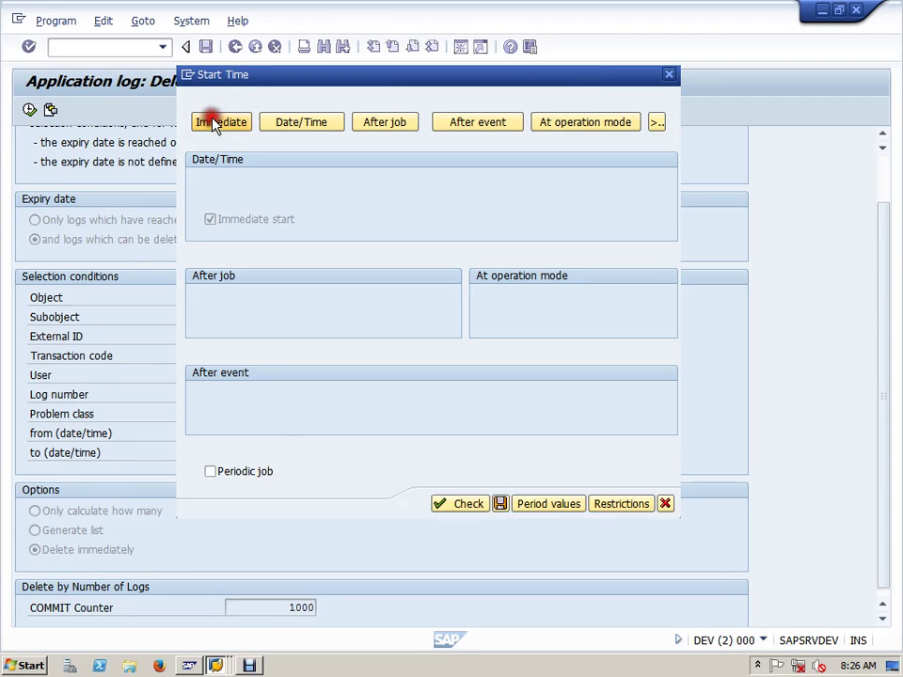
click(501, 505)
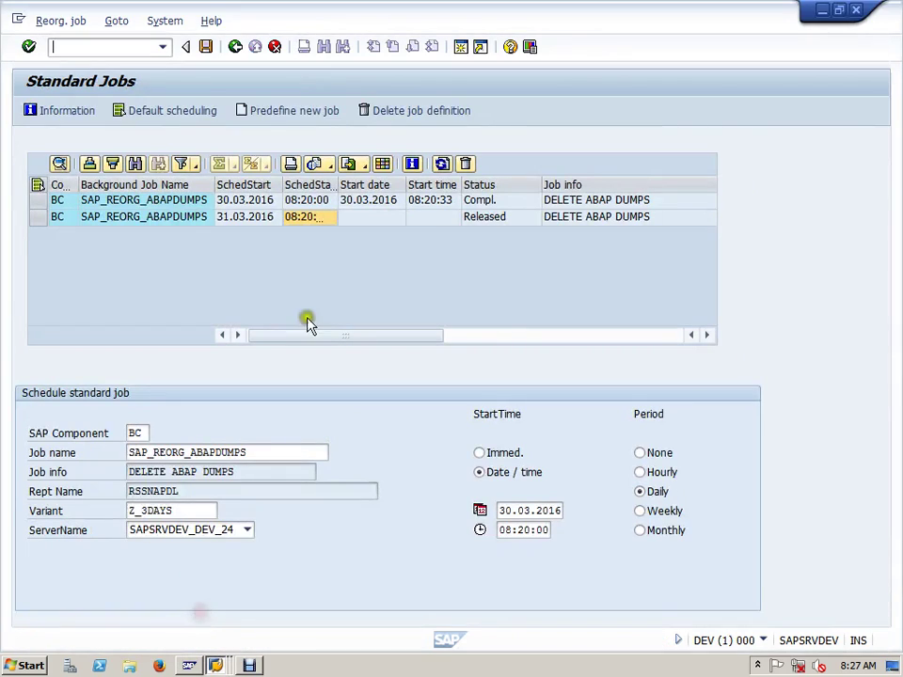
Step: In the Standard Jobs session, open transaction SM37 and run the job selection with its default criteria
click(156, 47)
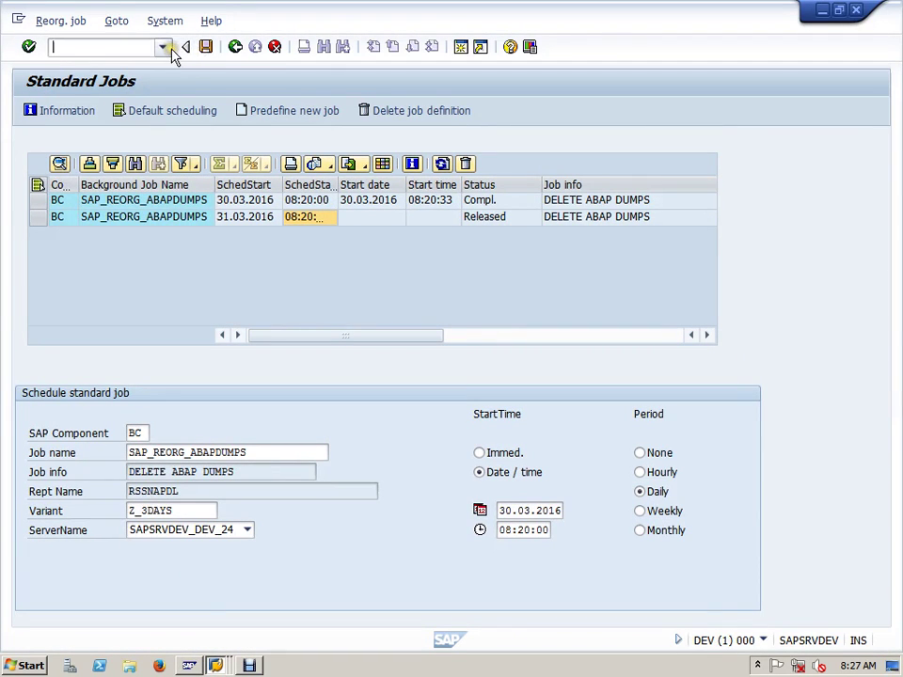
click(163, 47)
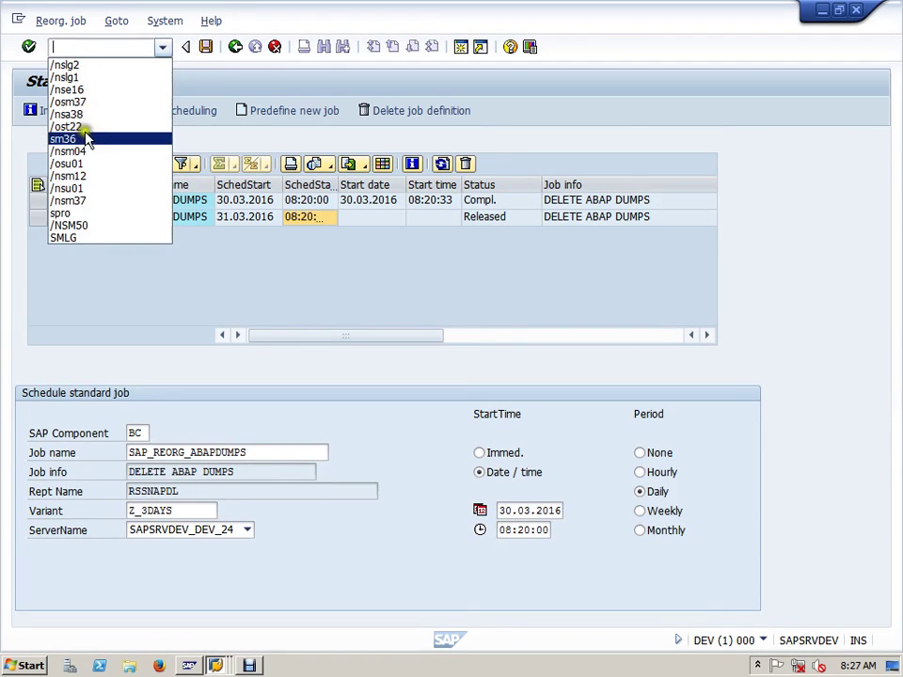
click(83, 202)
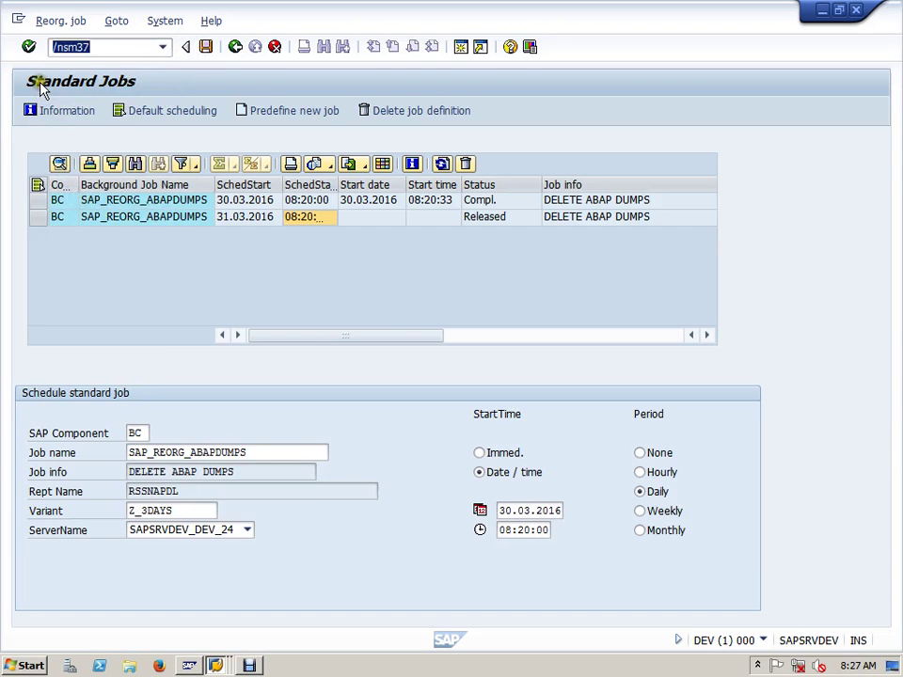
click(29, 46)
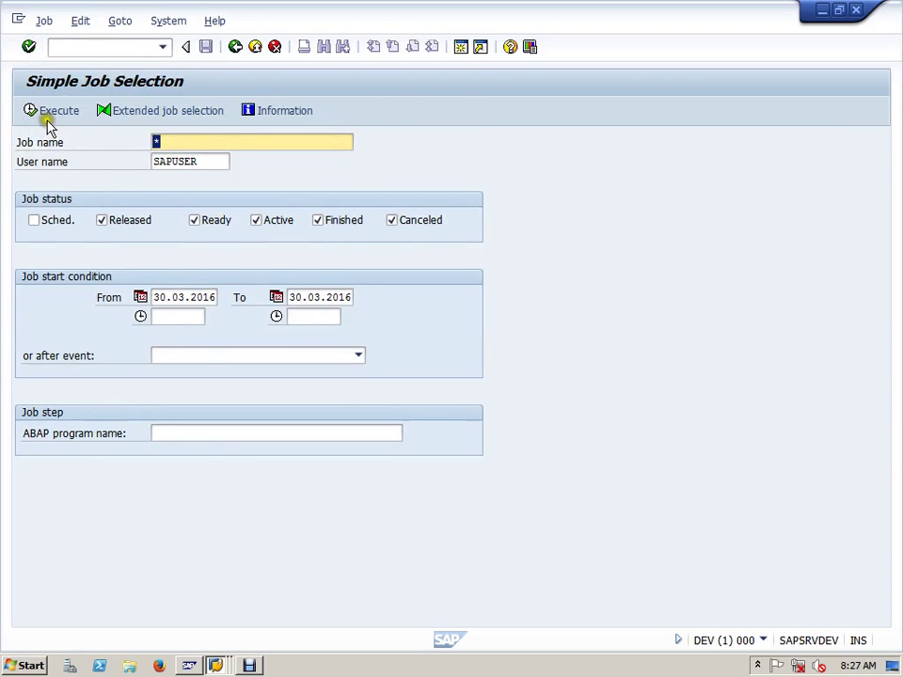
click(54, 112)
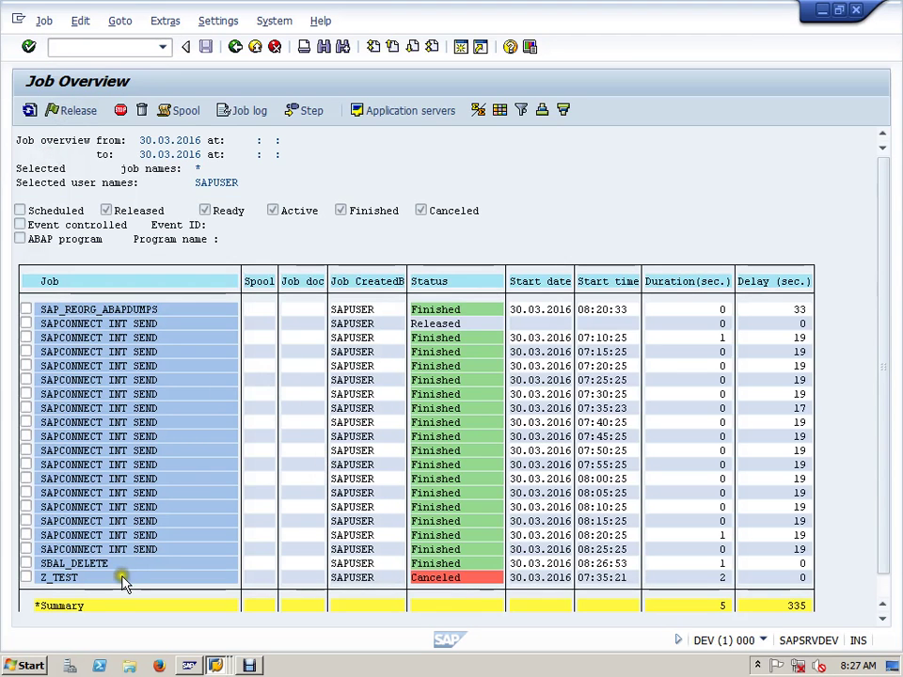
Step: Check the SBAL_DELETE job's status and read its job log, then return to the job overview
click(101, 565)
click(425, 563)
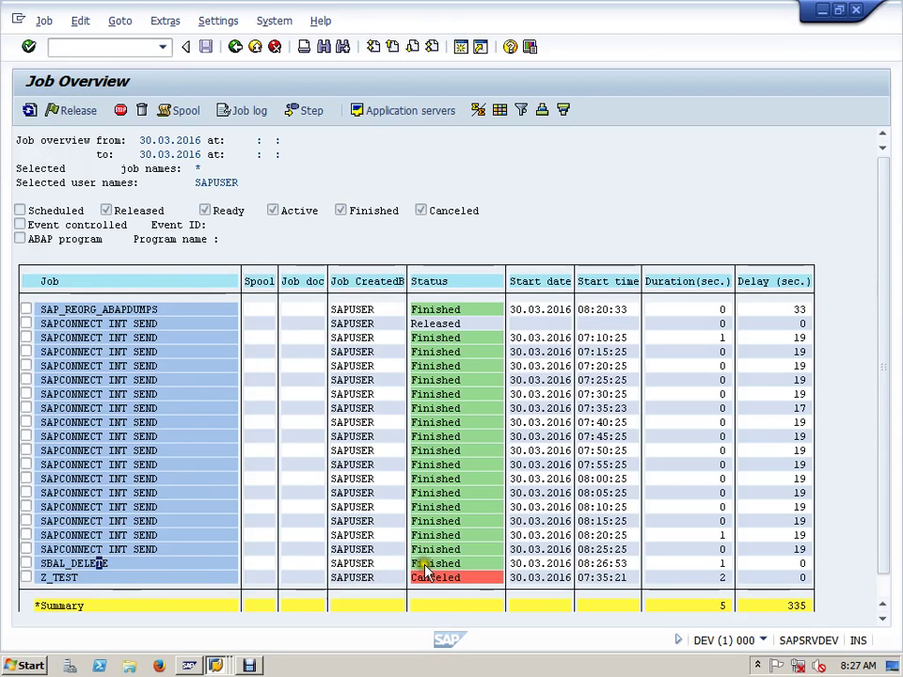
click(86, 564)
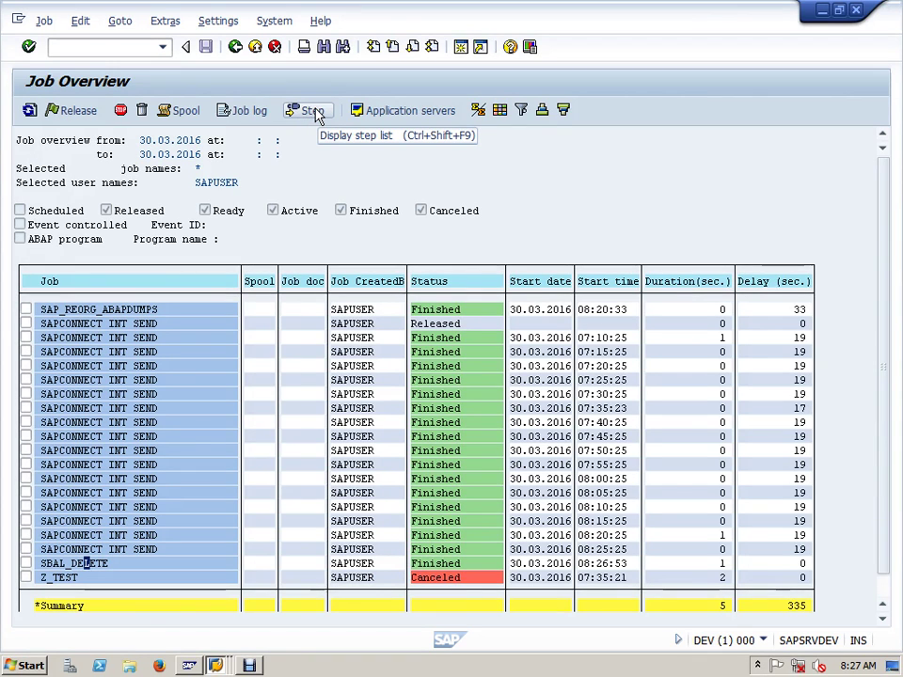
click(262, 111)
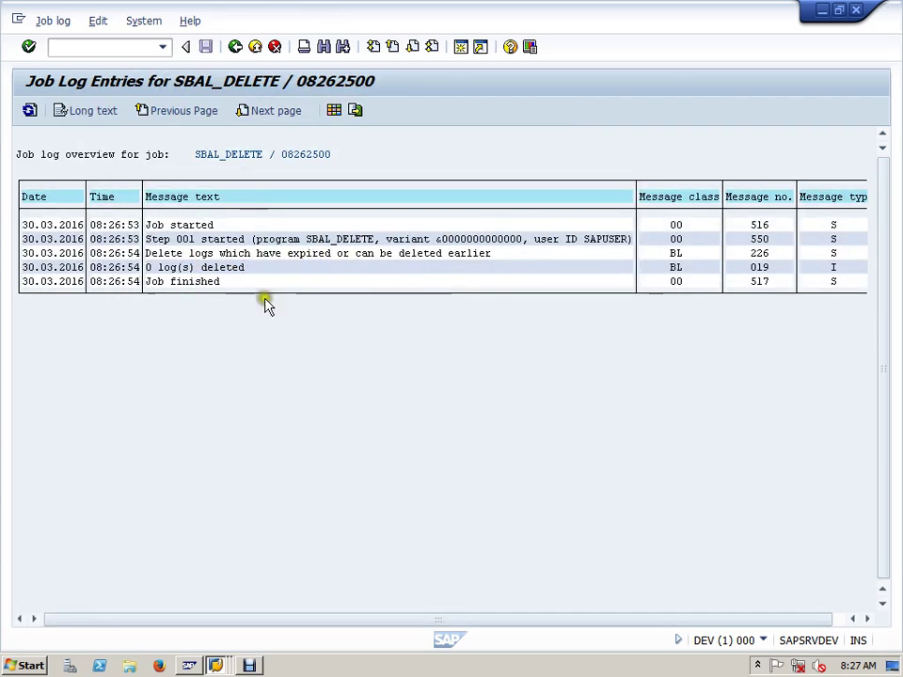
click(480, 239)
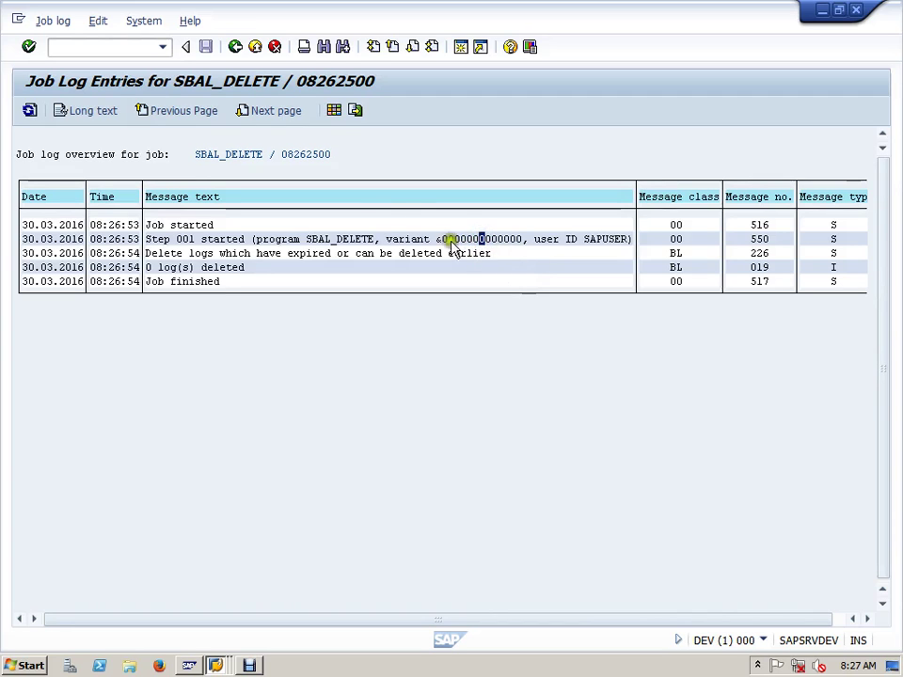
click(236, 47)
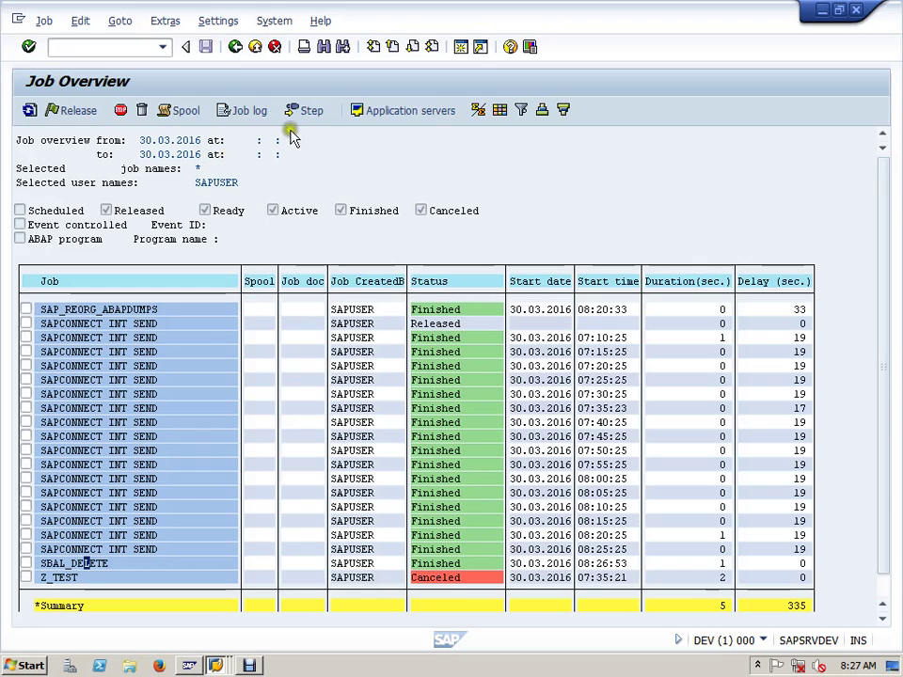
Step: Display the SBAL_DELETE job's step and examine its variant's deletion options and COMMIT Counter
click(314, 113)
click(92, 182)
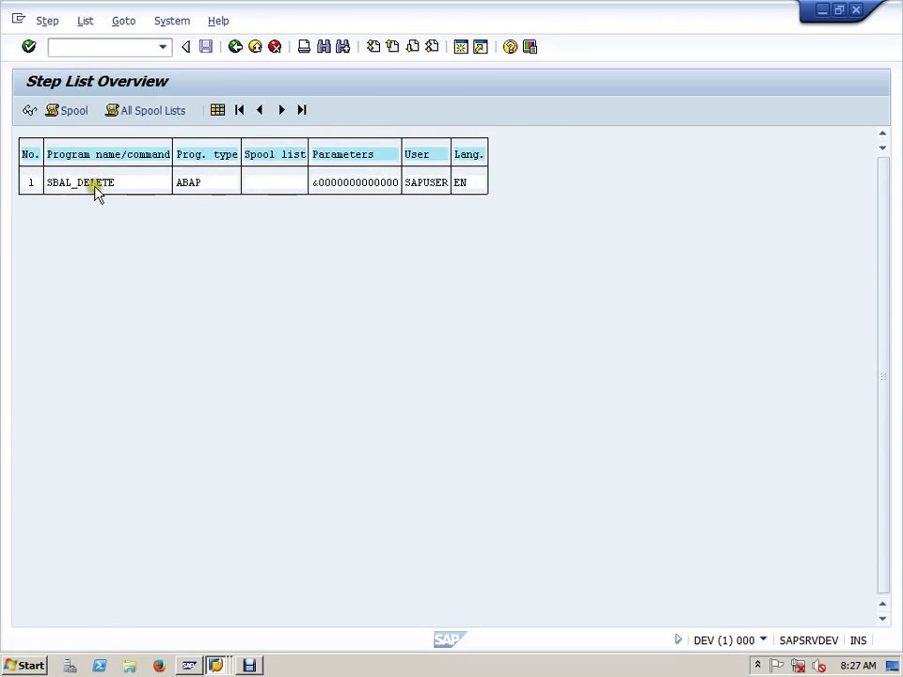
click(369, 184)
click(132, 20)
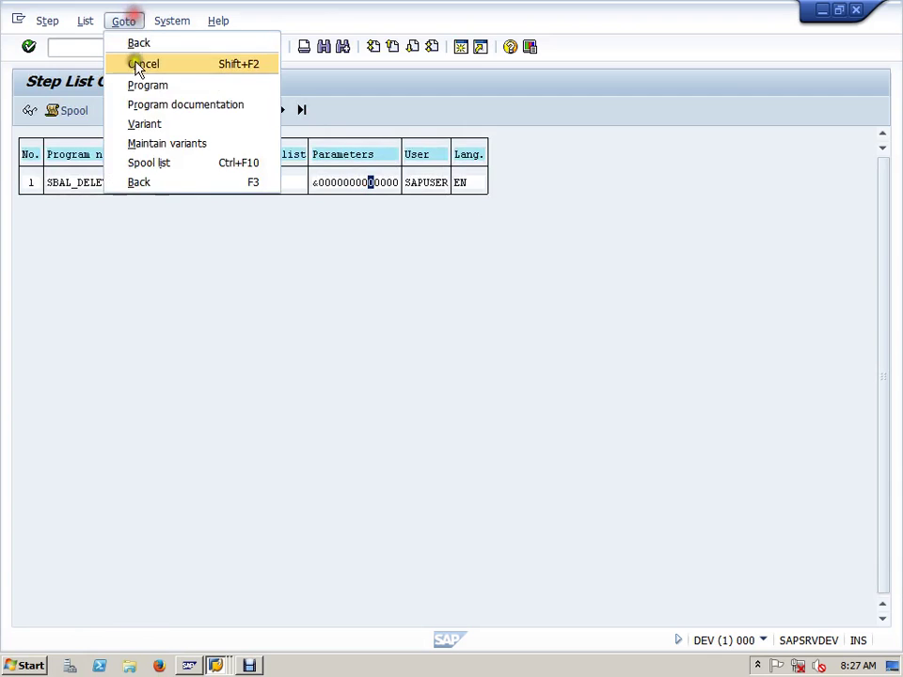
click(147, 125)
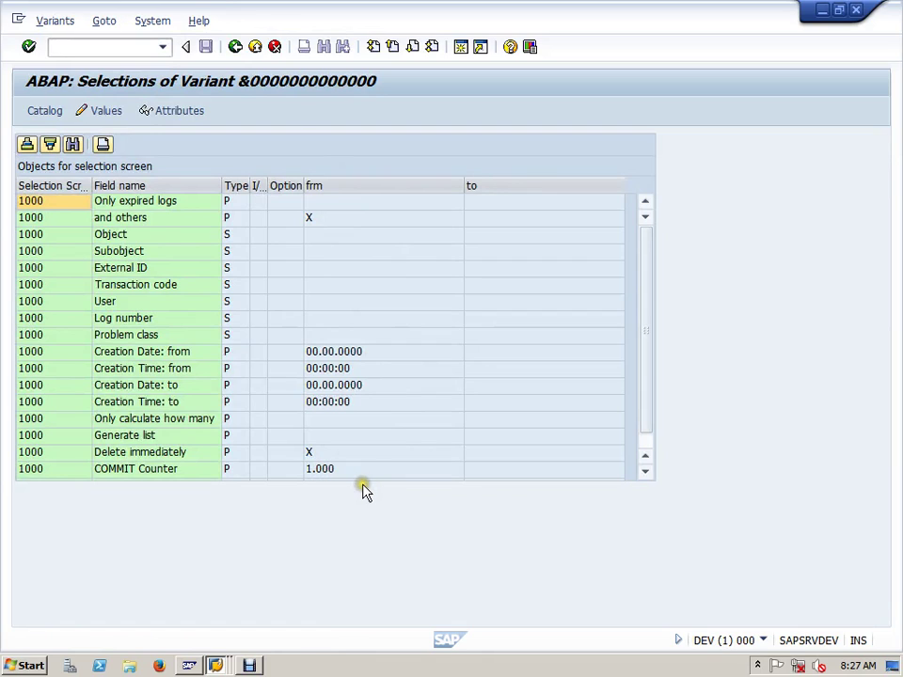
click(361, 472)
click(352, 453)
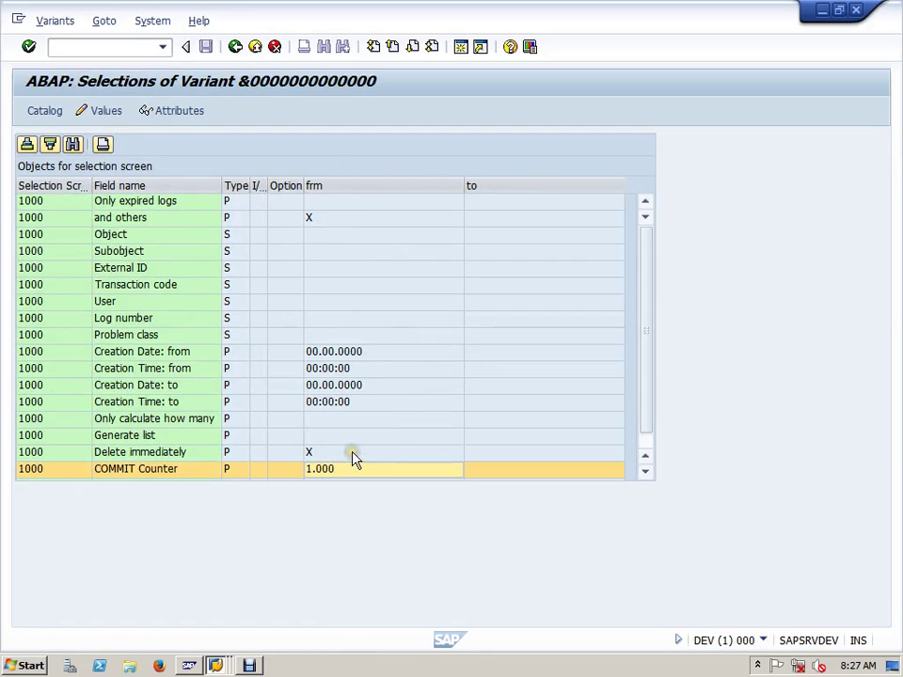
click(352, 435)
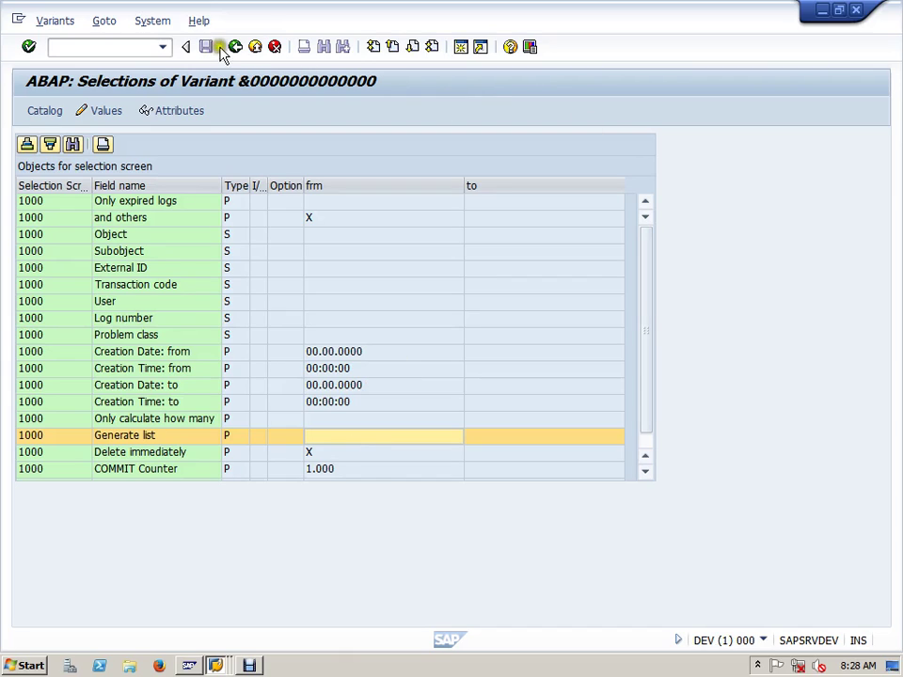
Step: Back in the Delete Expired Logs session, start saving the selections as a variant and review its creation date and time fields
click(819, 11)
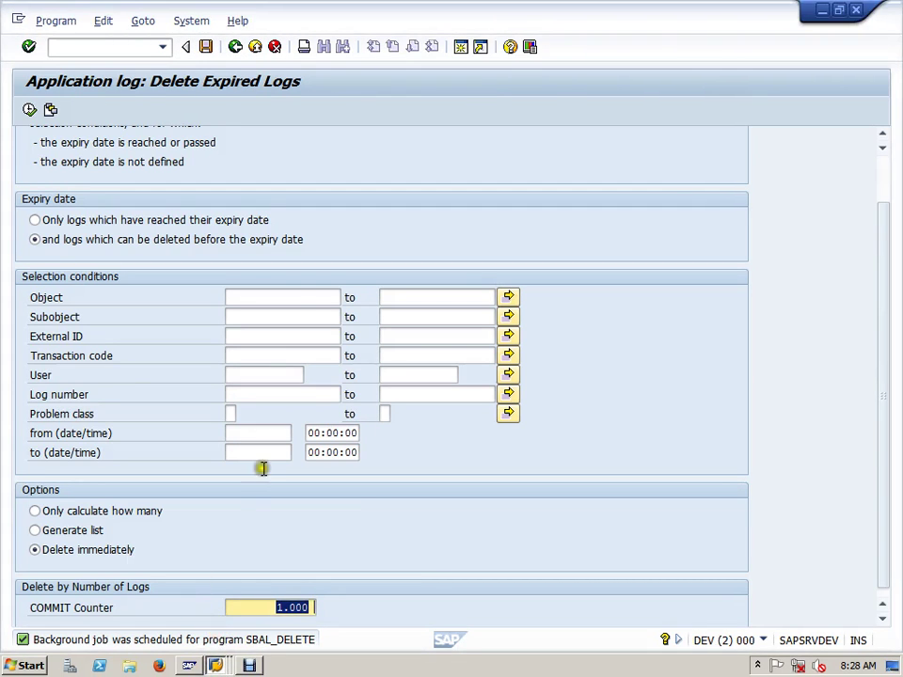
click(205, 47)
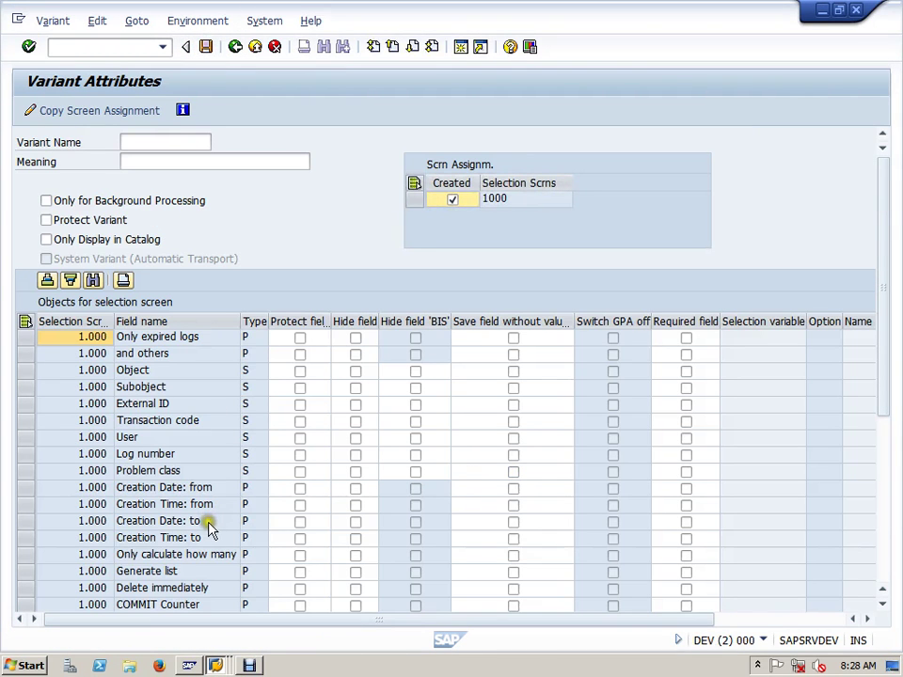
click(187, 578)
click(196, 538)
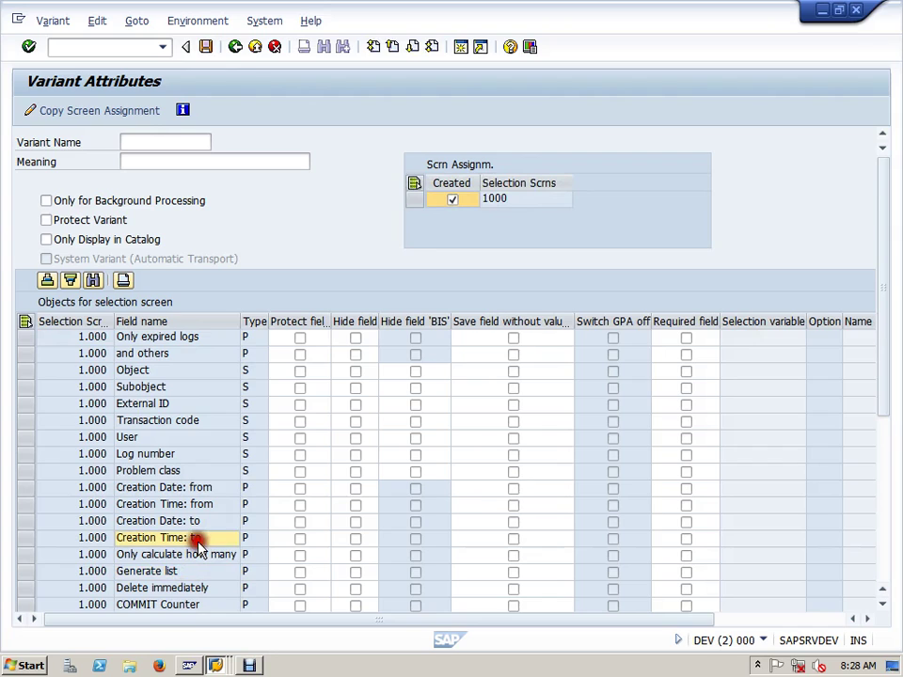
click(207, 506)
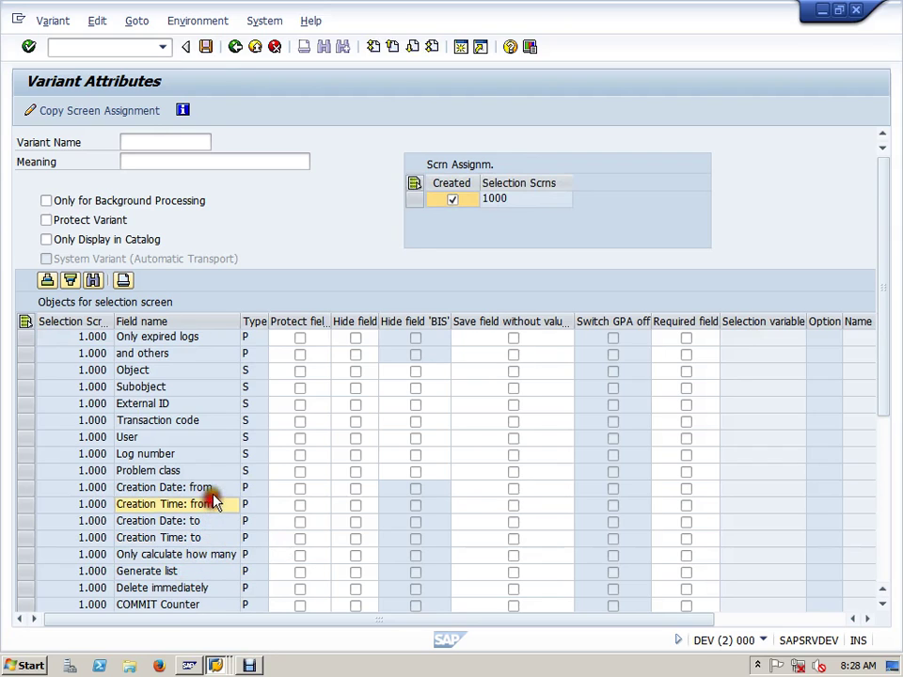
click(211, 488)
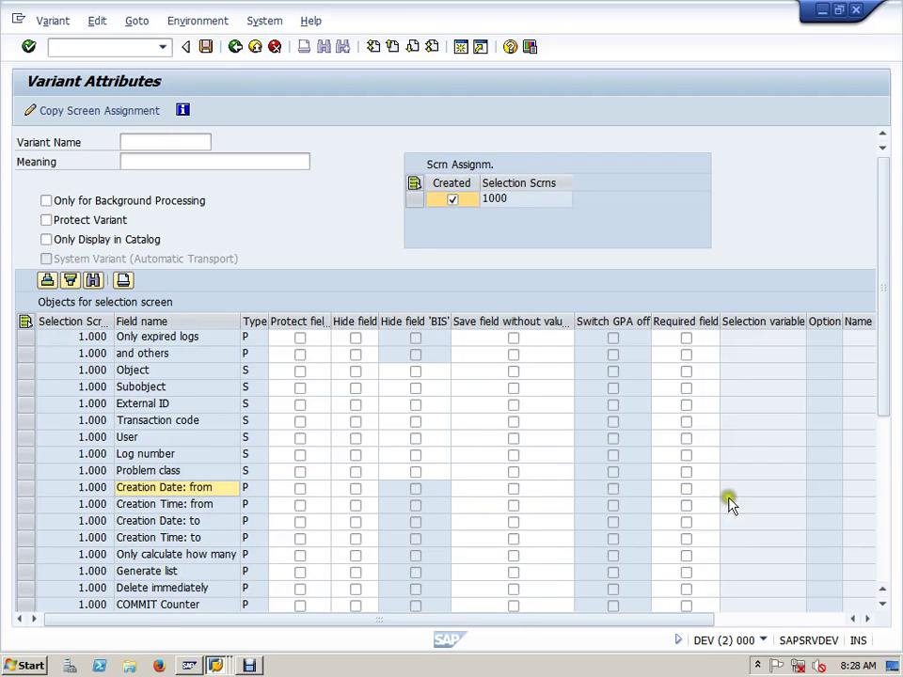
click(868, 620)
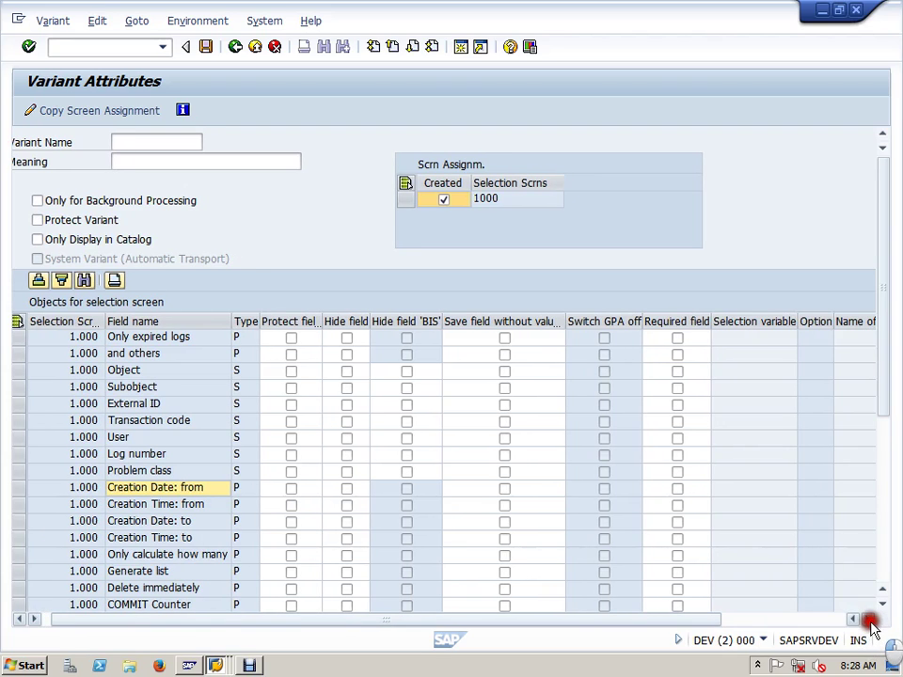
click(795, 621)
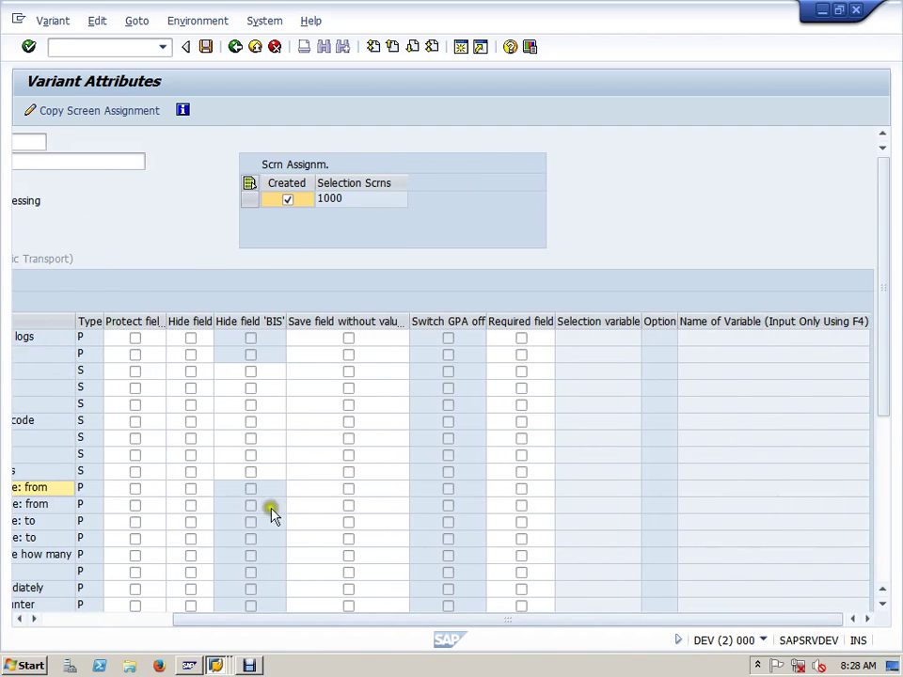
Step: Examine the selection variable types offered for Creation Date: from, including TVARVC table variable and dynamic date calculation, and dismiss the choice
click(575, 493)
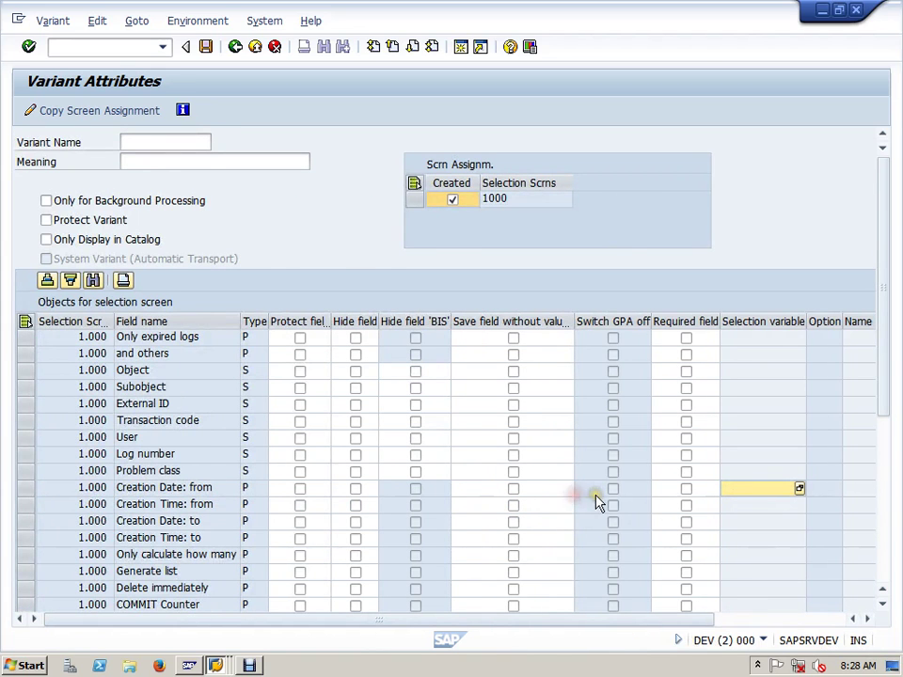
click(796, 490)
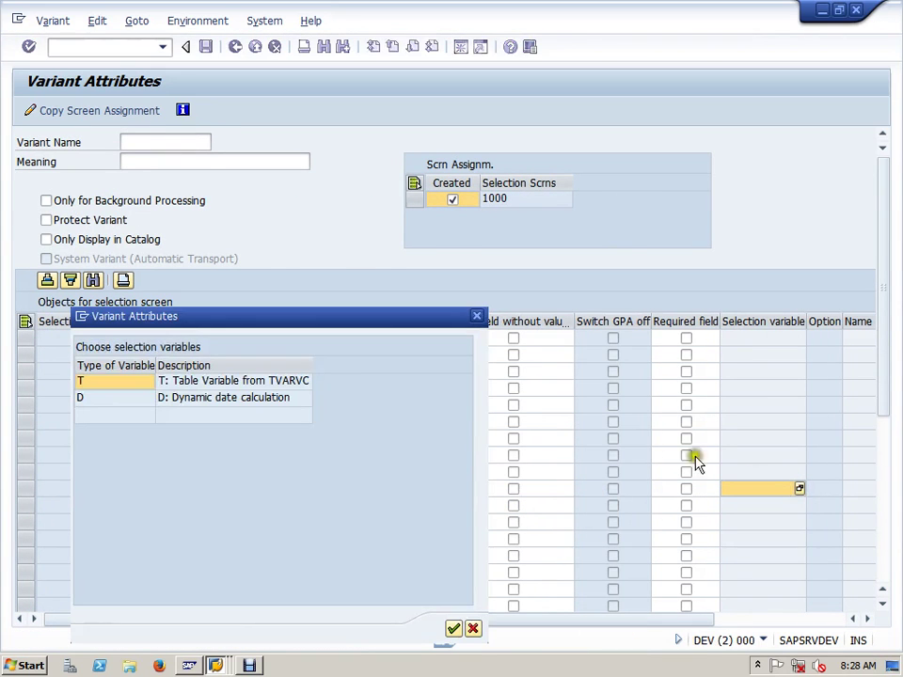
drag(354, 326, 395, 240)
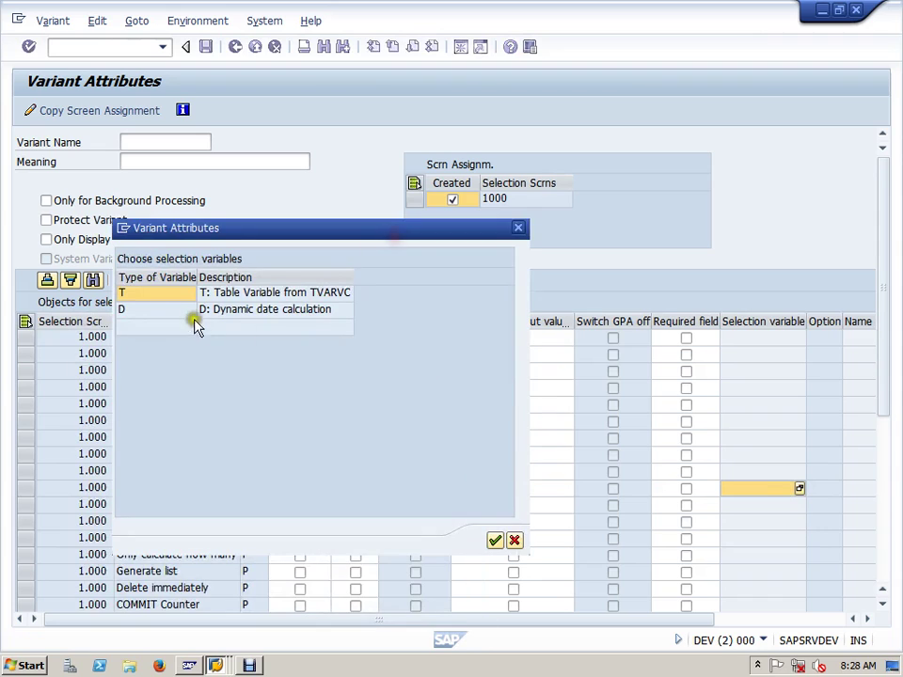
click(168, 318)
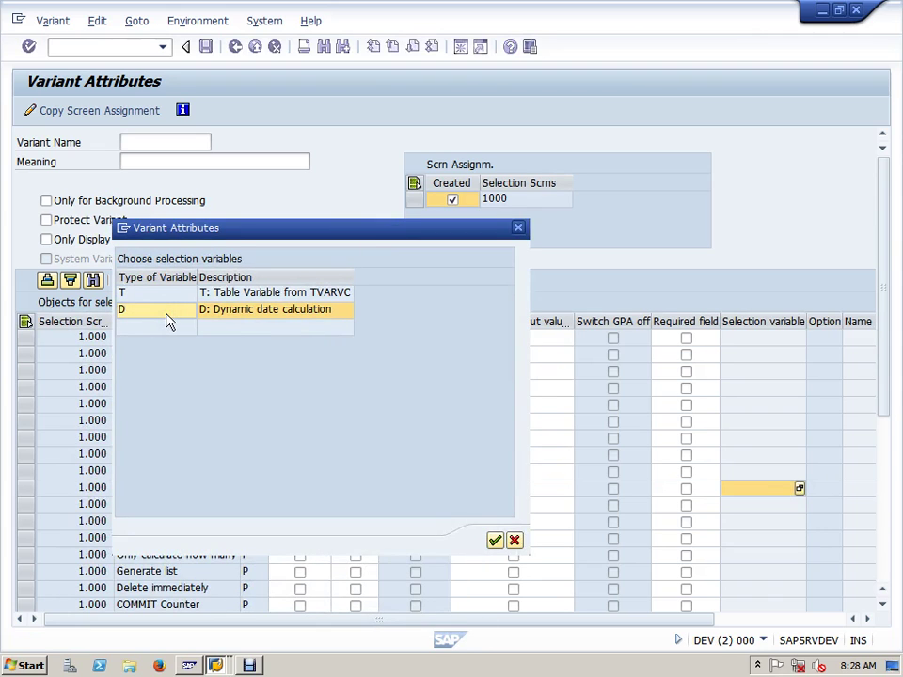
click(261, 292)
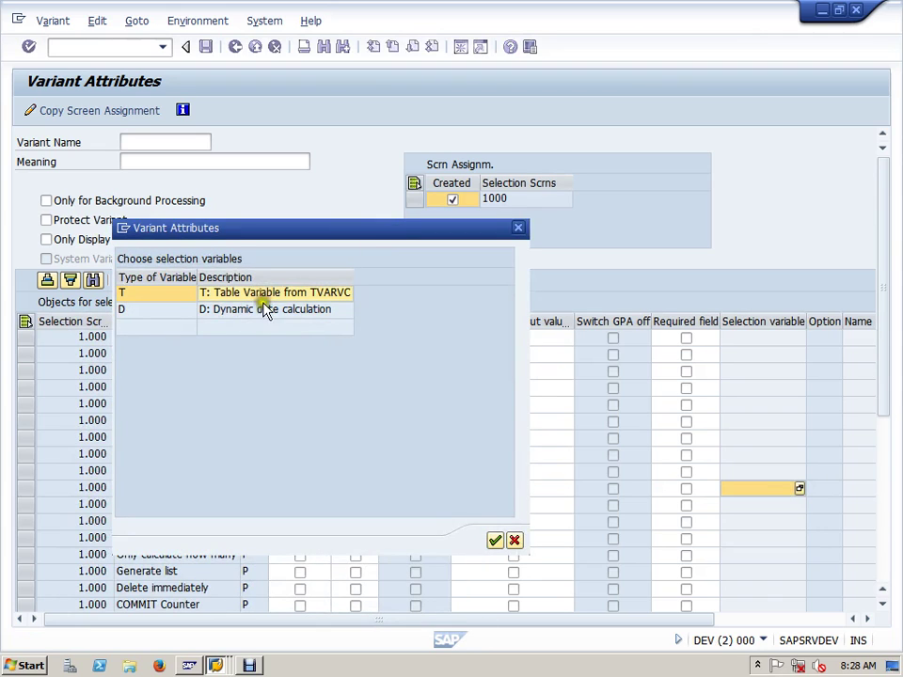
click(266, 326)
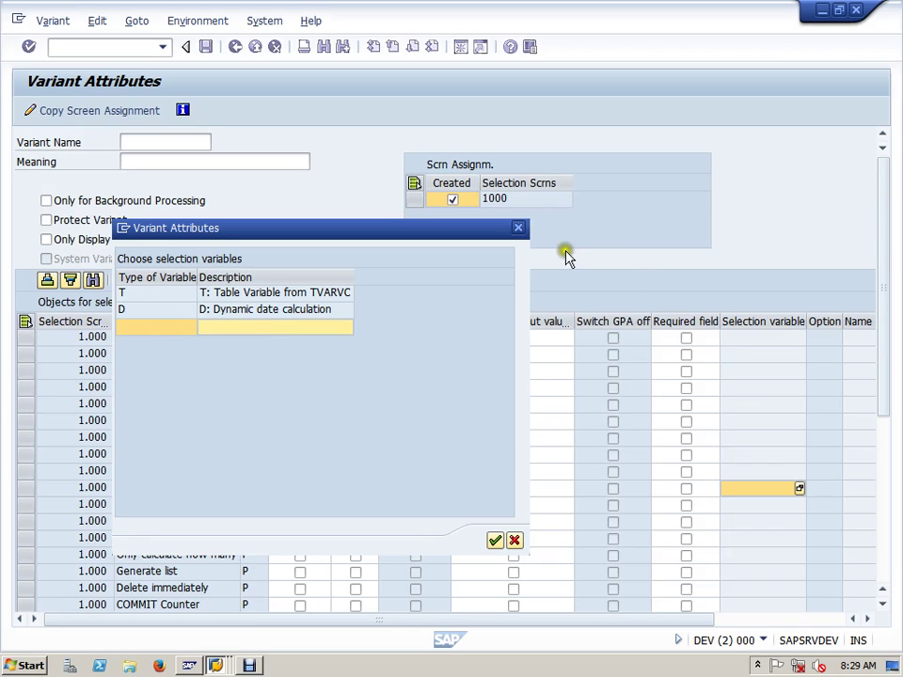
click(518, 229)
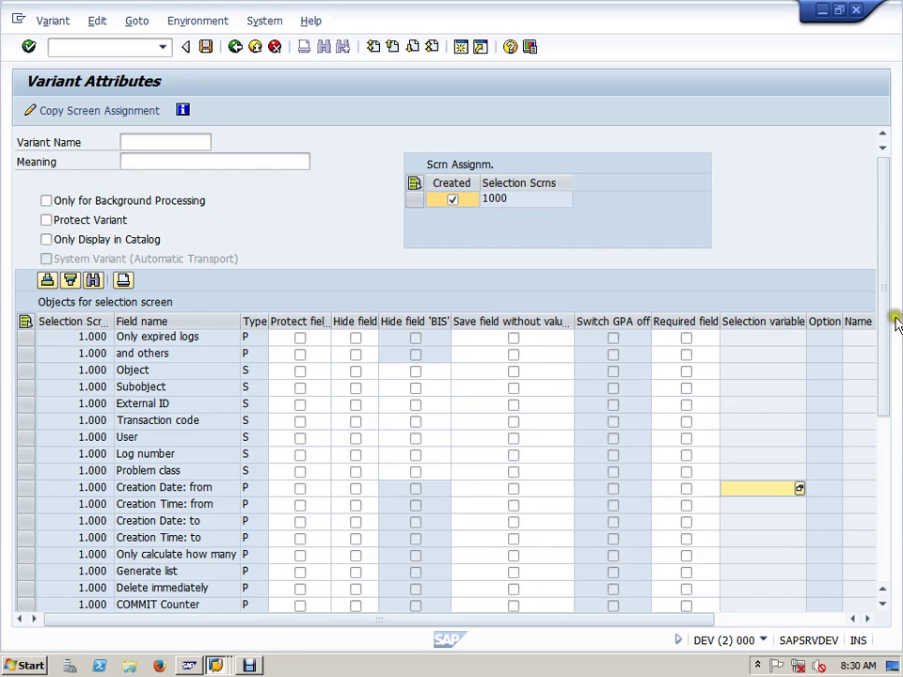
Step: Leave the variant attributes and the log deletion report, and open transaction SM36 from SAP Easy Access
click(274, 48)
click(250, 50)
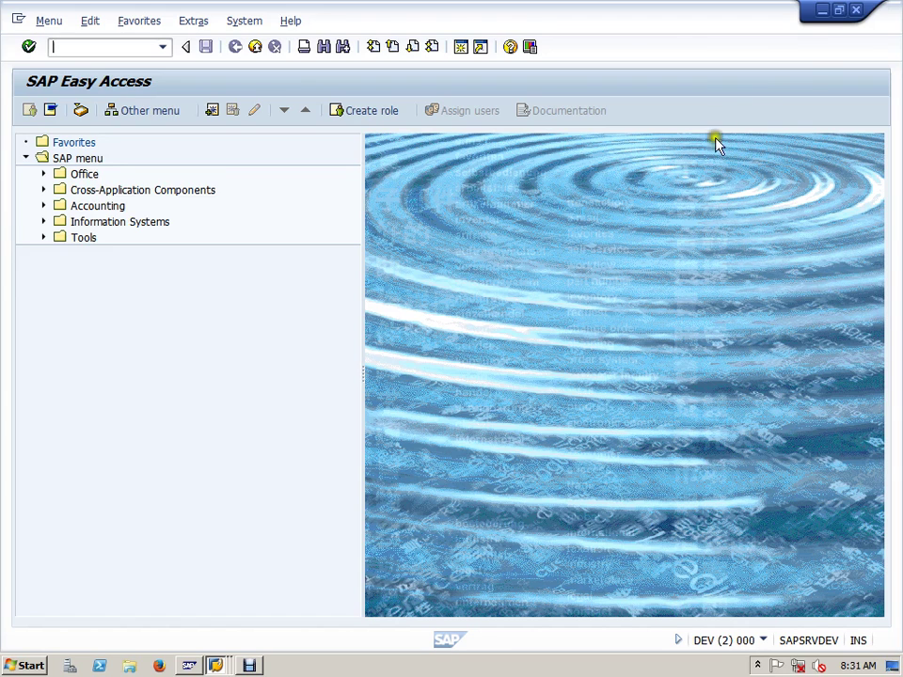
click(839, 12)
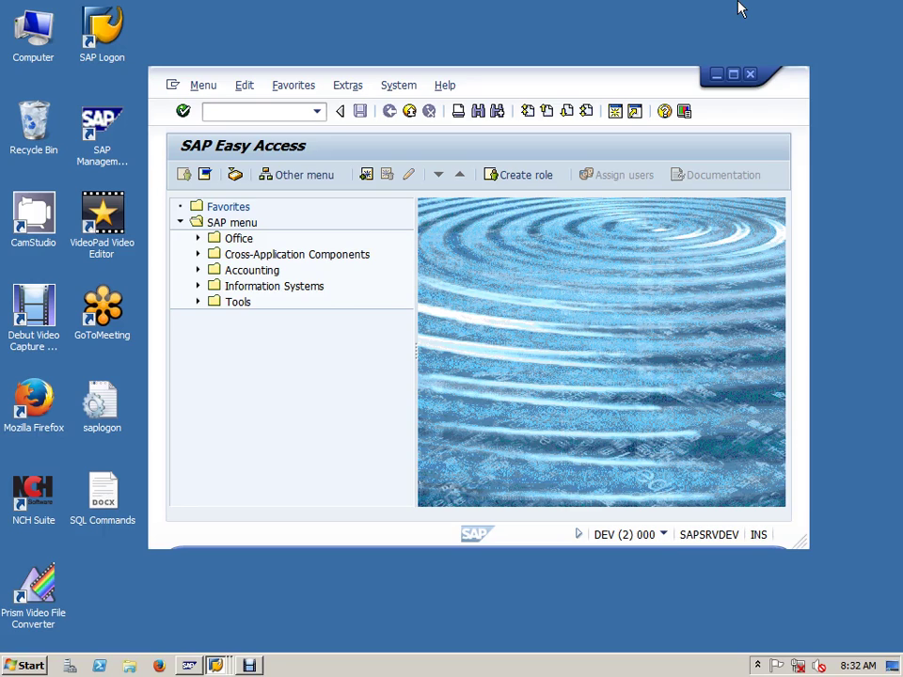
text(sm36)
key(Return)
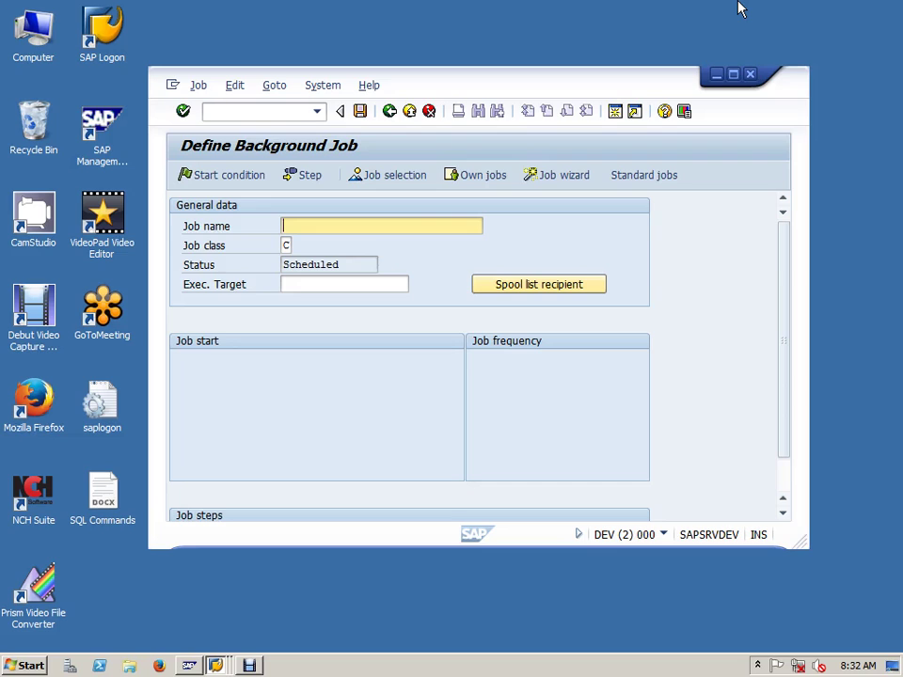
Step: Close the Define Background Job session and, in the remaining session, go back from the variant selections to the Job Overview
click(753, 74)
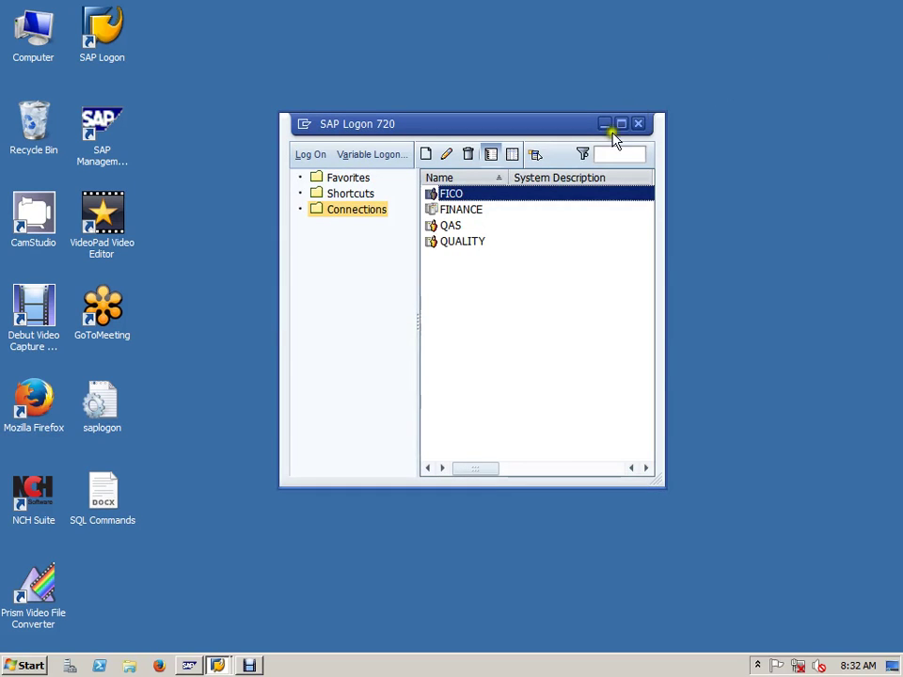
click(217, 661)
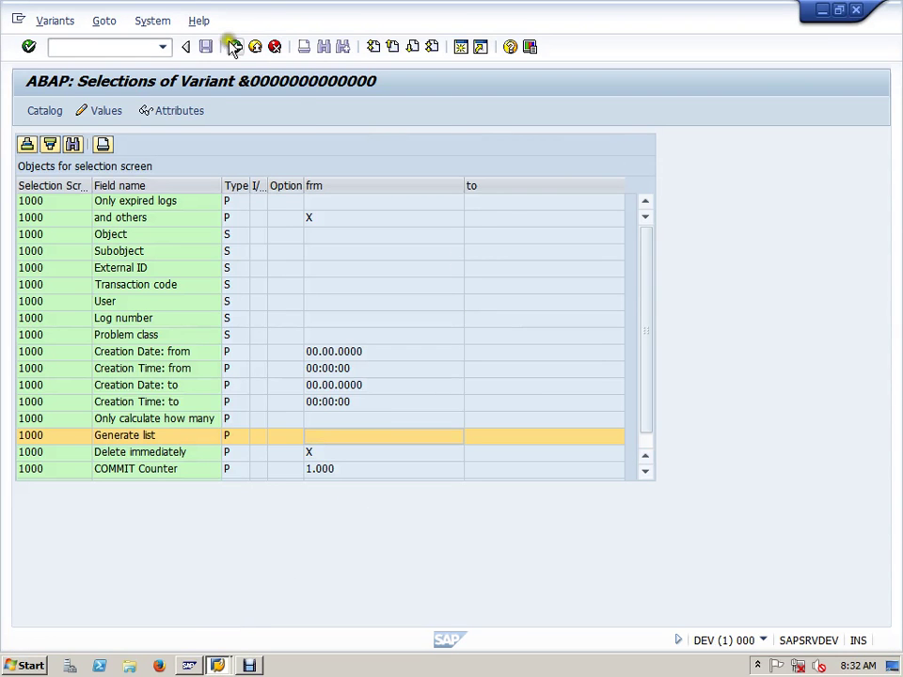
click(235, 46)
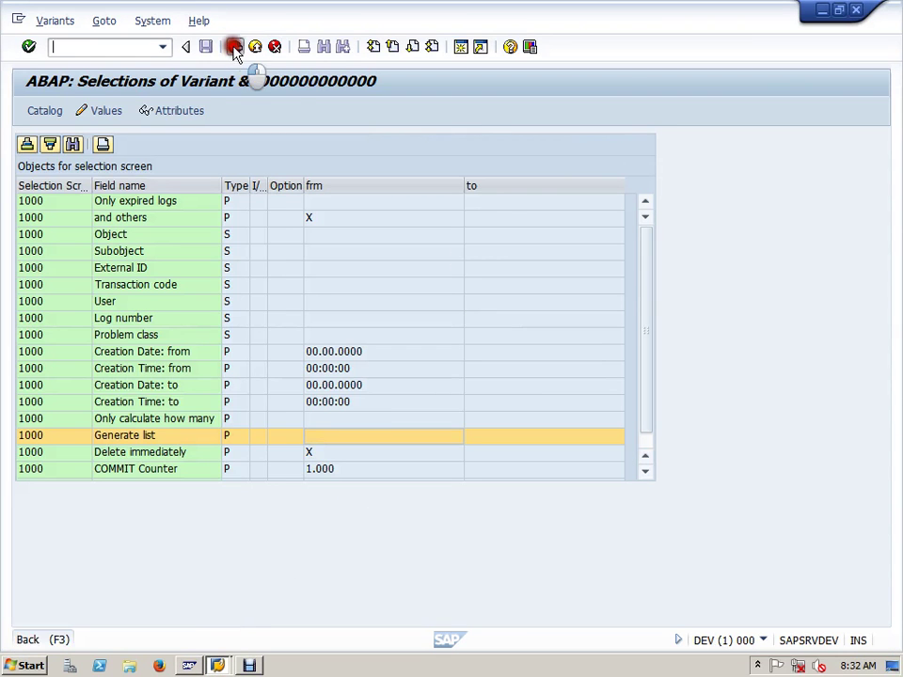
click(234, 46)
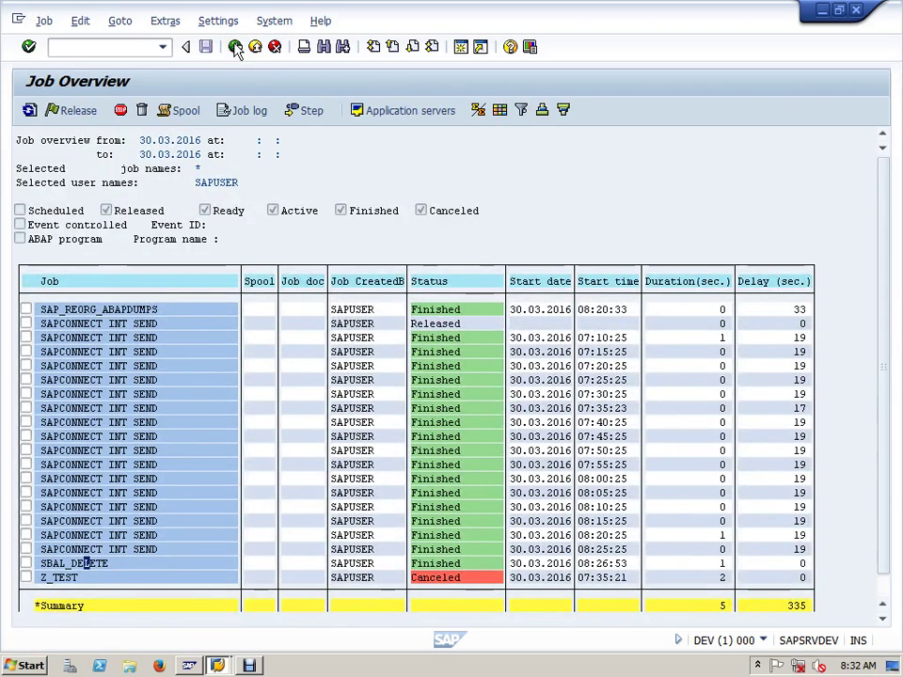
Step: Display the Z_TEST job's log, examine its SQL error entries, and return to the Simple Job Selection
click(58, 578)
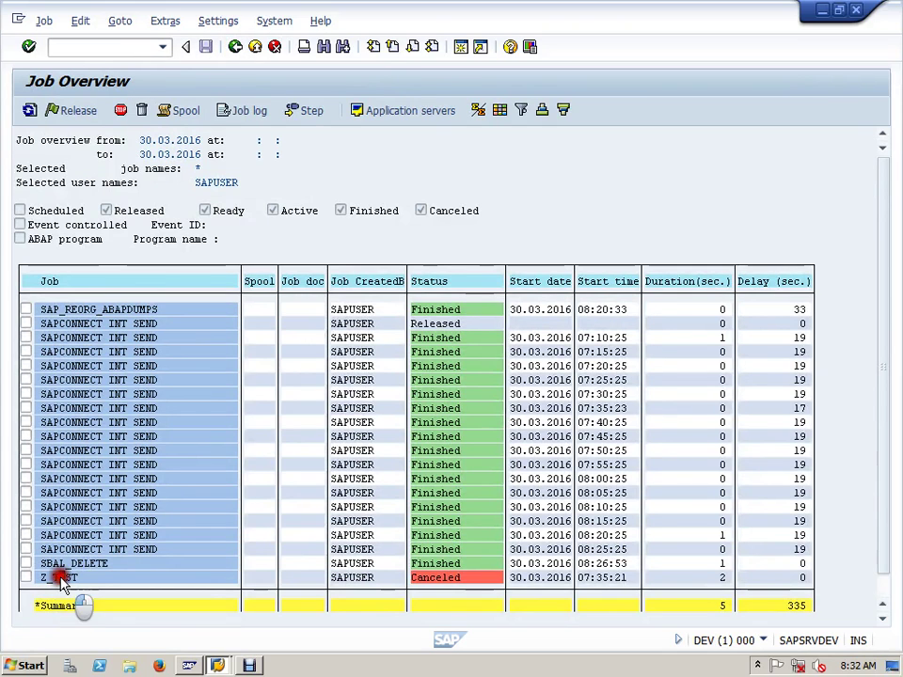
click(249, 111)
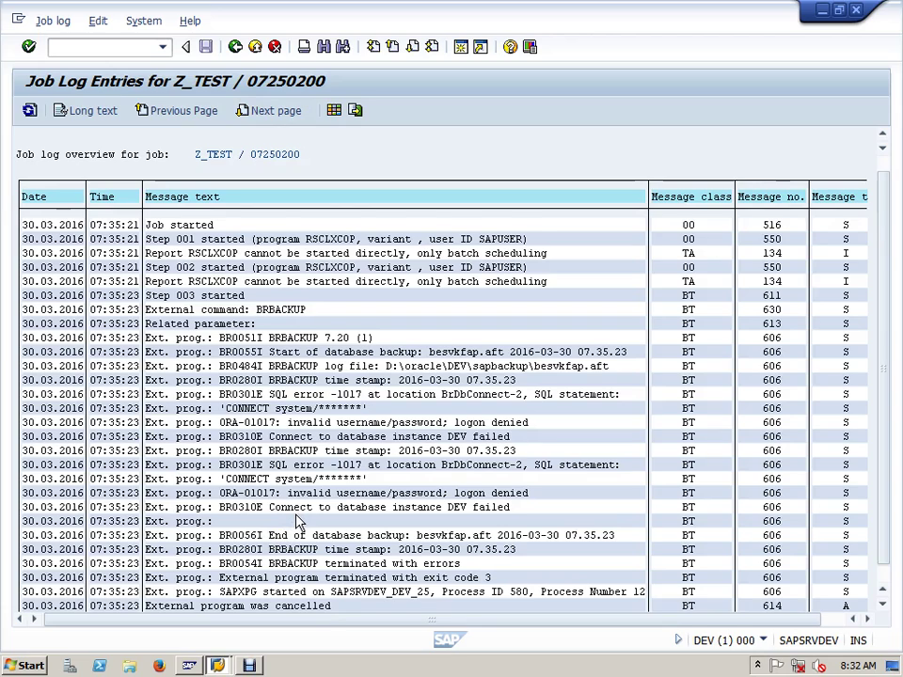
scroll(299, 522, down, 1)
scroll(299, 522, down, 1)
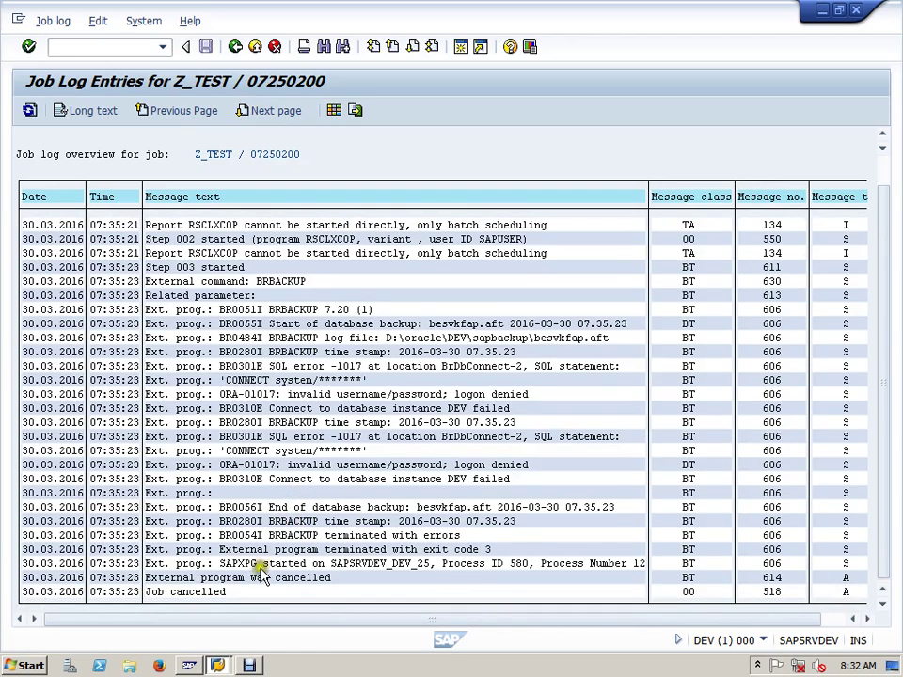
click(327, 437)
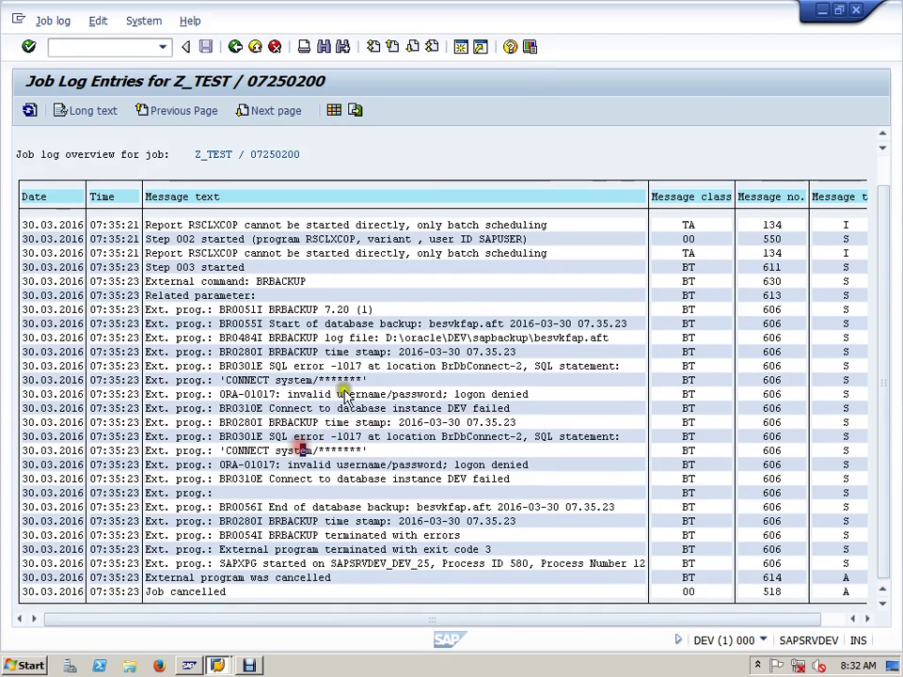
click(555, 366)
click(327, 365)
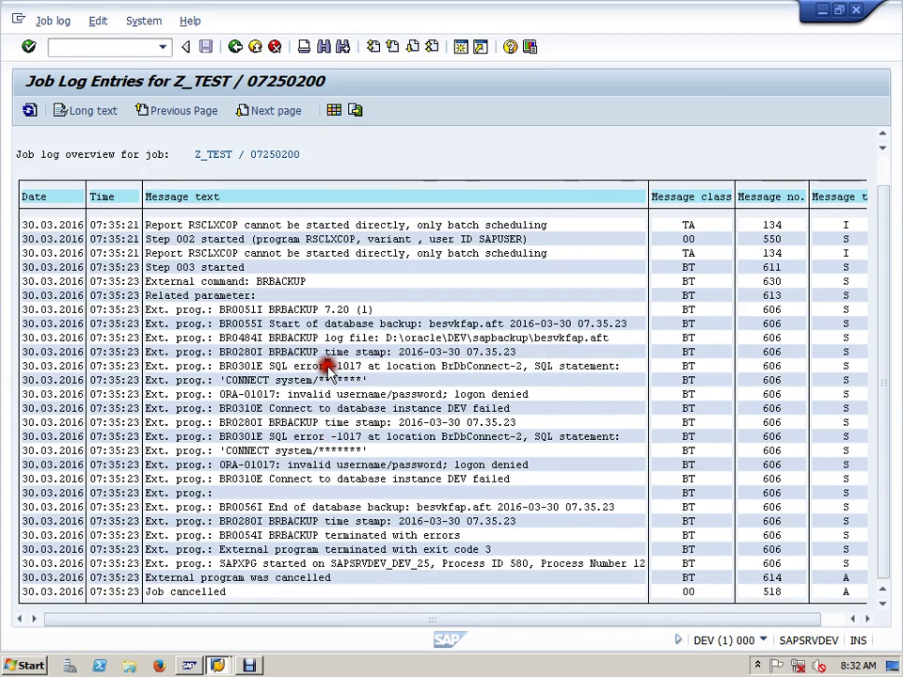
click(235, 46)
click(235, 46)
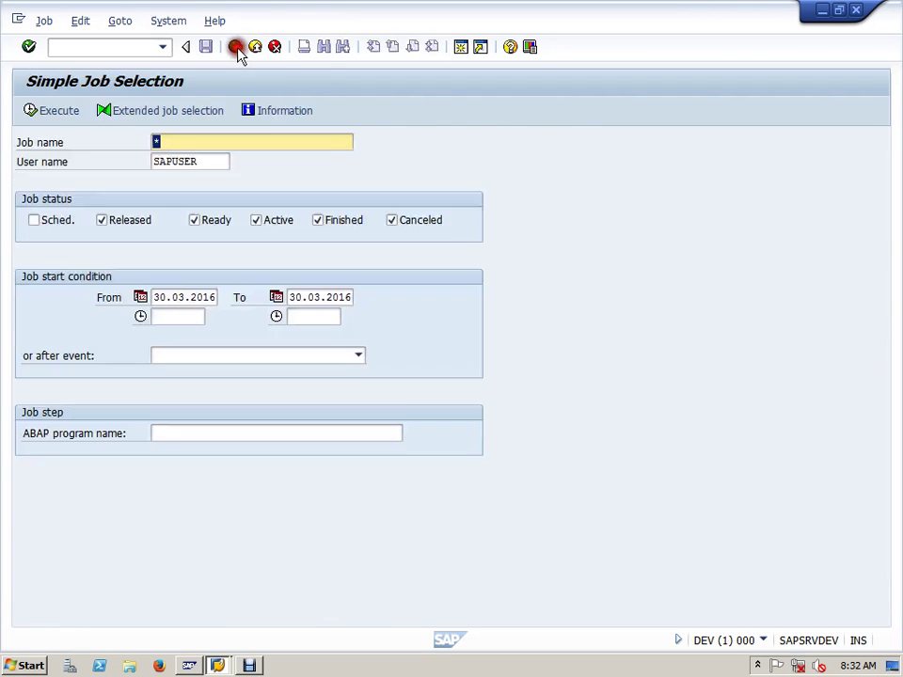
Step: Open transaction SM36 in a new session with /osm36 and close the Simple Job Selection session
click(837, 13)
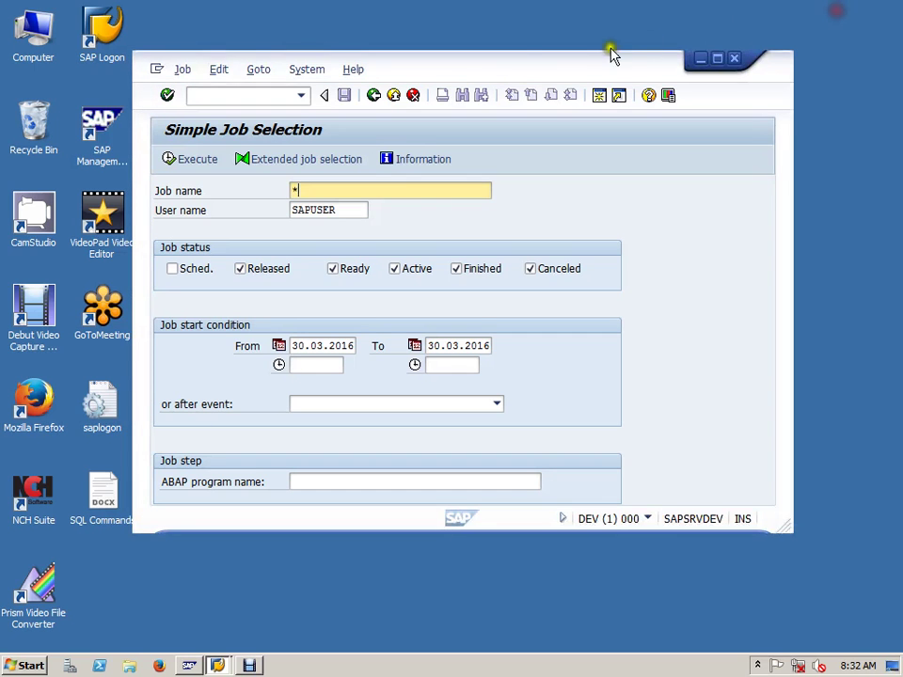
click(300, 95)
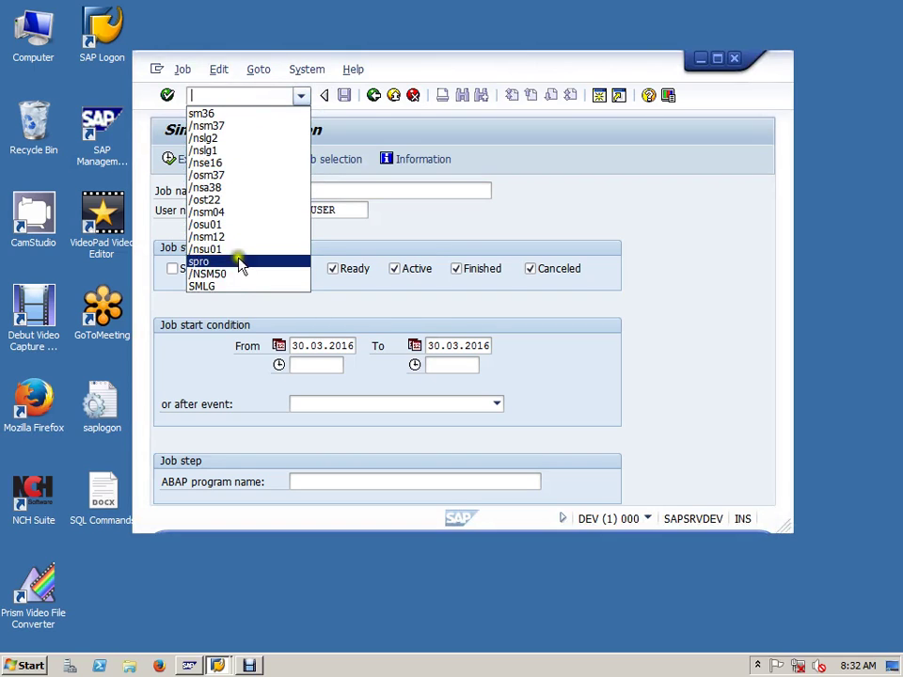
click(238, 179)
click(256, 95)
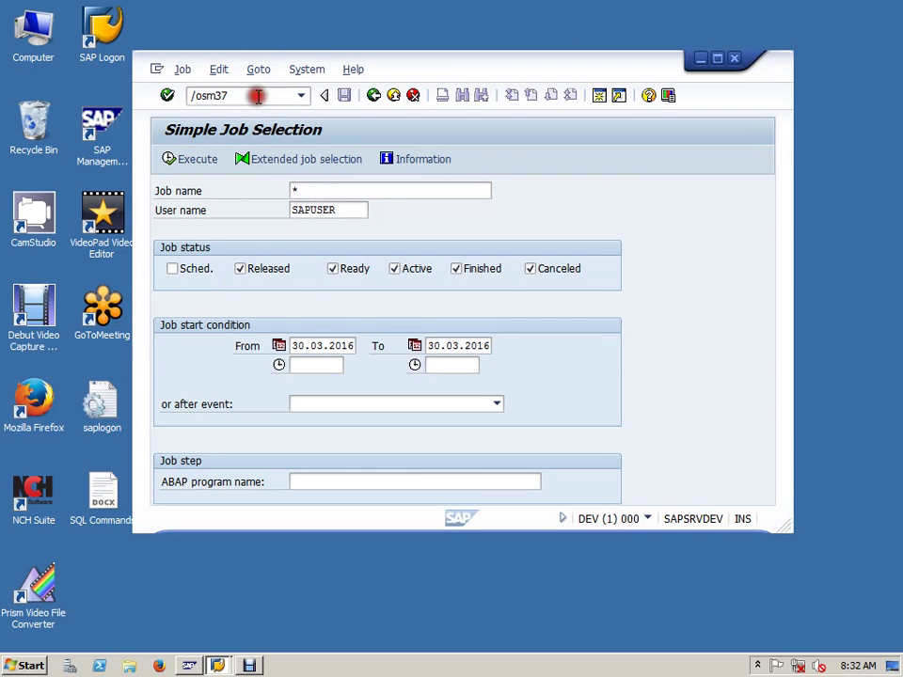
key(BackSpace)
text(6)
key(Return)
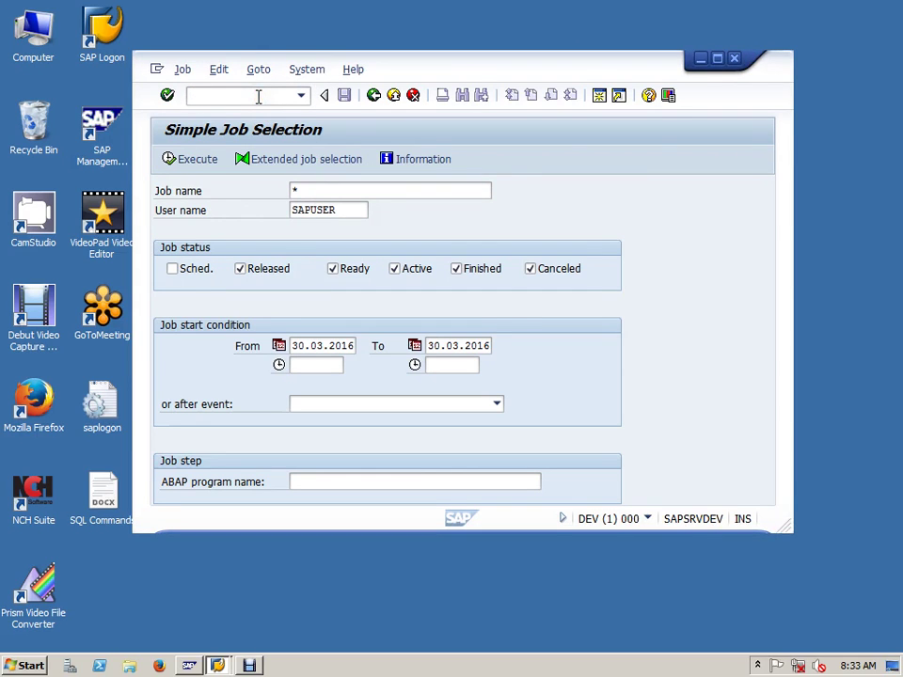
click(750, 75)
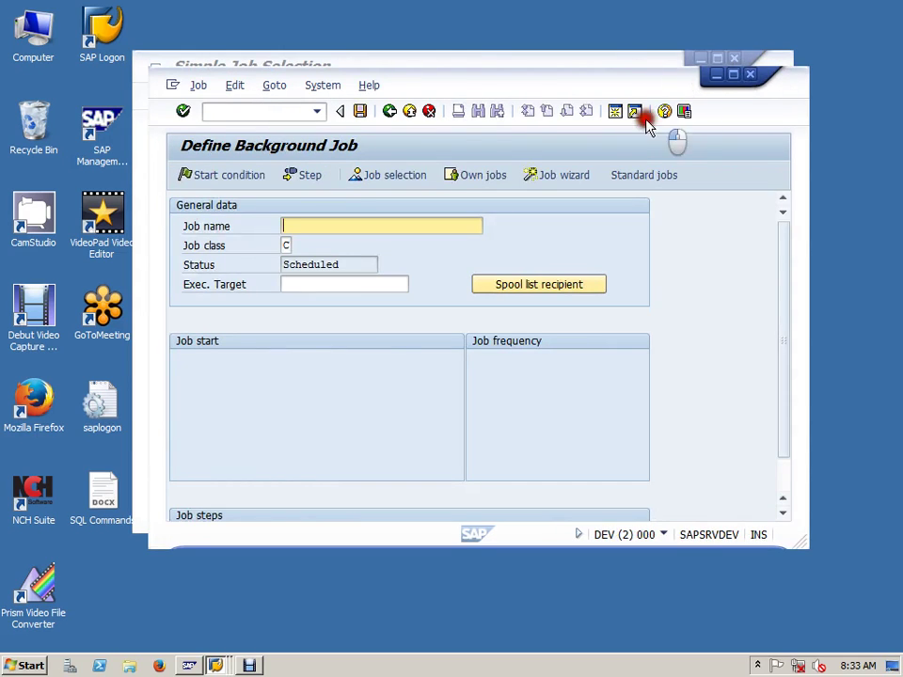
click(734, 61)
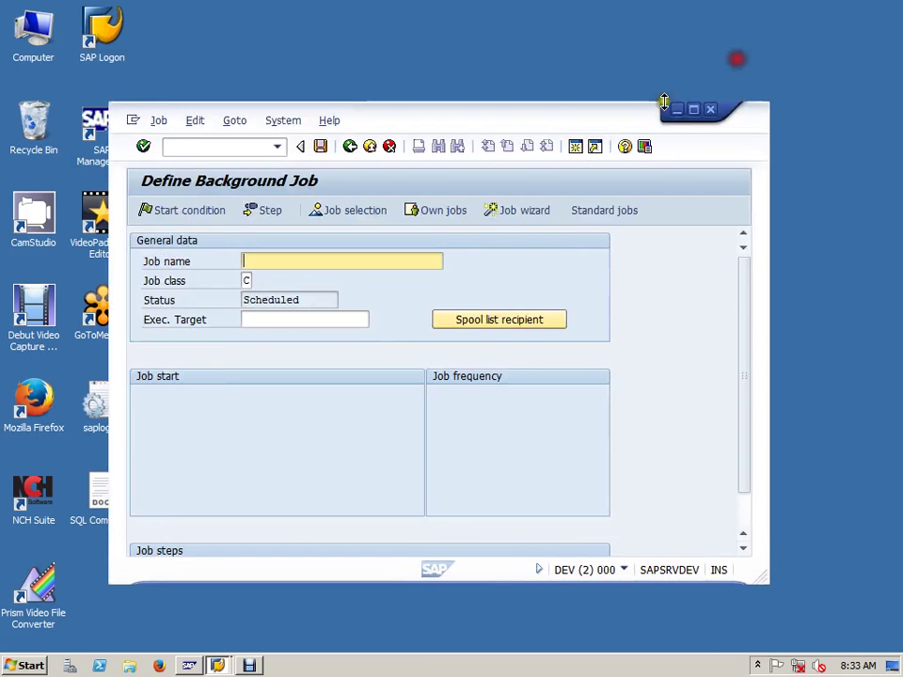
drag(645, 111, 673, 45)
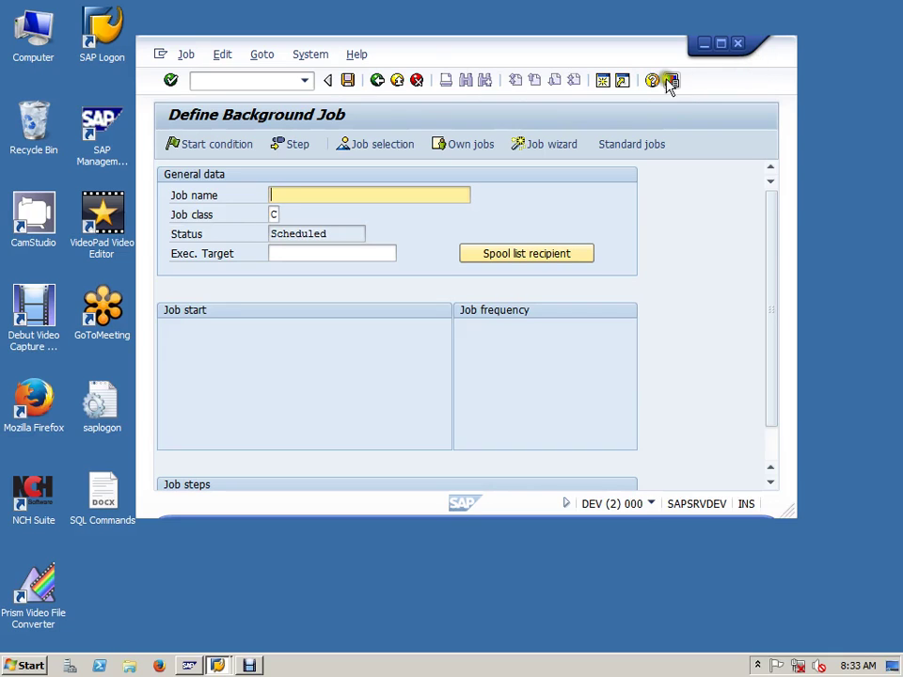
Step: Switch the Define Background Job session to transaction SM37 with /nsm37 and execute the job selection with its default criteria
click(305, 81)
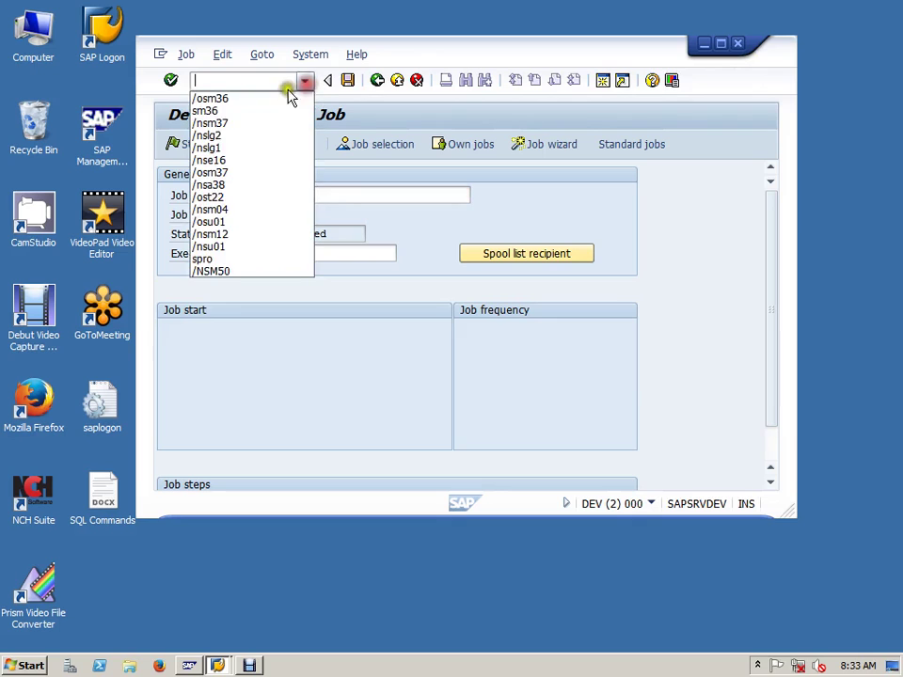
click(256, 122)
click(169, 80)
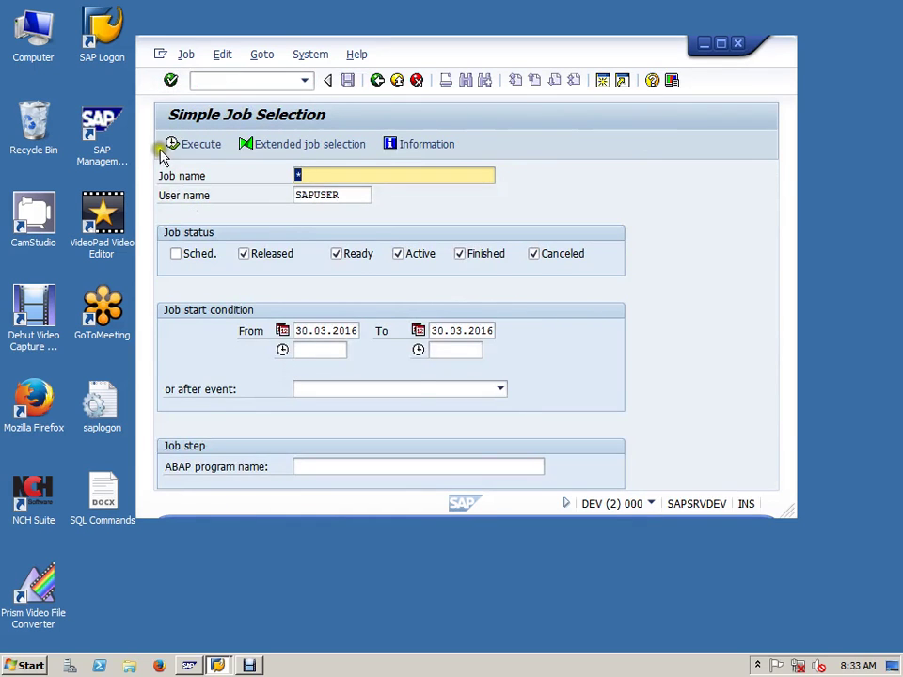
click(171, 147)
Step: Open the job log of the canceled Z_TEST job and check its entries for steps 001, 002 and 003
scroll(359, 417, down, 4)
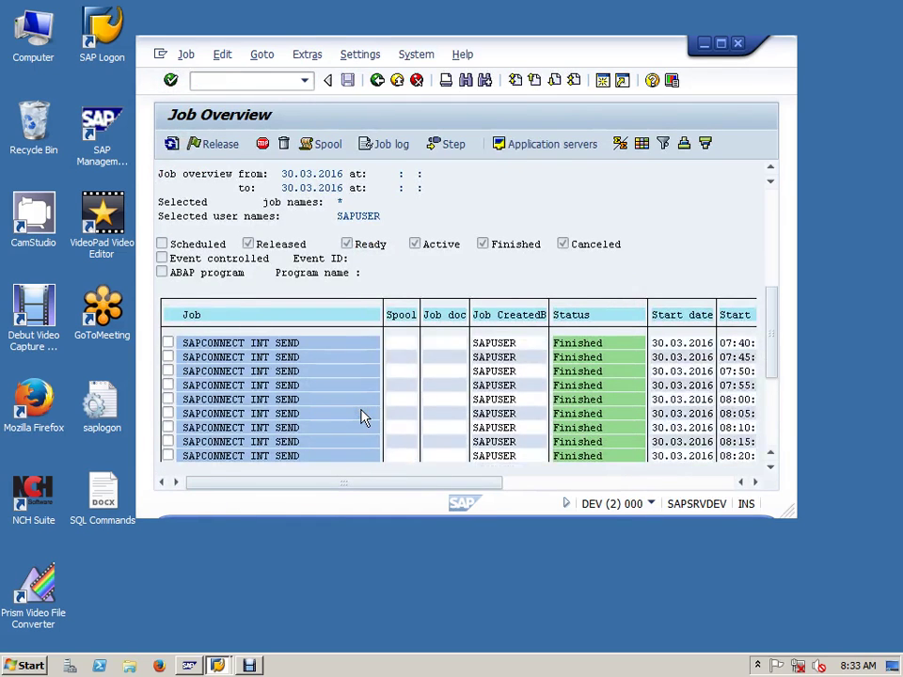
scroll(363, 417, down, 1)
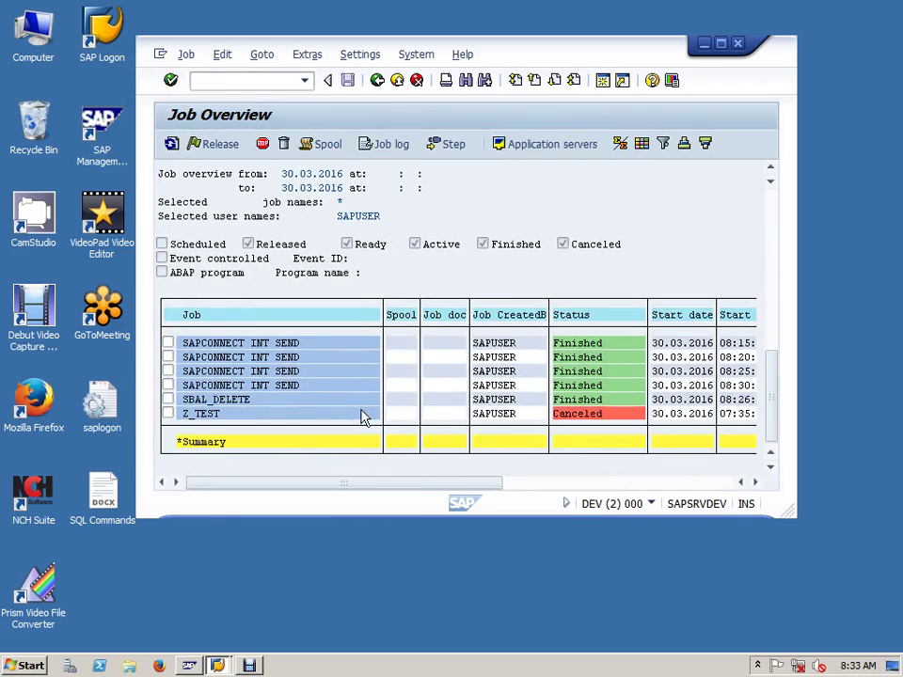
click(211, 414)
click(385, 143)
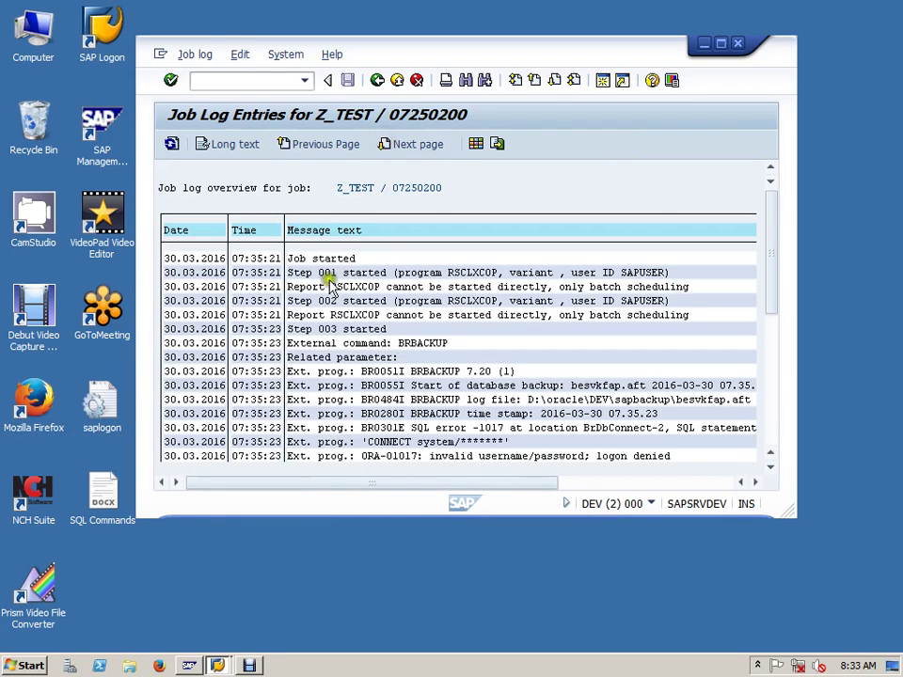
click(329, 273)
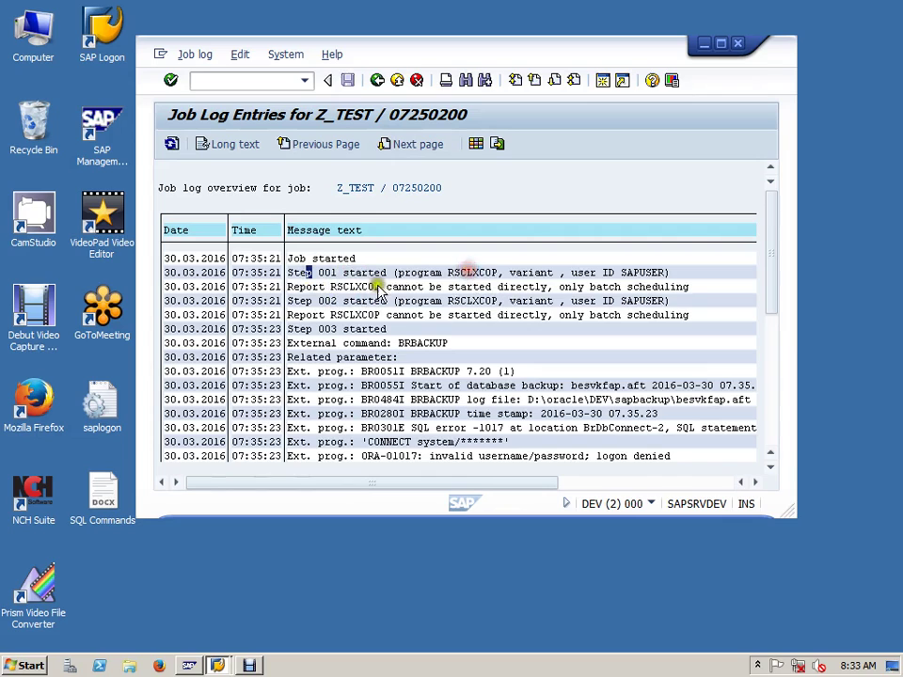
click(320, 302)
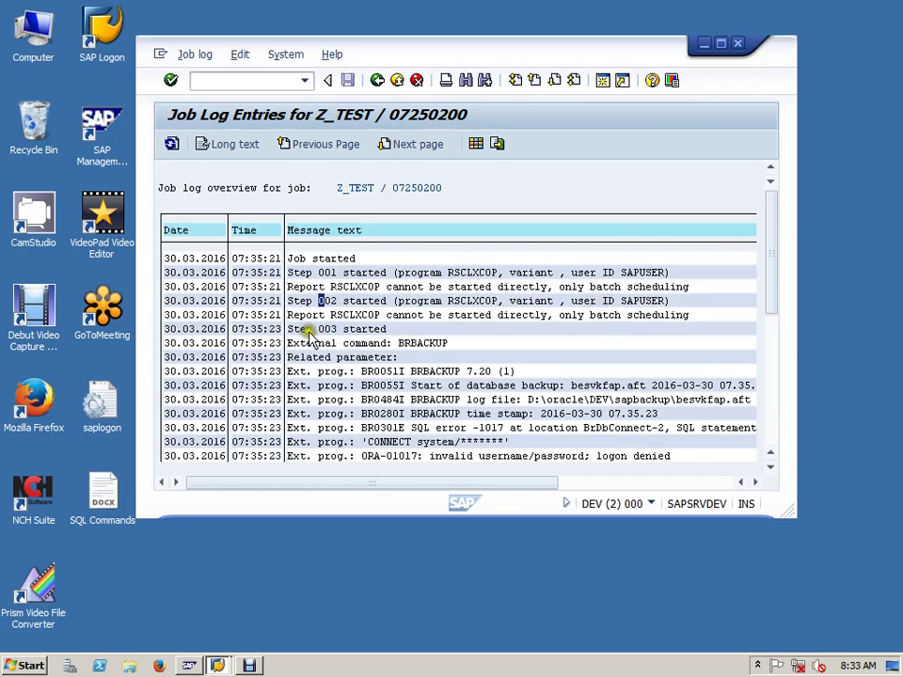
click(306, 328)
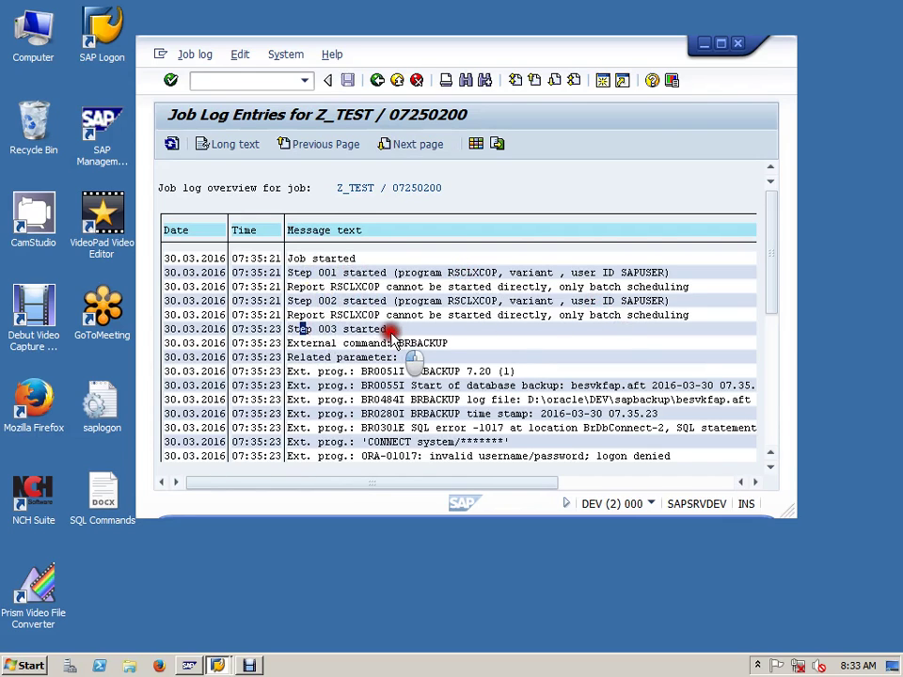
Step: Close the Z_TEST job log session, confirm the log off, and minimize the SAP Logon window
click(329, 260)
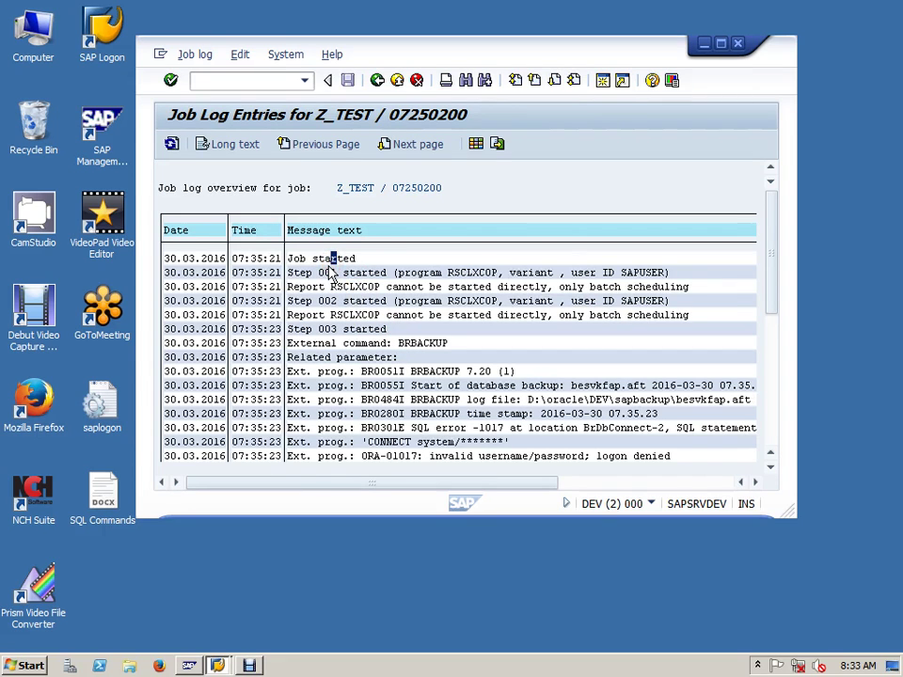
click(739, 44)
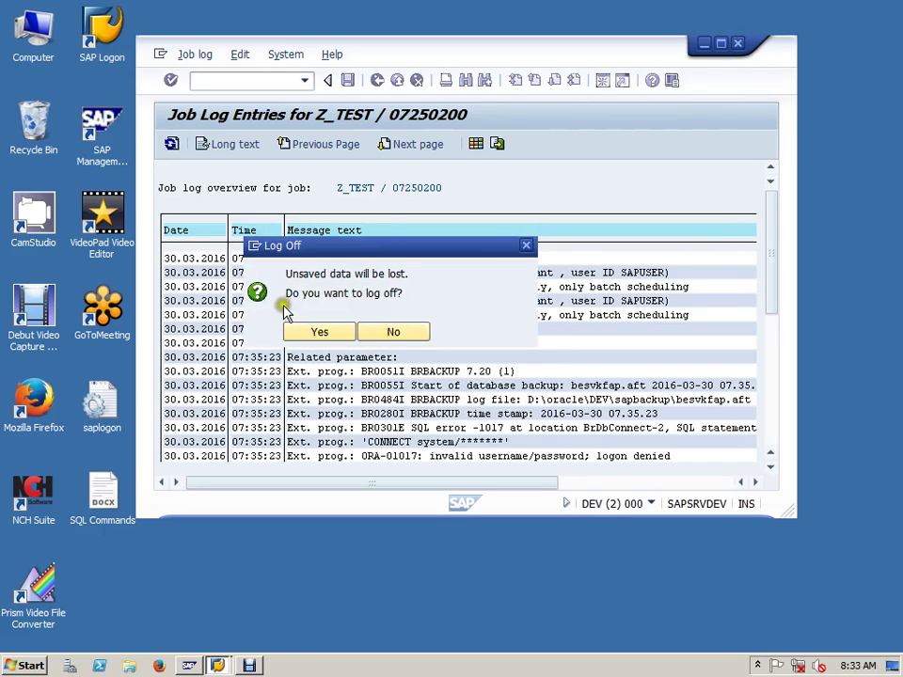
click(312, 334)
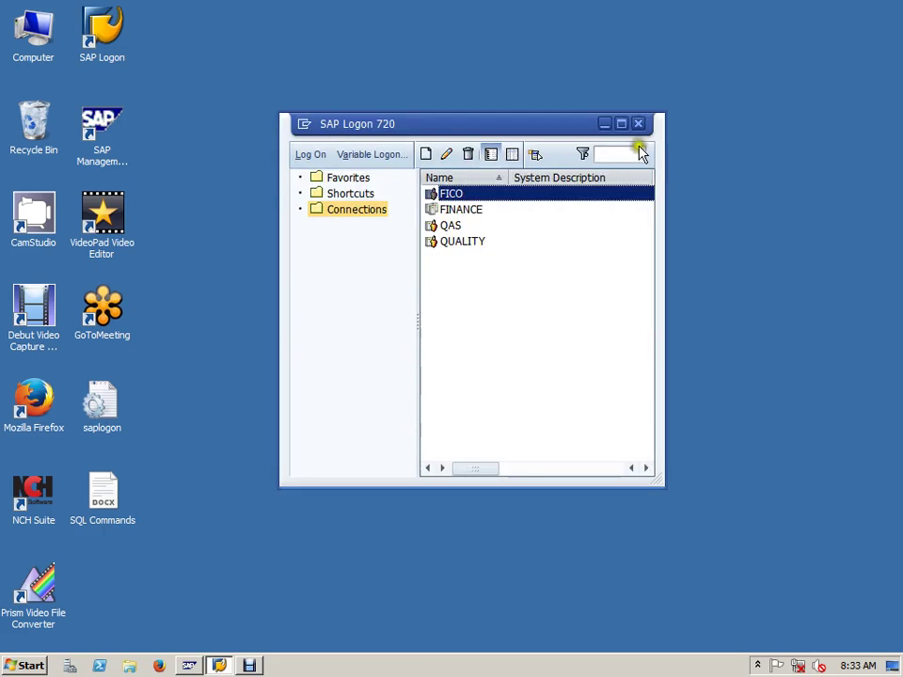
click(605, 125)
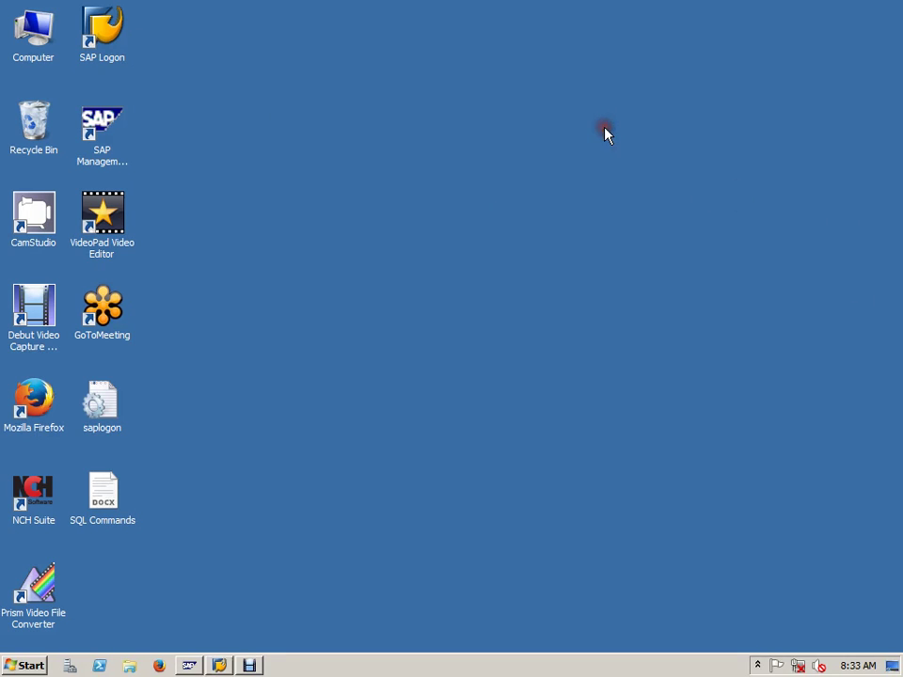
Step: Open a blank Notepad document and move its window up on the desktop
click(27, 665)
click(123, 274)
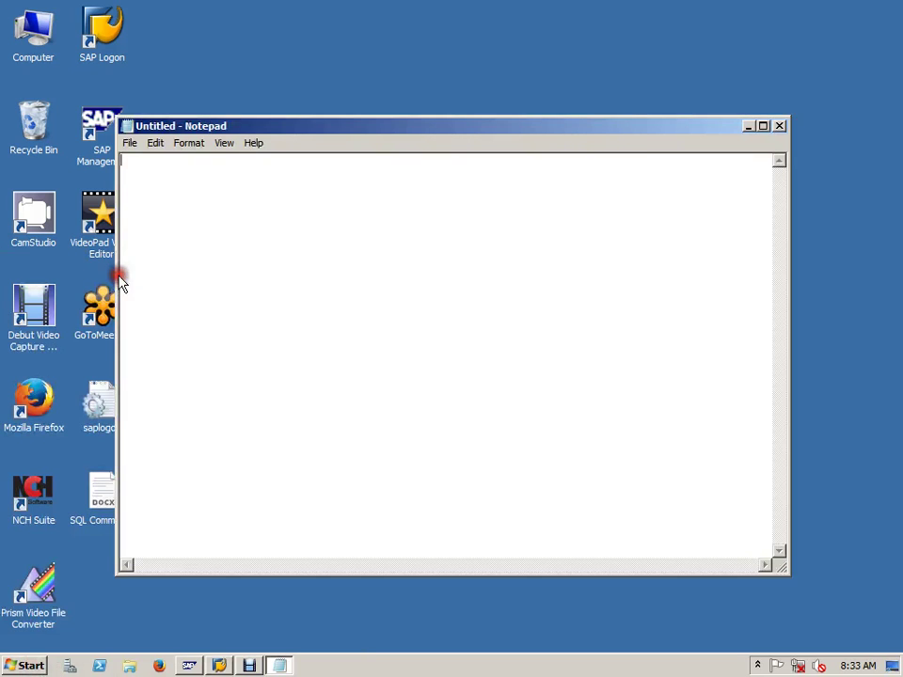
drag(613, 131, 614, 54)
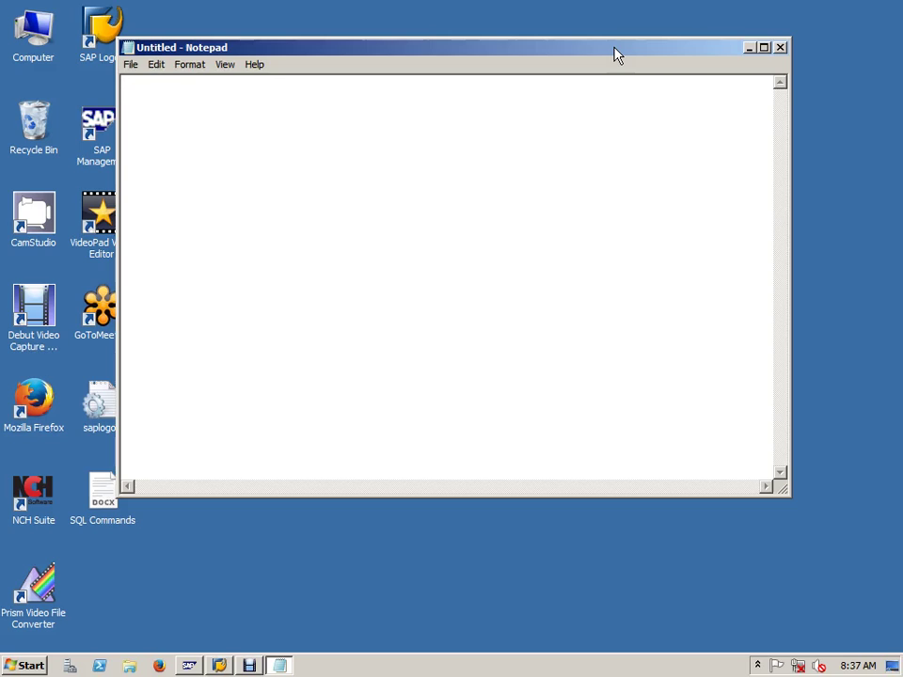
Step: Switch to SAP Logon and log on to the FINANCE system with client 000, user sapuser and the account password
click(219, 665)
double_click(491, 208)
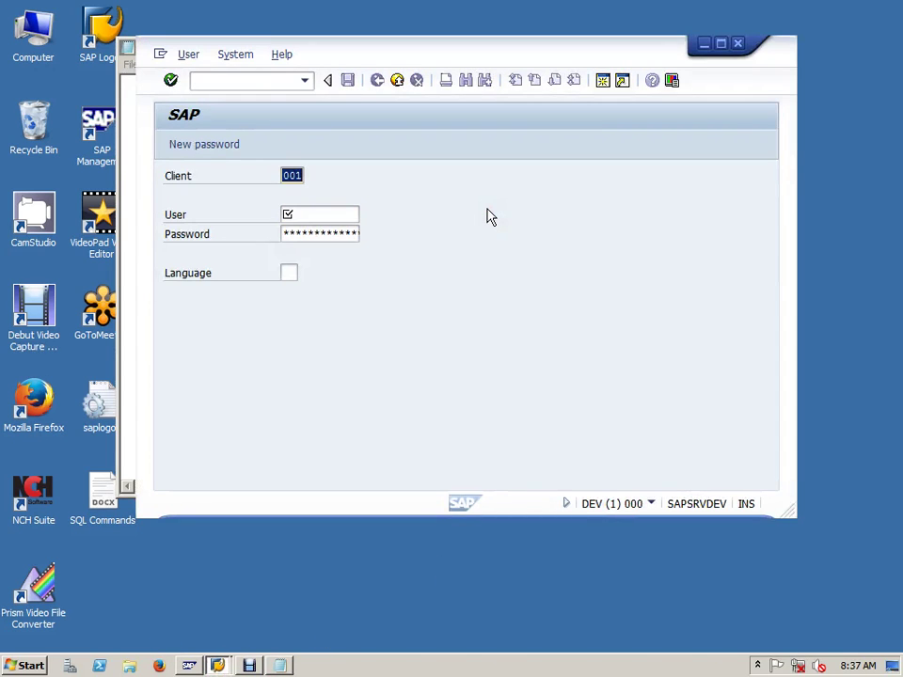
text(000)
key(Tab)
text(sapu)
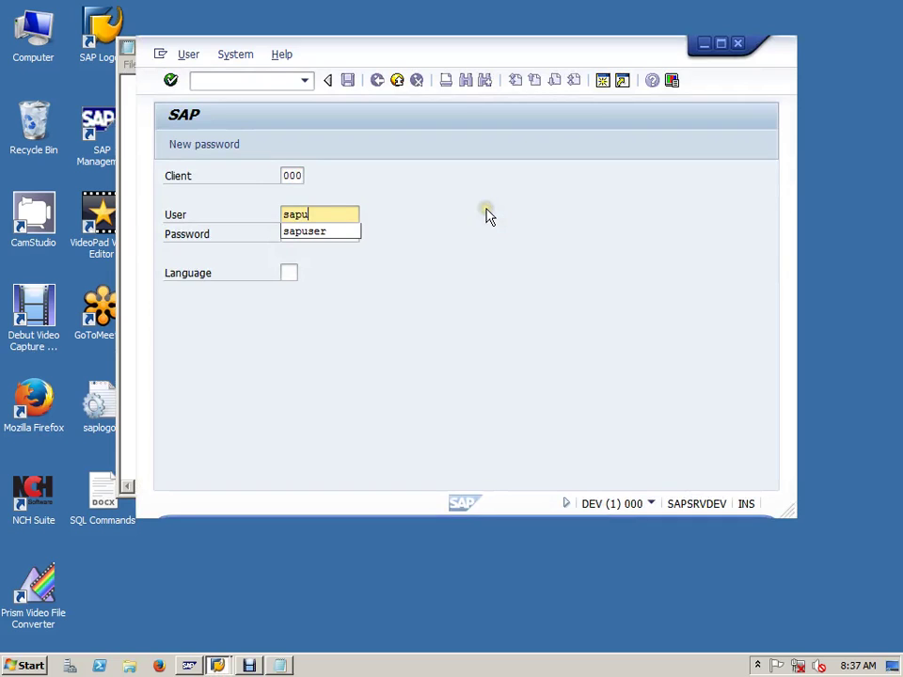
text(ser)
key(Tab)
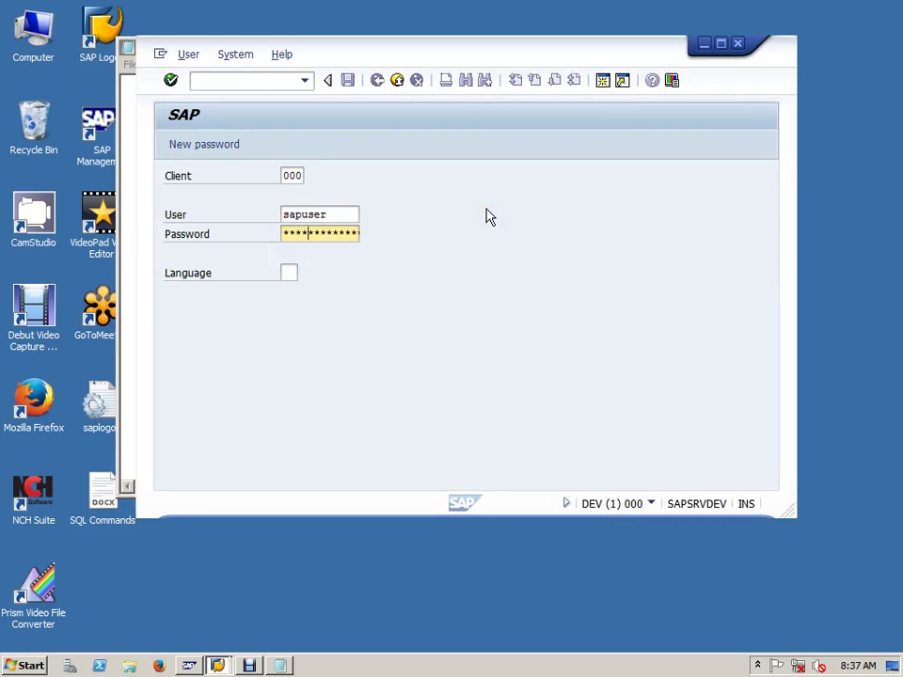
text(****)
key(Return)
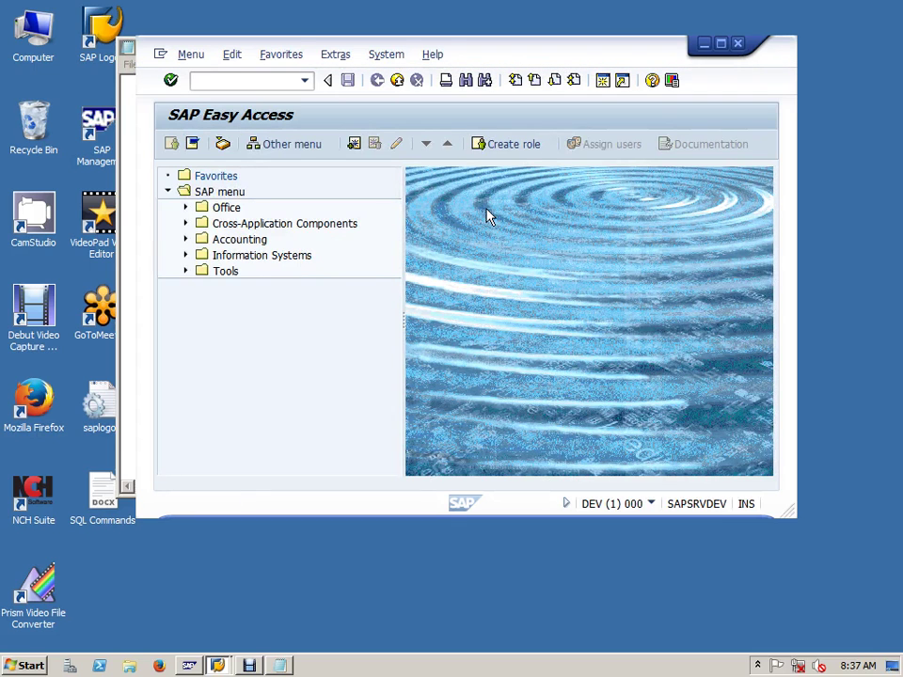
Step: Try to open transaction SKT1 and then transaction SLT1 from SAP Easy Access
text(SKT1)
key(Return)
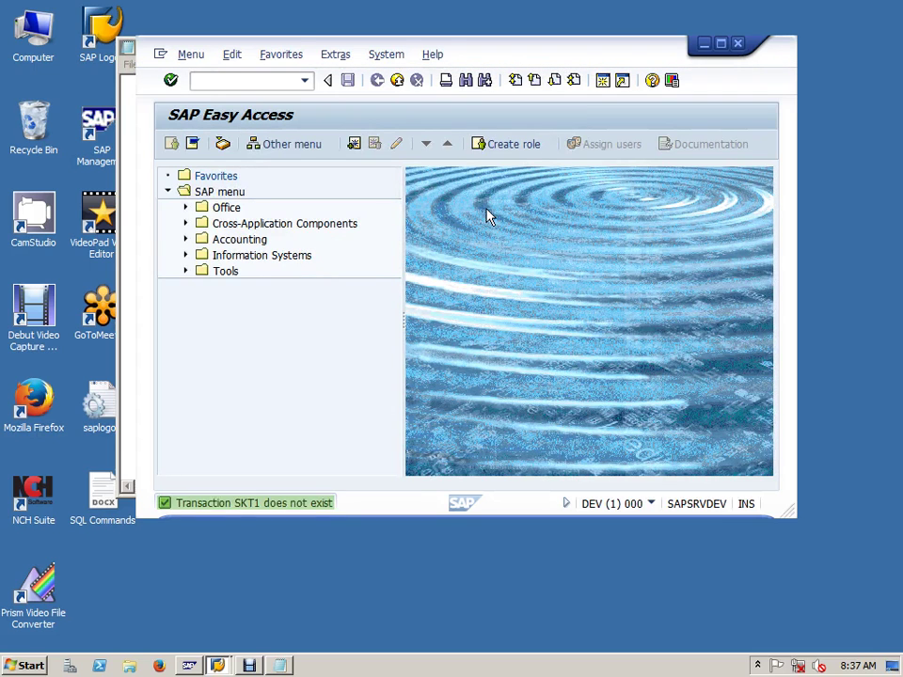
text(SLt1)
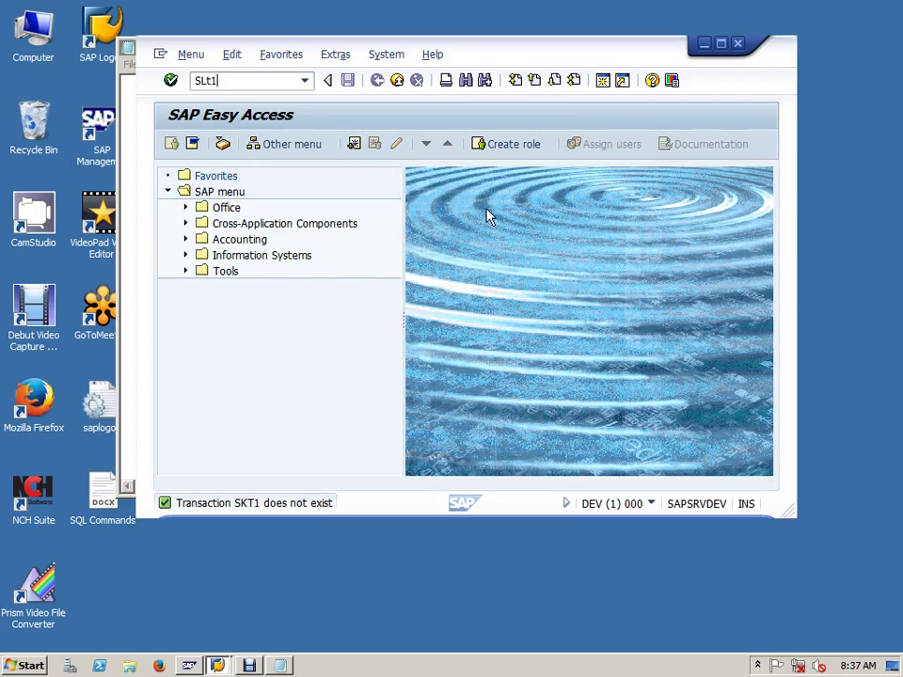
key(Return)
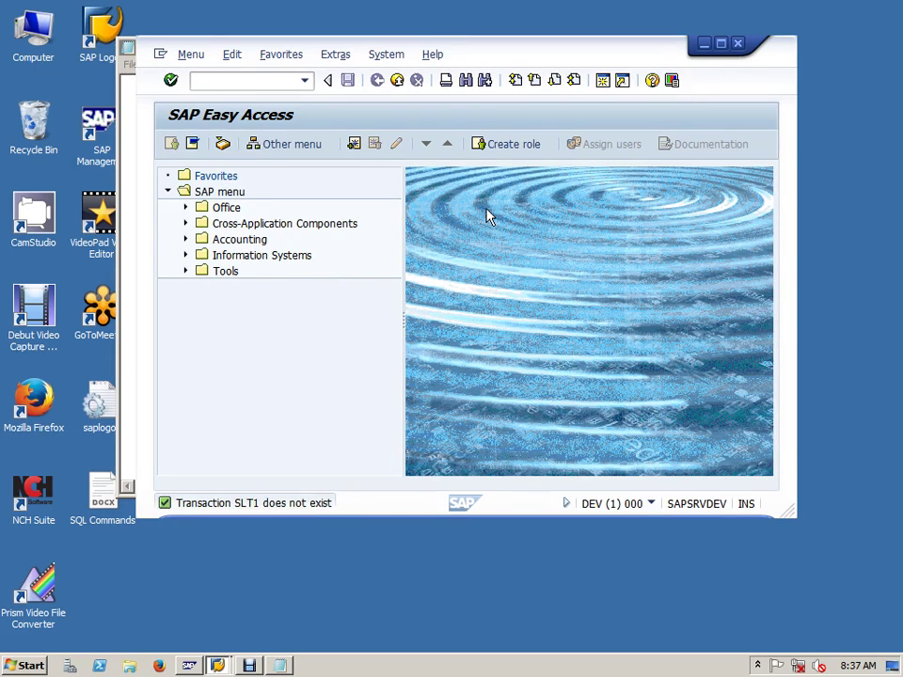
Step: Open the transaction lock list with /nsm01 and position its transaction codes at slt
text(/nsm01)
key(Return)
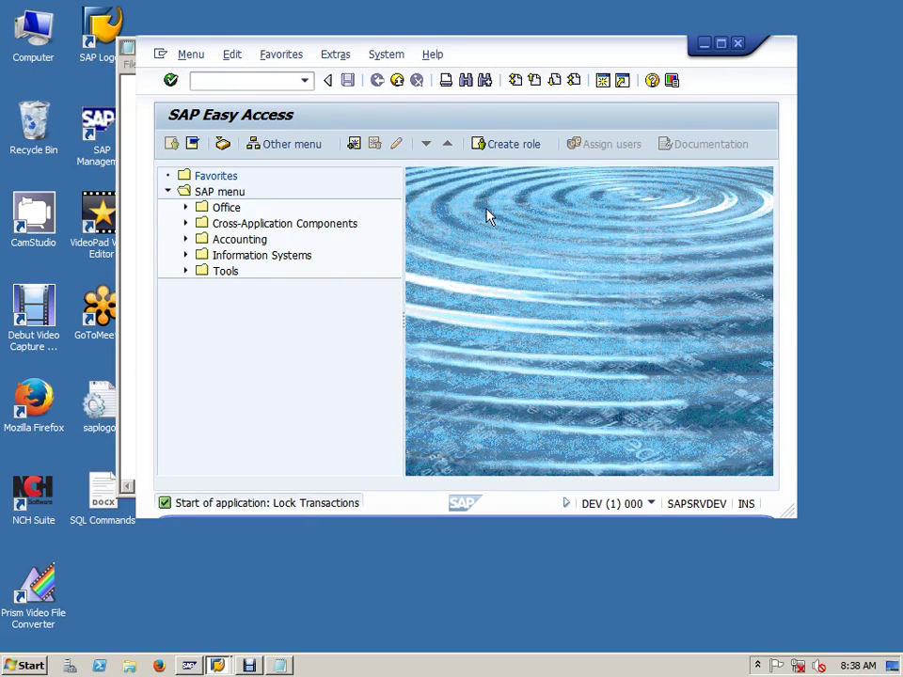
text(sm19)
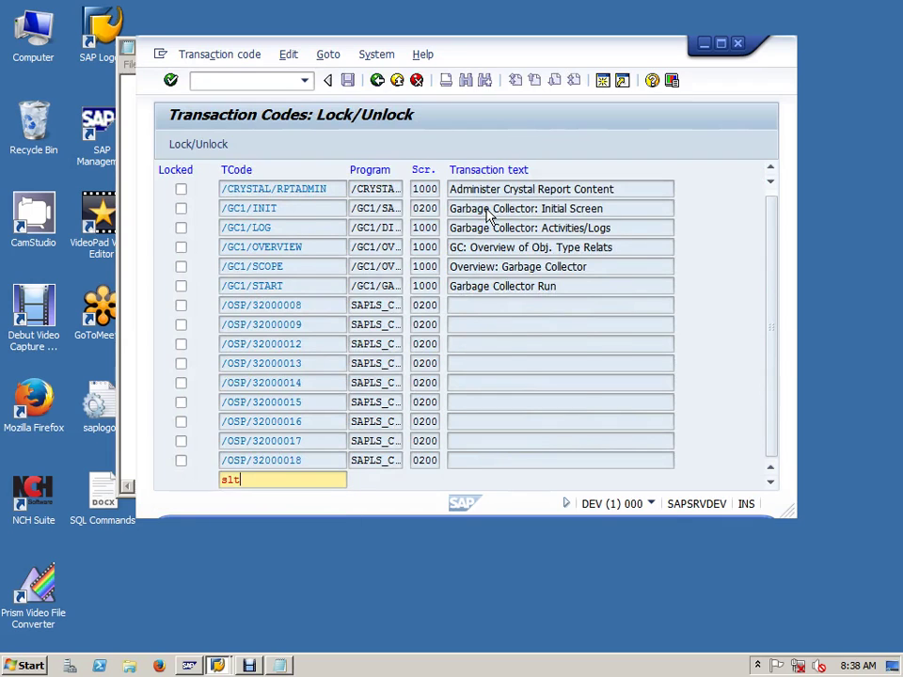
key(Return)
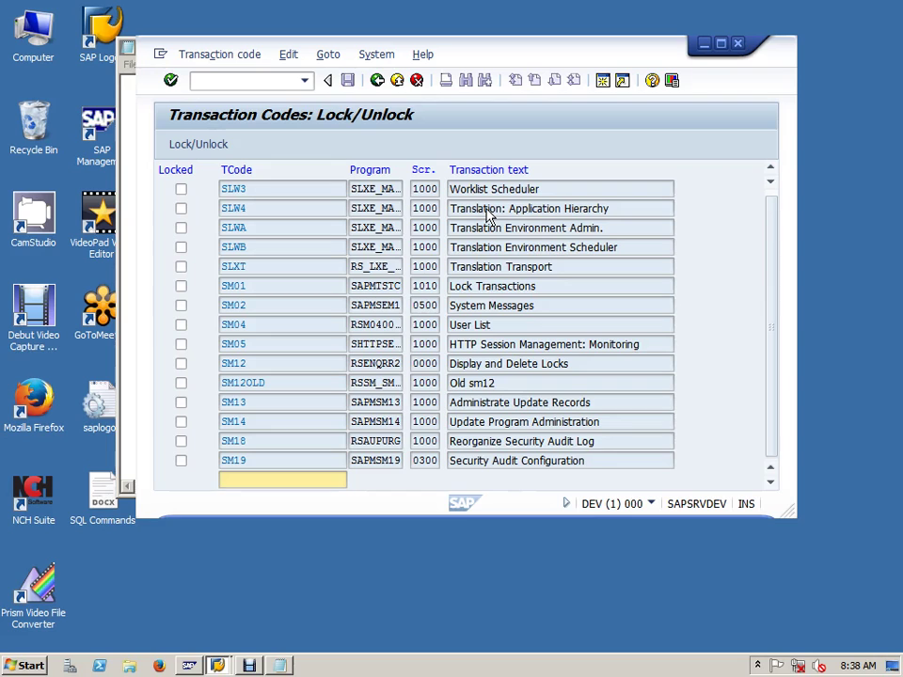
Step: Position the transaction code list at st and look through the ST codes and their transaction texts
text(st)
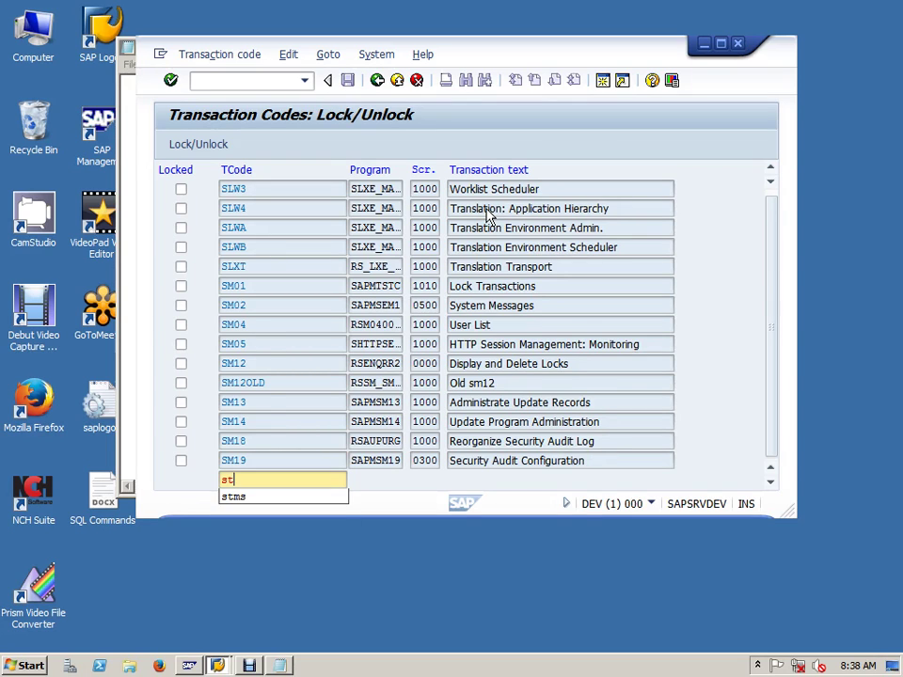
key(Return)
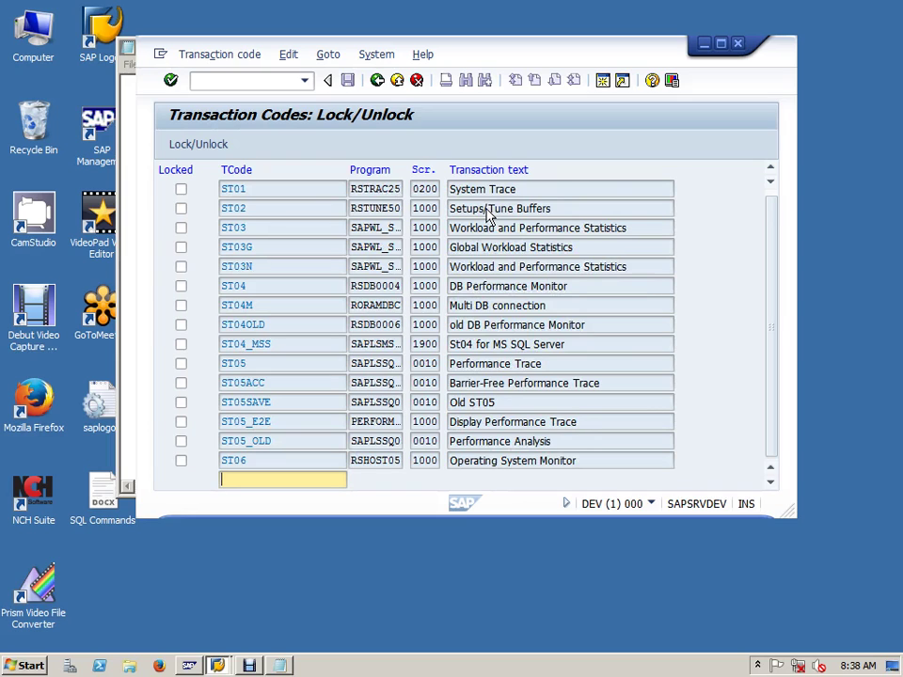
scroll(488, 215, down, 5)
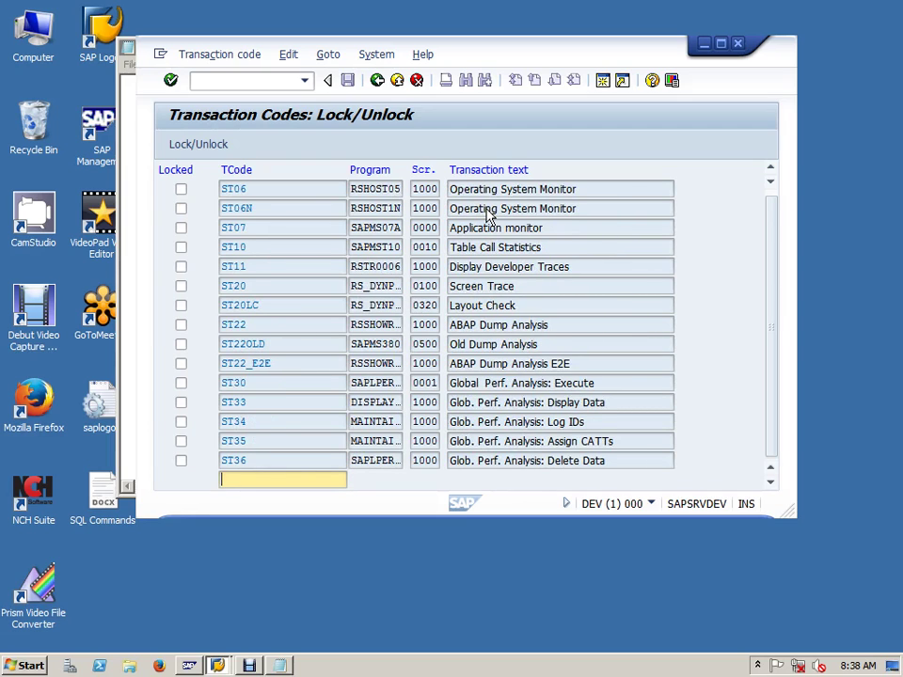
scroll(488, 215, down, 1)
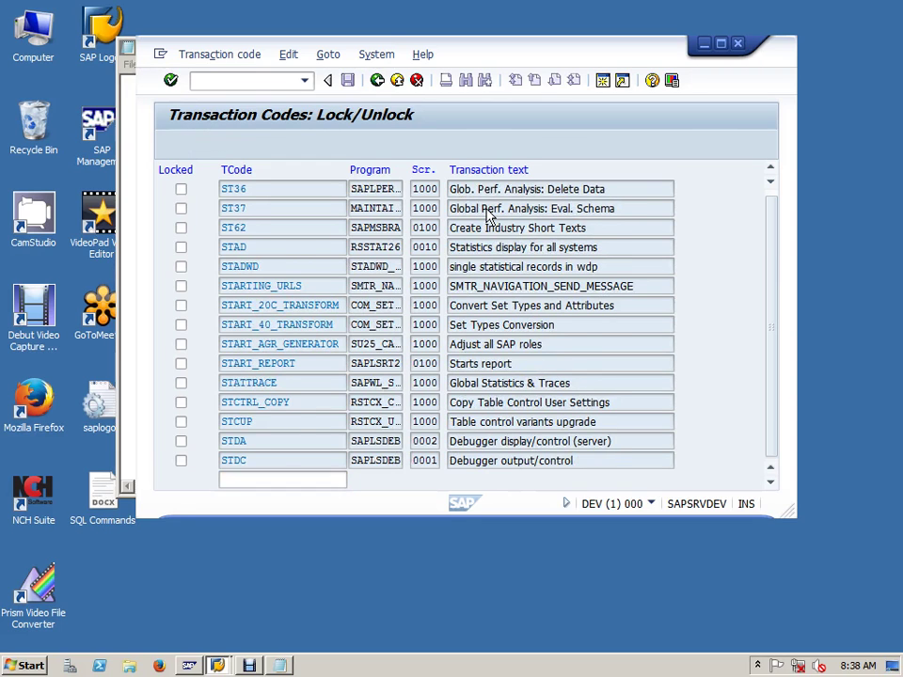
scroll(488, 215, down, 1)
scroll(488, 216, down, 1)
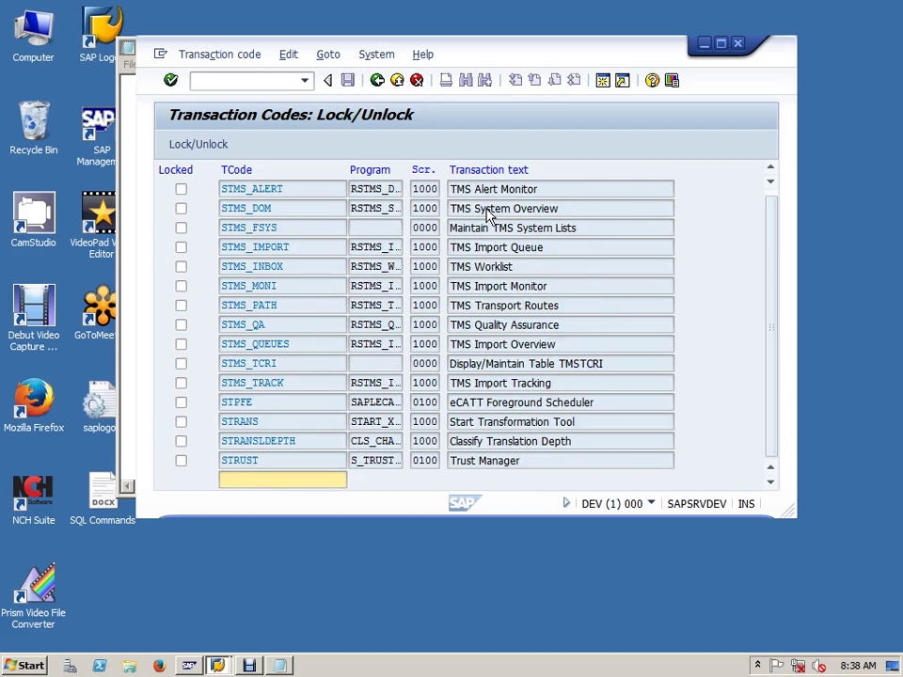
scroll(488, 216, down, 1)
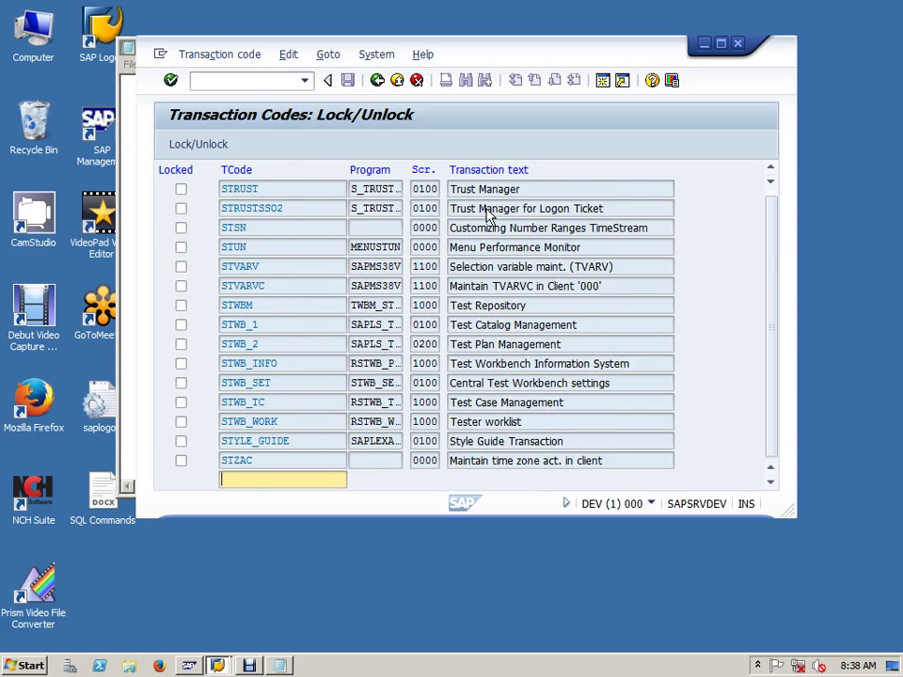
Step: Position the transaction code list at sm and look through the SM codes and their descriptions
text(sm)
key(Return)
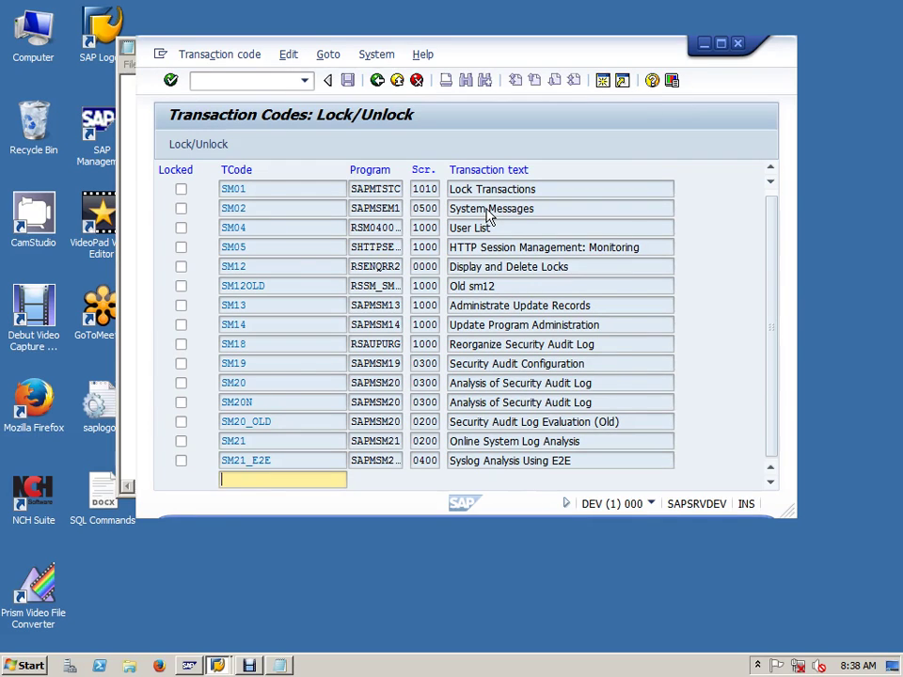
scroll(488, 216, down, 3)
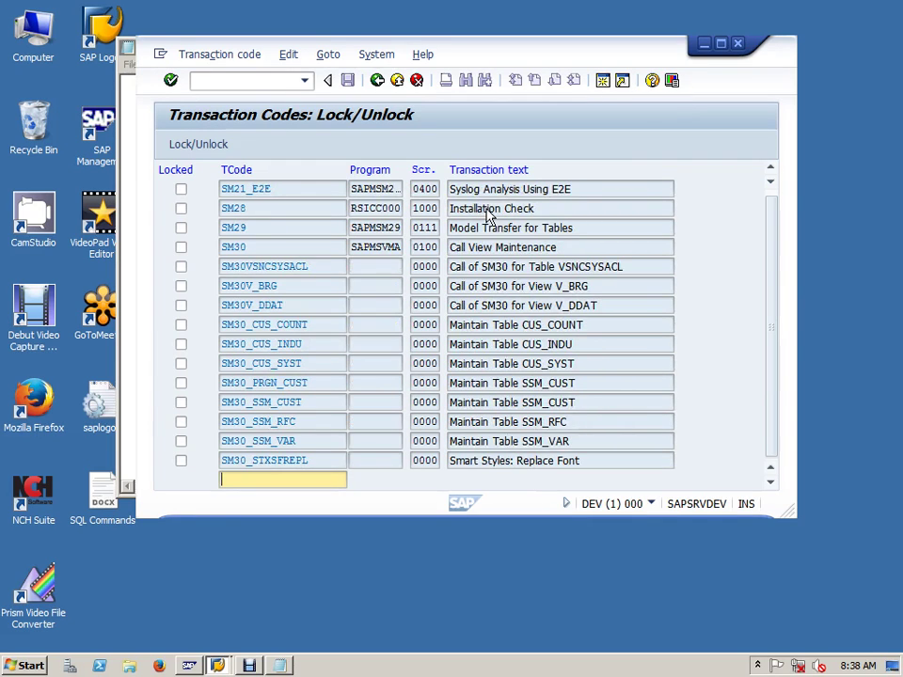
scroll(488, 216, down, 3)
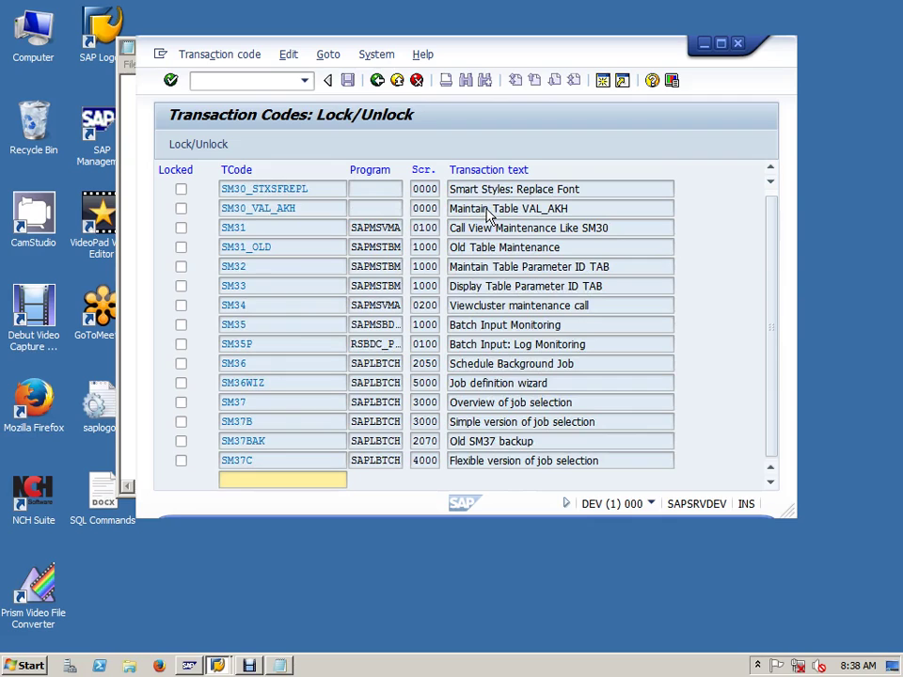
scroll(488, 217, down, 3)
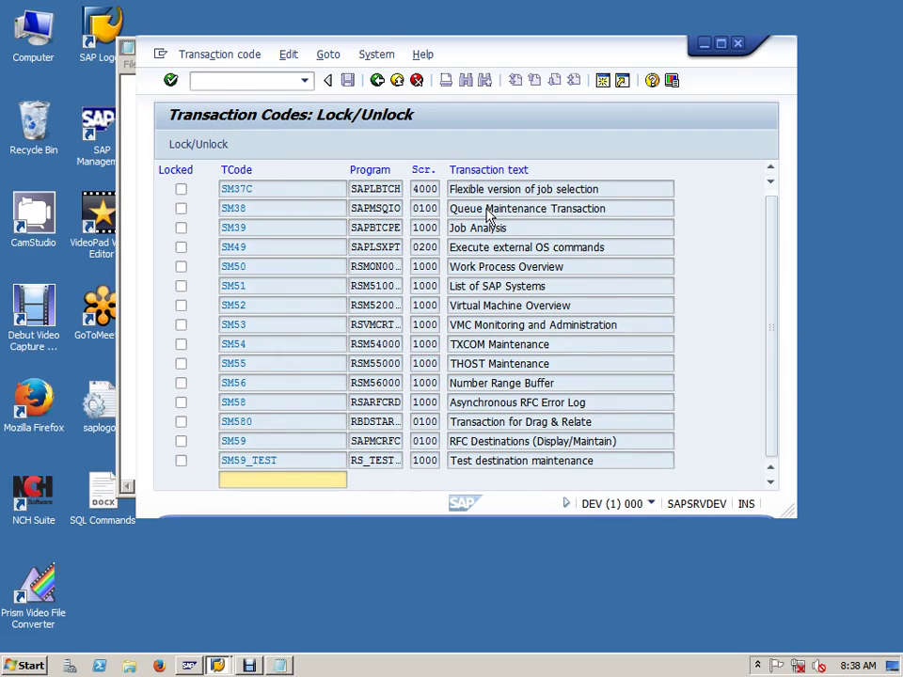
Step: Position the transaction code list at sl and look through the SL codes and their transaction texts
text(sl)
key(Return)
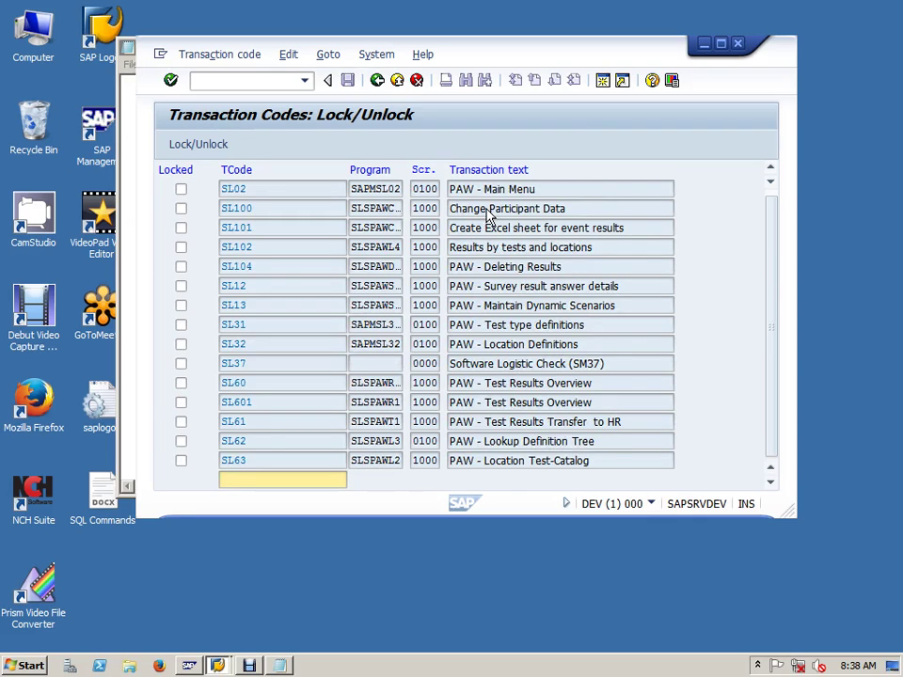
scroll(488, 217, down, 3)
scroll(488, 217, down, 3)
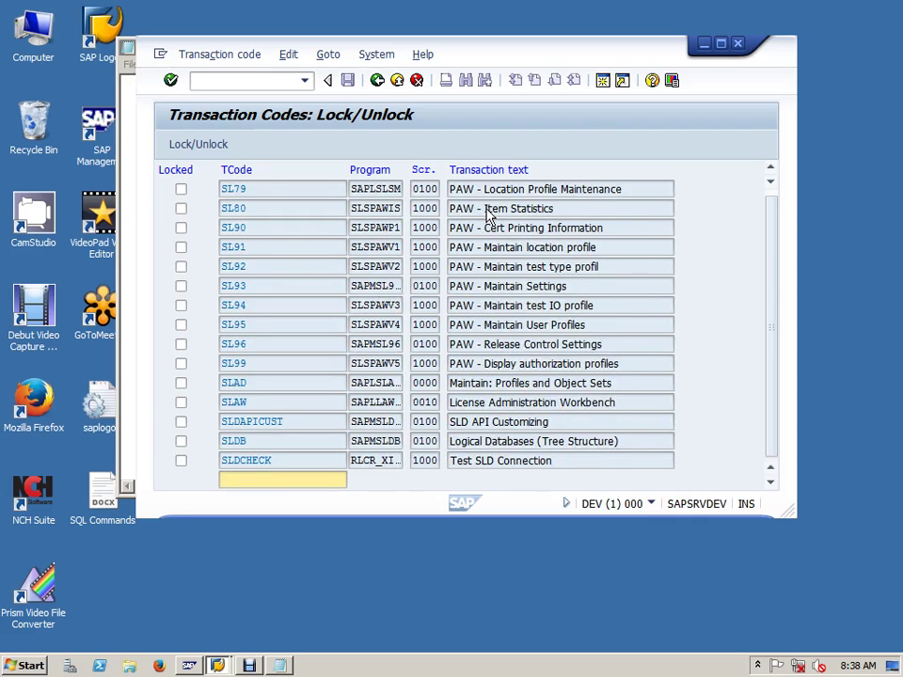
scroll(489, 217, down, 3)
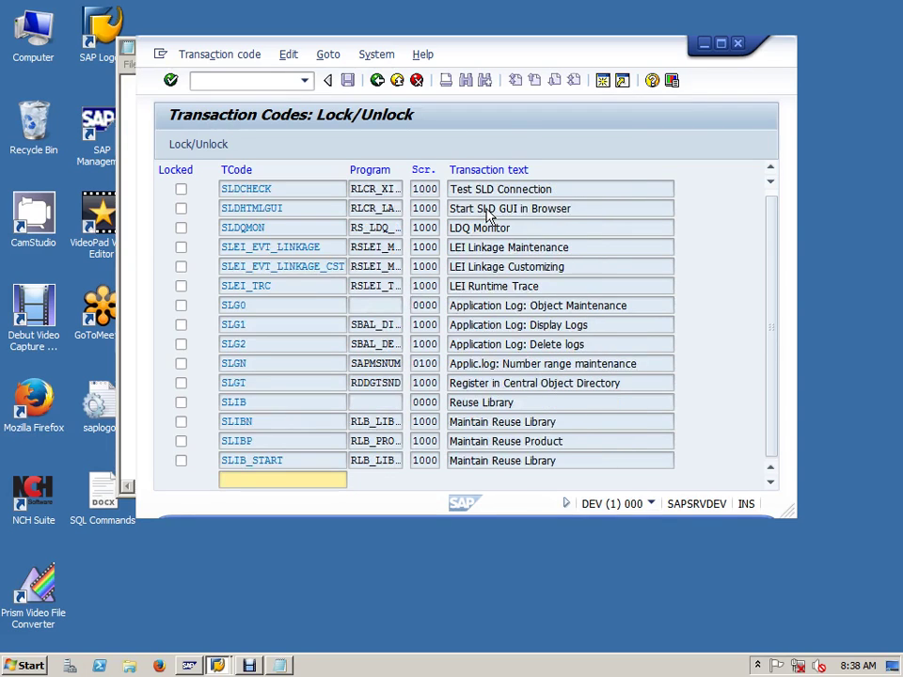
scroll(488, 217, down, 3)
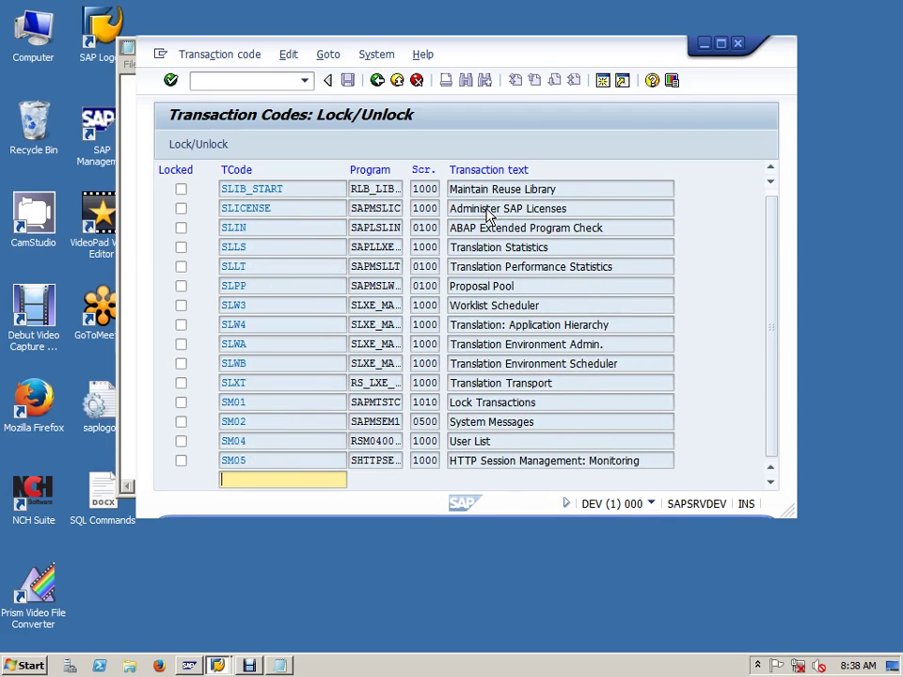
Step: Look through the SM transaction codes and their descriptions, continuing to the start of the SO codes
scroll(489, 216, down, 3)
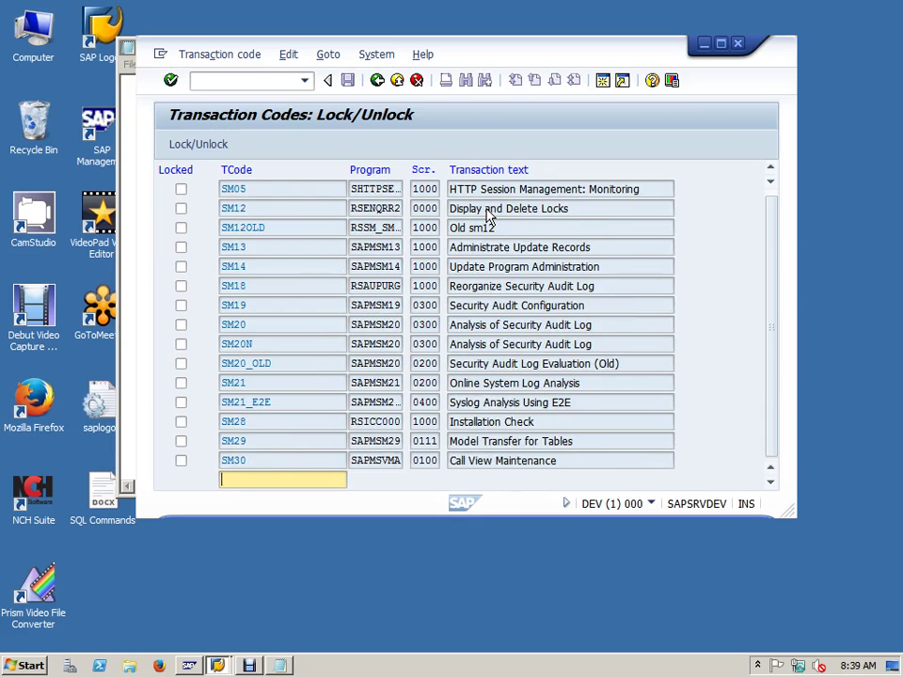
scroll(488, 216, down, 3)
scroll(488, 217, down, 3)
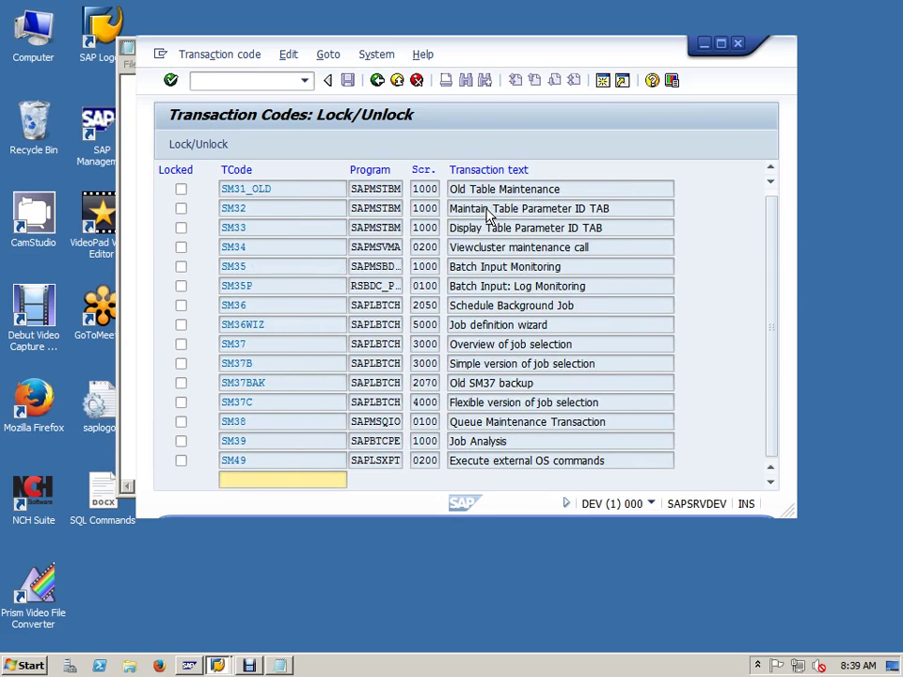
scroll(489, 216, down, 3)
scroll(488, 216, down, 3)
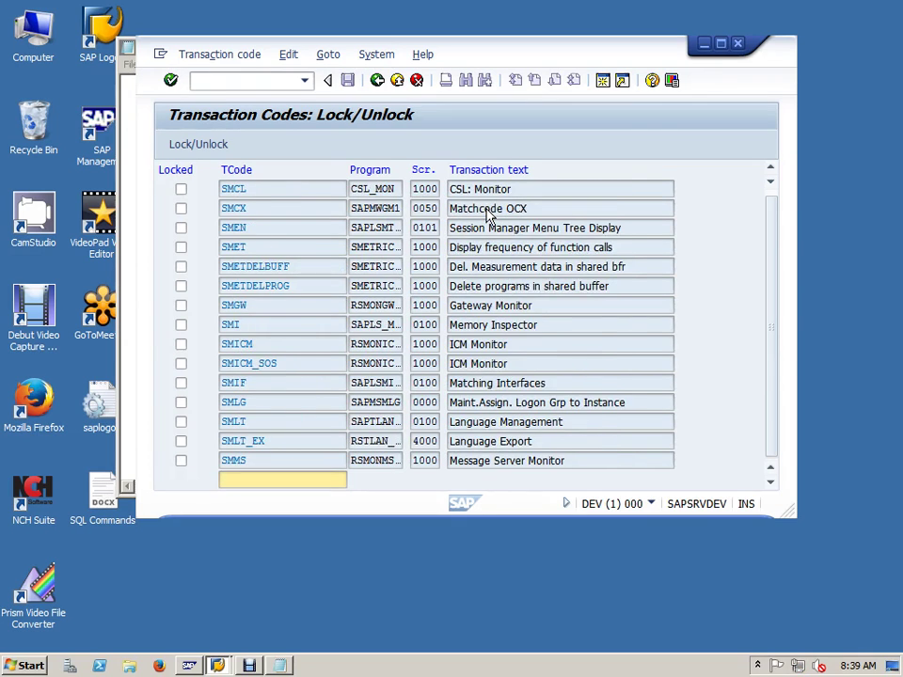
scroll(488, 216, down, 3)
scroll(488, 217, down, 3)
scroll(489, 216, down, 6)
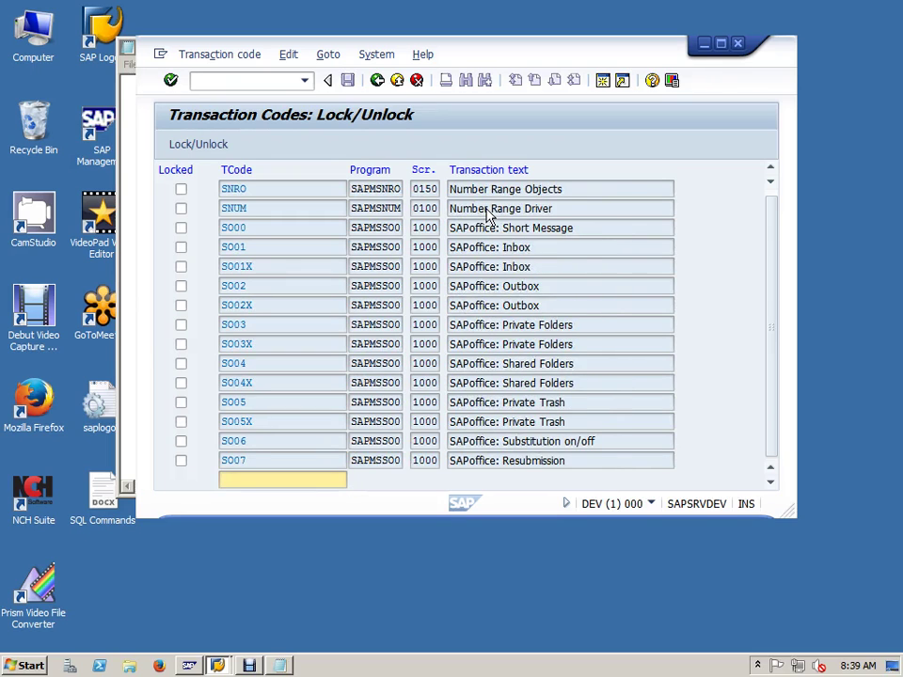
Step: Examine the SO and SP transaction codes and their transaction texts for the wanted transaction
scroll(489, 216, down, 3)
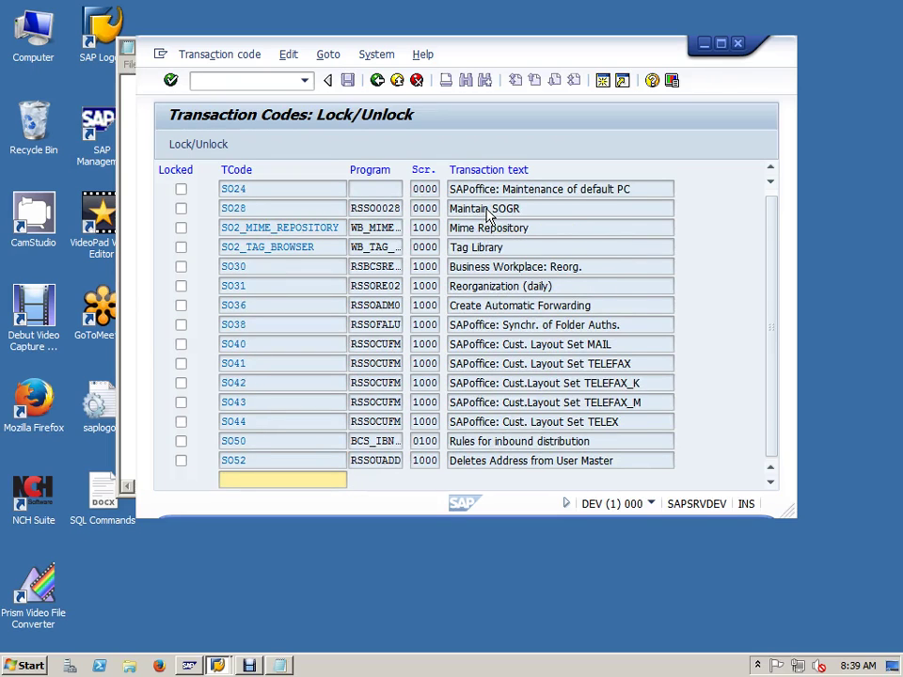
scroll(488, 217, down, 3)
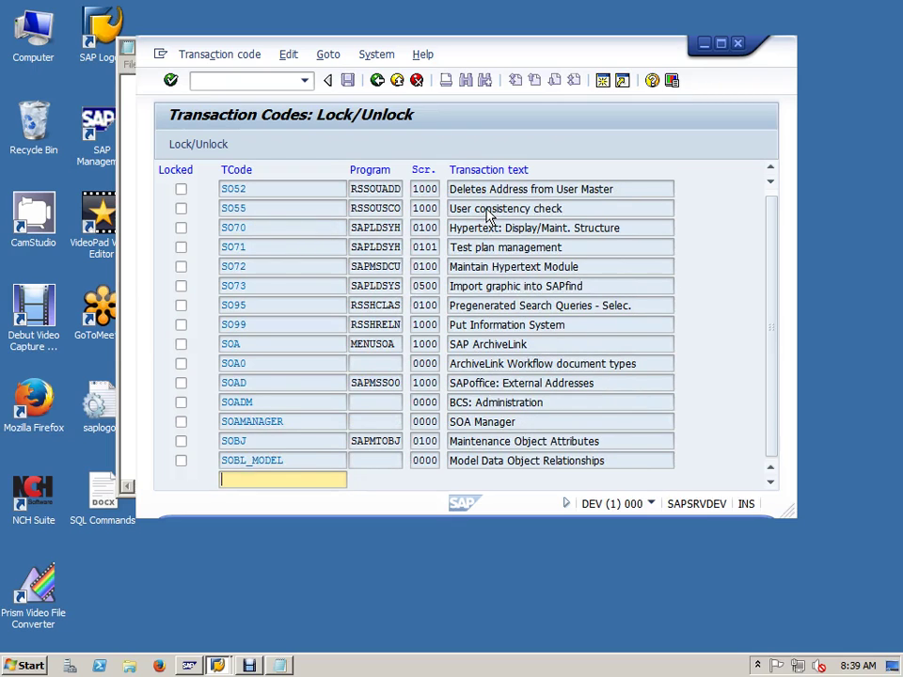
scroll(488, 216, down, 3)
scroll(488, 216, down, 3)
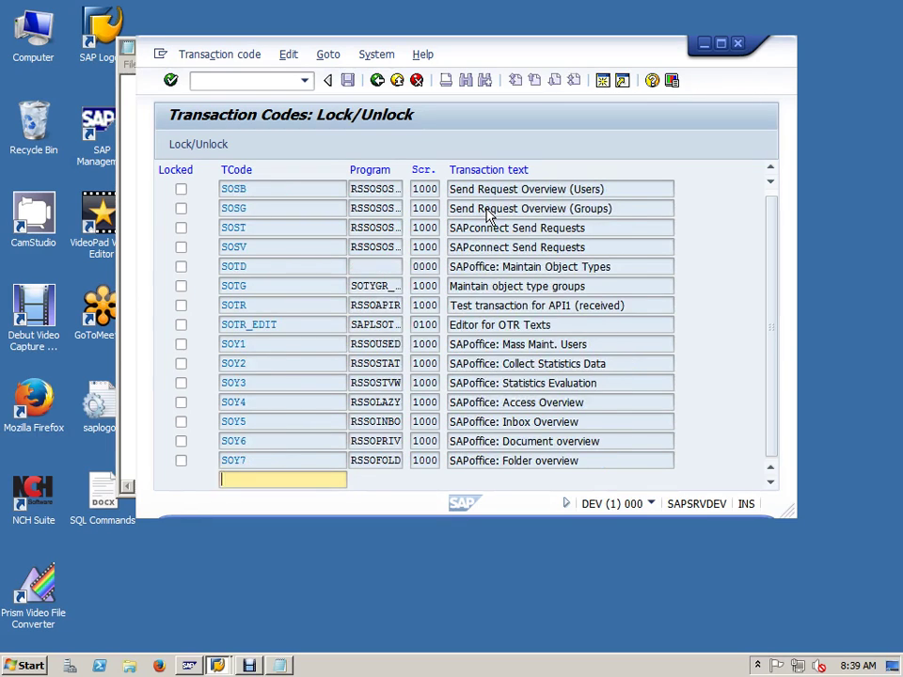
scroll(488, 217, down, 3)
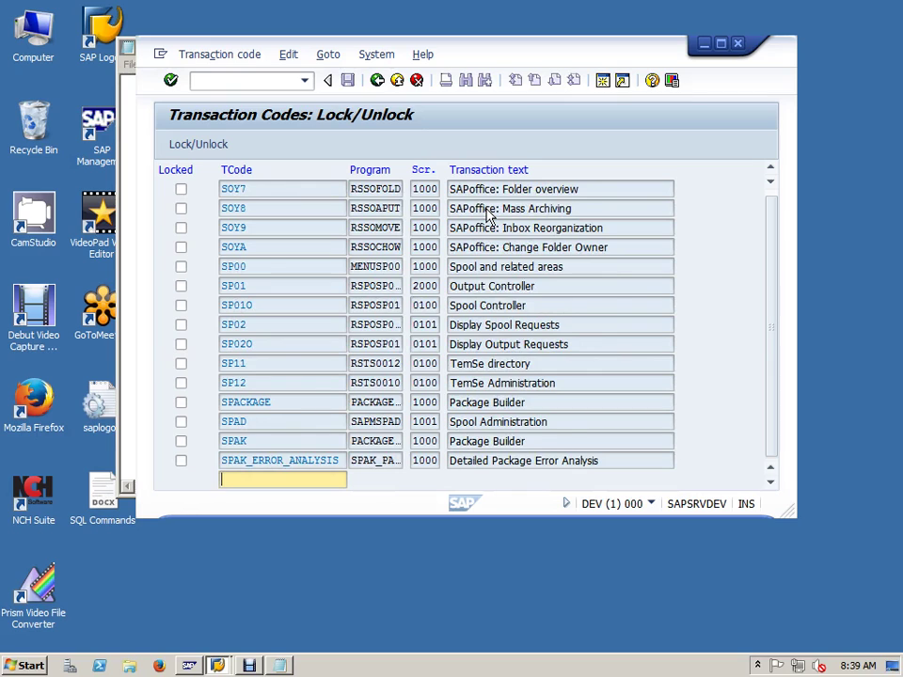
scroll(488, 217, down, 3)
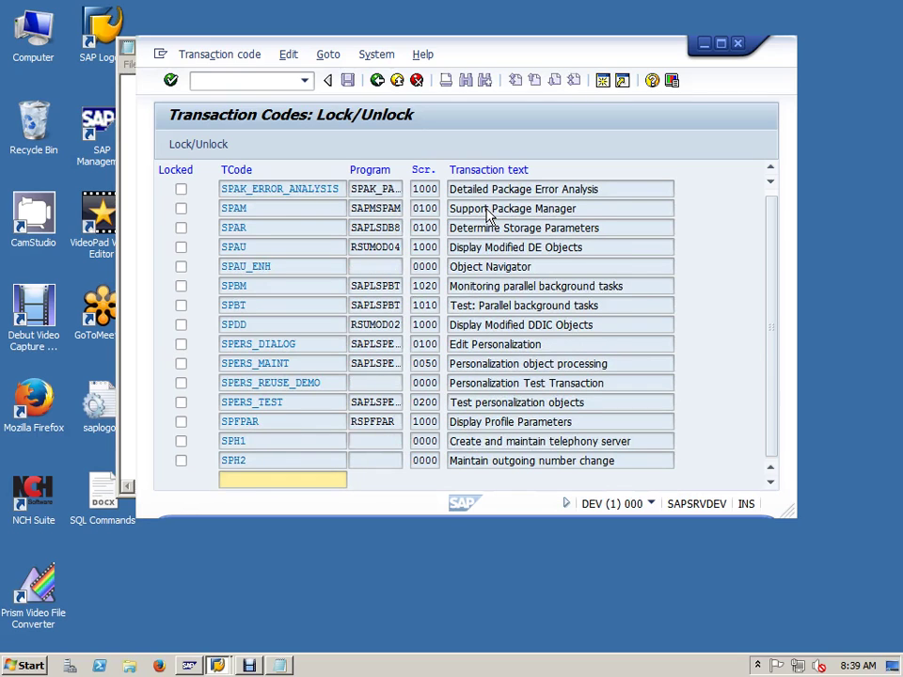
scroll(488, 216, down, 3)
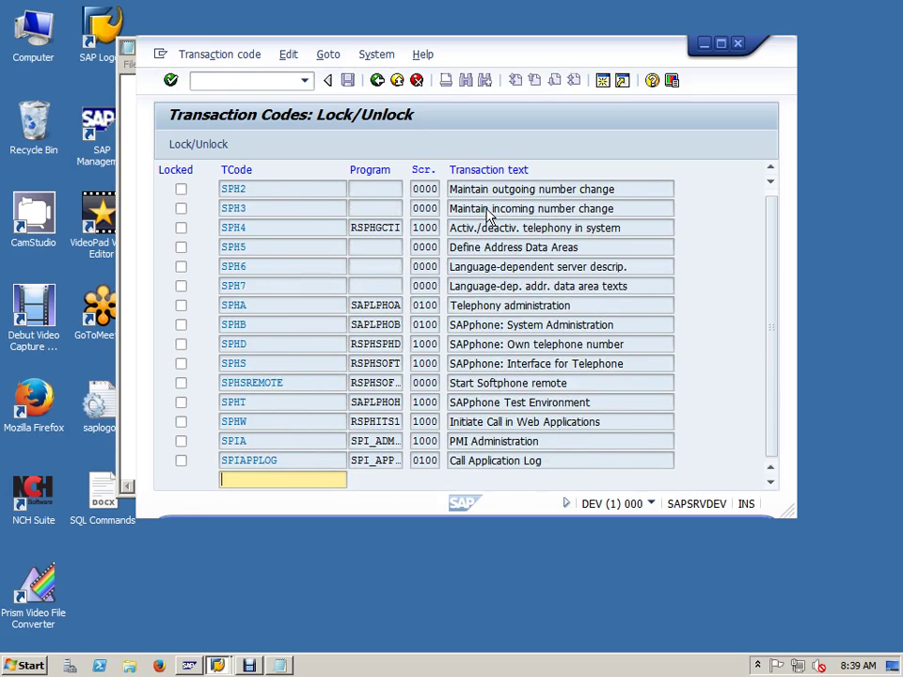
scroll(488, 216, down, 3)
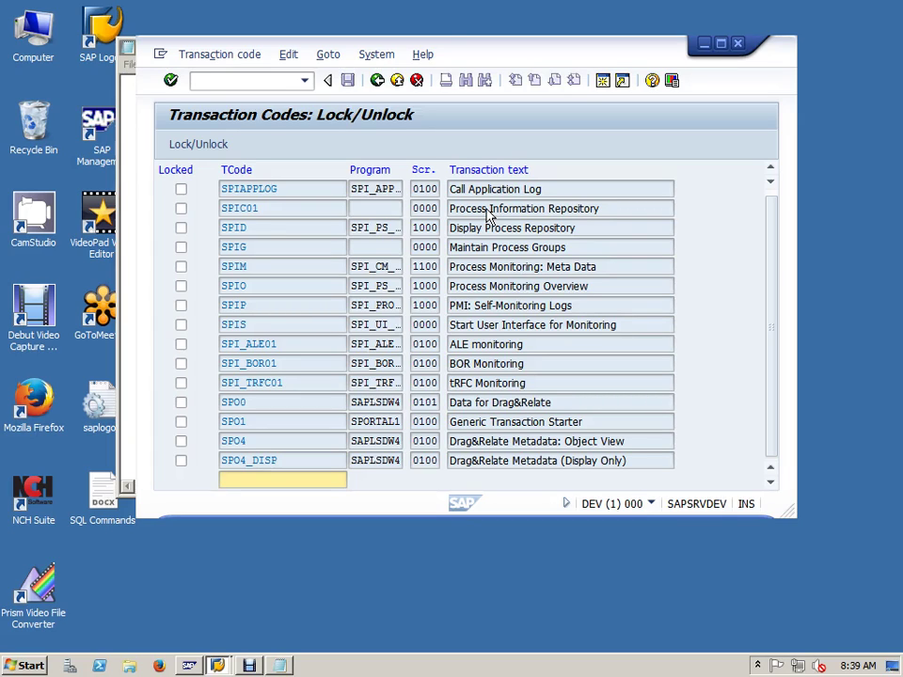
scroll(489, 216, down, 3)
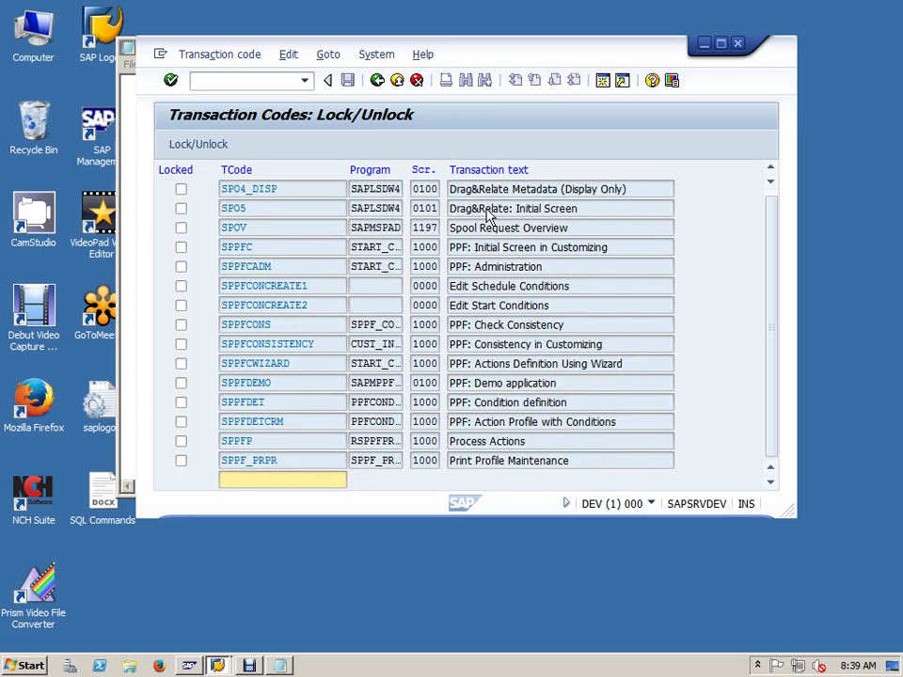
scroll(488, 216, down, 3)
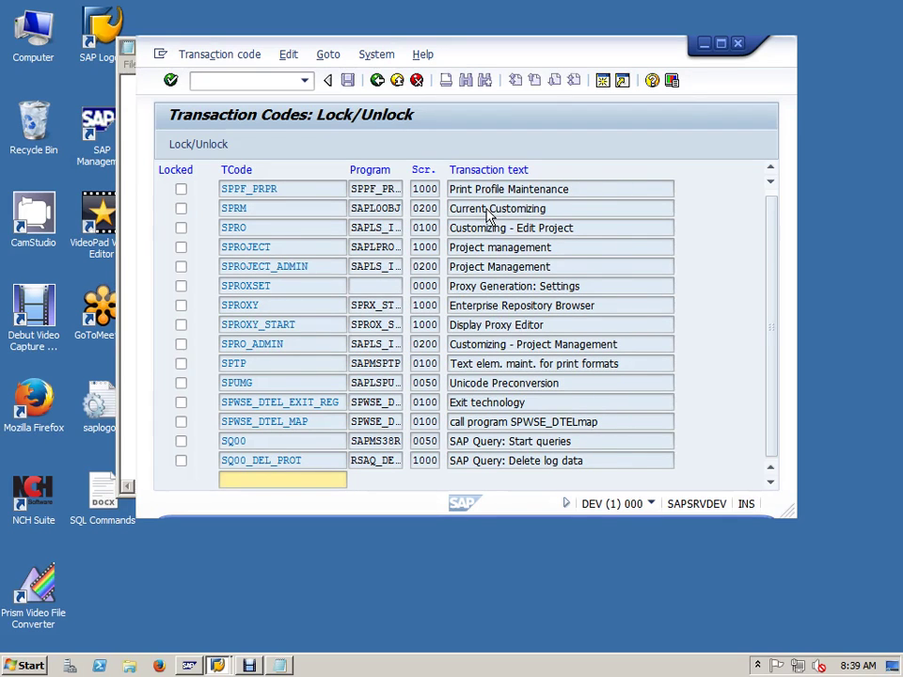
Step: Check the SQ, SR and SS transaction codes and their descriptions for the wanted transaction
scroll(488, 216, down, 3)
scroll(488, 216, down, 3)
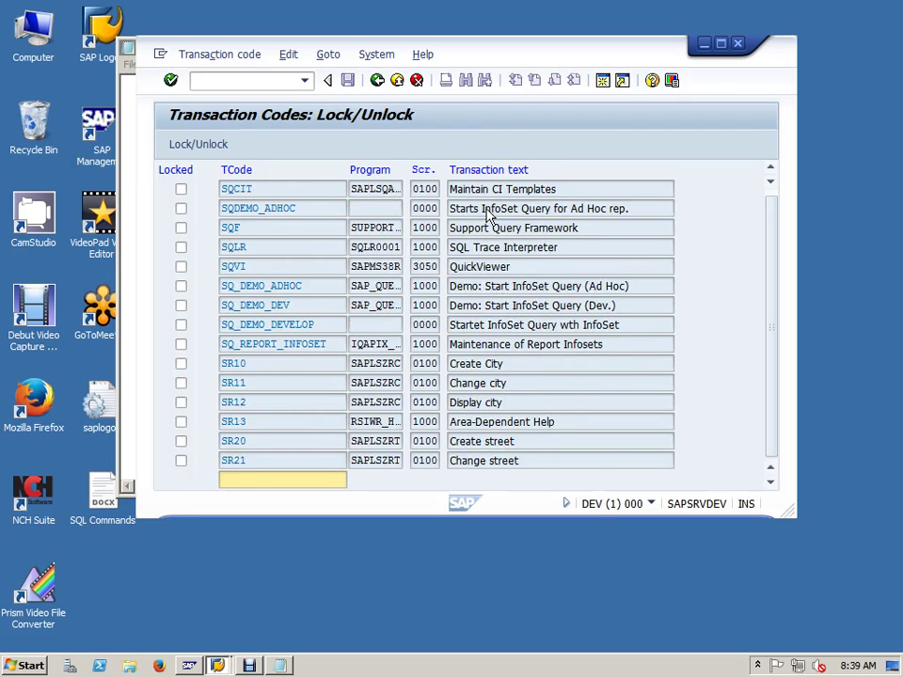
scroll(489, 216, down, 3)
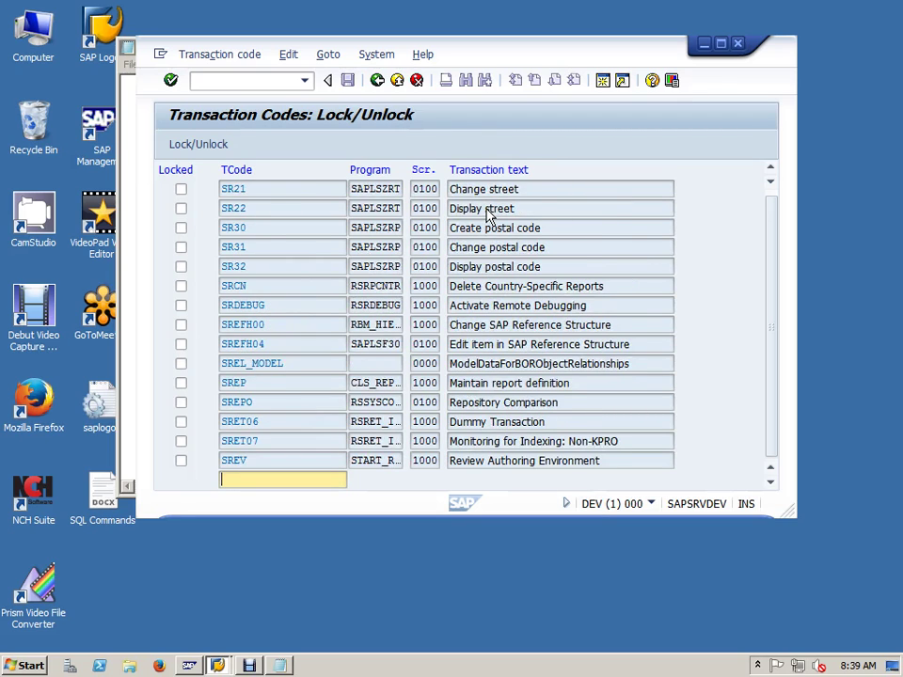
scroll(488, 217, down, 3)
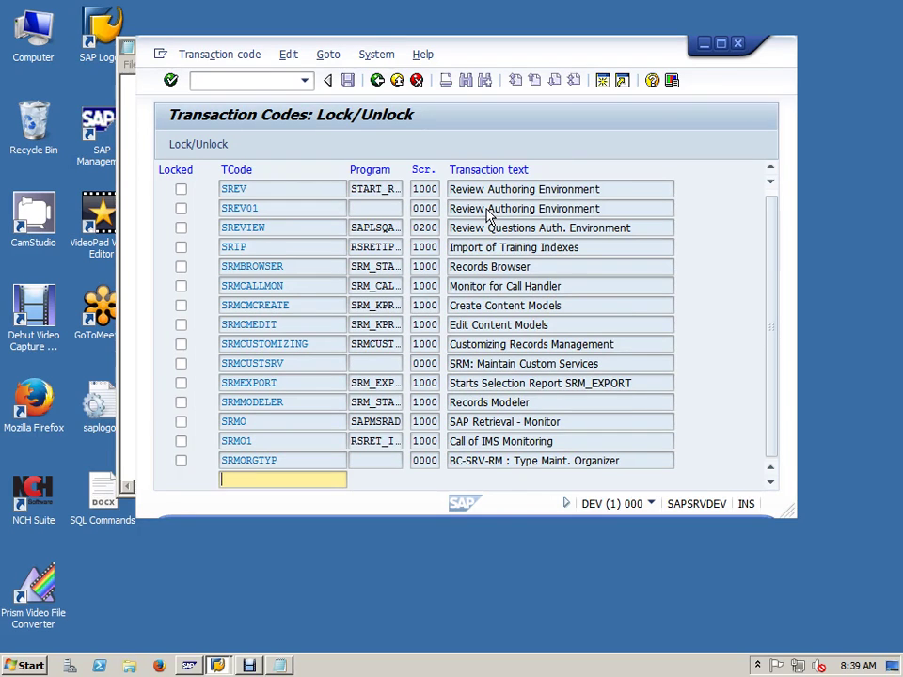
scroll(489, 216, down, 6)
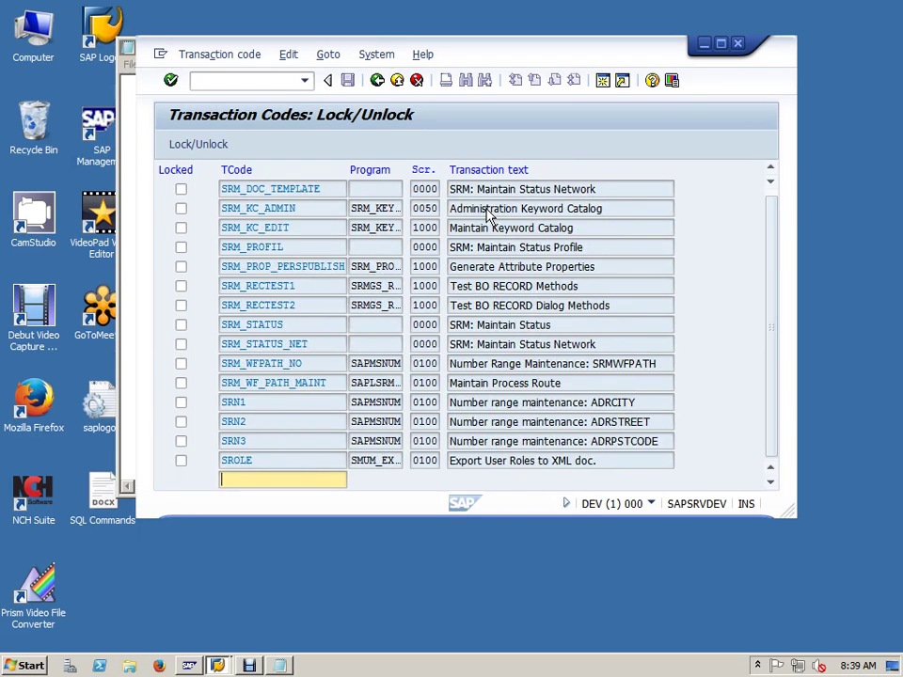
scroll(488, 216, down, 3)
scroll(488, 217, down, 3)
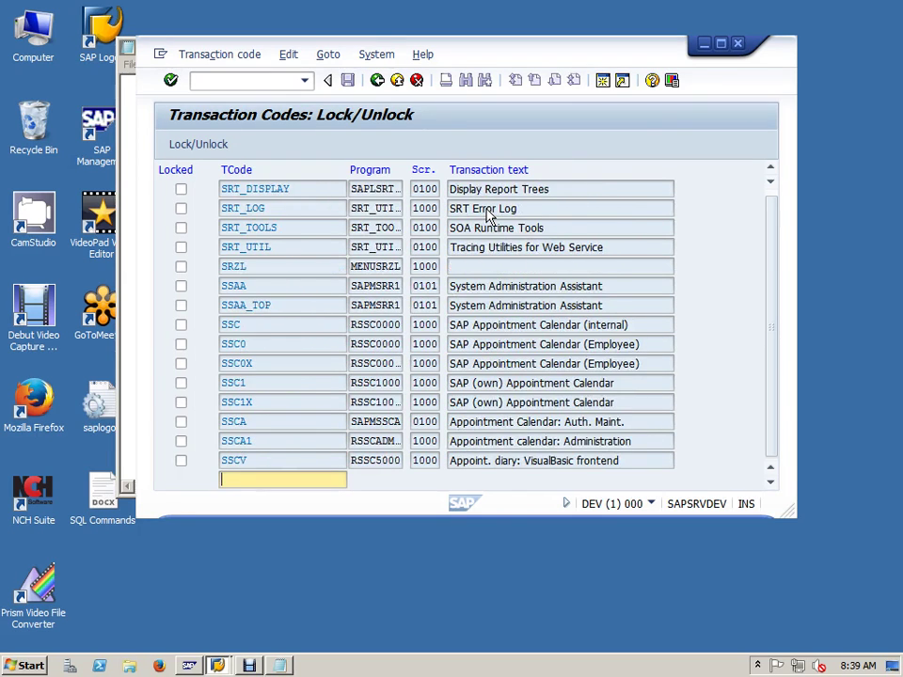
scroll(488, 217, down, 3)
scroll(489, 216, down, 3)
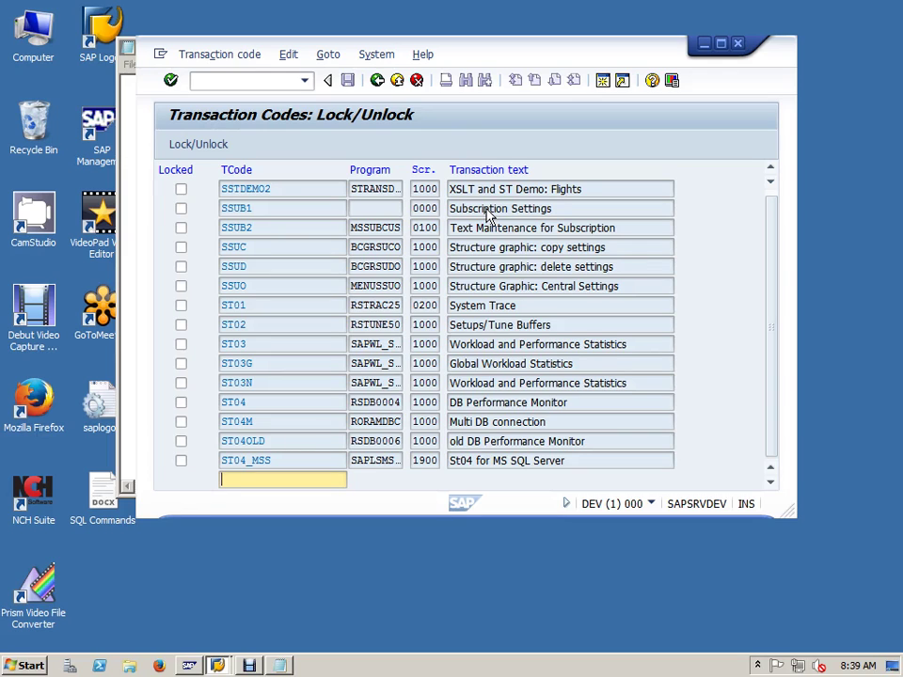
Step: Review the ST transaction codes and their texts from ST05 through the STMS, STWB and STZ entries
scroll(488, 216, down, 3)
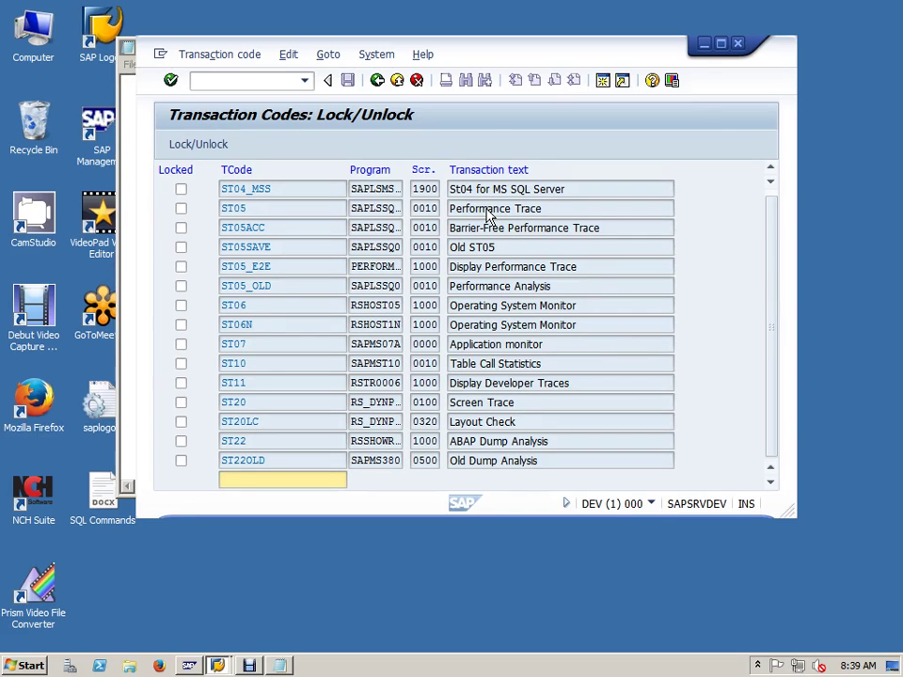
scroll(489, 216, down, 3)
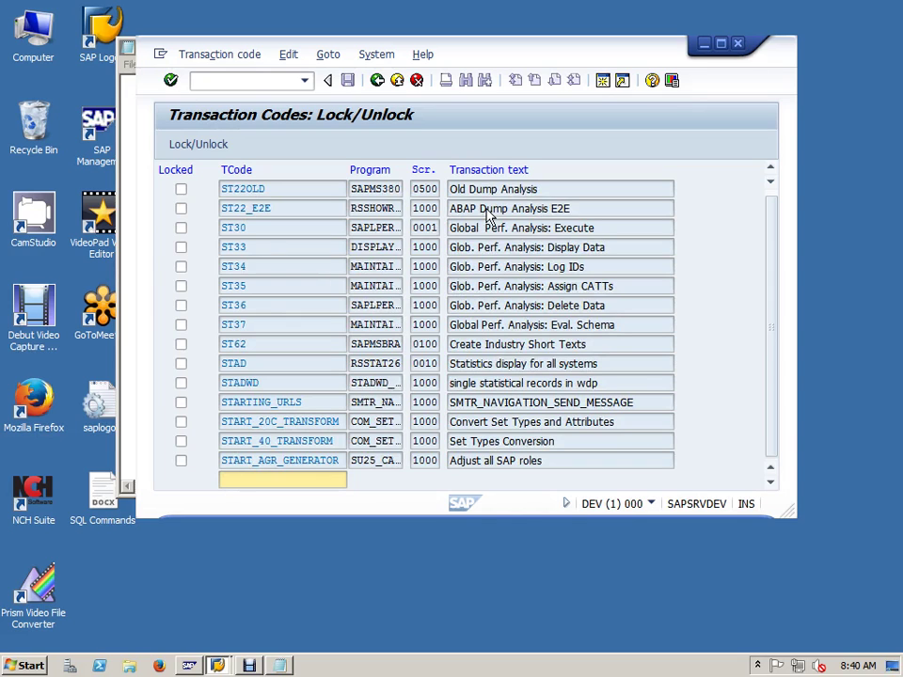
scroll(488, 217, down, 3)
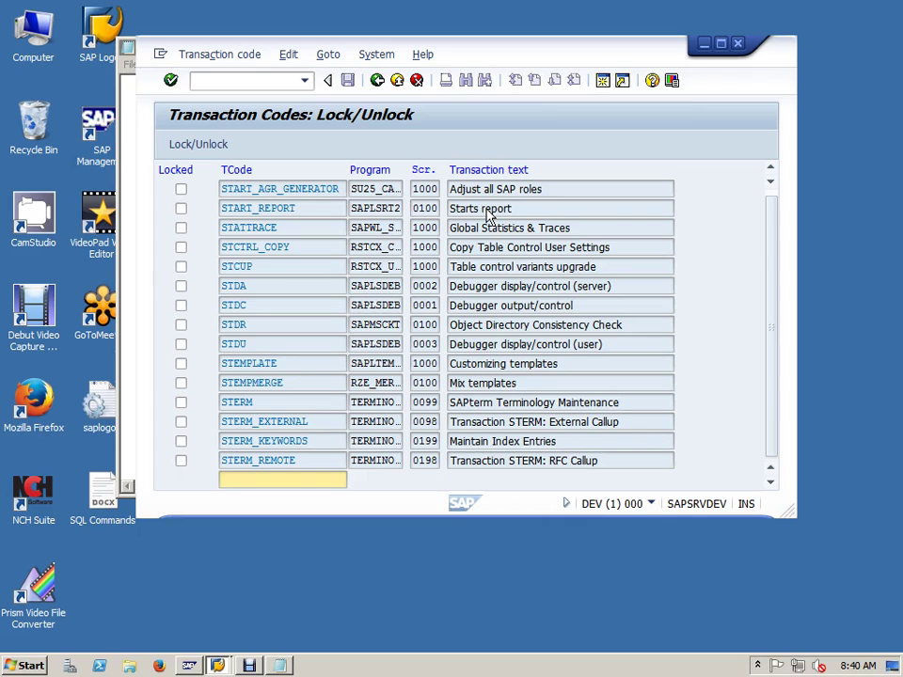
scroll(489, 216, down, 3)
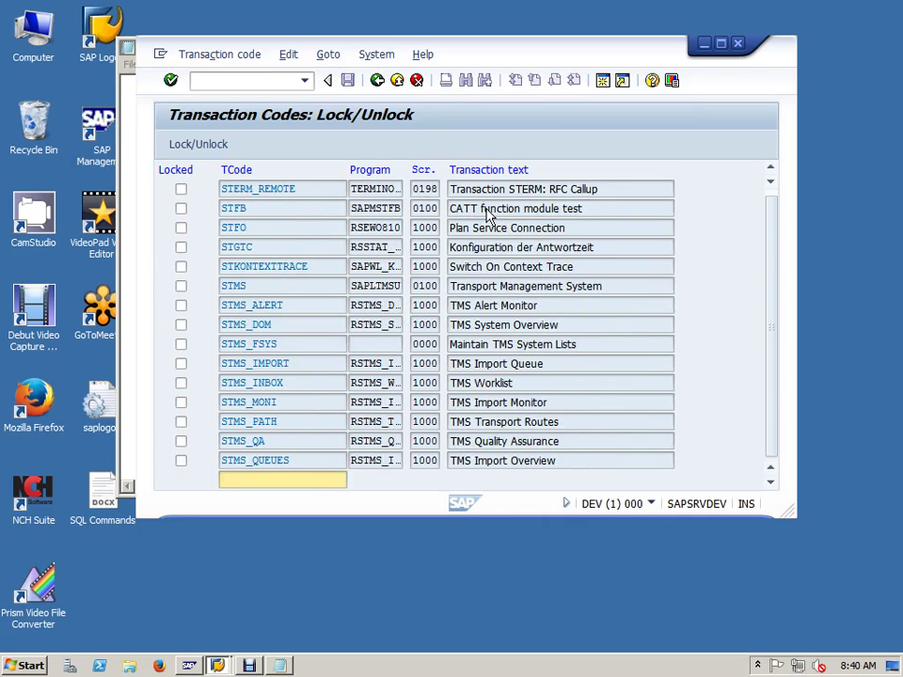
scroll(488, 216, down, 3)
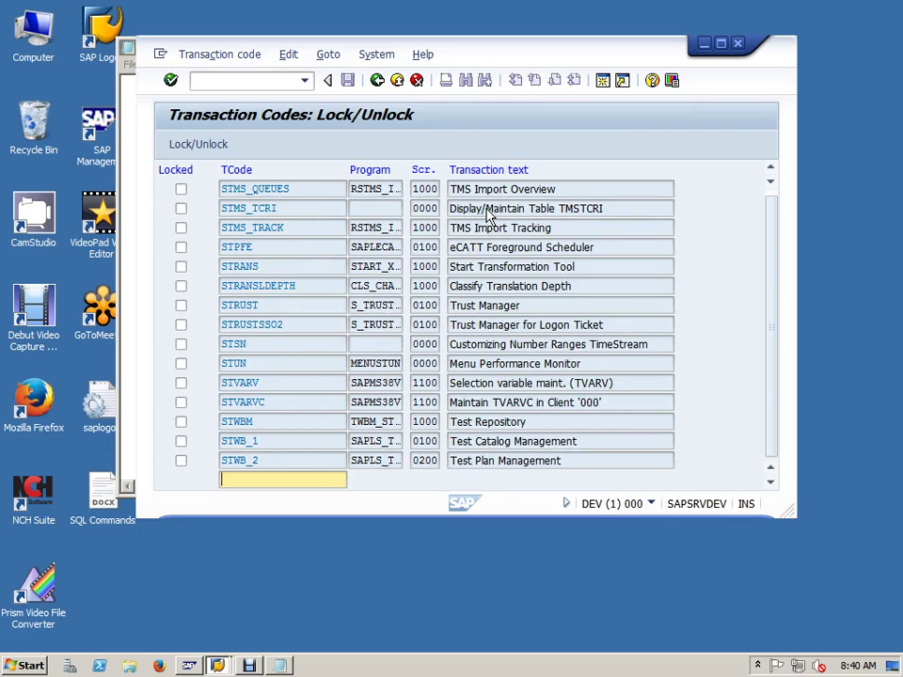
scroll(488, 216, down, 3)
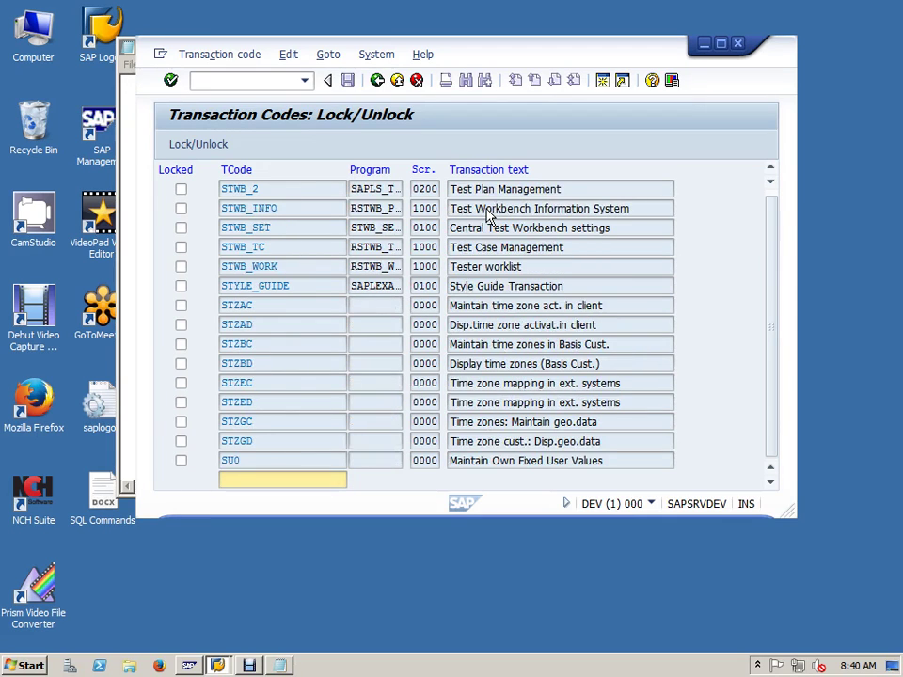
Step: Look through the SU and SW transaction codes and on into the S_A2C and S_ABA entries
scroll(489, 217, down, 3)
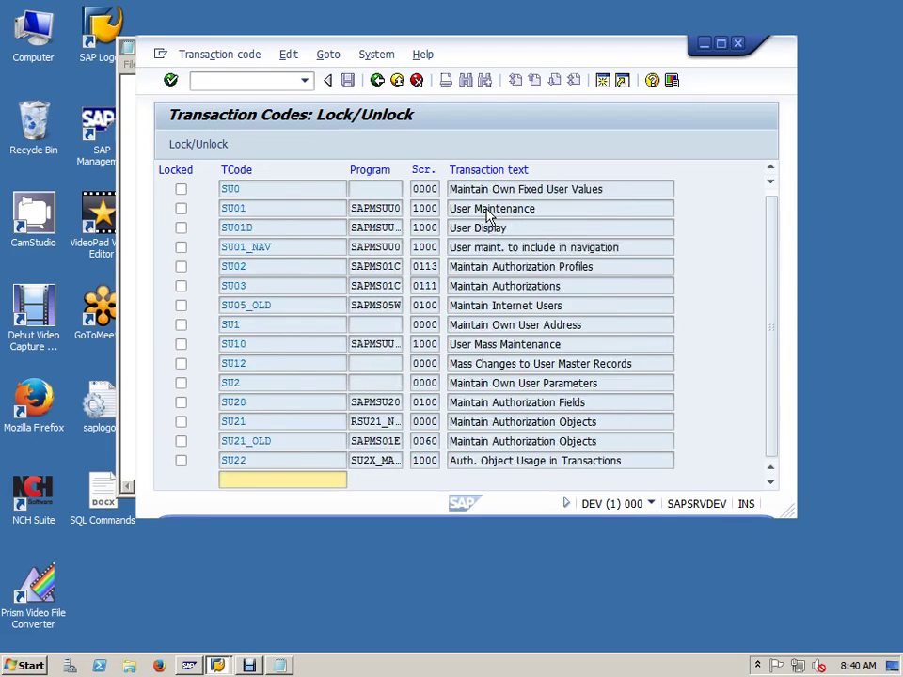
scroll(488, 216, down, 6)
scroll(488, 216, down, 20)
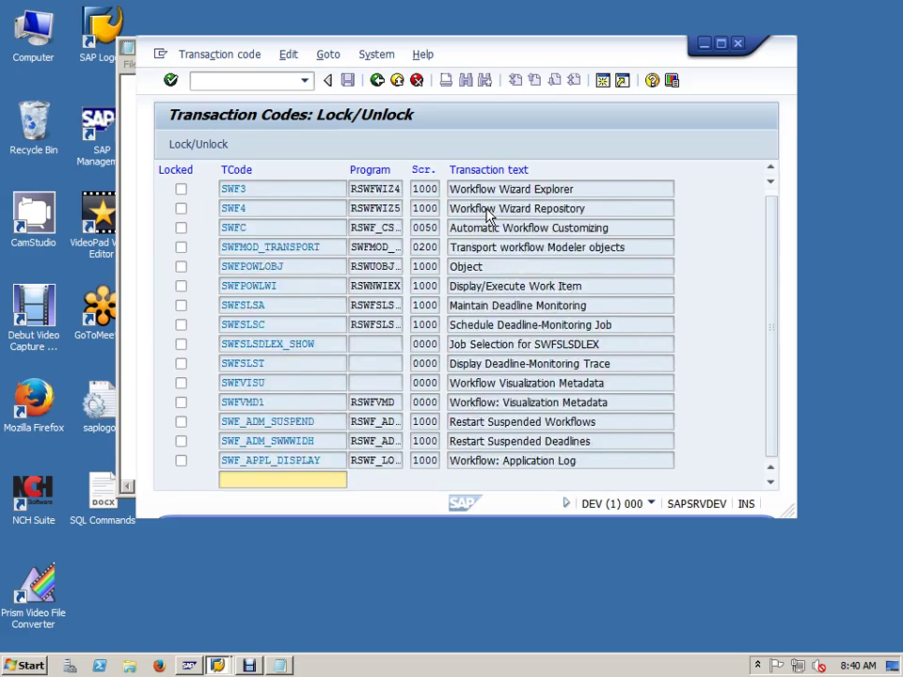
scroll(488, 216, down, 20)
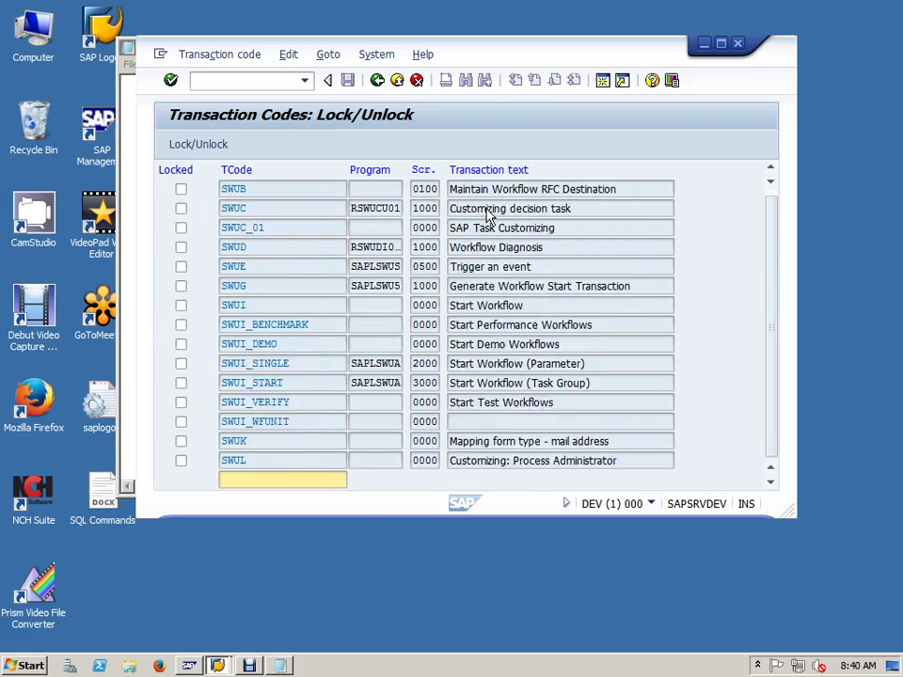
scroll(489, 217, down, 20)
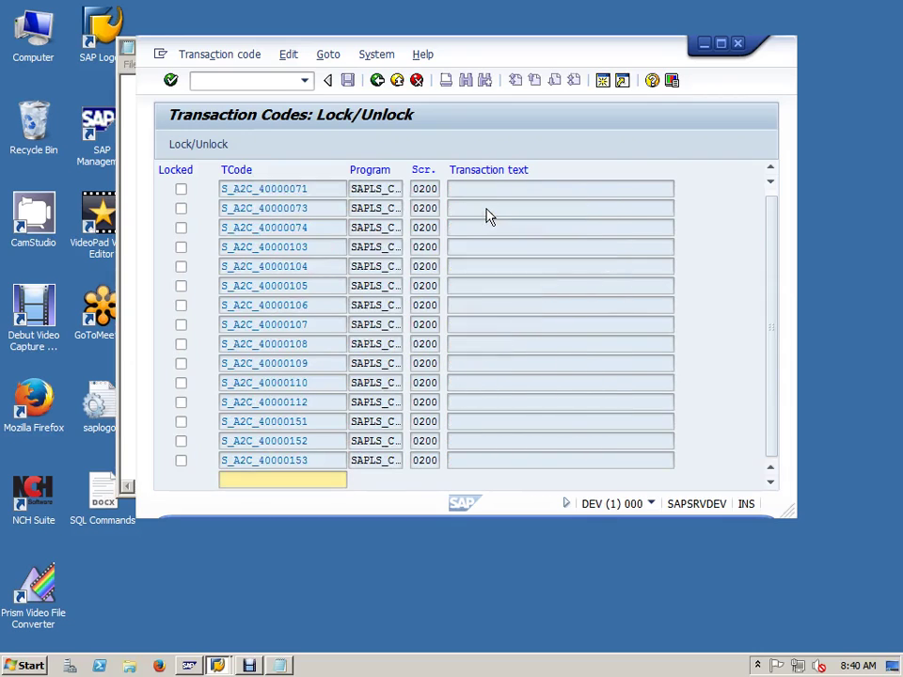
scroll(488, 217, down, 20)
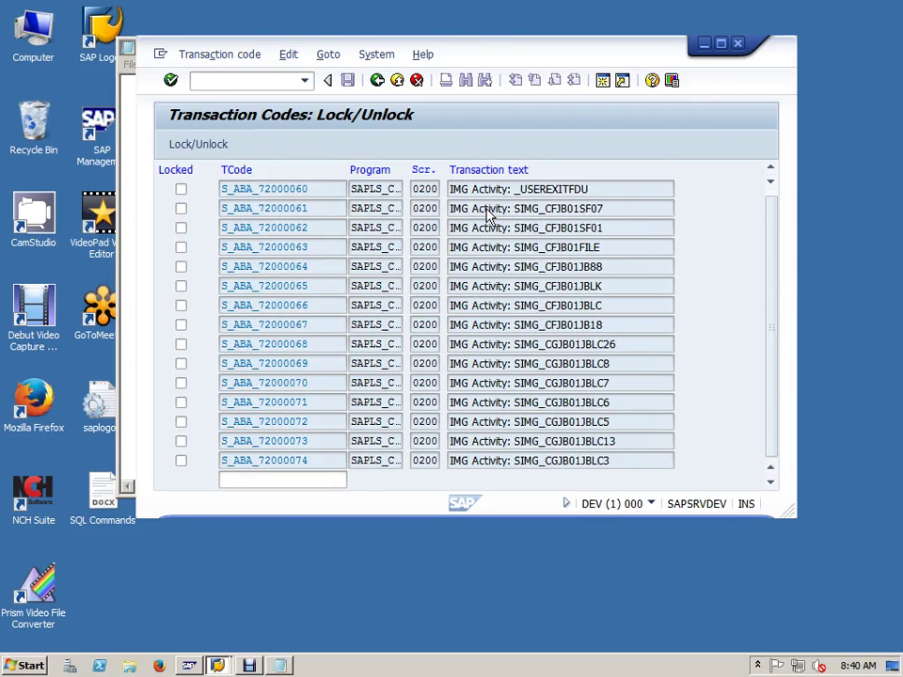
scroll(488, 216, down, 20)
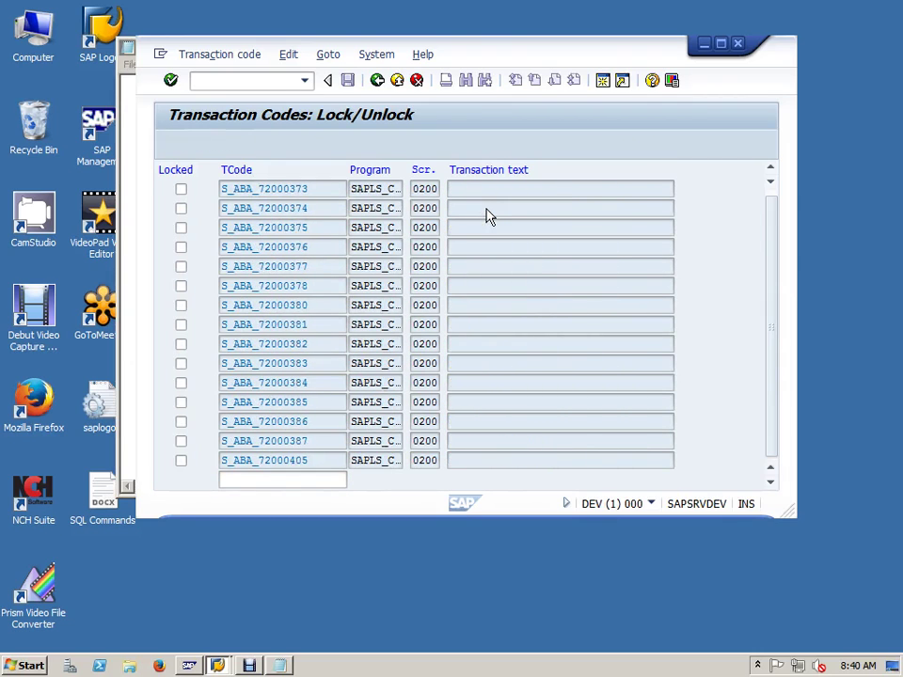
Step: Continue through the S_ABA, S_BCE, S_BIE and S_KRM transaction codes to the VN, VSCAN and V_TBPID entries
scroll(489, 216, down, 20)
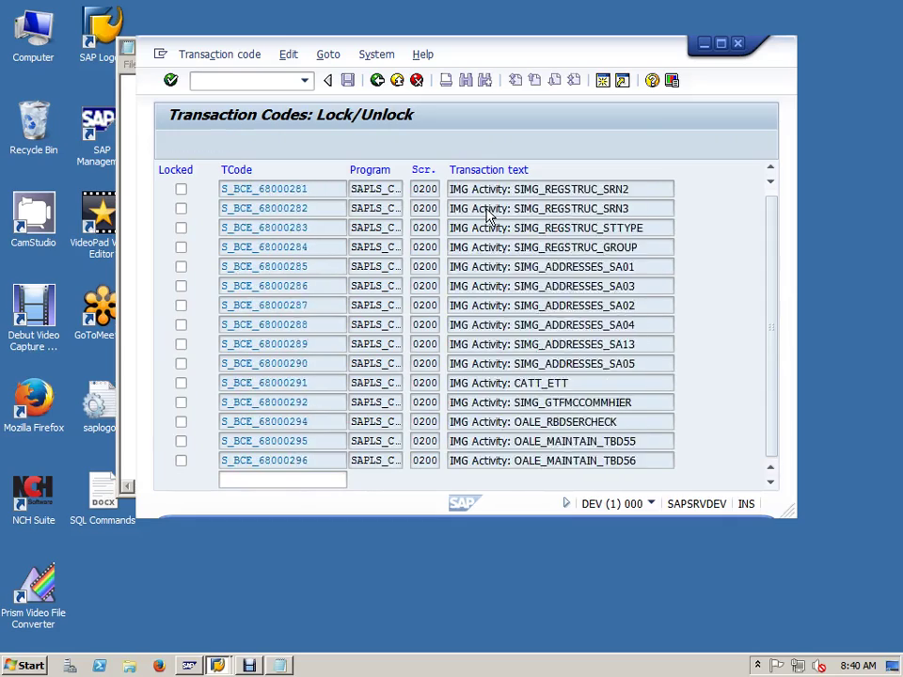
scroll(488, 216, down, 20)
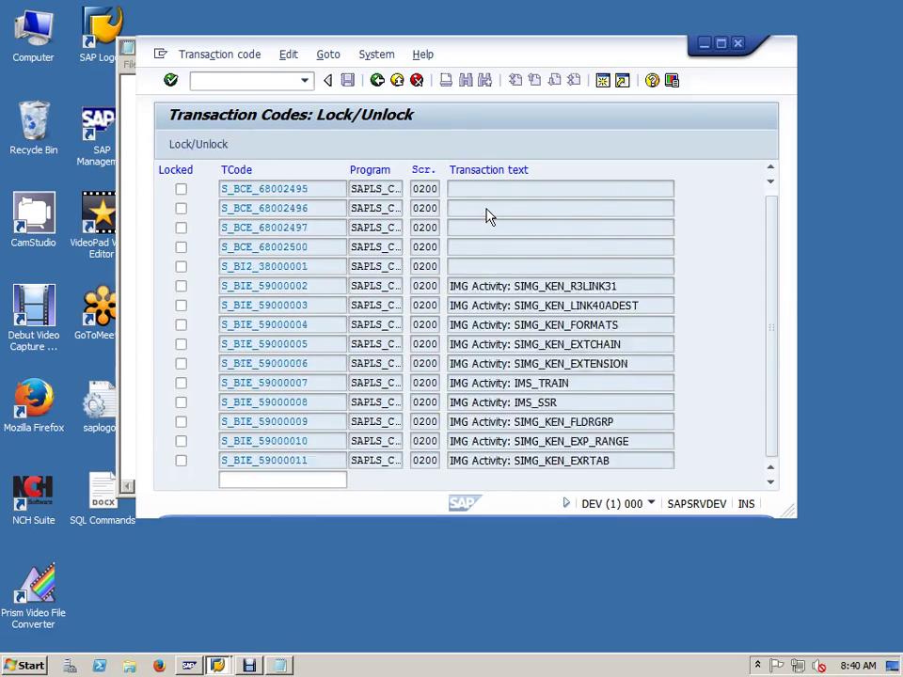
scroll(488, 216, down, 20)
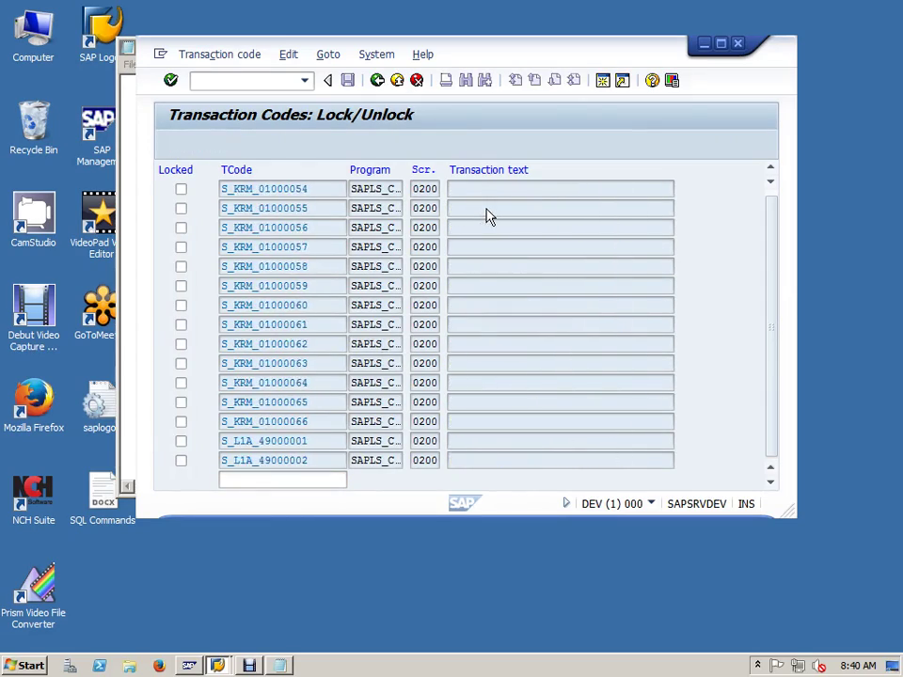
scroll(488, 217, down, 20)
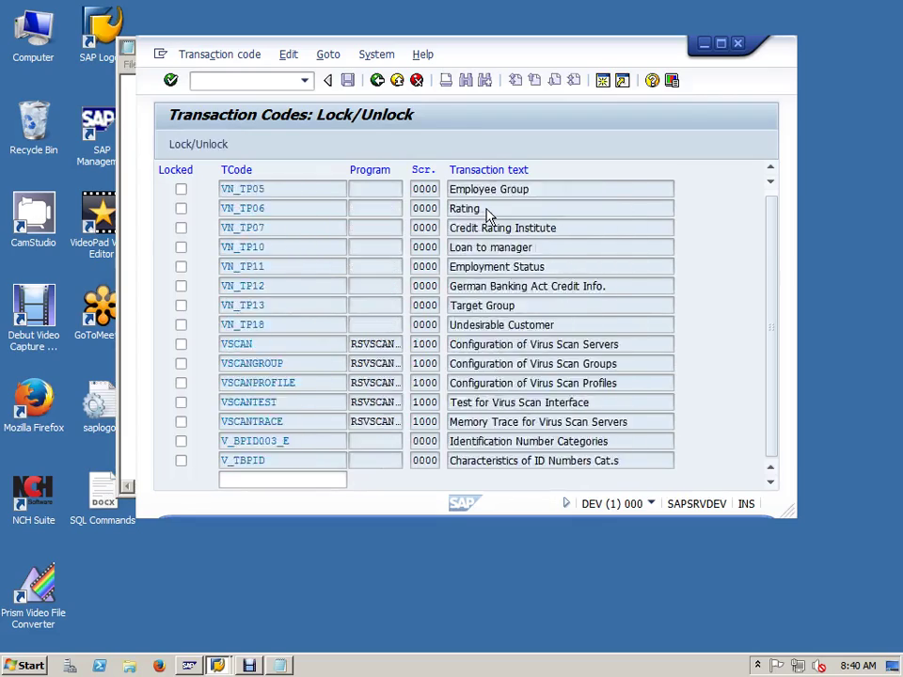
Step: Return to the start of the transaction list, review the first entries and position the list at SMT1
key(ctrl+Page_Up)
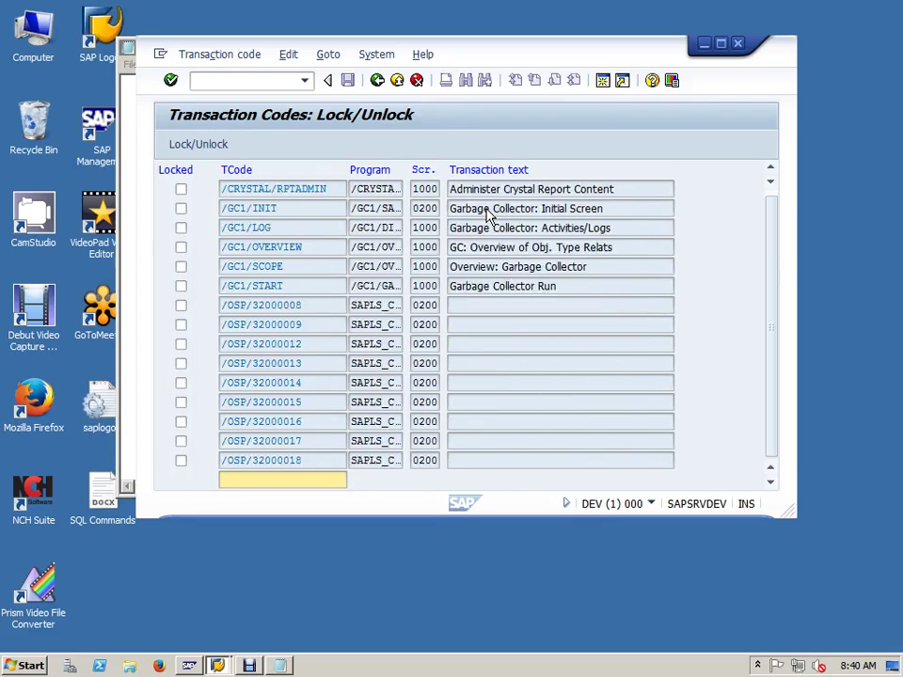
scroll(488, 216, down, 5)
scroll(488, 217, down, 15)
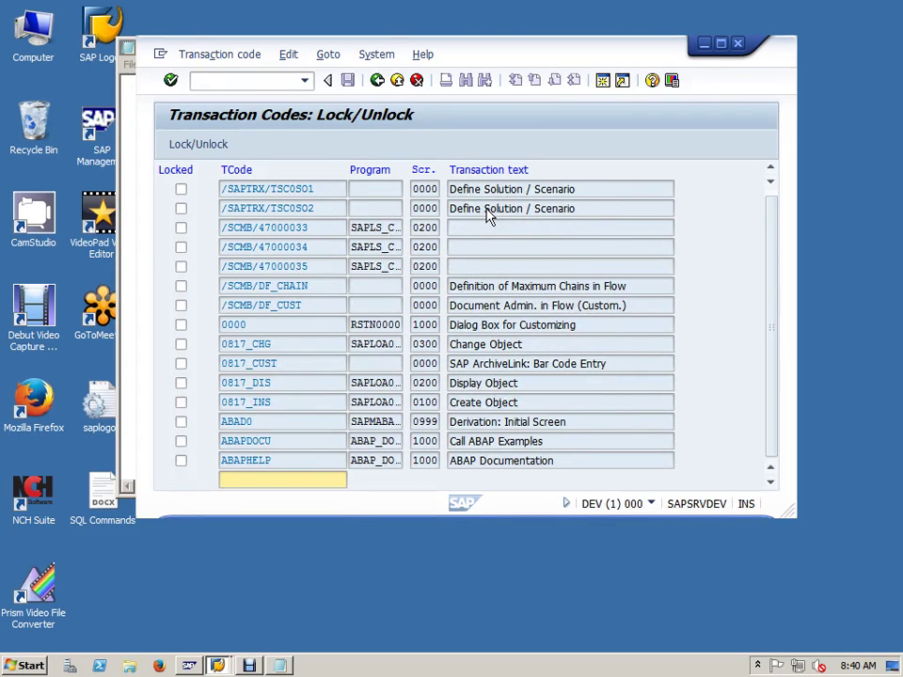
text(smt1)
key(Return)
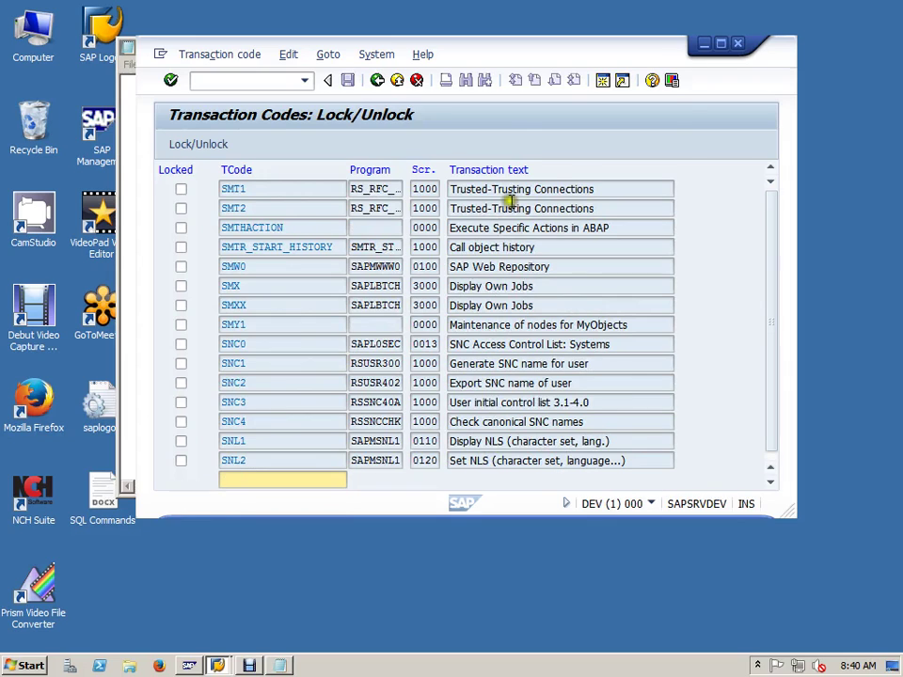
Step: Open transaction SMT1 in a maximized window and expand the ABAP Systems folder of calling systems
click(277, 82)
text(/nsmt1)
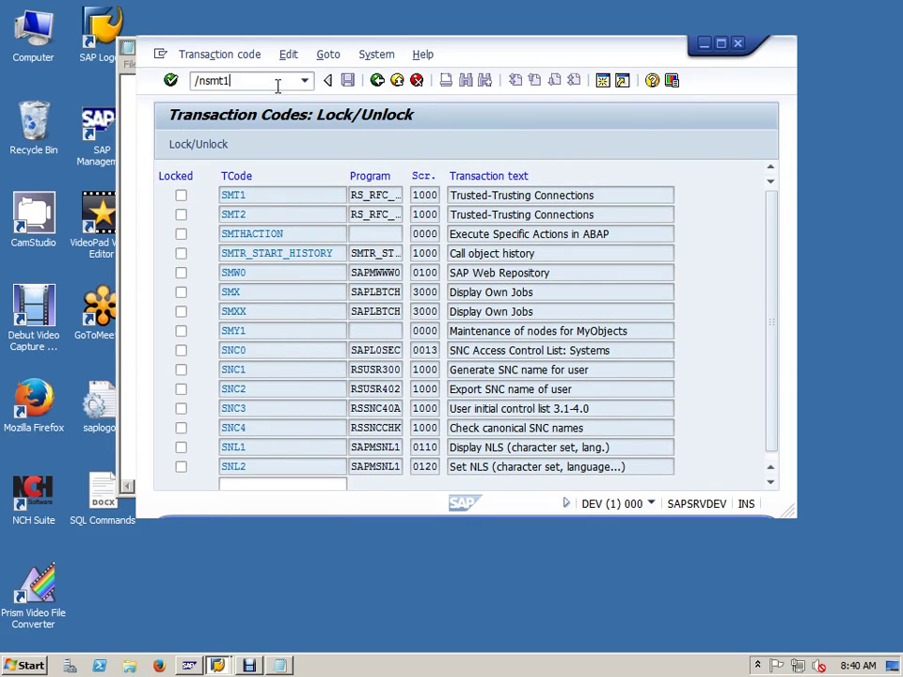
key(Return)
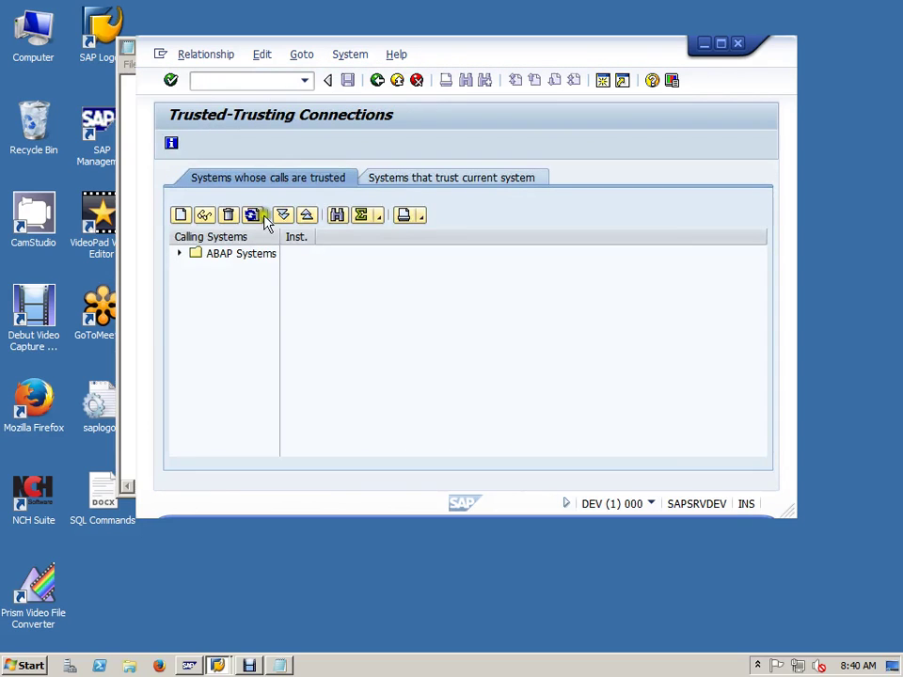
click(180, 254)
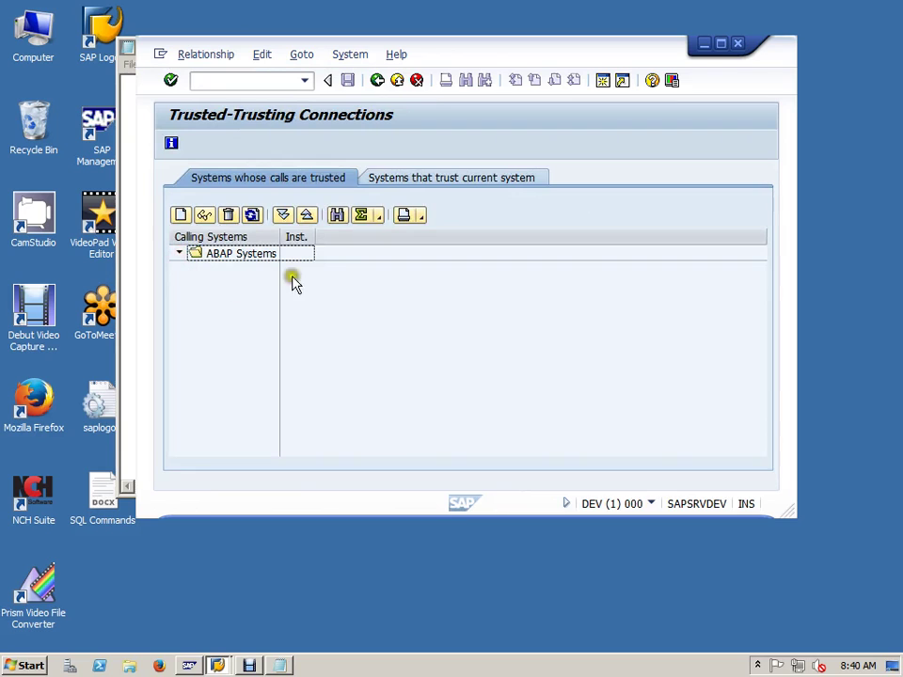
click(721, 43)
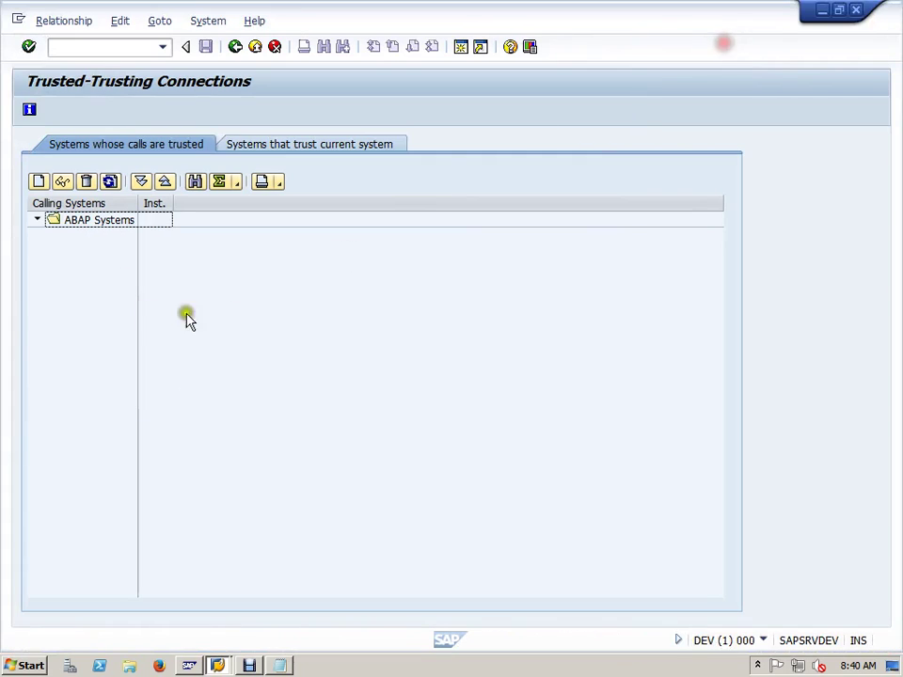
Step: Start creating a trusting relationship, dismiss the Internet Explorer security notice and enter DEVCLNT001 as the RFC destination
click(38, 182)
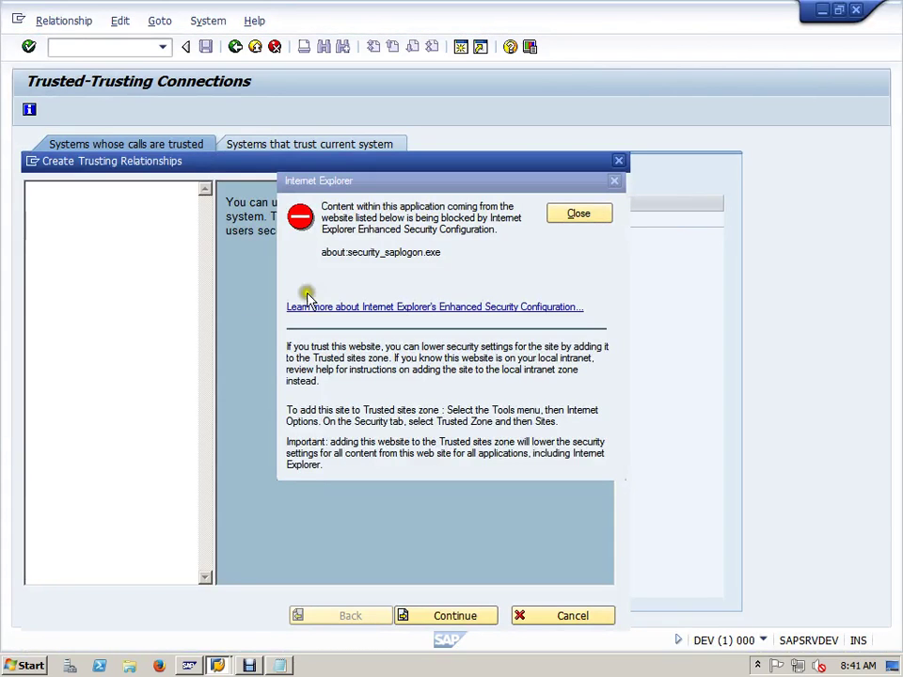
click(577, 215)
click(468, 619)
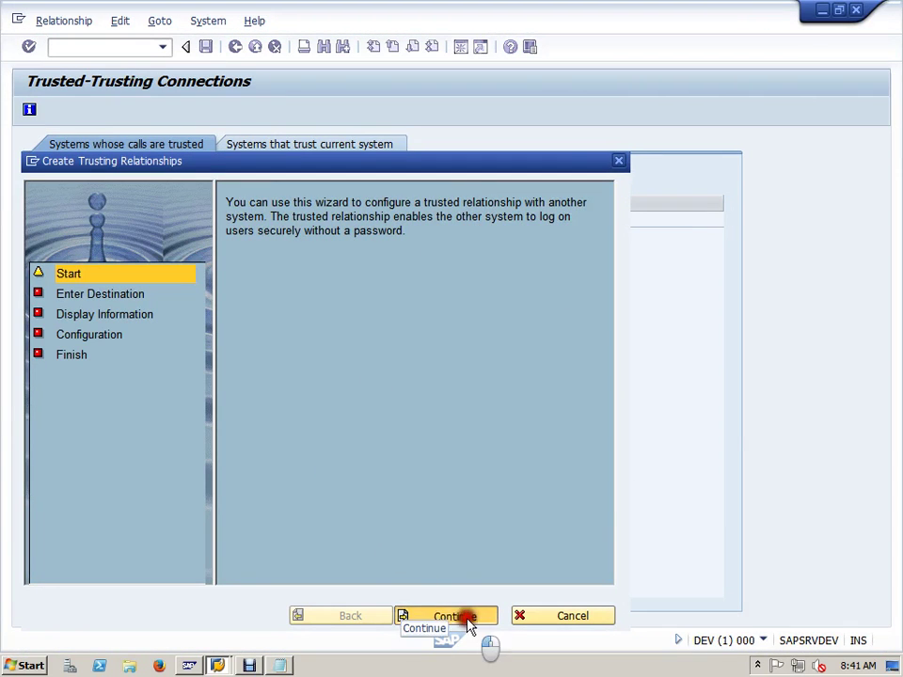
click(550, 401)
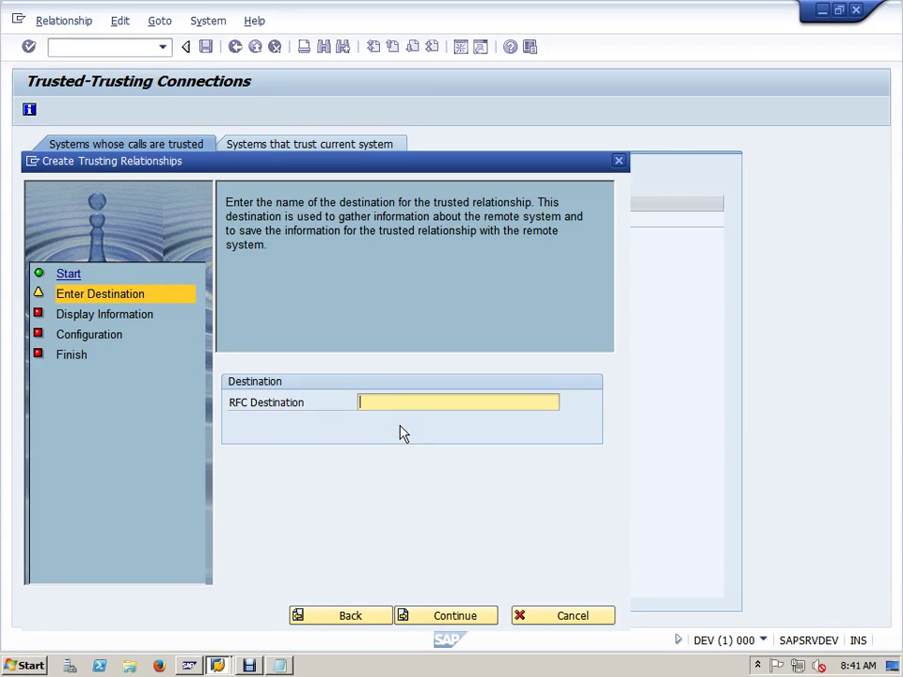
text(DEVCLNt001)
key(BackSpace)
key(BackSpace)
key(BackSpace)
key(BackSpace)
text(T001)
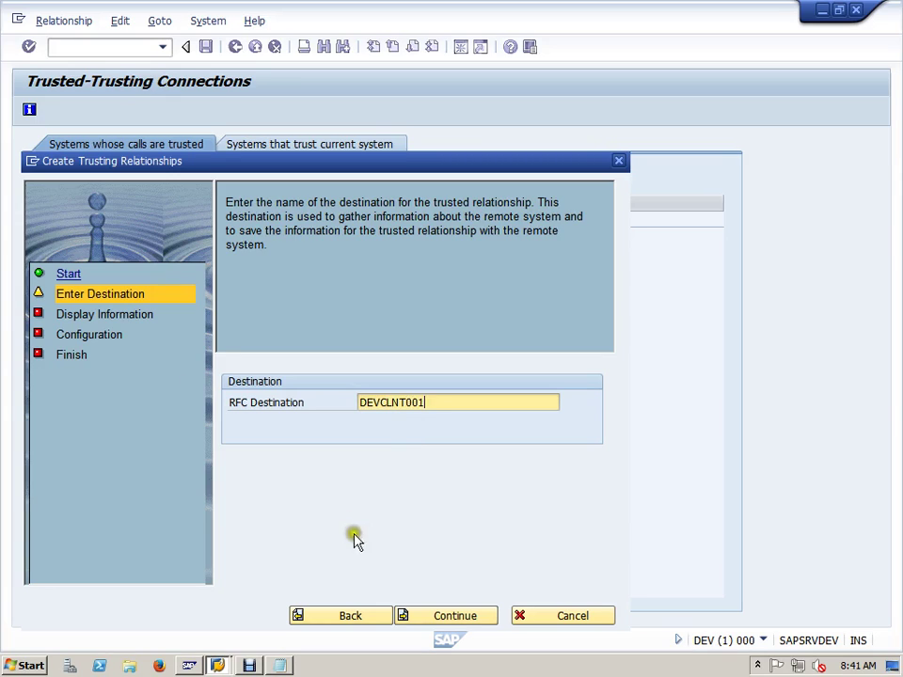
Step: Accept the DEVCLNT001 system information and default configuration, and complete the trusting relationship wizard
click(431, 617)
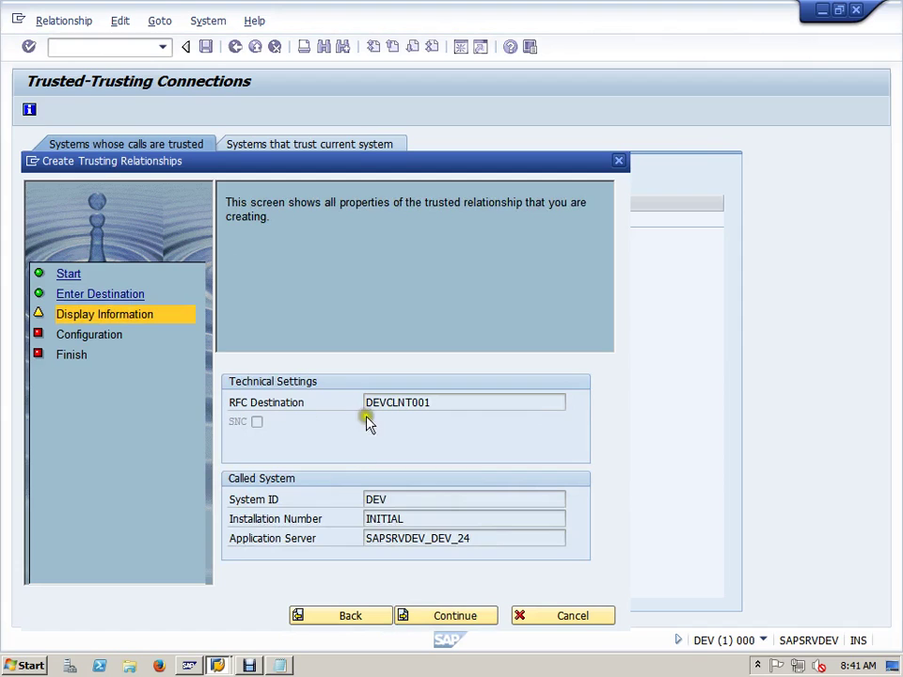
drag(423, 518, 293, 501)
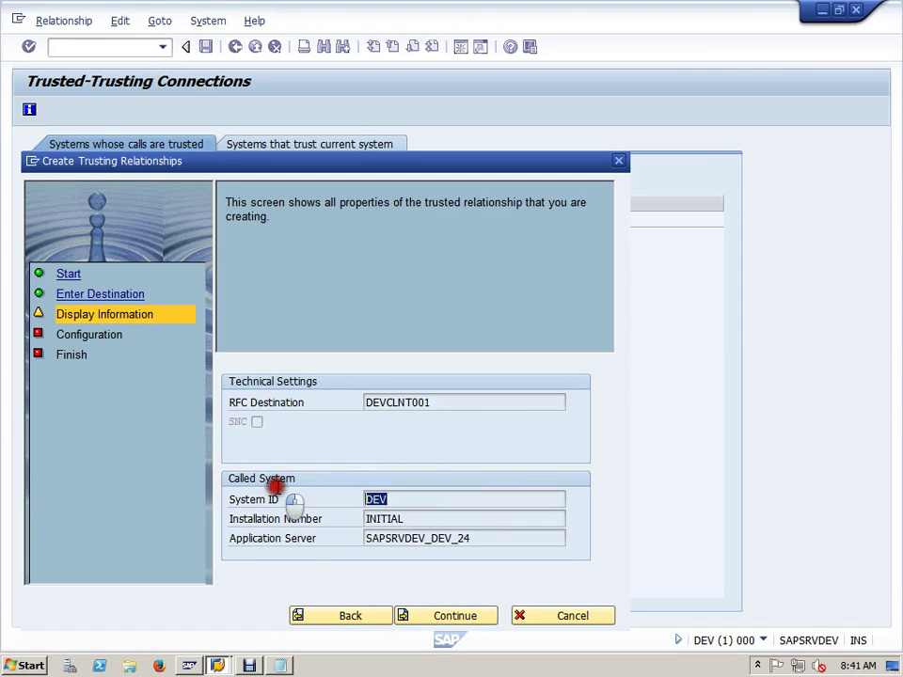
click(467, 615)
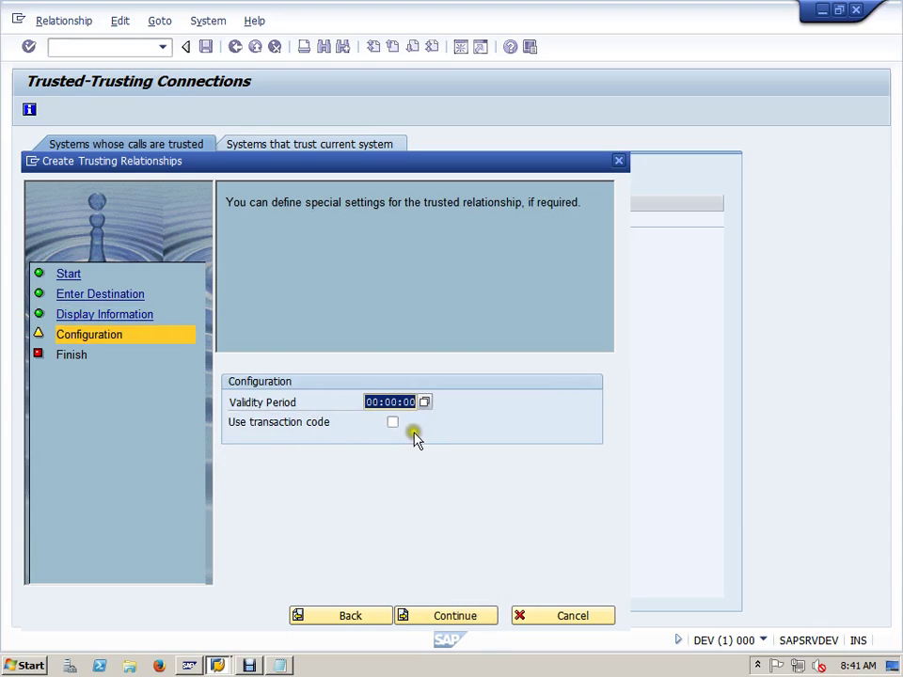
click(463, 618)
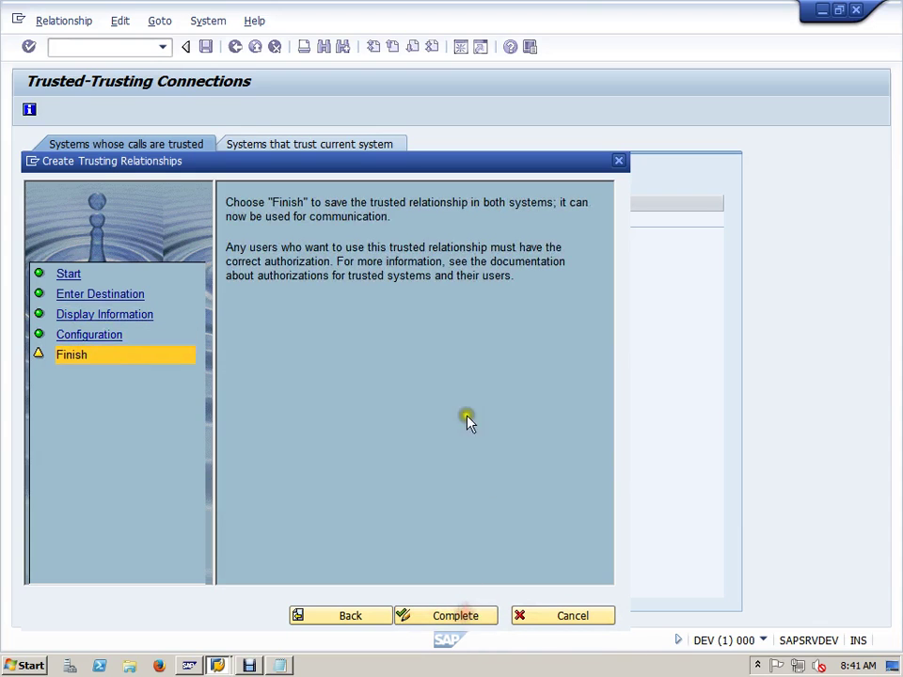
click(473, 621)
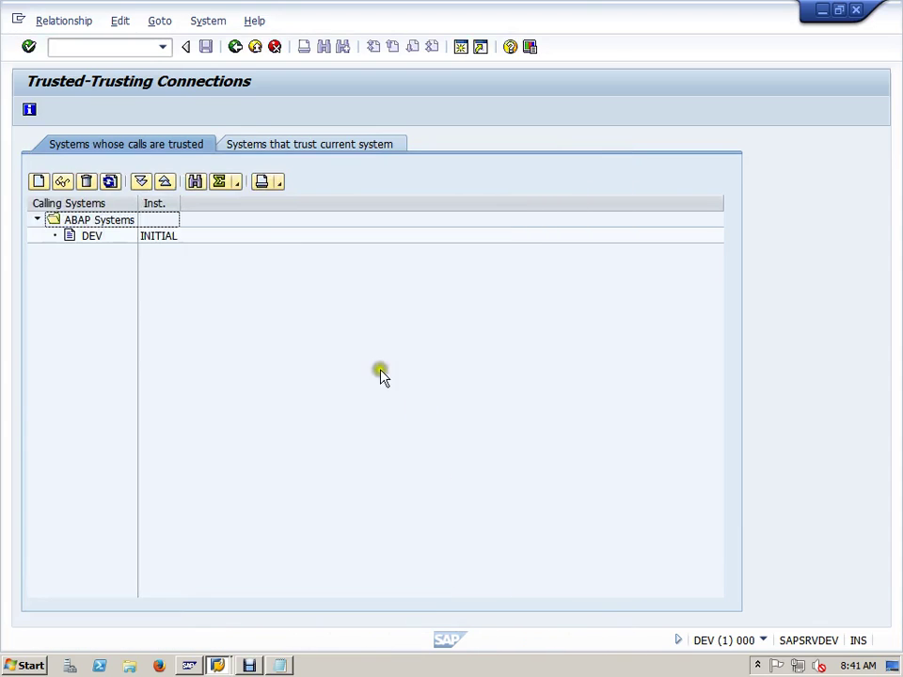
Step: Check the DEV entry among the trusted calling systems and the Called Systems that trust the current system
drag(138, 203, 251, 203)
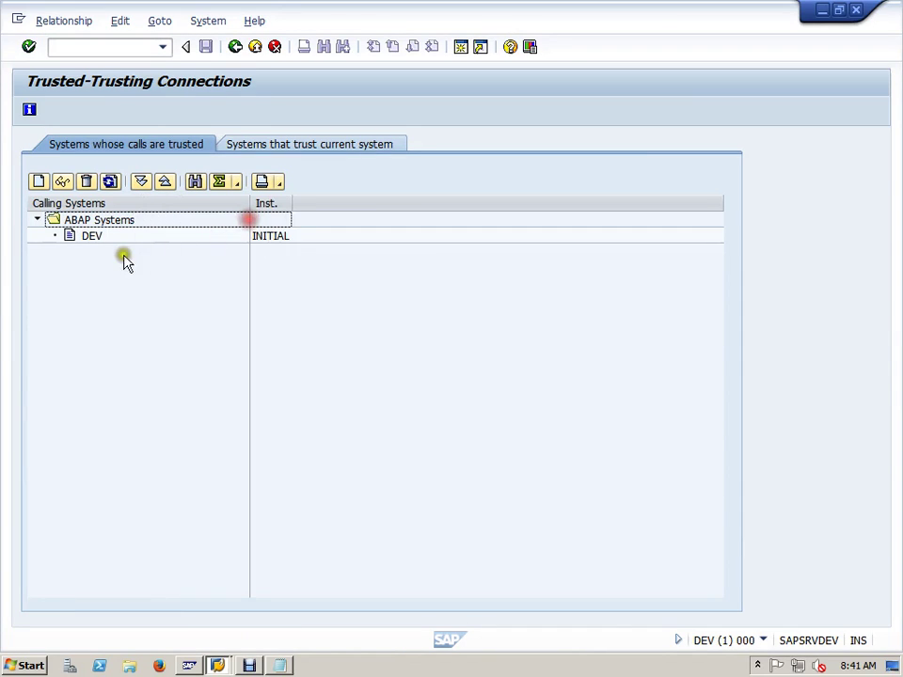
click(93, 238)
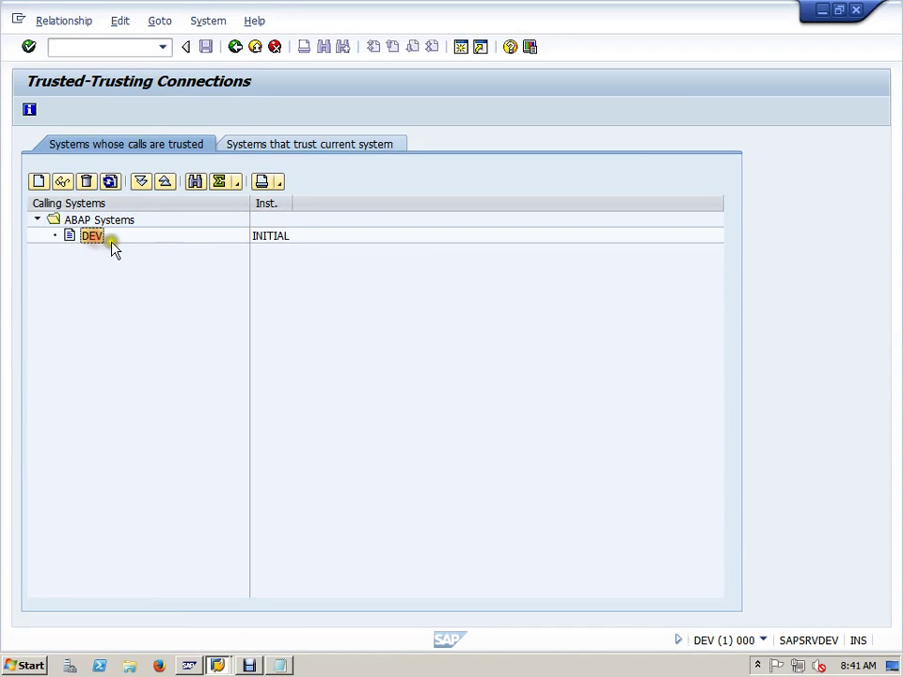
click(317, 148)
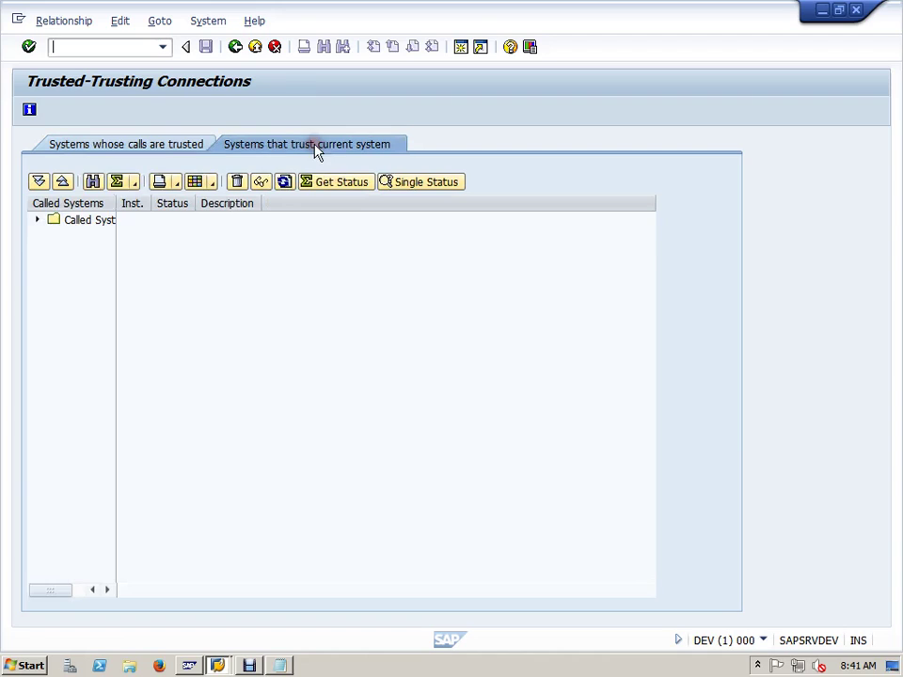
click(38, 220)
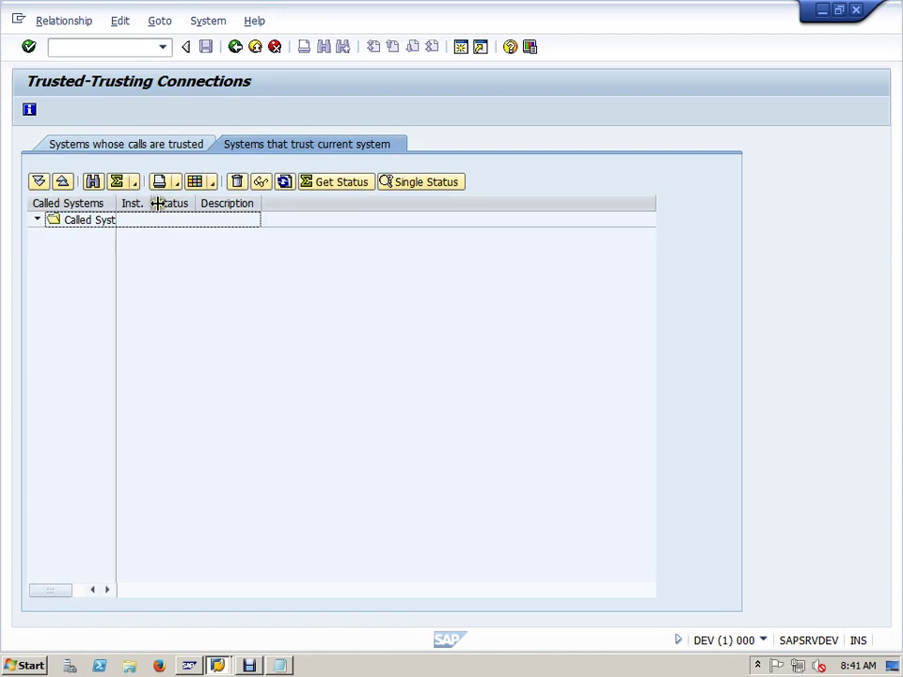
click(93, 224)
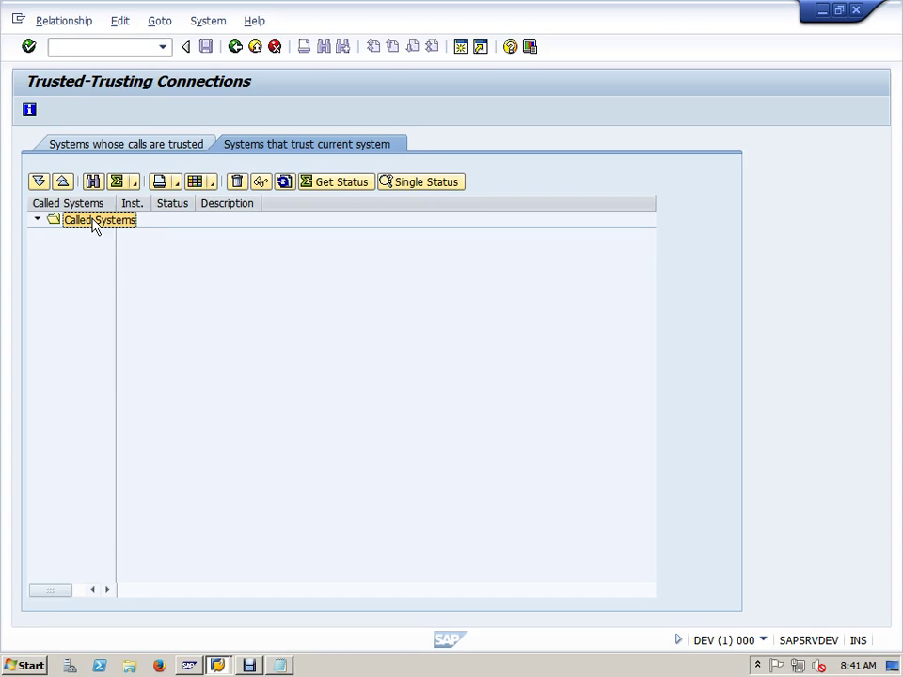
Step: Open transaction SM59, expand the ABAP connections and put RFC destination DEVCLNT001 into change mode
click(133, 46)
text(/nsm59)
key(Return)
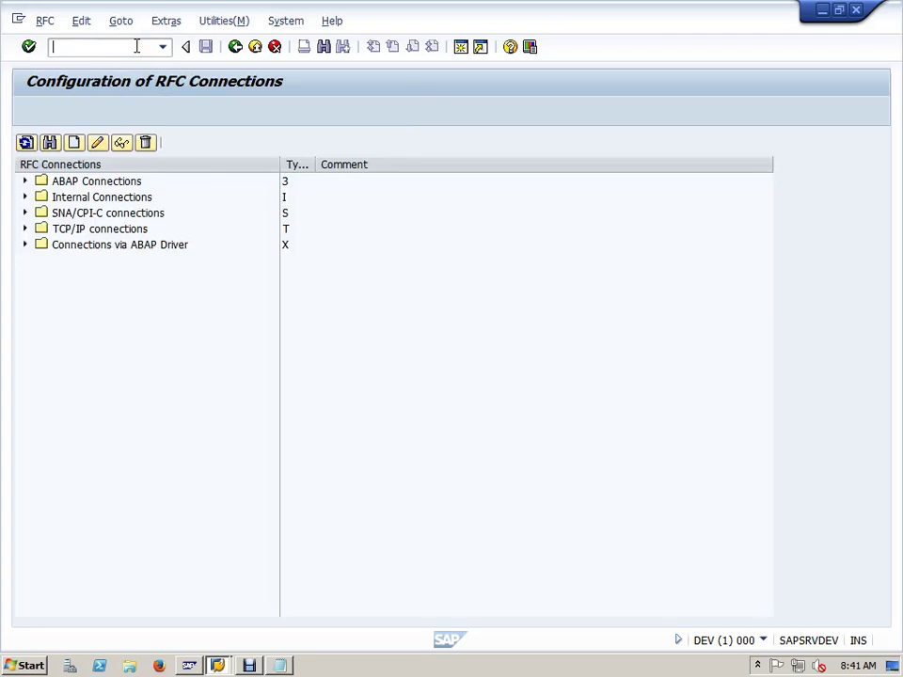
click(25, 181)
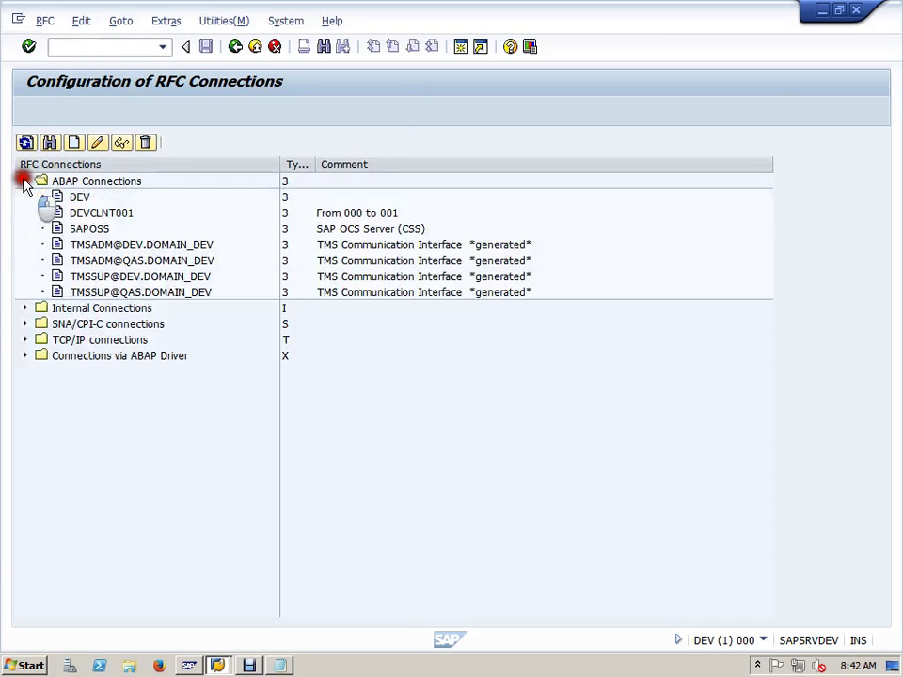
double_click(112, 213)
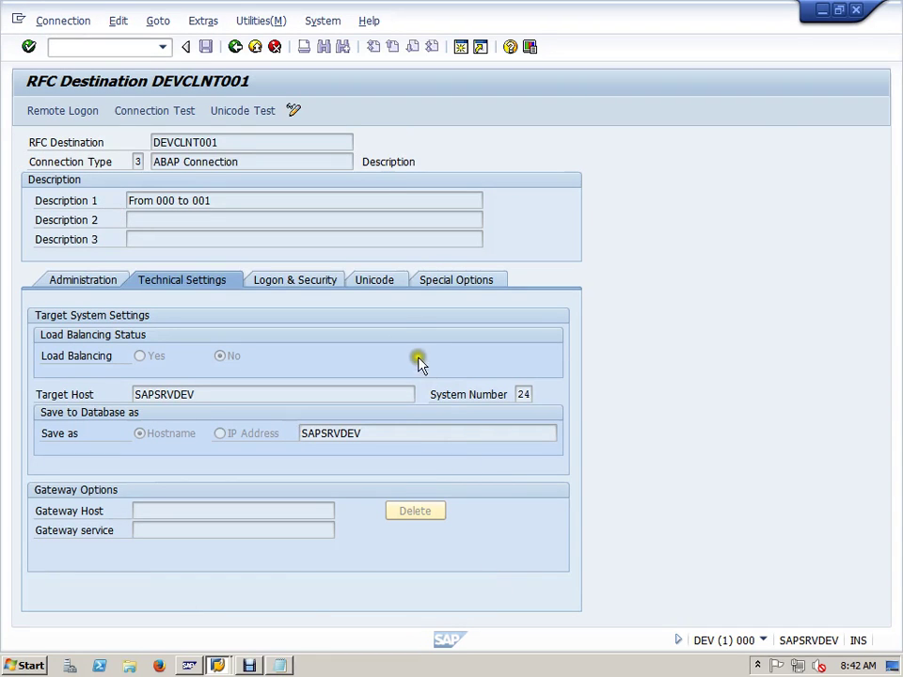
click(293, 110)
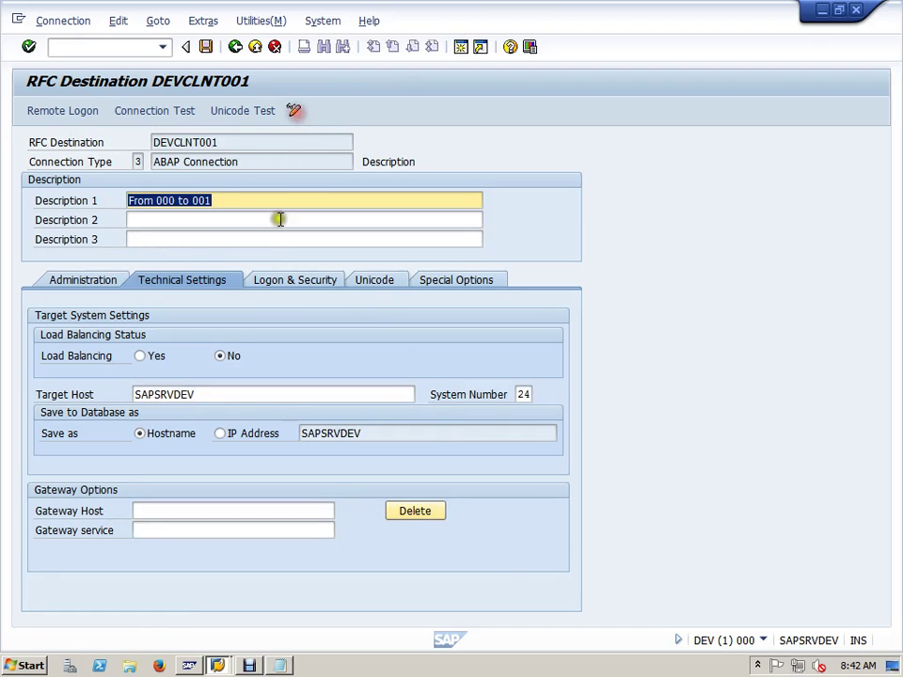
Step: Review the logon and security, Unicode, special options and technical settings of RFC destination DEVCLNT001
click(320, 283)
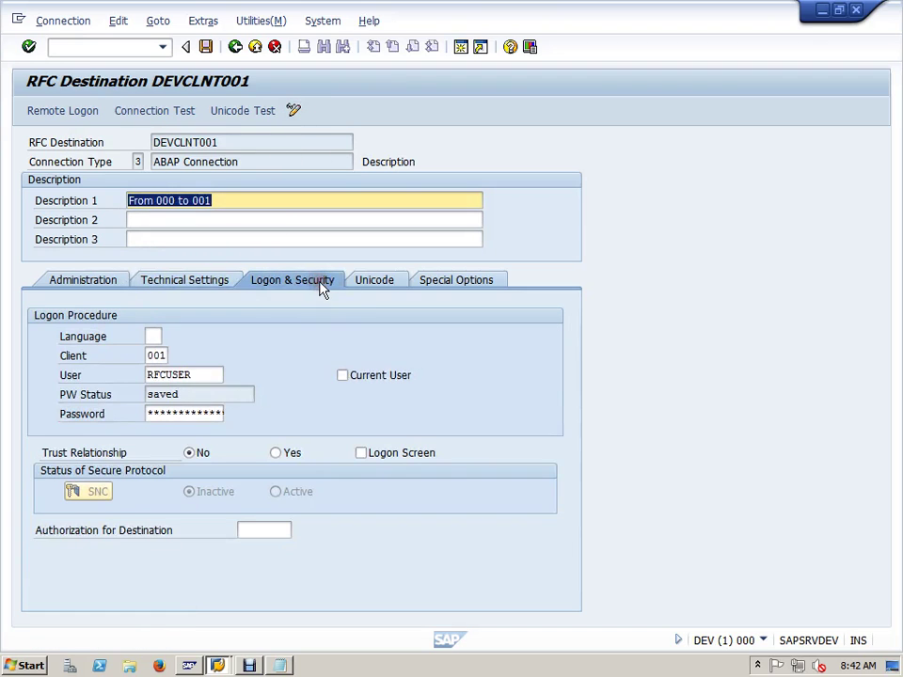
click(390, 282)
click(454, 283)
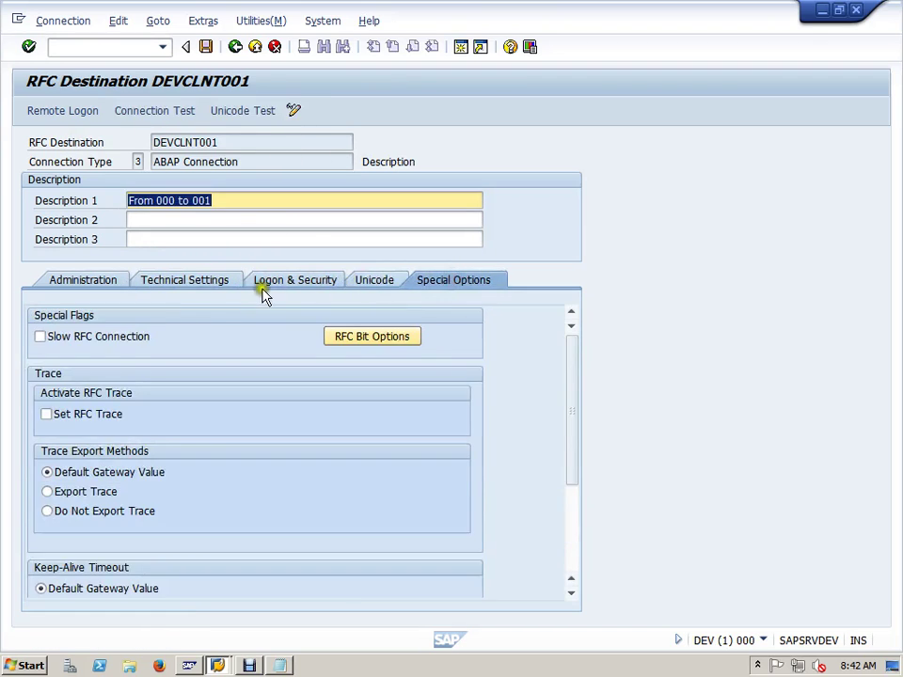
click(207, 285)
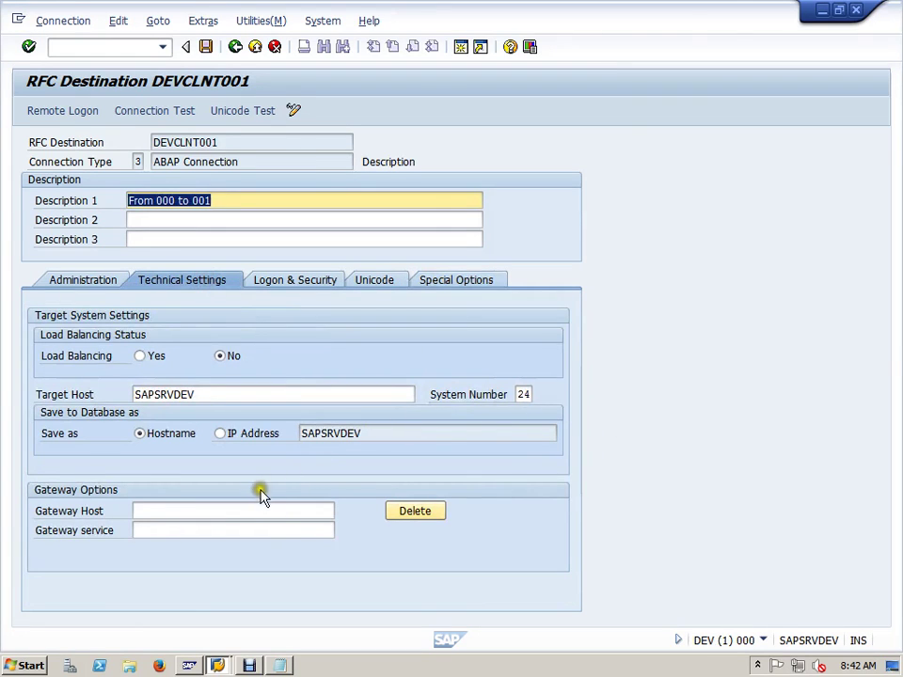
click(263, 497)
Step: Set the Trust Relationship of DEVCLNT001 to Yes under Logon & Security and agree to delete the saved password
click(288, 280)
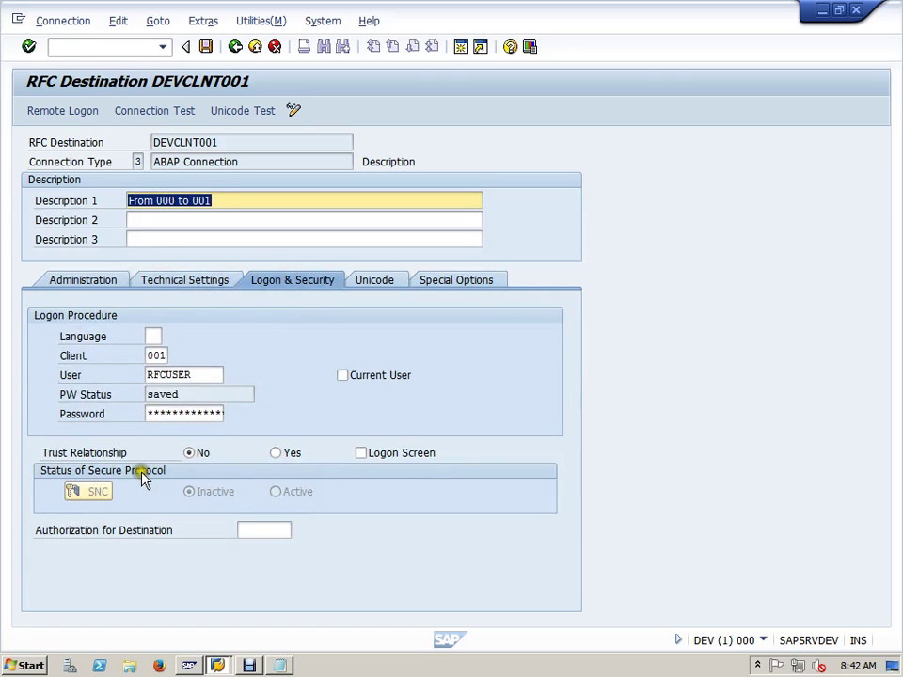
click(275, 454)
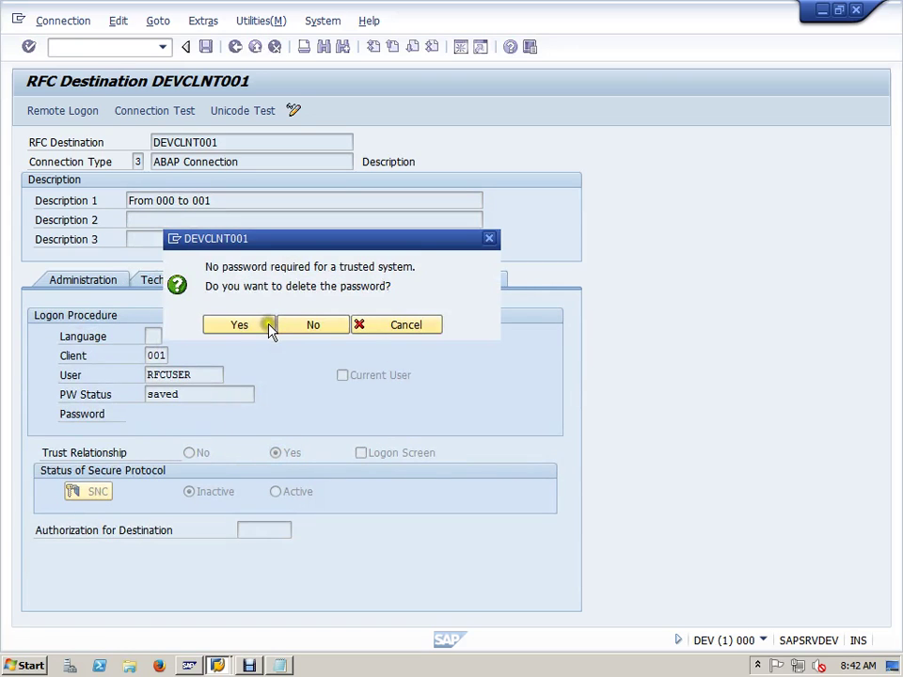
click(270, 329)
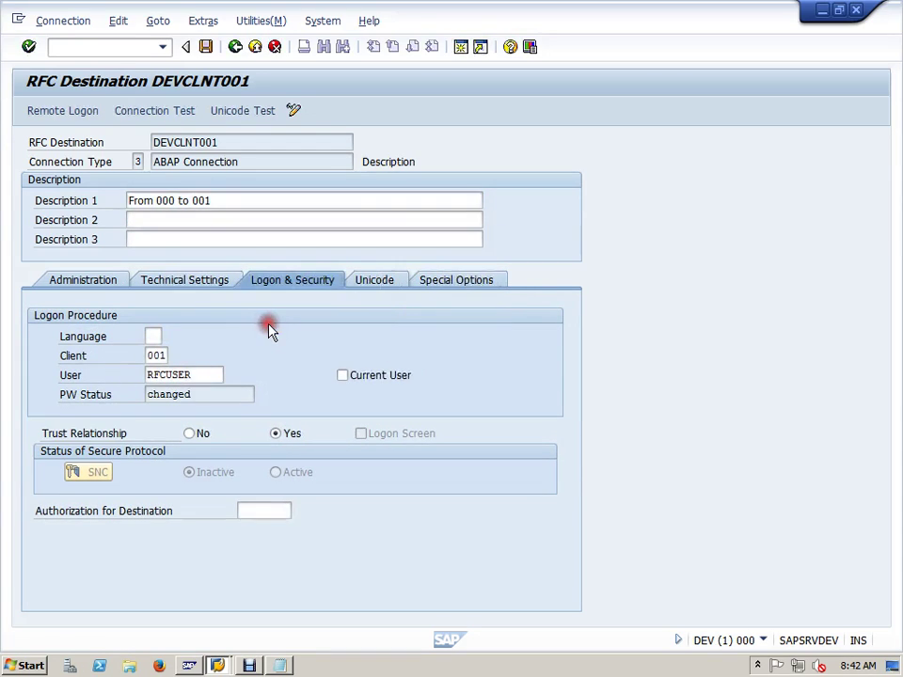
double_click(215, 376)
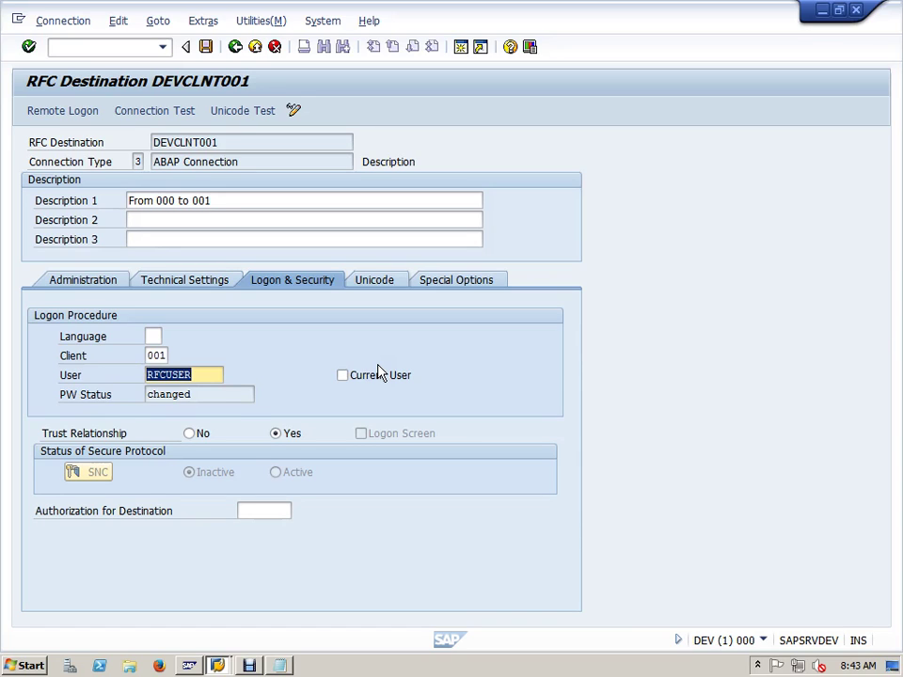
click(248, 665)
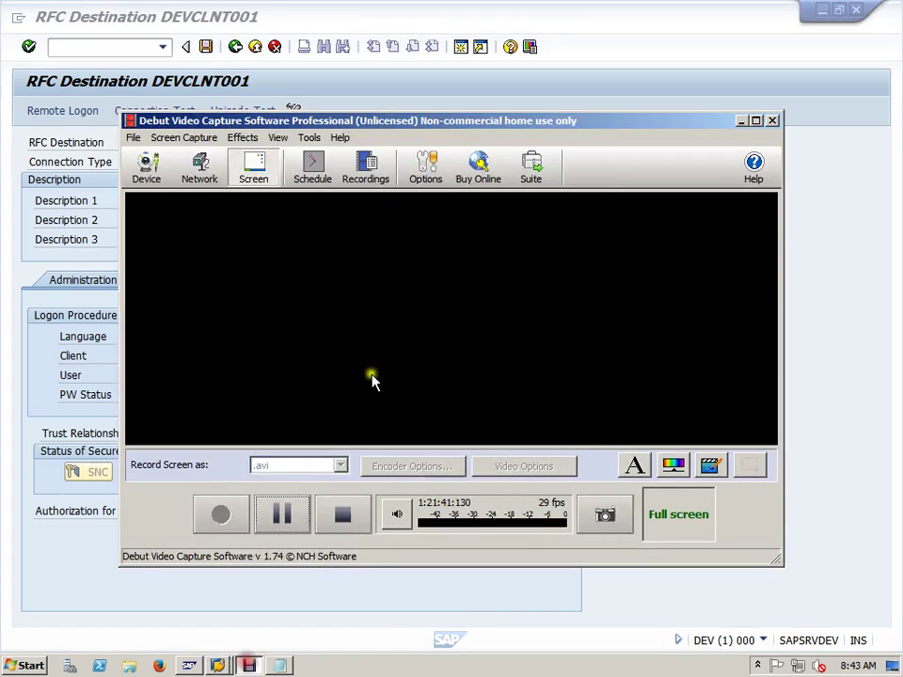